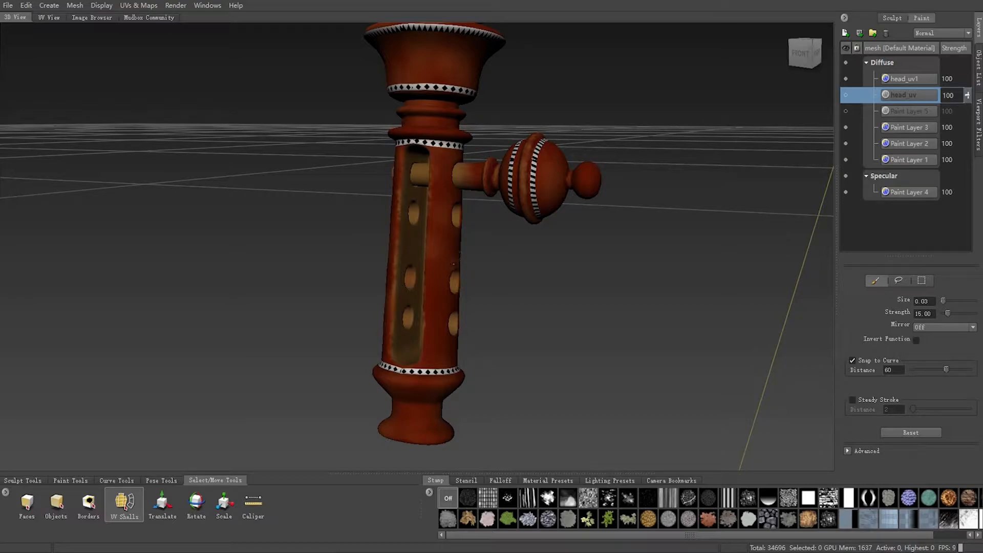
- Switch from selecting UV shells to the Paint Brush tool for painting on the model
{"action": "scroll", "coordinate": [445, 181], "scroll_direction": "up", "scroll_amount": 2}
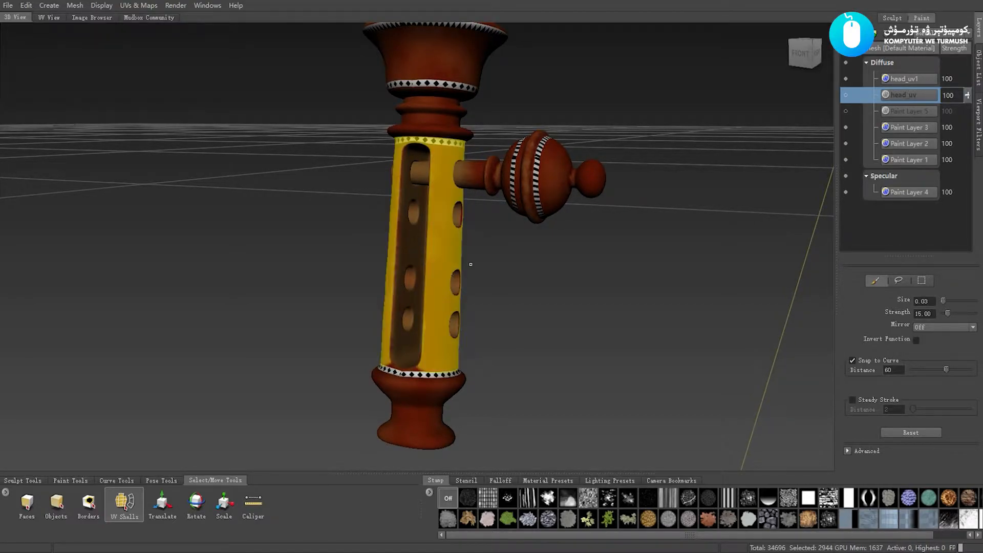
{"action": "scroll", "coordinate": [471, 265], "scroll_direction": "up", "scroll_amount": 1}
{"action": "left_click", "coordinate": [70, 481]}
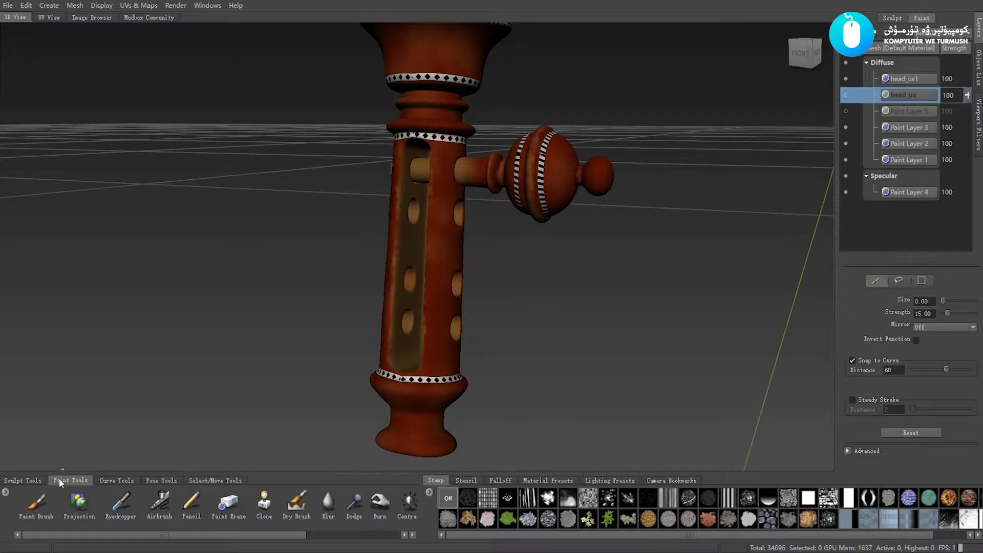
{"action": "left_click", "coordinate": [36, 502]}
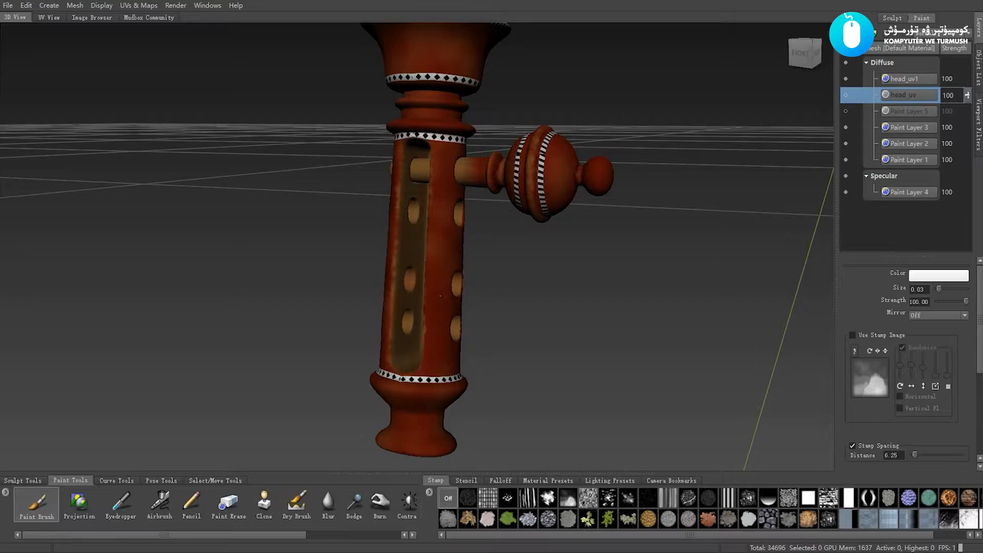
- Delete the hidden diffuse paint layers head_uv and Paint Layer 5
{"action": "left_click", "coordinate": [906, 94]}
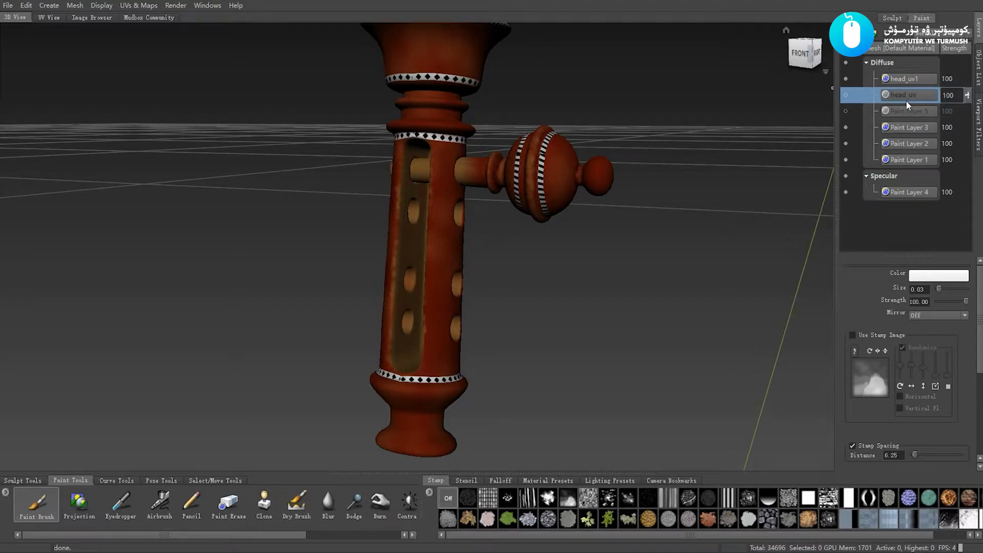
{"action": "right_click", "coordinate": [905, 97]}
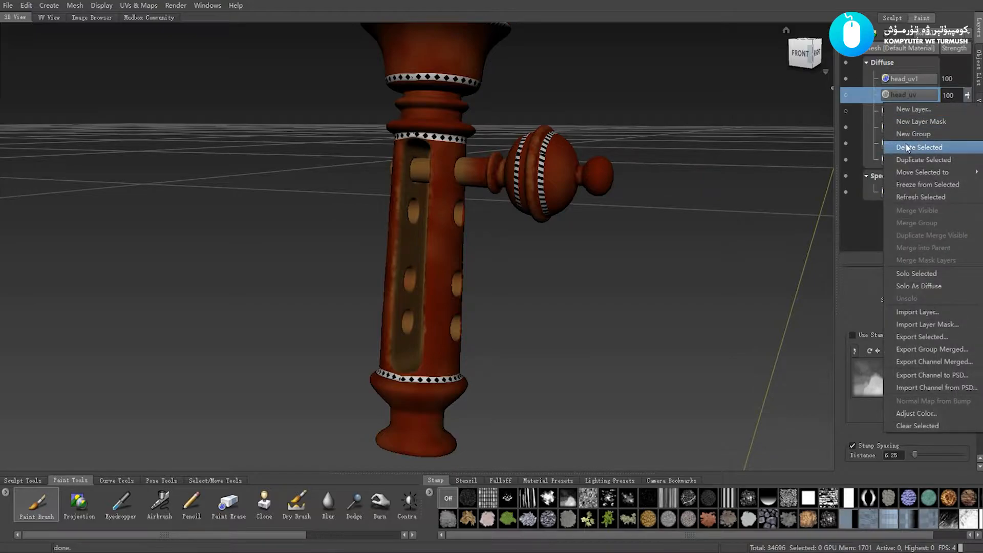
{"action": "left_click", "coordinate": [907, 147]}
{"action": "right_click", "coordinate": [909, 94]}
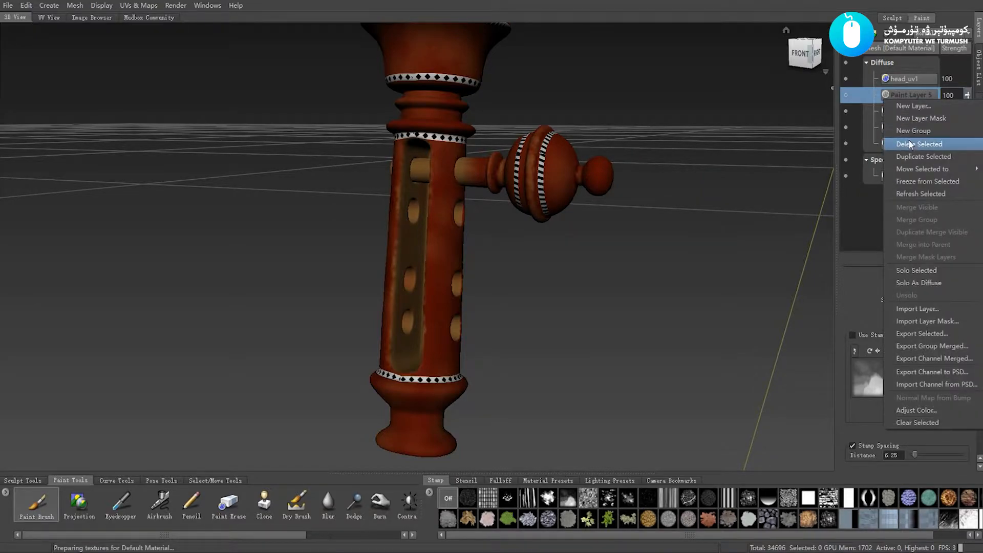
{"action": "left_click", "coordinate": [909, 142]}
- Paint a white test stroke down the shaft on the head_uv1 layer to locate its UV shell, and undo the stroke
{"action": "left_click", "coordinate": [905, 77]}
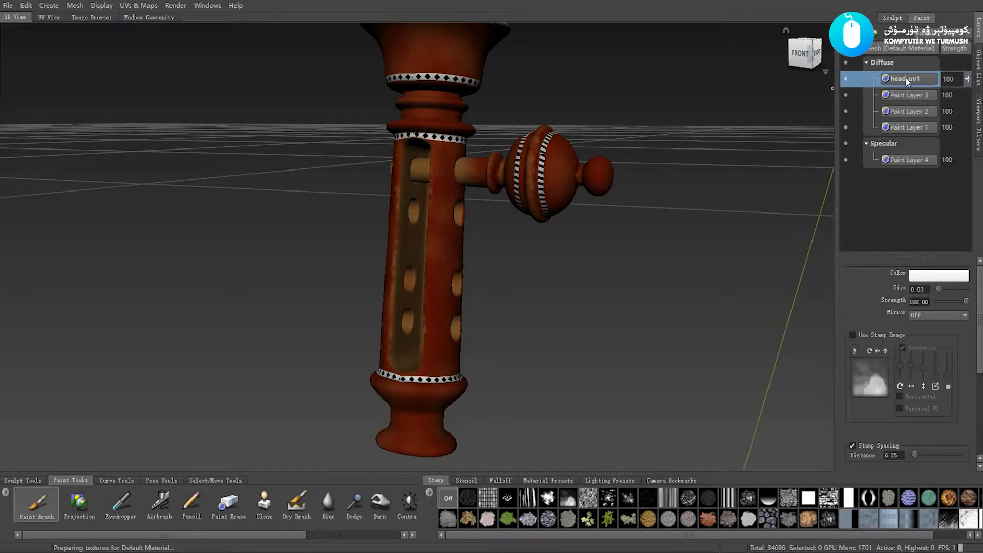
{"action": "left_click", "coordinate": [846, 79]}
{"action": "left_click", "coordinate": [846, 79]}
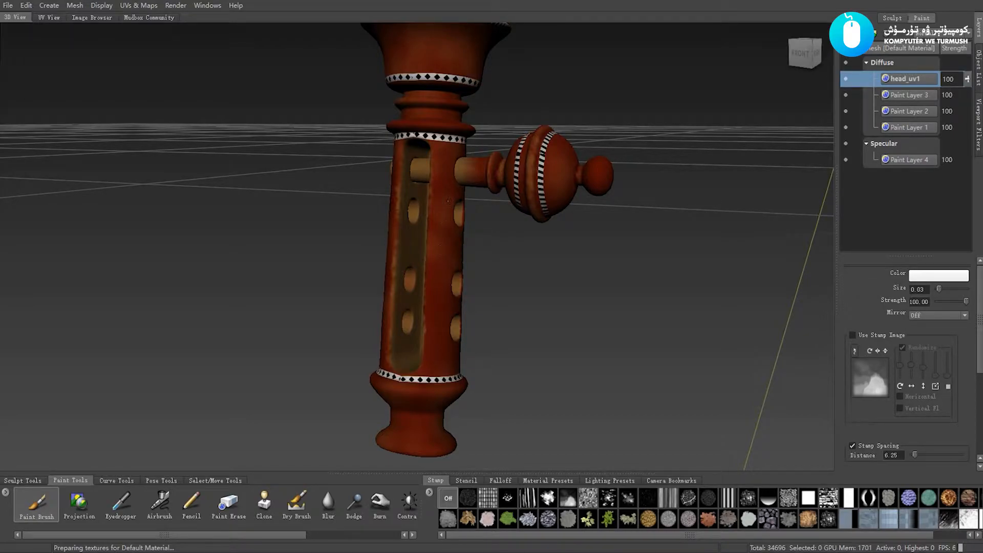
{"action": "left_click_drag", "start_coordinate": [441, 152], "coordinate": [429, 350]}
{"action": "left_click", "coordinate": [45, 19]}
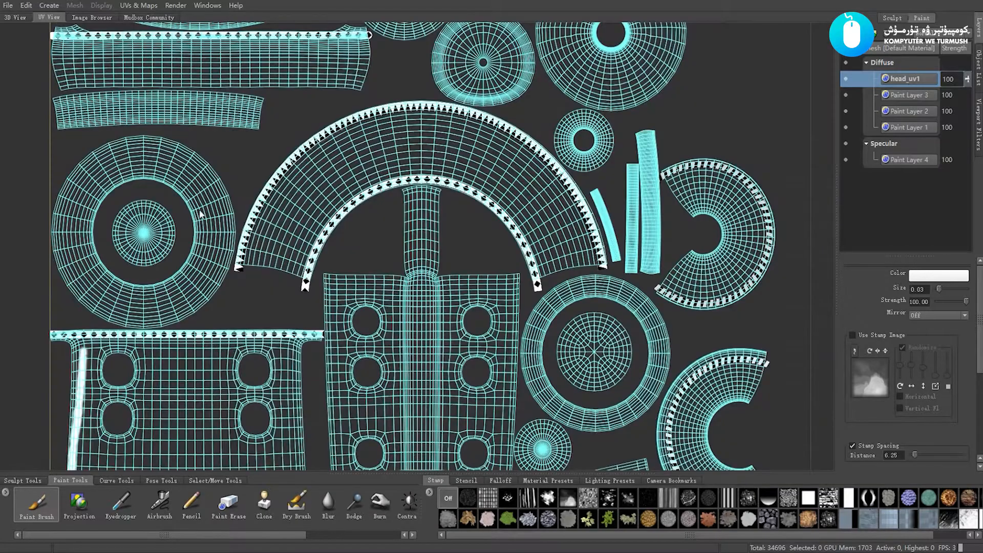
{"action": "mouse_move", "coordinate": [340, 284]}
{"action": "left_mouse_down"}
{"action": "mouse_move", "coordinate": [195, 259]}
{"action": "mouse_move", "coordinate": [311, 260]}
{"action": "mouse_move", "coordinate": [477, 192]}
{"action": "mouse_move", "coordinate": [431, 215]}
{"action": "mouse_move", "coordinate": [338, 198]}
{"action": "left_mouse_up"}
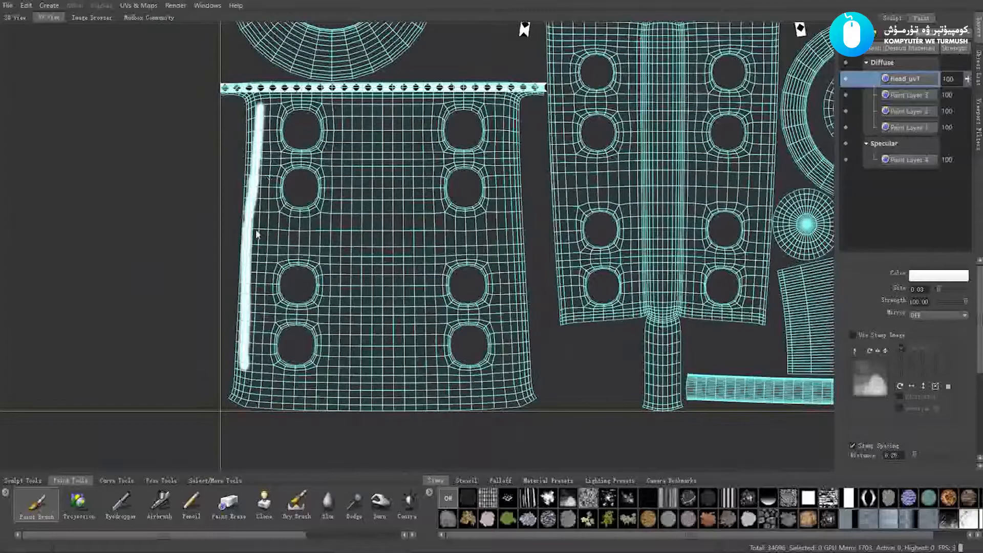
{"action": "key", "text": "ctrl+z"}
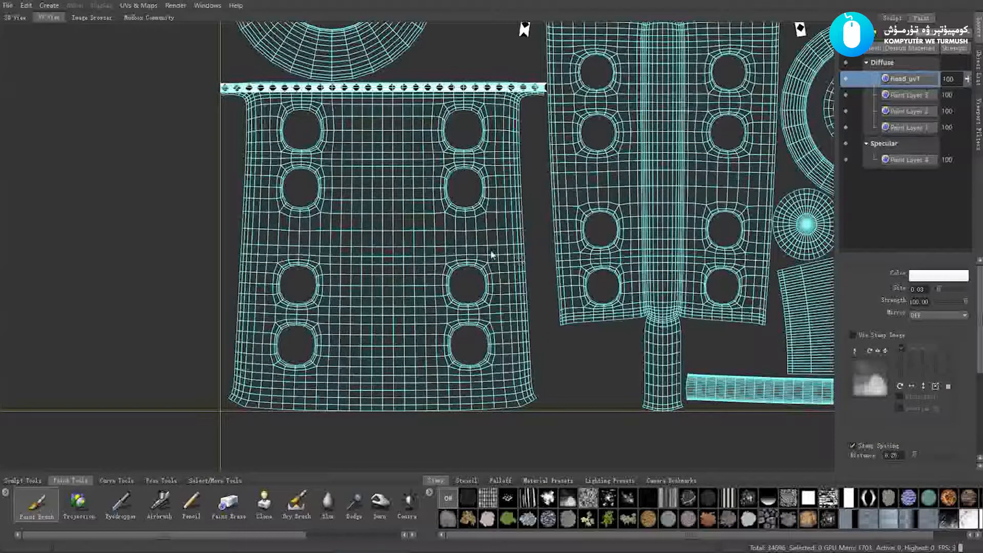
{"action": "key", "text": "ctrl+z"}
- Switch to Photoshop and show the UV wireframe layer 图层 0 in head_uv.tga, with the large shaft shell in view
{"action": "left_click", "coordinate": [17, 18]}
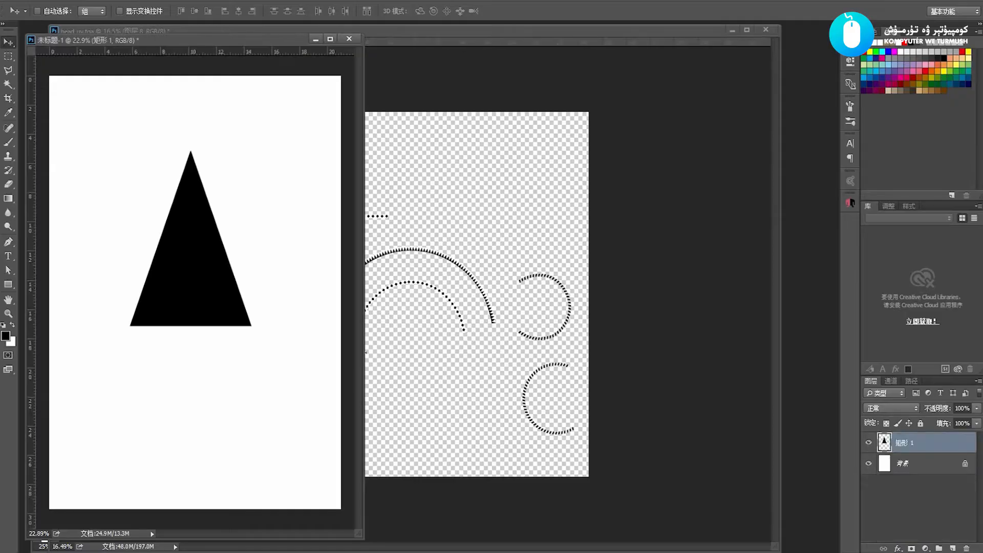
{"action": "left_click", "coordinate": [468, 265]}
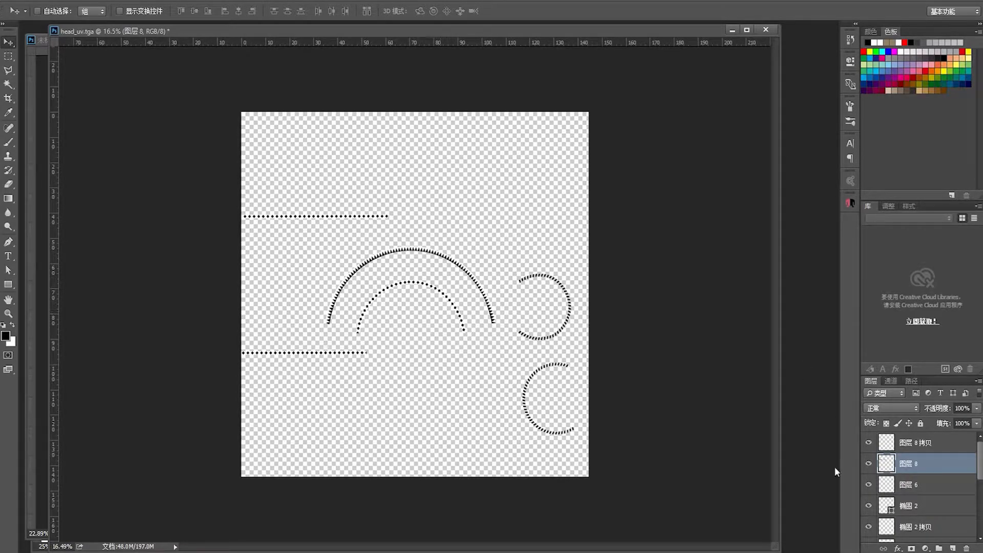
{"action": "scroll", "coordinate": [917, 487], "scroll_direction": "down", "scroll_amount": 5}
{"action": "left_click", "coordinate": [869, 532]}
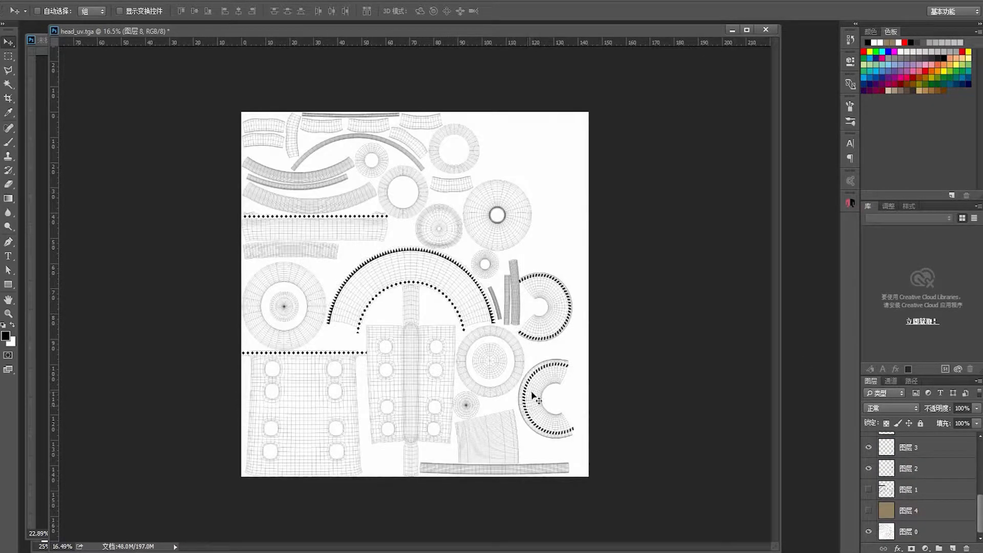
{"action": "key", "text": "z"}
{"action": "left_click_drag", "start_coordinate": [294, 396], "coordinate": [333, 396]}
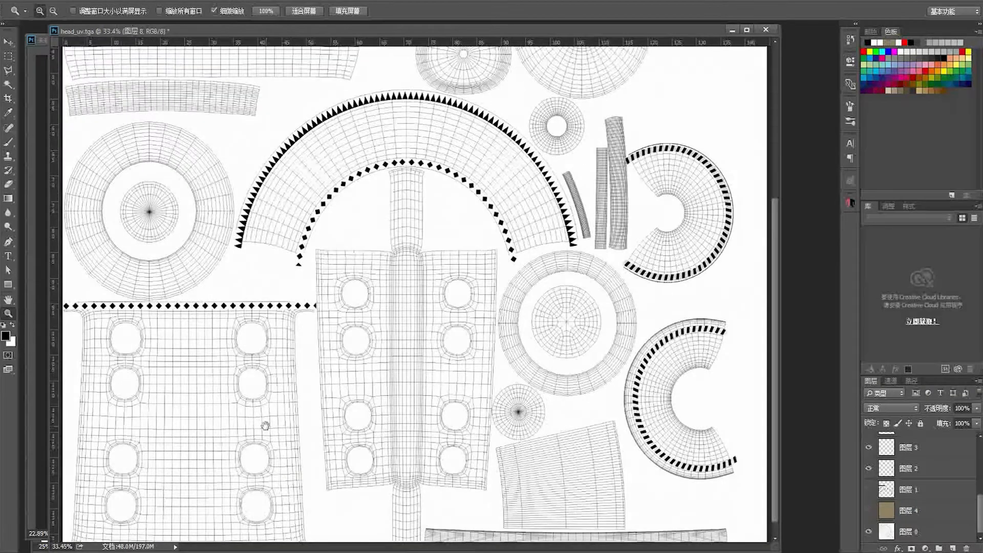
{"action": "left_click_drag", "start_coordinate": [266, 426], "coordinate": [449, 287]}
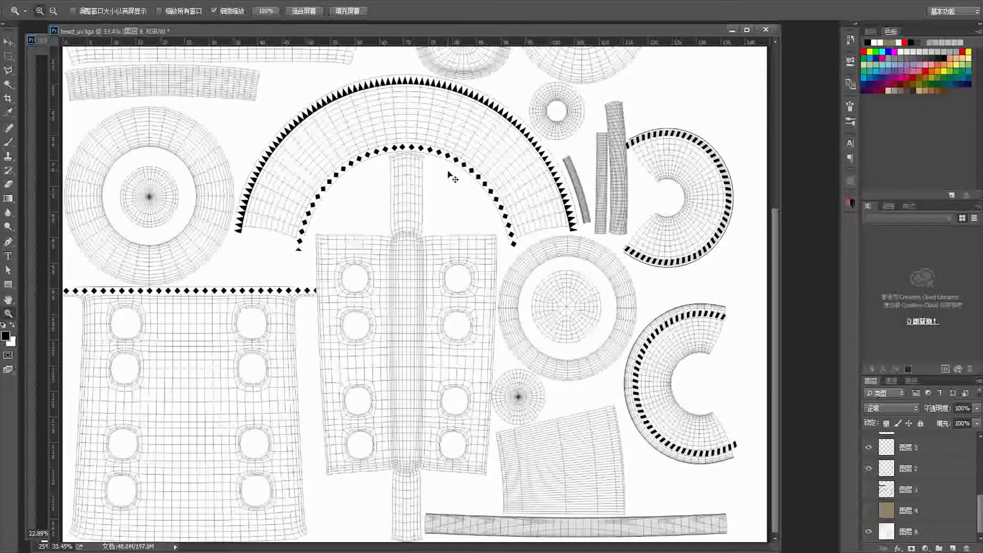
- Delete the black triangle layer from the untitled document 未标题-1
{"action": "key", "text": "ctrl+n"}
{"action": "key", "text": "Escape"}
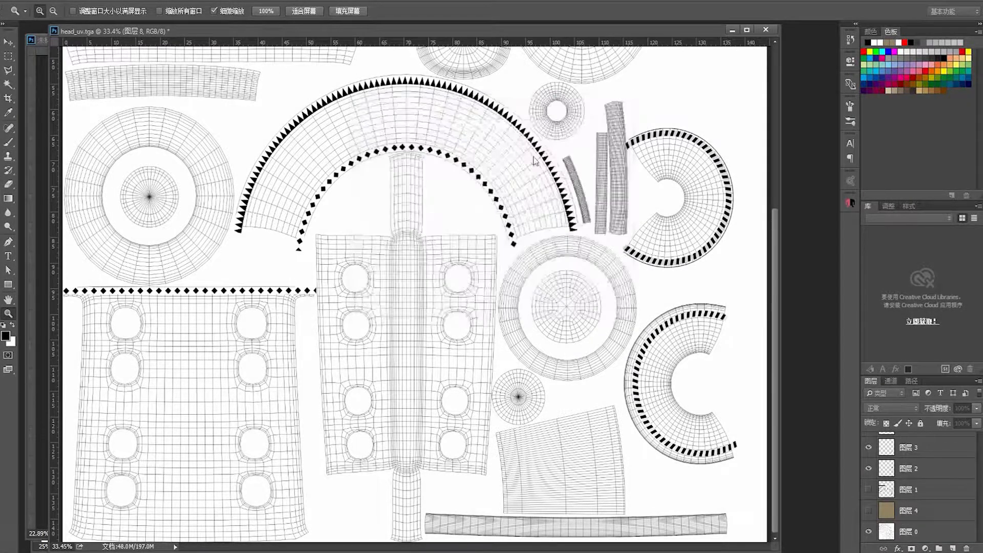
{"action": "key", "text": "ctrl+Tab"}
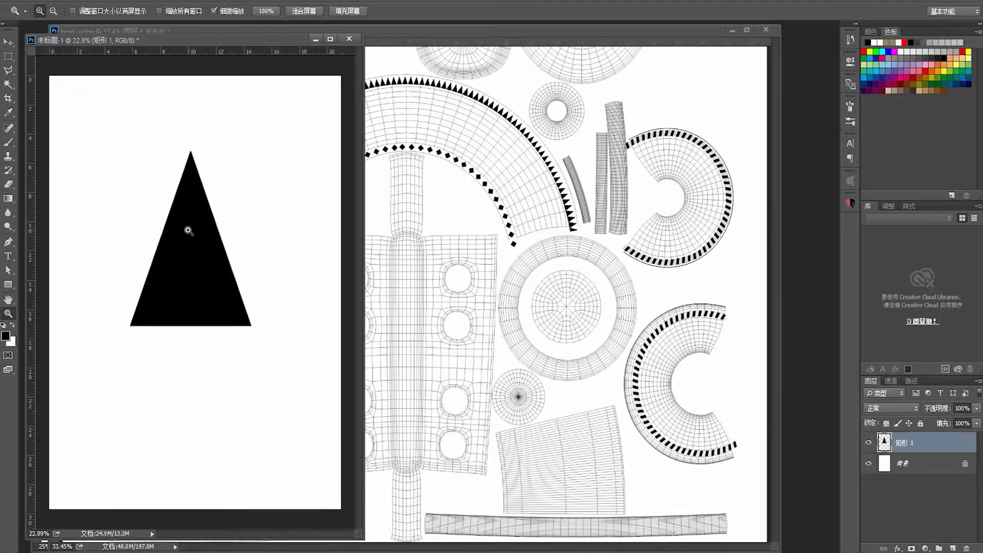
{"action": "key", "text": "Delete"}
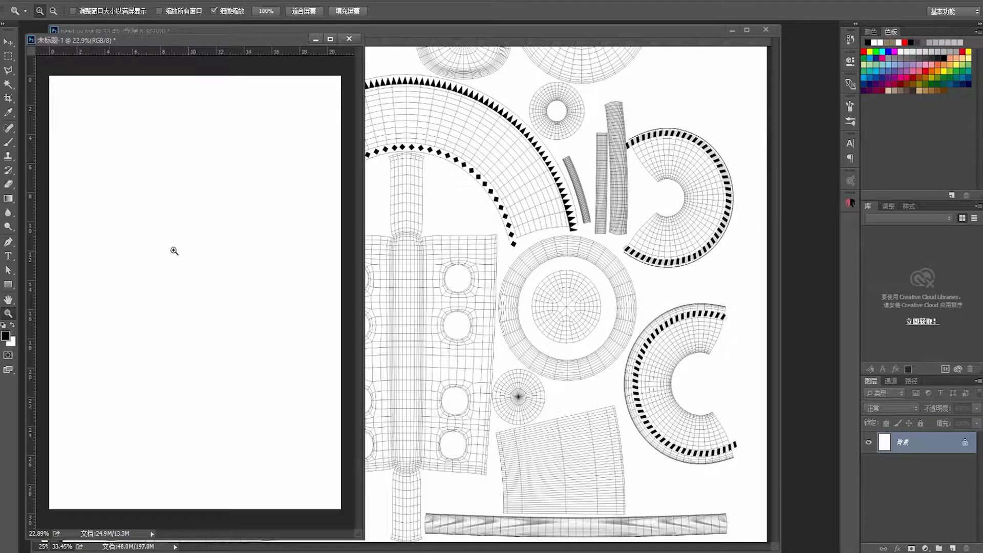
- Draw a horizontal rectangle shape about 931 by 198 px and place a vertical guide through its centre
{"action": "left_click", "coordinate": [9, 285]}
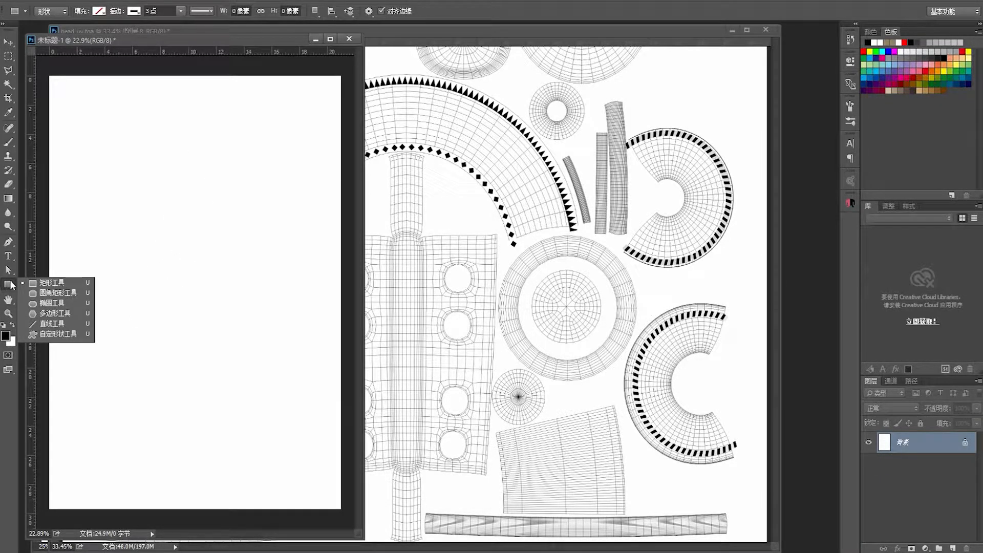
{"action": "left_click", "coordinate": [46, 284]}
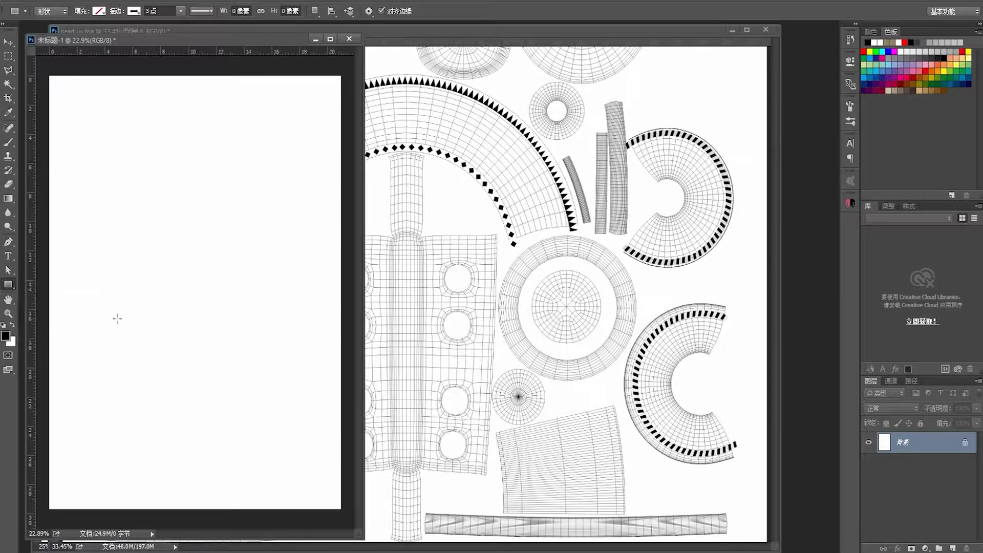
{"action": "left_click_drag", "start_coordinate": [114, 283], "coordinate": [224, 307]}
{"action": "left_click_drag", "start_coordinate": [32, 291], "coordinate": [168, 324]}
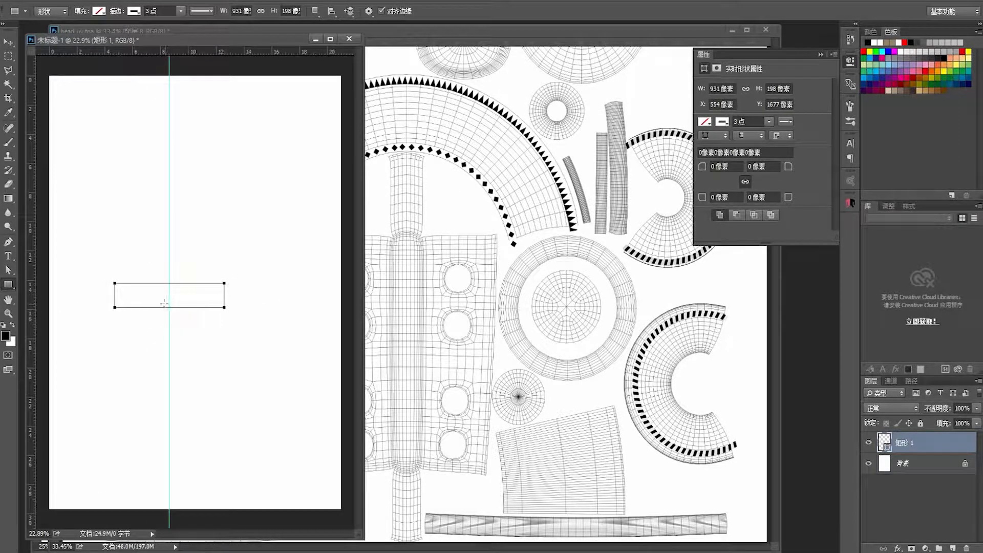
- Add anchor points where the guide crosses the rectangle's upper and lower edges, and convert both to corner points
{"action": "key", "text": "a"}
{"action": "scroll", "coordinate": [151, 292], "scroll_direction": "up", "scroll_amount": 2}
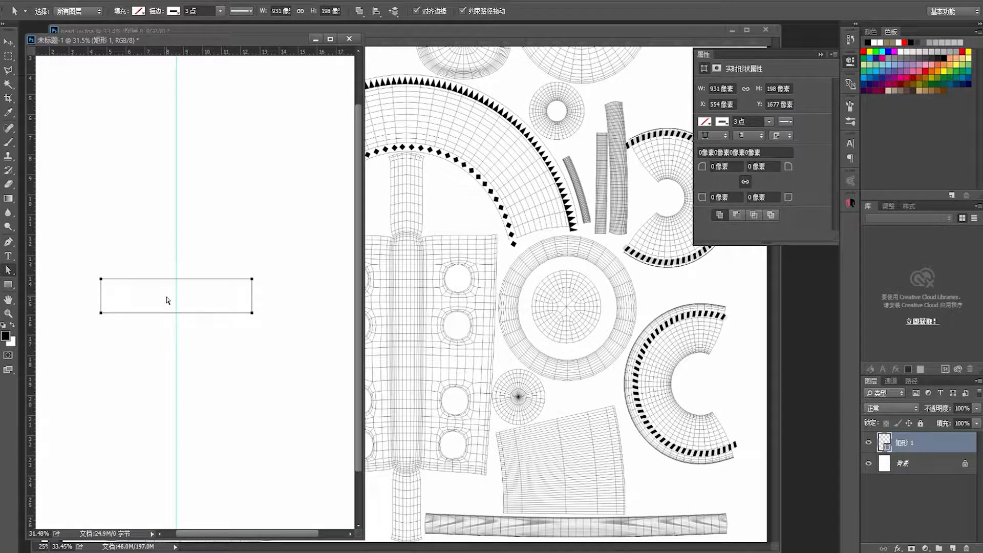
{"action": "key", "text": "p"}
{"action": "left_click", "coordinate": [177, 279]}
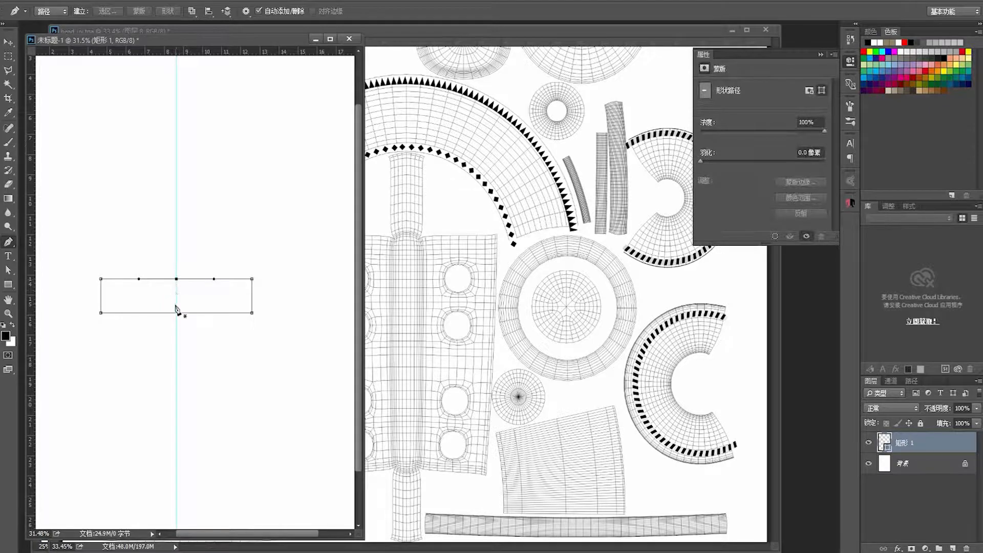
{"action": "left_click", "coordinate": [177, 313]}
{"action": "right_click", "coordinate": [11, 248]}
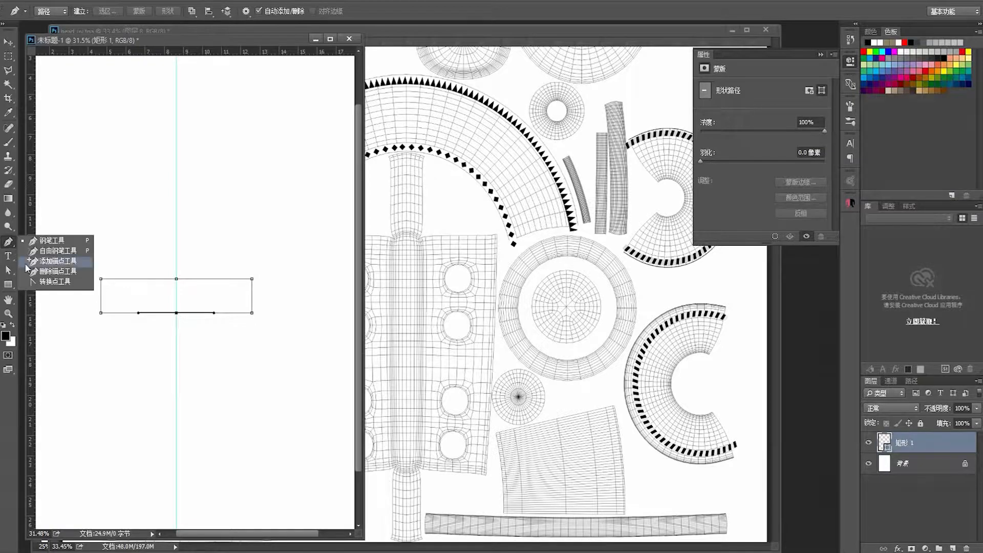
{"action": "left_click", "coordinate": [51, 281]}
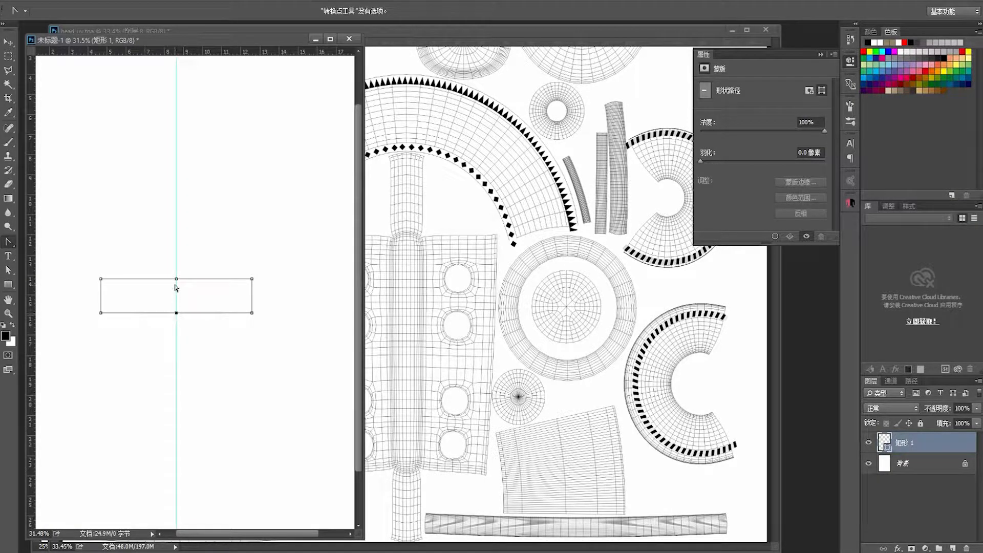
{"action": "key", "text": "a"}
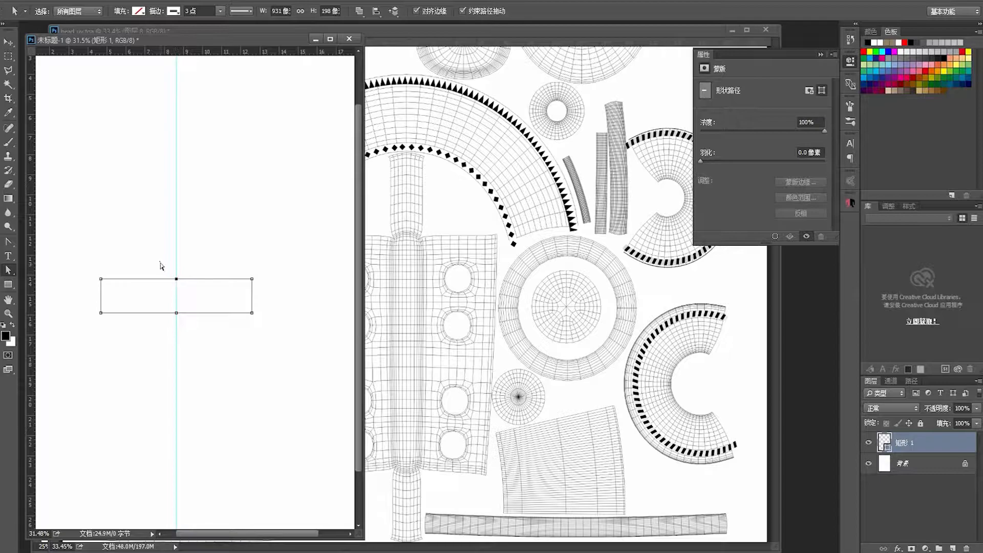
- Move the two middle anchor points down to form a V-shaped chevron about 411 px high, and load its outline as a selection
{"action": "key", "text": "Down"}
{"action": "key", "text": "Down"}
{"action": "key", "text": "Down"}
{"action": "key", "text": "Down"}
{"action": "key", "text": "Down"}
{"action": "key", "text": "Down"}
{"action": "key", "text": "Down"}
{"action": "key", "text": "Down"}
{"action": "key", "text": "Down"}
{"action": "key", "text": "Down"}
{"action": "key", "text": "Down"}
{"action": "key", "text": "Down"}
{"action": "key", "text": "Down"}
{"action": "key", "text": "Down"}
{"action": "key", "text": "Down"}
{"action": "key", "text": "Down"}
{"action": "key", "text": "Down"}
{"action": "key", "text": "Down"}
{"action": "key", "text": "Down"}
{"action": "key", "text": "Down"}
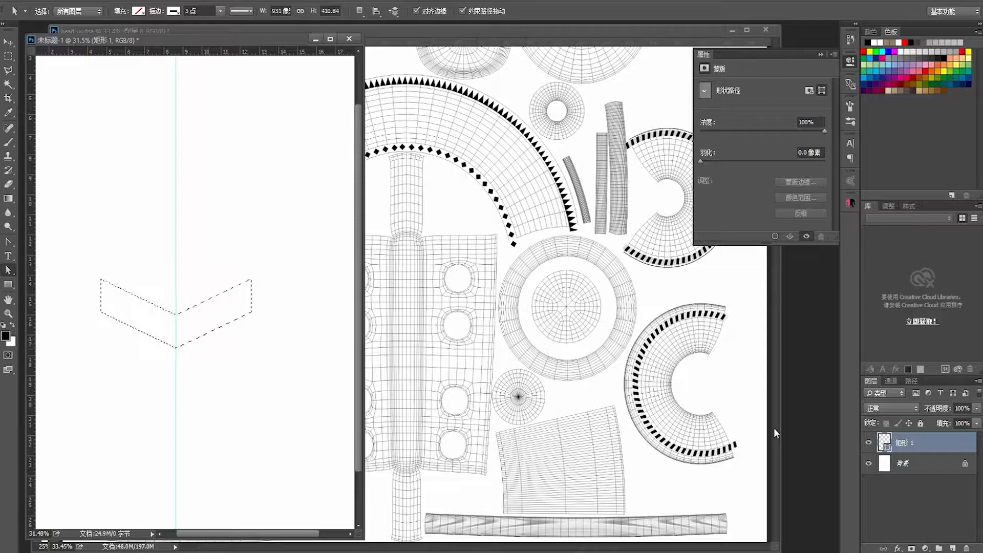
- Rasterize the chevron shape layer and fill the selection with black
{"action": "right_click", "coordinate": [900, 445]}
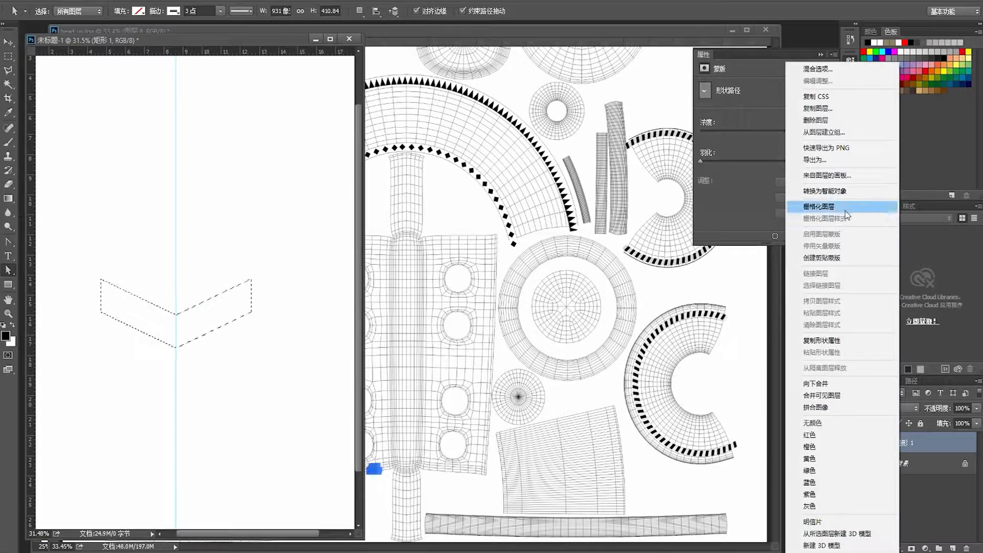
{"action": "left_click", "coordinate": [840, 206]}
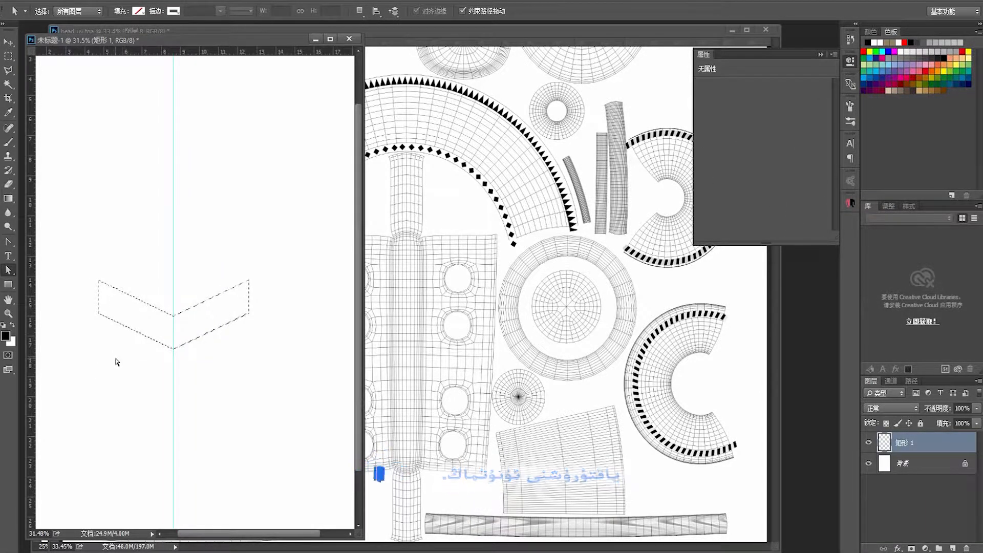
{"action": "key", "text": "alt+Delete"}
{"action": "scroll", "coordinate": [155, 361], "scroll_direction": "left", "scroll_amount": 1}
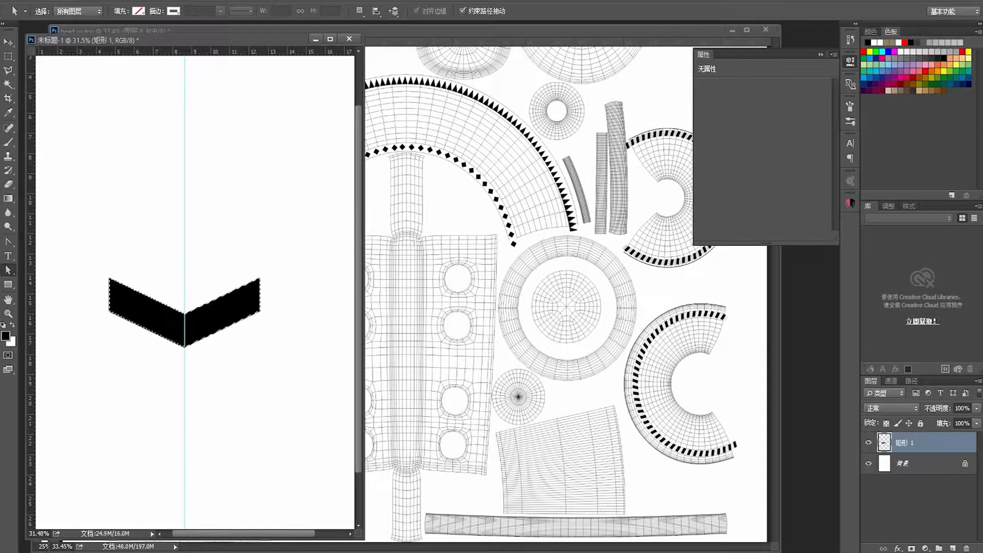
- Define the black chevron as a brush preset, keeping the suggested name
{"action": "left_click", "coordinate": [65, 1]}
{"action": "left_click", "coordinate": [84, 273]}
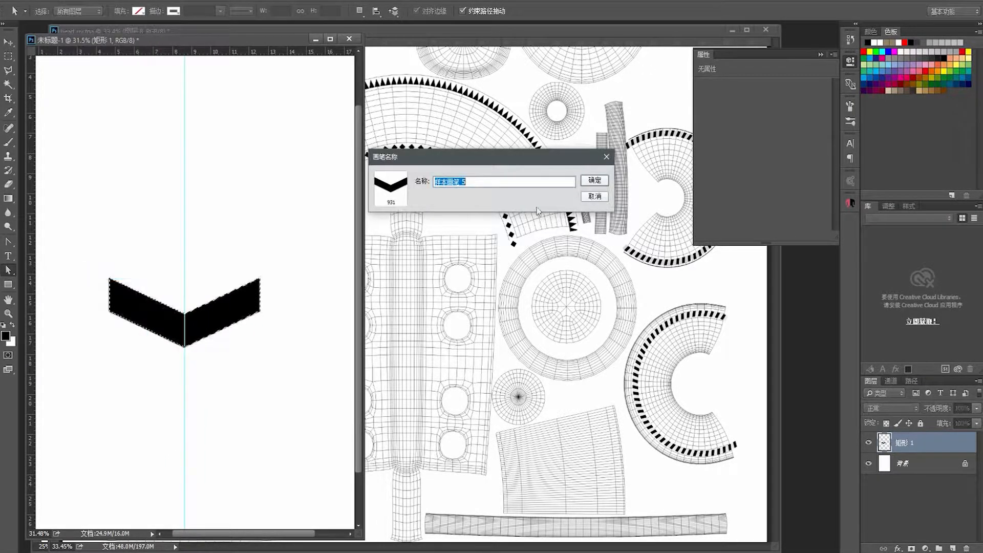
{"action": "left_click", "coordinate": [593, 181]}
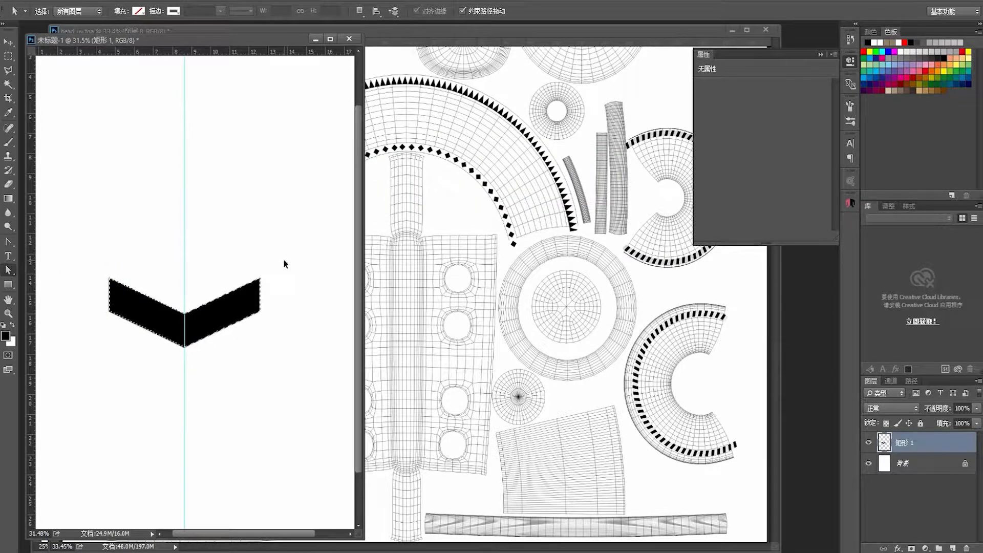
- Return to head_uv.tga and show it in full-screen mode with the large shaft shell in view
{"action": "left_click", "coordinate": [480, 296]}
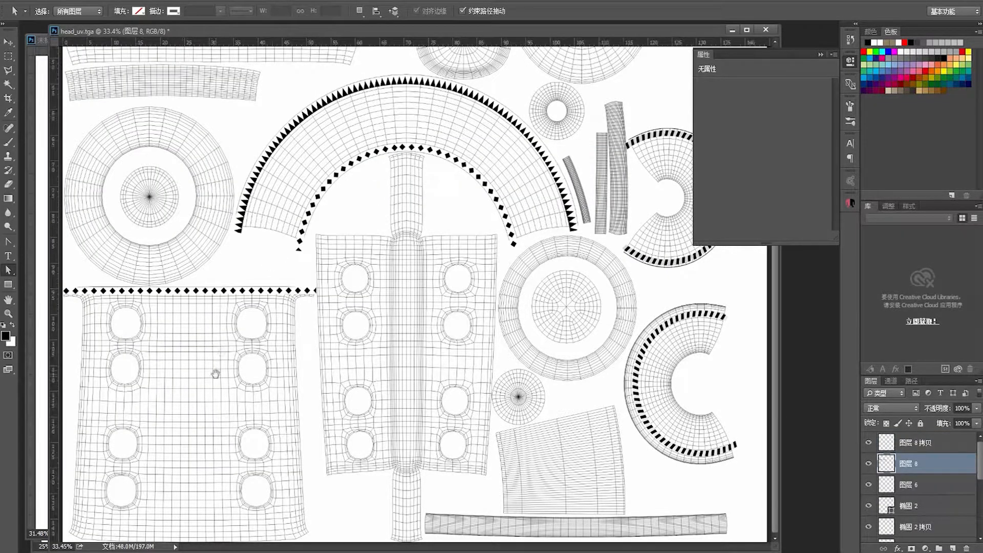
{"action": "key", "text": "f"}
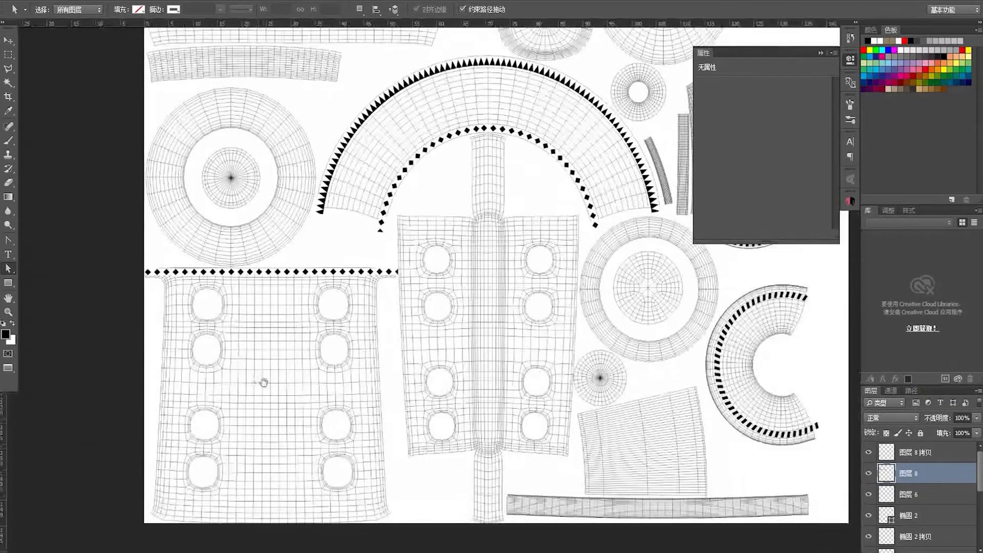
- Add a new empty layer directly above 图层 8 for decorating the large shaft shell with the round holes
{"action": "left_click_drag", "start_coordinate": [264, 382], "coordinate": [376, 297]}
{"action": "key", "text": "z"}
{"action": "mouse_move", "coordinate": [328, 317]}
{"action": "left_mouse_down"}
{"action": "mouse_move", "coordinate": [351, 326]}
{"action": "mouse_move", "coordinate": [290, 334]}
{"action": "mouse_move", "coordinate": [308, 318]}
{"action": "left_mouse_up"}
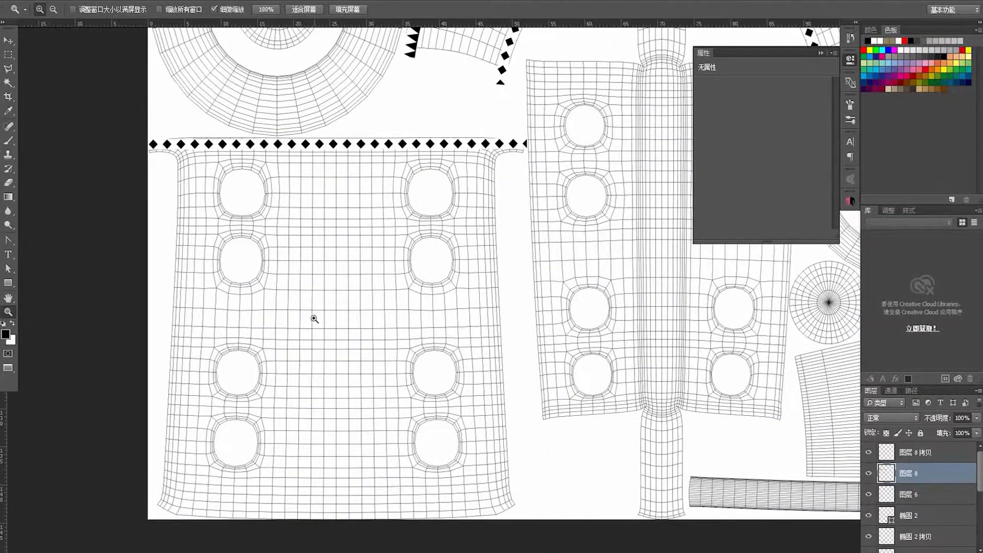
{"action": "key", "text": "p"}
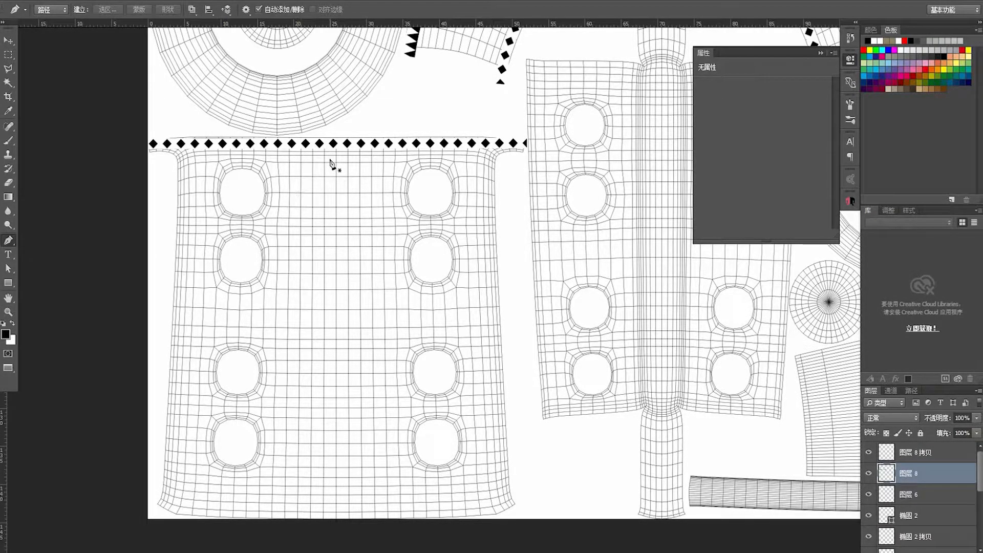
{"action": "left_click", "coordinate": [869, 474]}
{"action": "left_click", "coordinate": [869, 474]}
{"action": "left_click", "coordinate": [870, 453]}
{"action": "left_click", "coordinate": [869, 453]}
{"action": "scroll", "coordinate": [946, 544], "scroll_direction": "down", "scroll_amount": 4}
{"action": "scroll", "coordinate": [946, 538], "scroll_direction": "up", "scroll_amount": 5}
{"action": "key", "text": "ctrl+shift+n"}
{"action": "key", "text": "Return"}
{"action": "scroll", "coordinate": [328, 219], "scroll_direction": "down", "scroll_amount": 1}
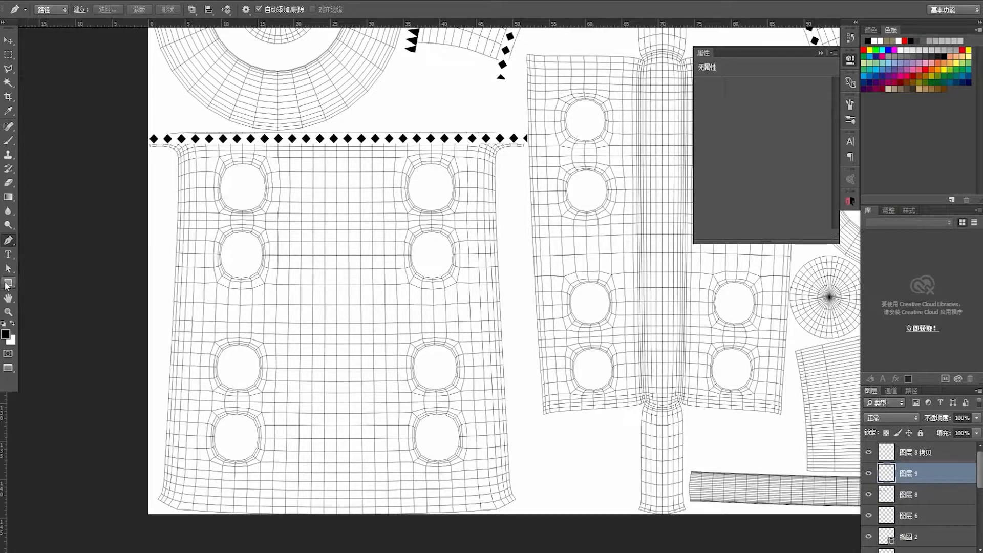
- Choose the 25 px round brush with 100% hardness, and make and undo a test stroke on the shell
{"action": "left_click", "coordinate": [7, 283]}
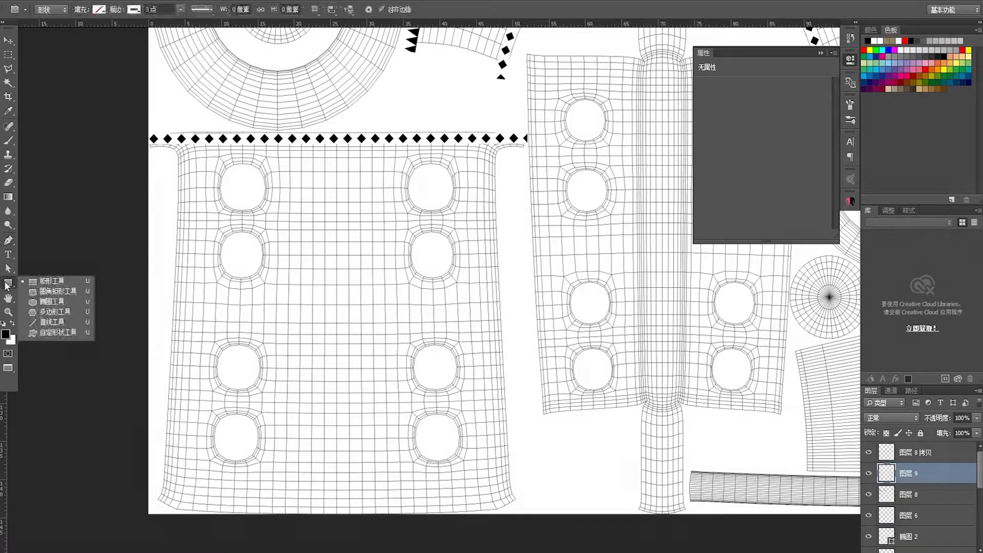
{"action": "left_click", "coordinate": [8, 55]}
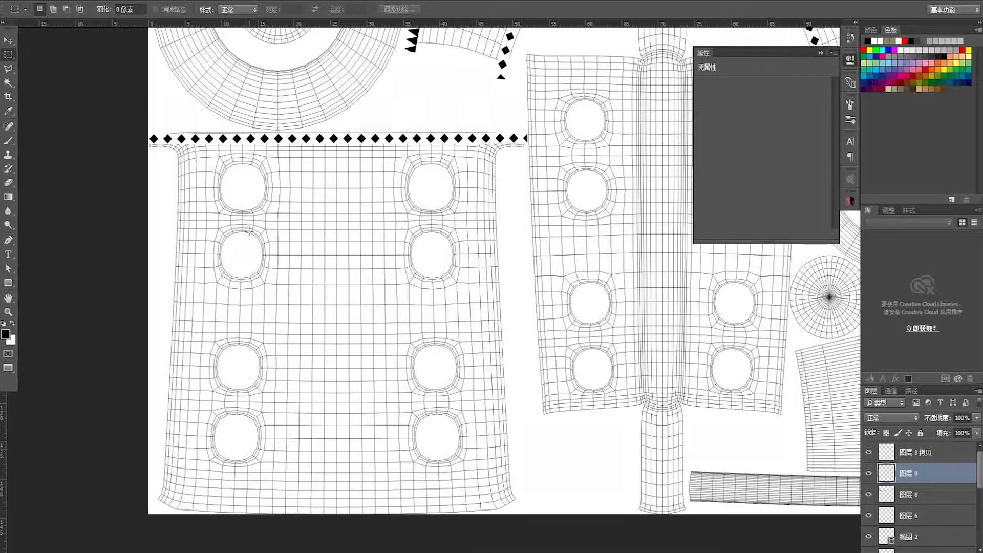
{"action": "key", "text": "b"}
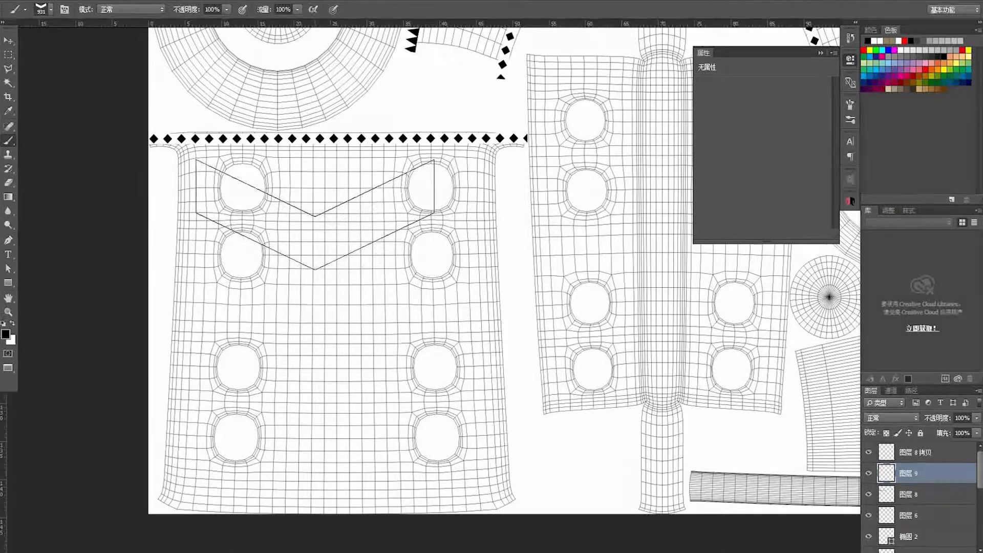
{"action": "right_click", "coordinate": [334, 254]}
{"action": "left_click", "coordinate": [350, 288]}
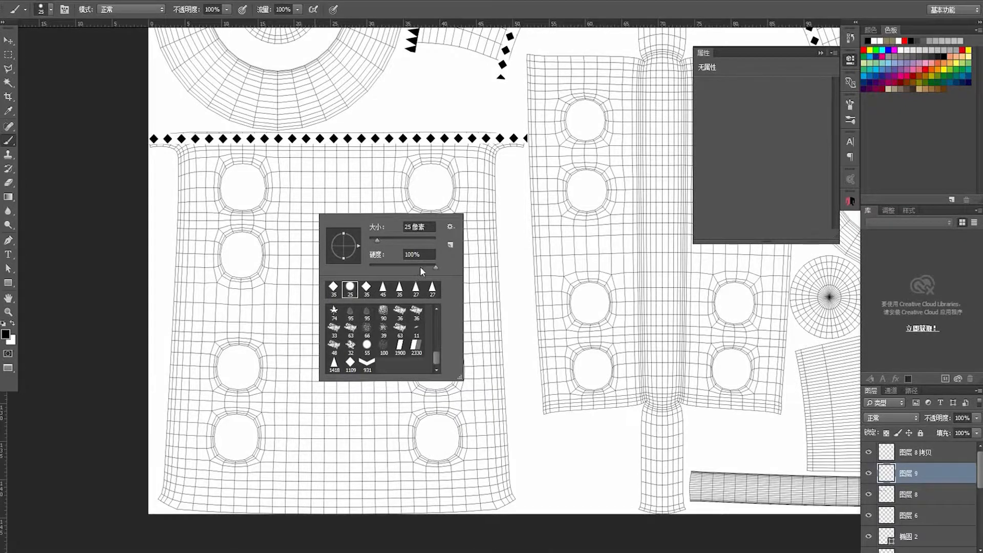
{"action": "left_click_drag", "start_coordinate": [428, 267], "coordinate": [525, 260]}
{"action": "left_click_drag", "start_coordinate": [281, 266], "coordinate": [306, 344]}
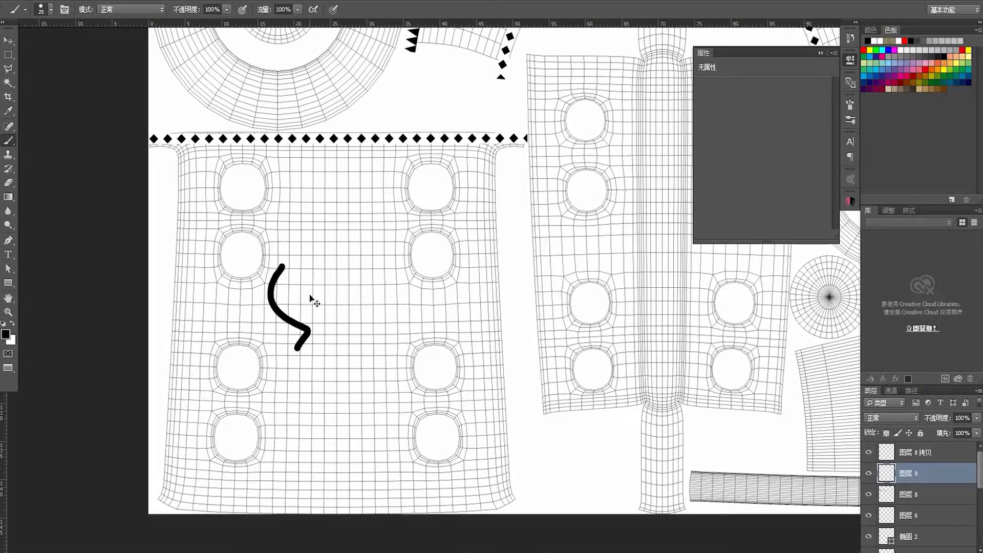
{"action": "key", "text": "ctrl+z"}
- Make white the painting colour and set the round brush size to 40 px, undoing a short test stroke on the shell
{"action": "left_click", "coordinate": [13, 325]}
{"action": "right_click", "coordinate": [300, 247]}
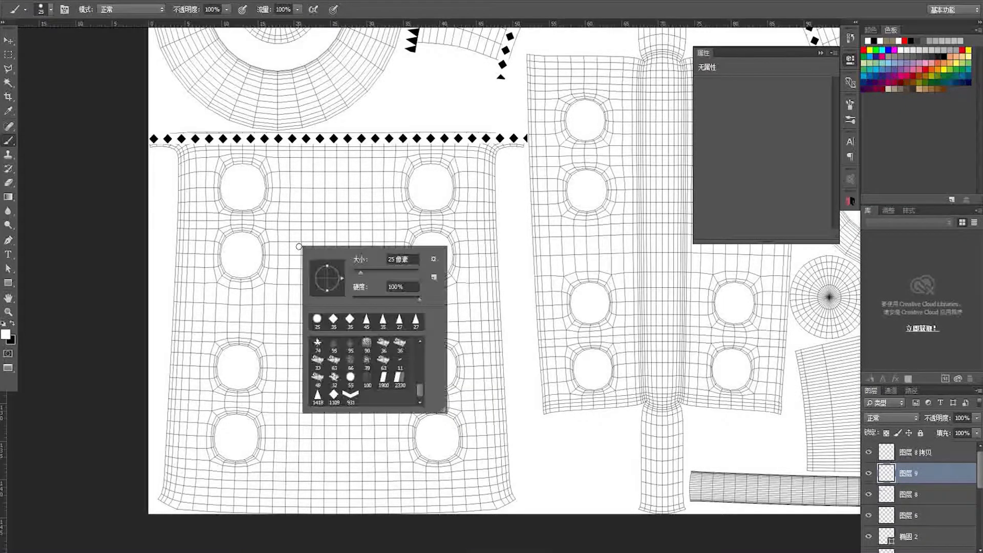
{"action": "left_click_drag", "start_coordinate": [397, 258], "coordinate": [346, 259]}
{"action": "type", "text": "40"}
{"action": "key", "text": "Return"}
{"action": "left_click_drag", "start_coordinate": [328, 187], "coordinate": [319, 319]}
{"action": "key", "text": "ctrl+z"}
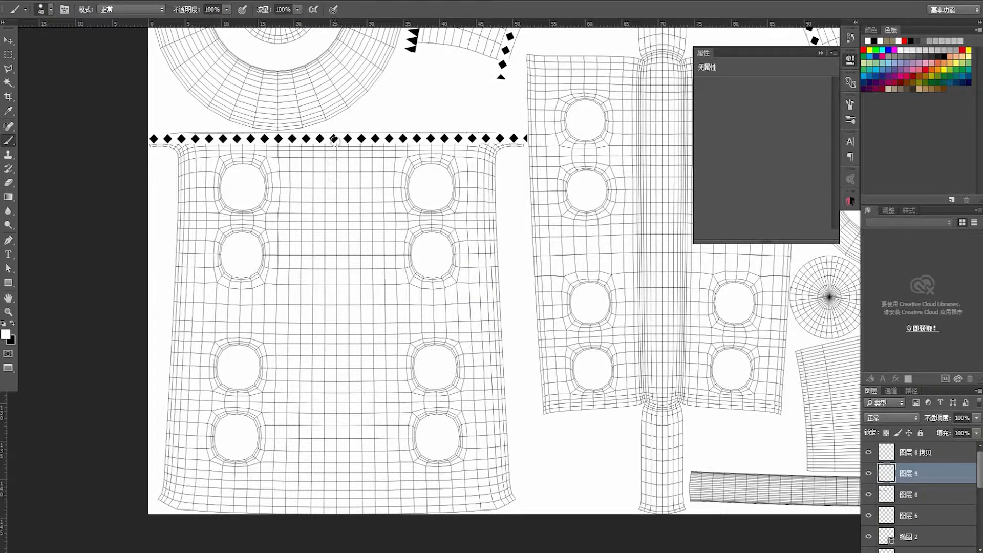
- Show the brown background layer 图层 4 and set its opacity to 50%
{"action": "scroll", "coordinate": [938, 513], "scroll_direction": "down", "scroll_amount": 5}
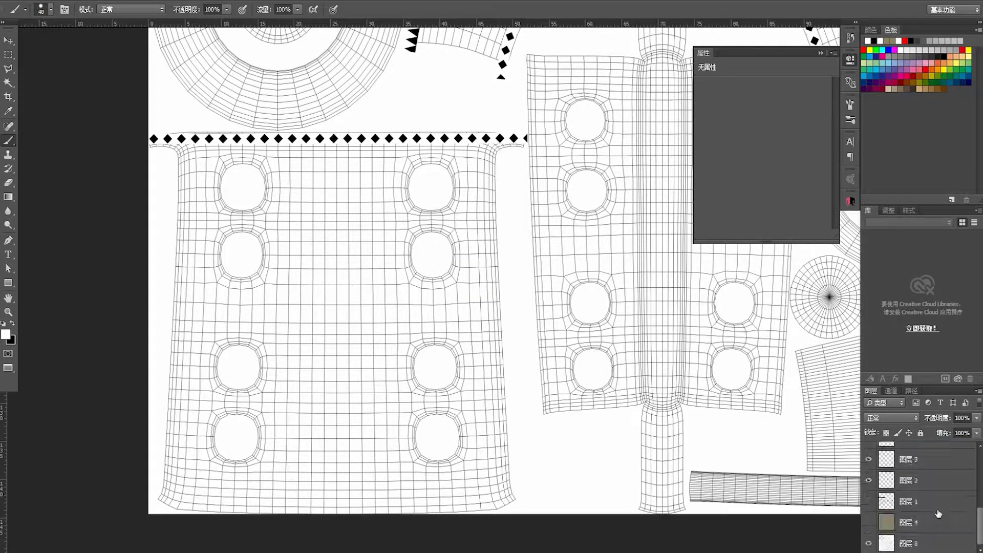
{"action": "left_click", "coordinate": [869, 522]}
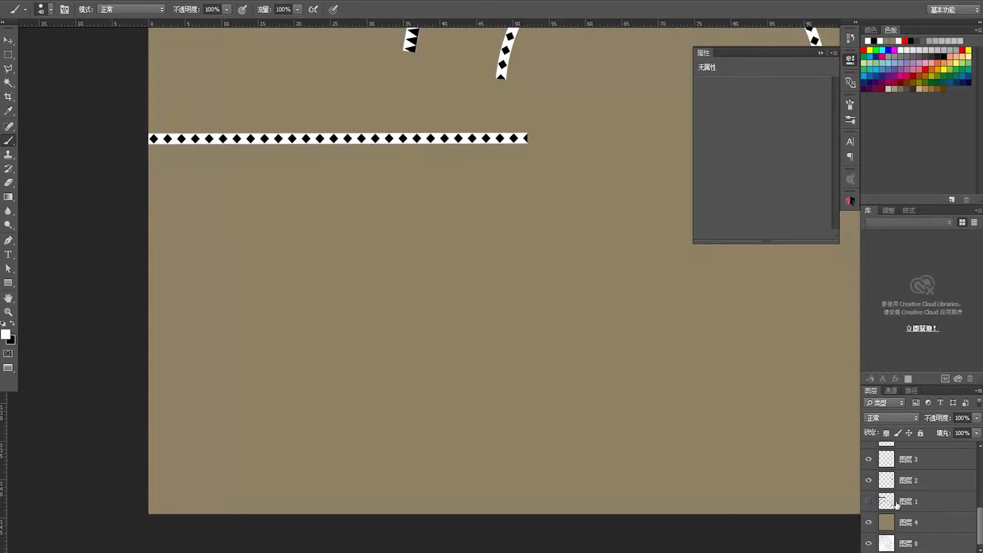
{"action": "left_click", "coordinate": [924, 525]}
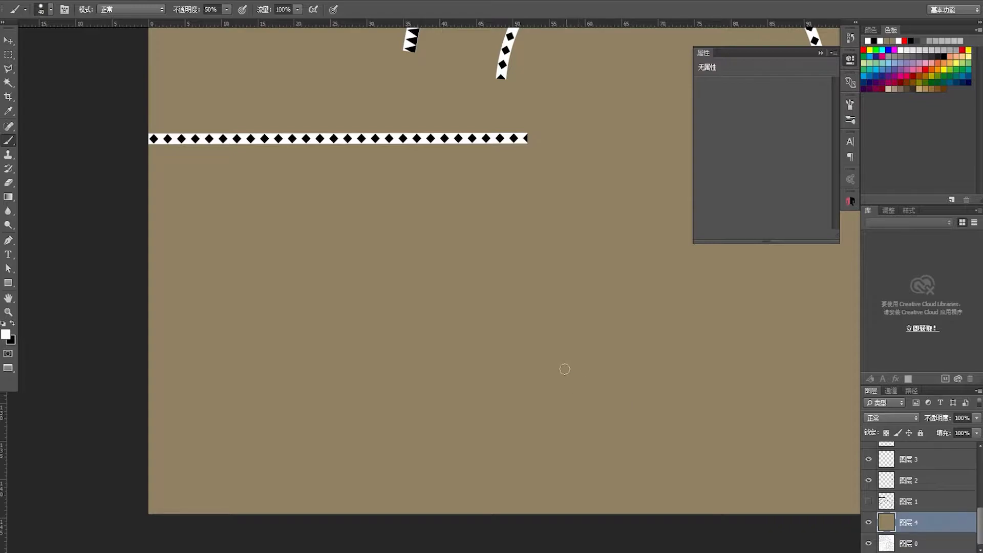
{"action": "key", "text": "v"}
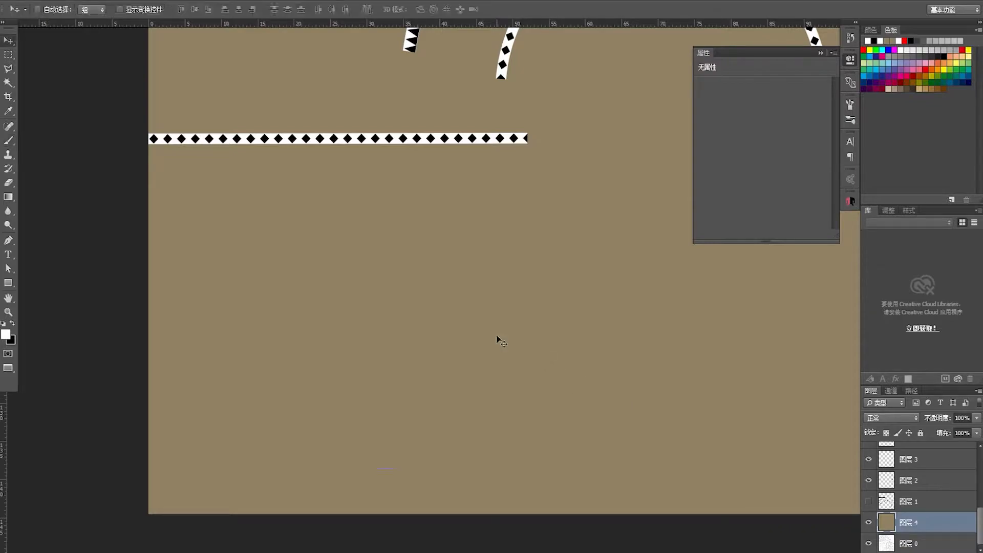
{"action": "key", "text": "5"}
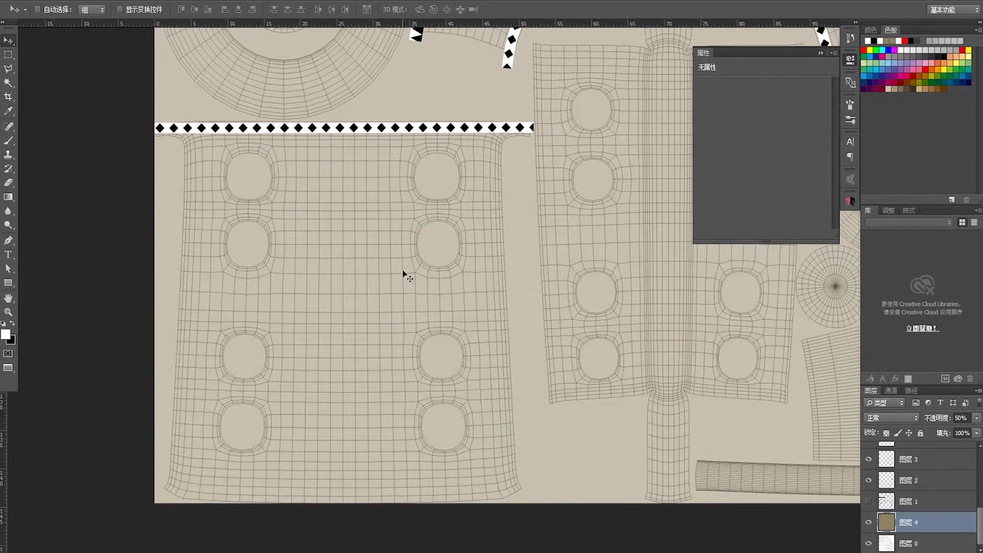
{"action": "key", "text": "b"}
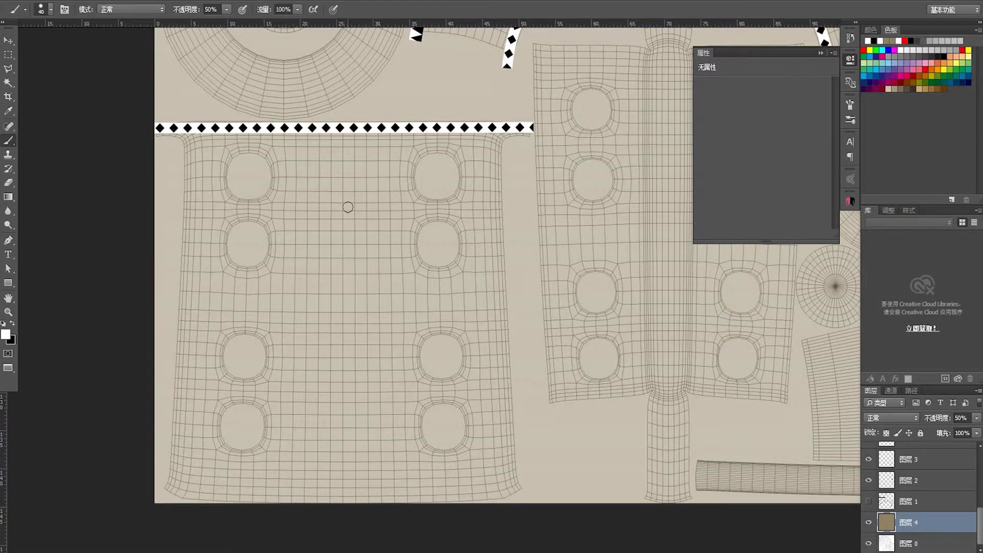
- Try a straight white brush stroke down the middle of the large shell while 图层 4 is active, and undo it
{"action": "scroll", "coordinate": [921, 487], "scroll_direction": "up", "scroll_amount": 5}
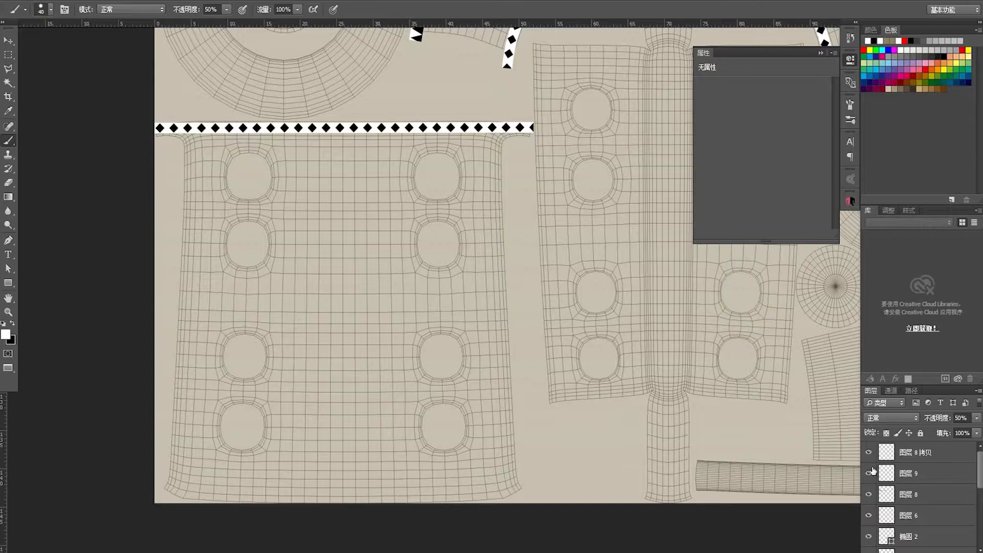
{"action": "left_click", "coordinate": [887, 476], "text": "ctrl"}
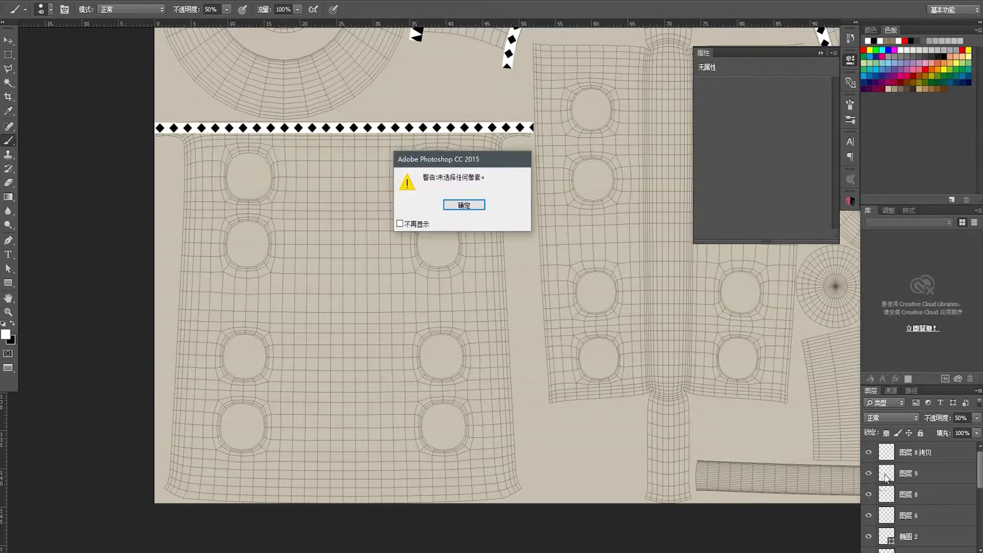
{"action": "key", "text": "Return"}
{"action": "left_click_drag", "start_coordinate": [374, 252], "coordinate": [384, 352]}
{"action": "key", "text": "ctrl+z"}
{"action": "left_click_drag", "start_coordinate": [337, 213], "coordinate": [354, 180]}
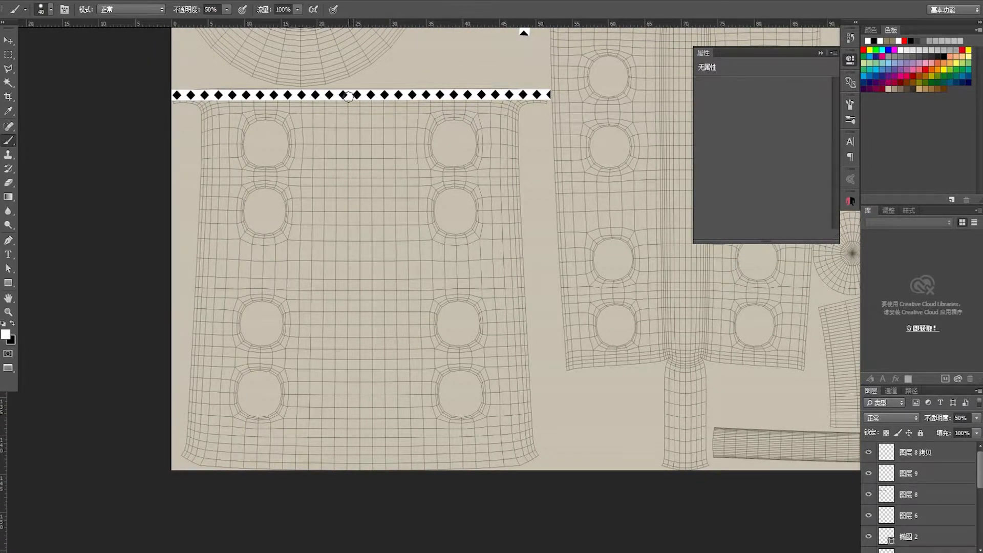
{"action": "left_click", "coordinate": [347, 468], "text": "shift"}
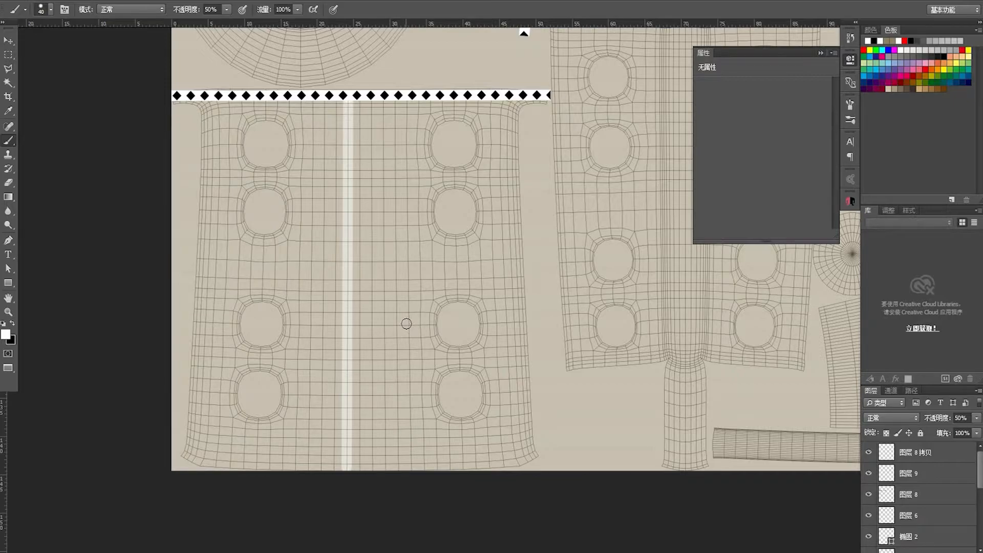
{"action": "scroll", "coordinate": [901, 501], "scroll_direction": "down", "scroll_amount": 3}
{"action": "scroll", "coordinate": [907, 498], "scroll_direction": "down", "scroll_amount": 5}
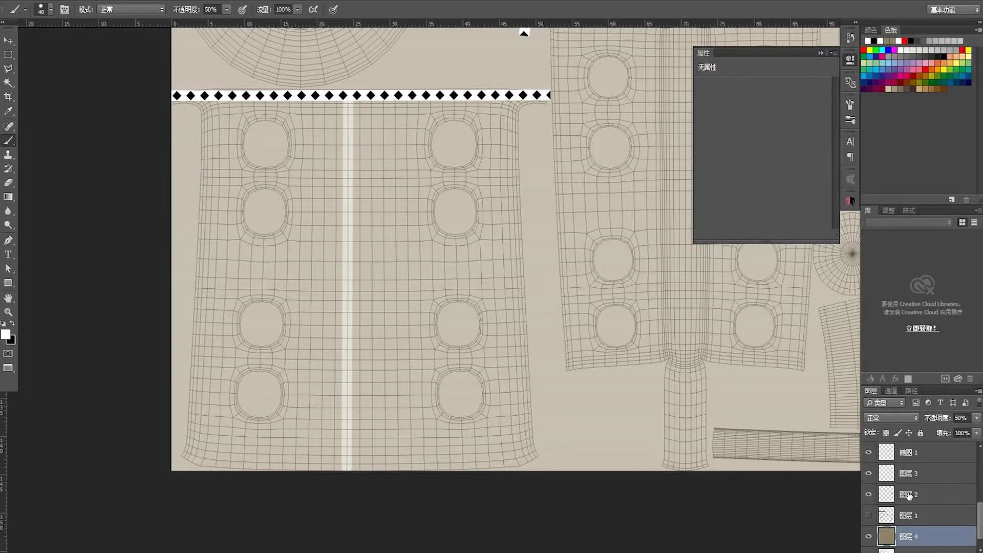
{"action": "scroll", "coordinate": [916, 494], "scroll_direction": "down", "scroll_amount": 1}
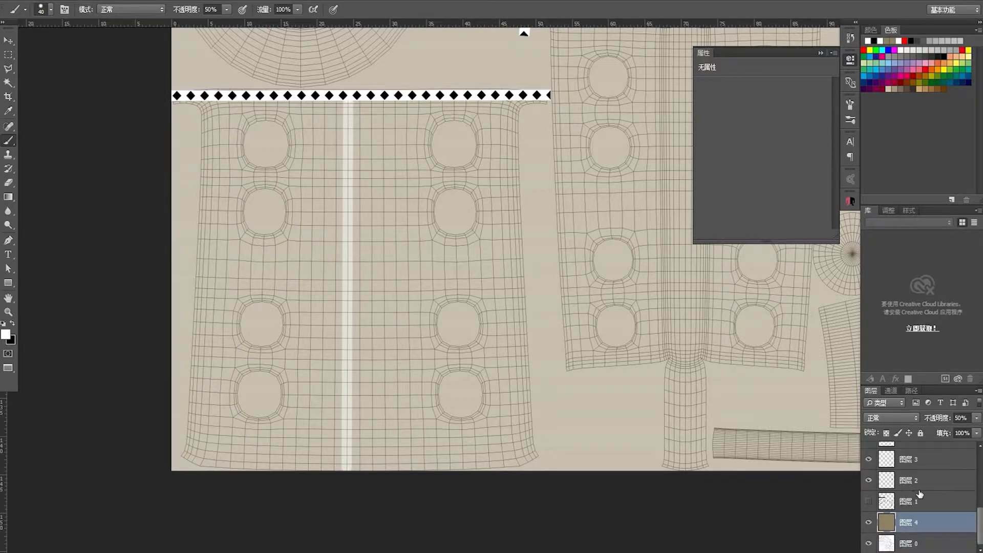
{"action": "scroll", "coordinate": [917, 485], "scroll_direction": "up", "scroll_amount": 5}
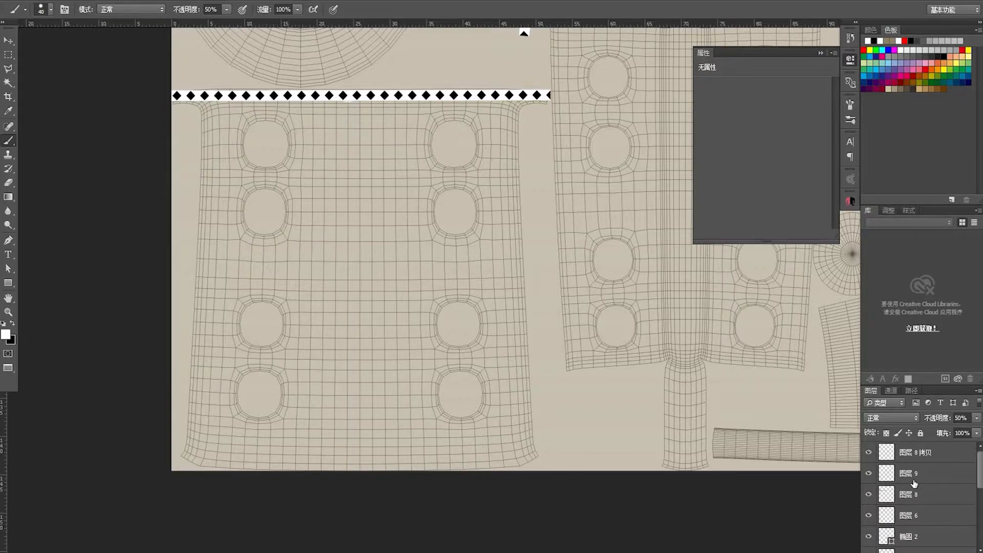
- Paint a straight white vertical stroke on 图层 9 from the diamond border down to the shell's lower edge
{"action": "left_click", "coordinate": [915, 484]}
{"action": "left_click", "coordinate": [889, 477], "text": "ctrl"}
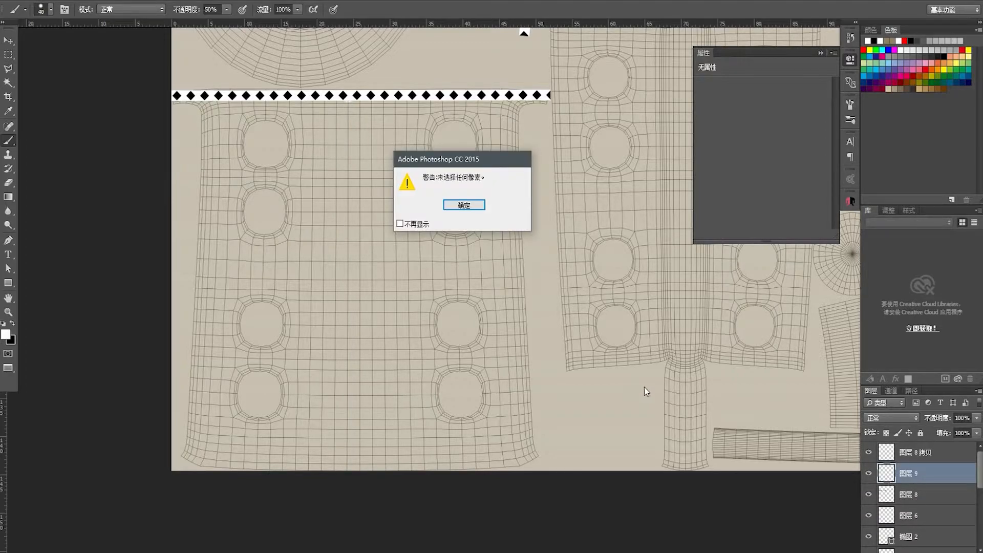
{"action": "key", "text": "Return"}
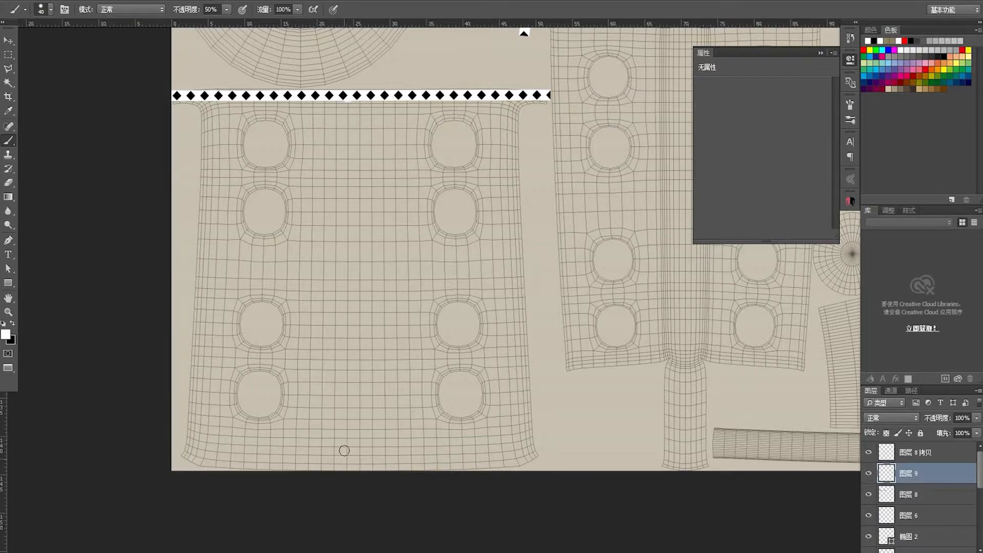
{"action": "left_click", "coordinate": [347, 472], "text": "shift"}
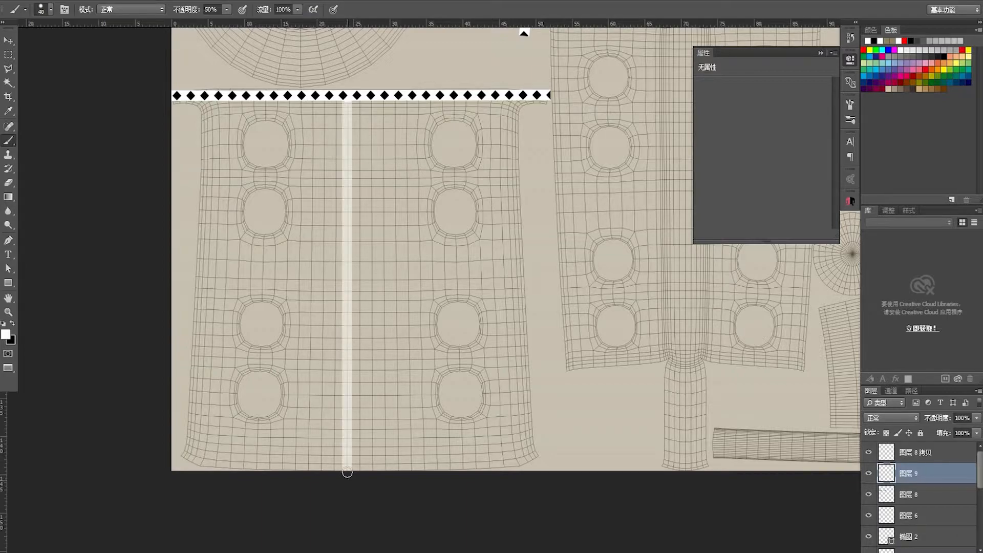
{"action": "left_click_drag", "start_coordinate": [382, 341], "coordinate": [386, 351]}
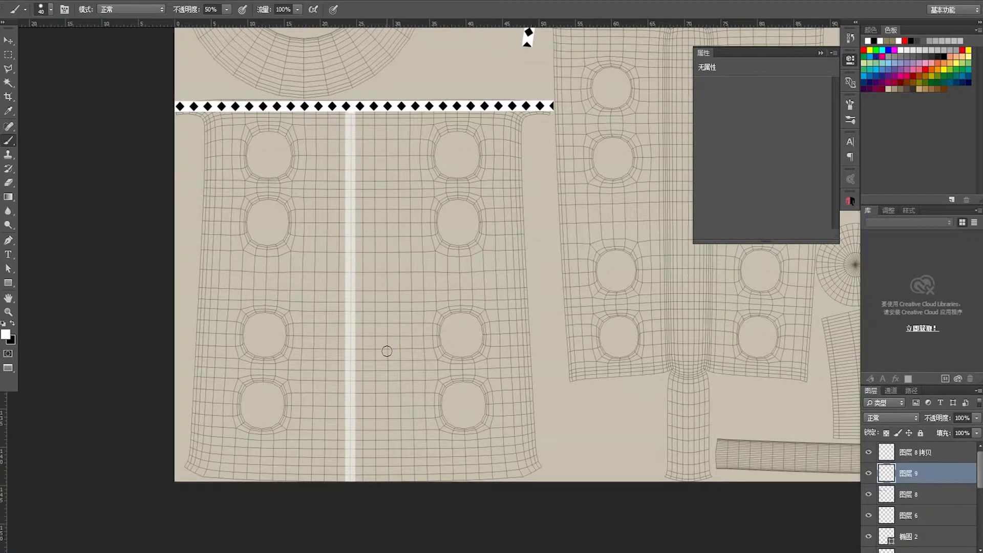
- Check the white stroke with 图层 4 at 100% opacity, undo the stroke, and return the layer to 50% opacity
{"action": "key", "text": "v"}
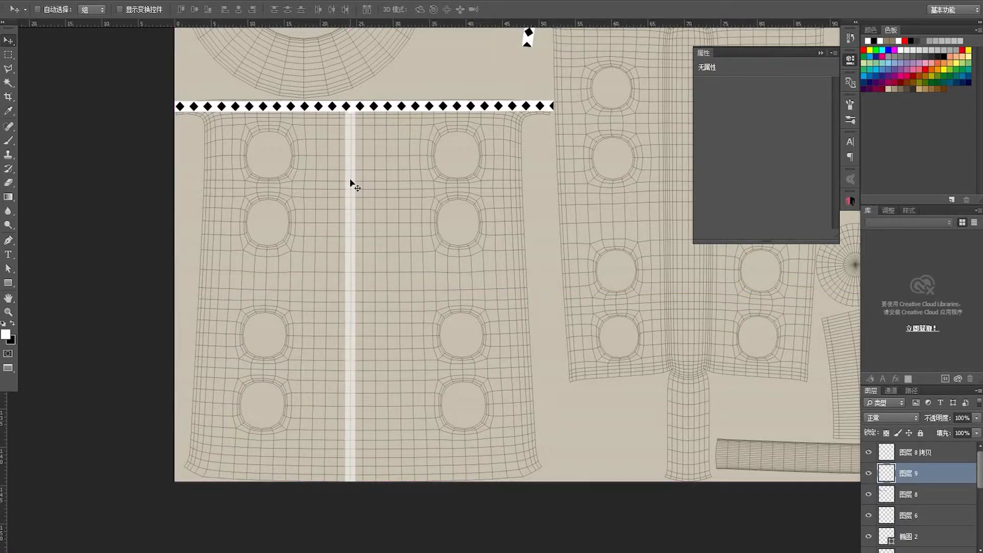
{"action": "scroll", "coordinate": [925, 490], "scroll_direction": "down", "scroll_amount": 5}
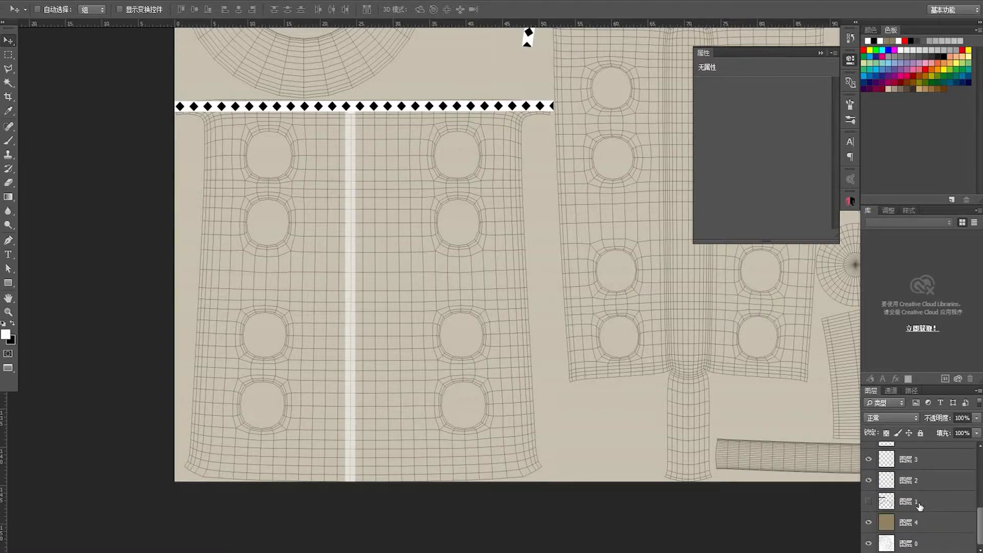
{"action": "left_click", "coordinate": [921, 526]}
{"action": "left_click", "coordinate": [868, 525]}
{"action": "left_click", "coordinate": [867, 525]}
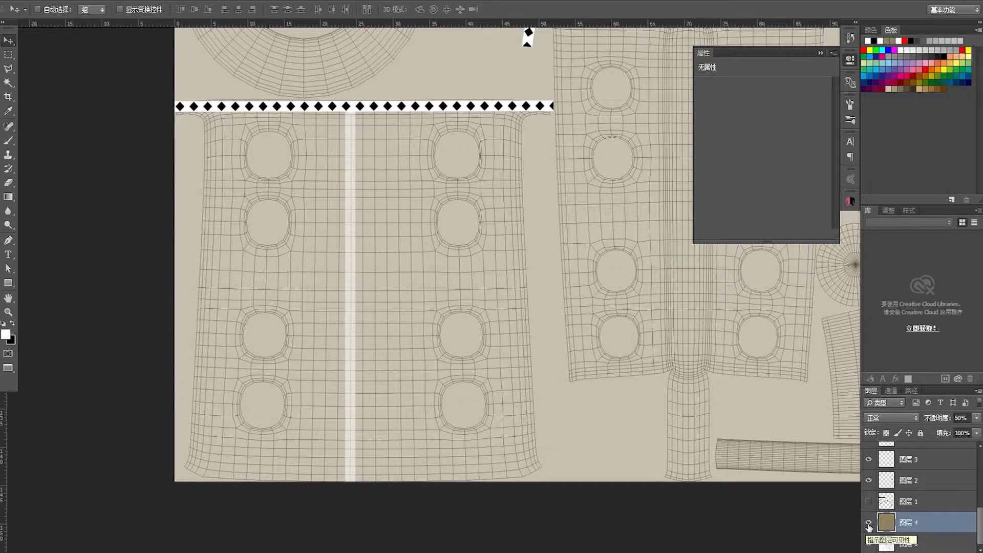
{"action": "key", "text": "0"}
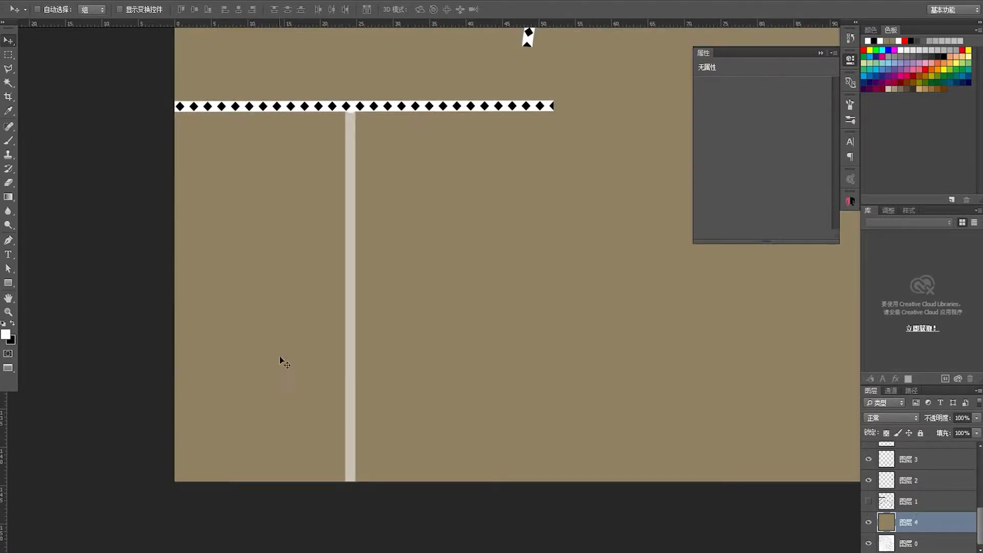
{"action": "key", "text": "ctrl"}
{"action": "key", "text": "5"}
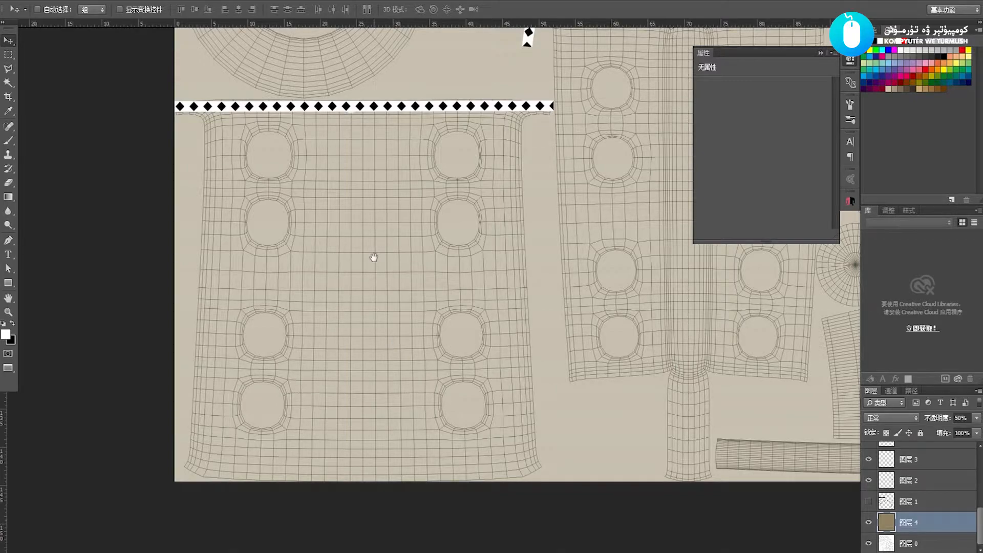
- Draw a straight vertical Pen path from the diamond border past the shell's lower edge, and activate 图层 9 with the Brush tool
{"action": "key", "text": "p"}
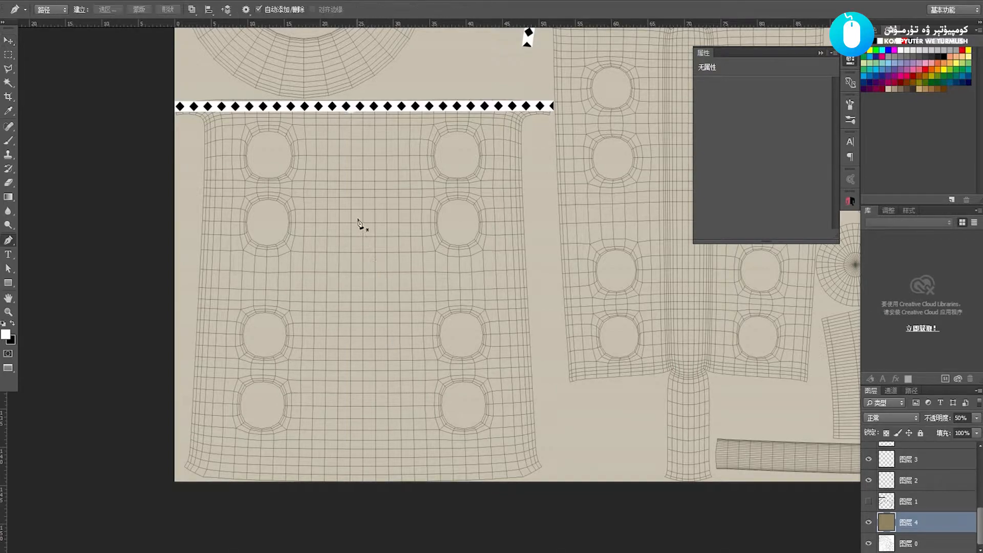
{"action": "left_click", "coordinate": [351, 108]}
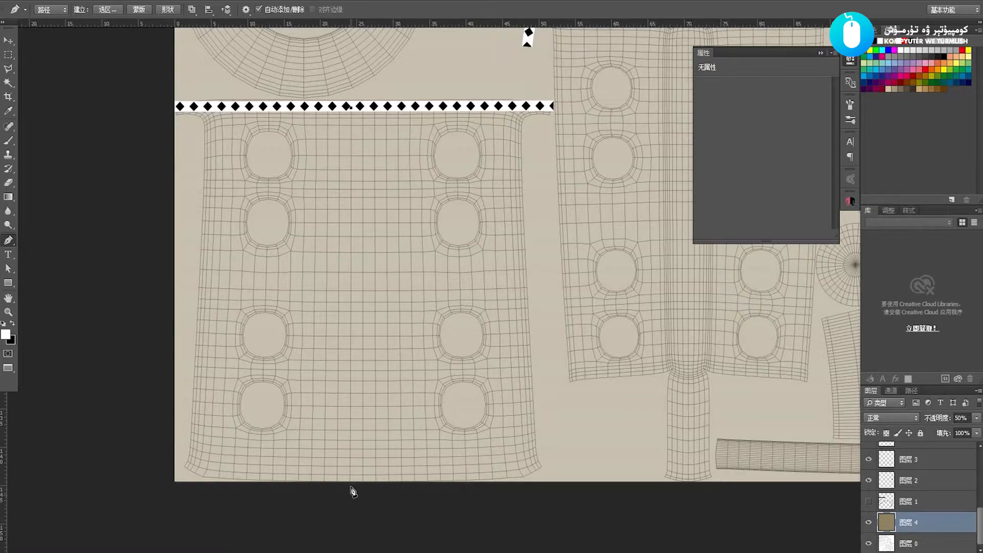
{"action": "left_click", "coordinate": [350, 487]}
{"action": "key", "text": "b"}
{"action": "scroll", "coordinate": [930, 500], "scroll_direction": "up", "scroll_amount": 5}
{"action": "left_click", "coordinate": [927, 476]}
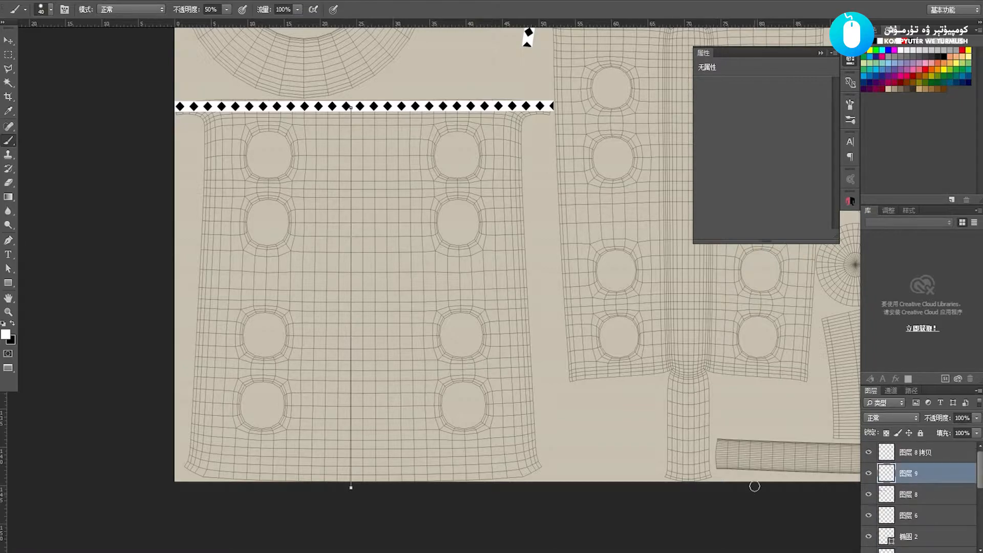
- Stroke the vertical work path on 图层 9 with the white 40 px brush, from the diamond border down the large shell
{"action": "key", "text": "f"}
{"action": "key", "text": "f"}
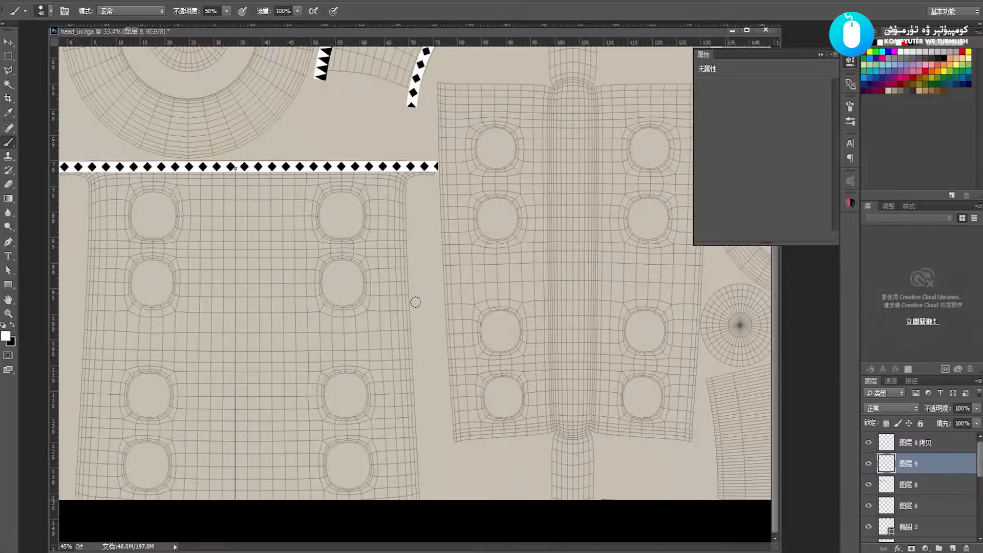
{"action": "scroll", "coordinate": [404, 302], "scroll_direction": "down", "scroll_amount": 2}
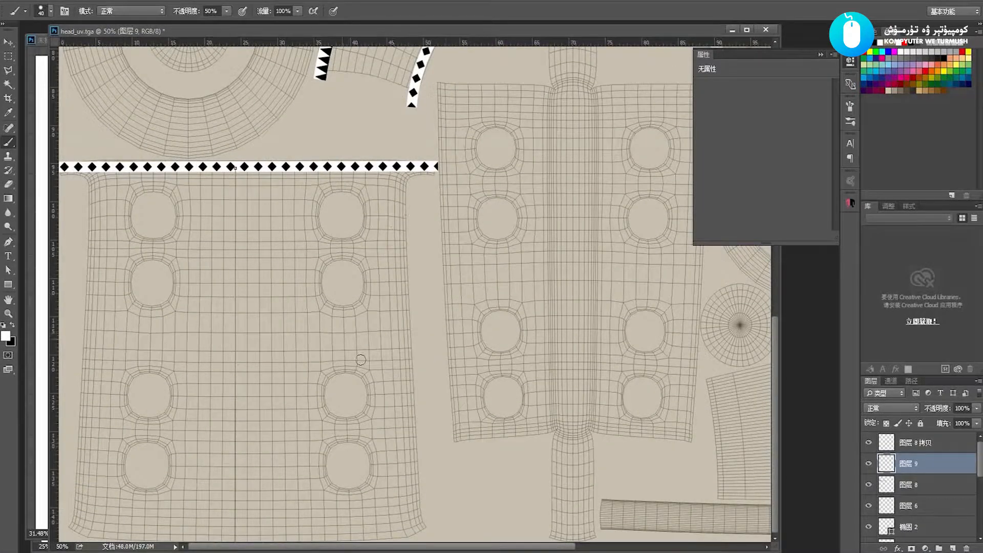
{"action": "left_click", "coordinate": [912, 381]}
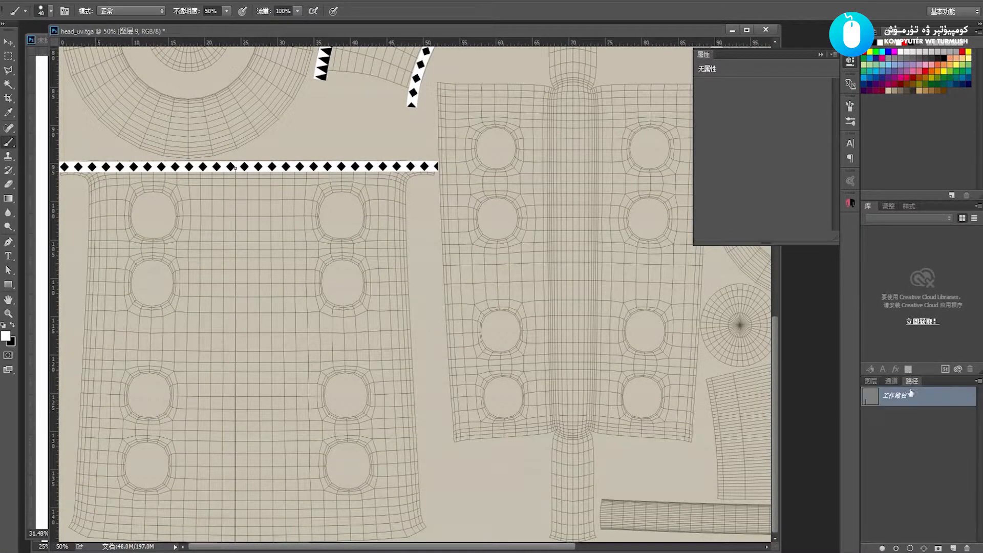
{"action": "left_click", "coordinate": [896, 548]}
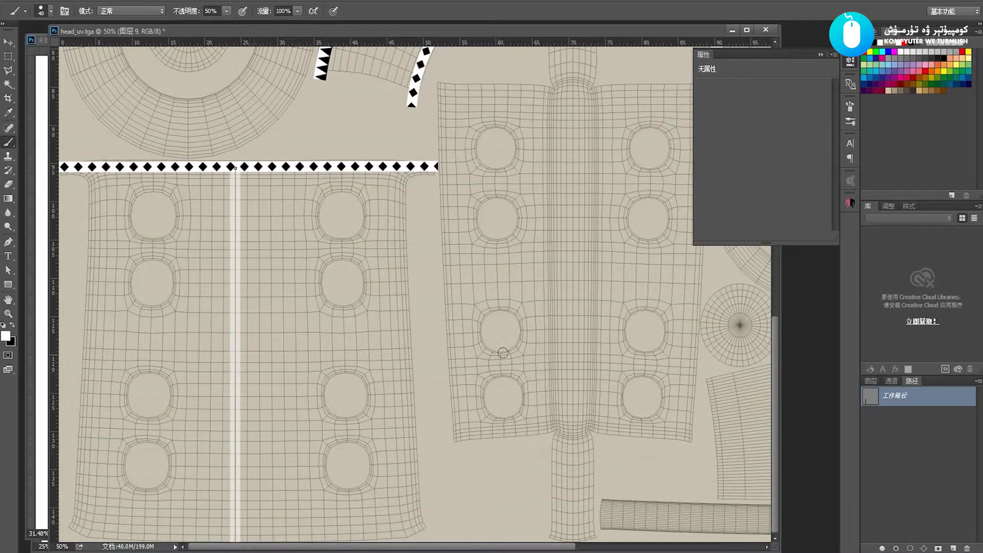
- Add 图层 10 above 图层 9 and choose the 931 chevron brush tip with a size of 40 px
{"action": "left_click", "coordinate": [870, 381]}
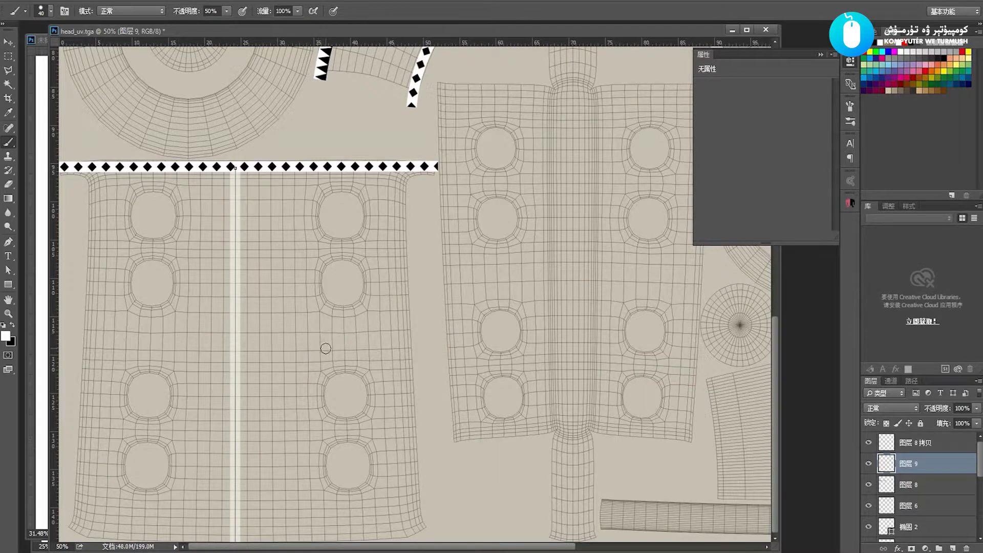
{"action": "left_click", "coordinate": [953, 548]}
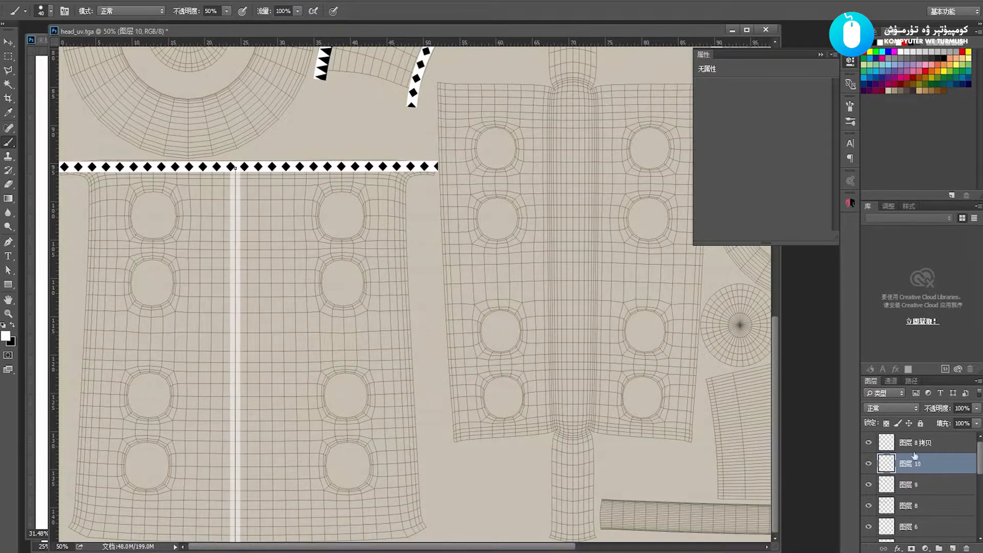
{"action": "left_click", "coordinate": [912, 382]}
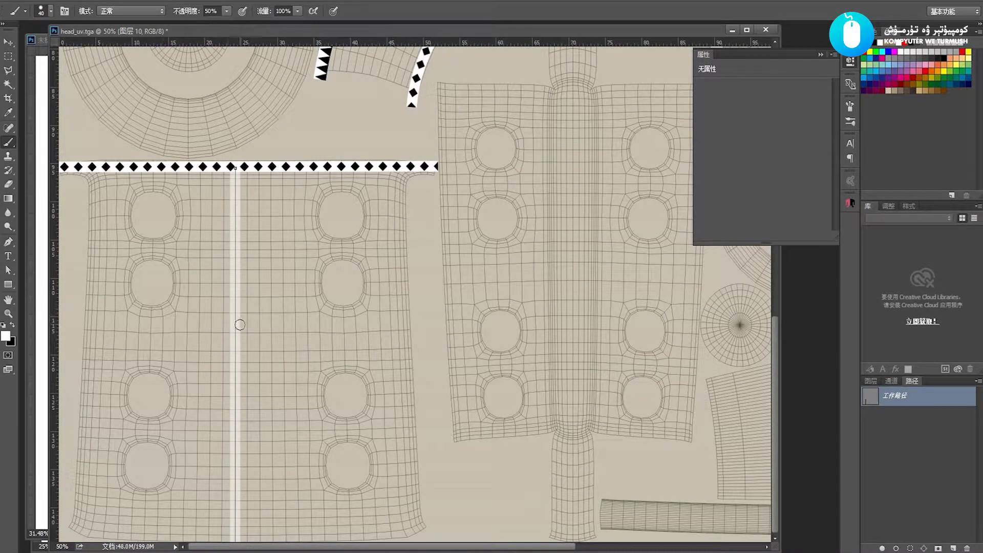
{"action": "right_click", "coordinate": [231, 267]}
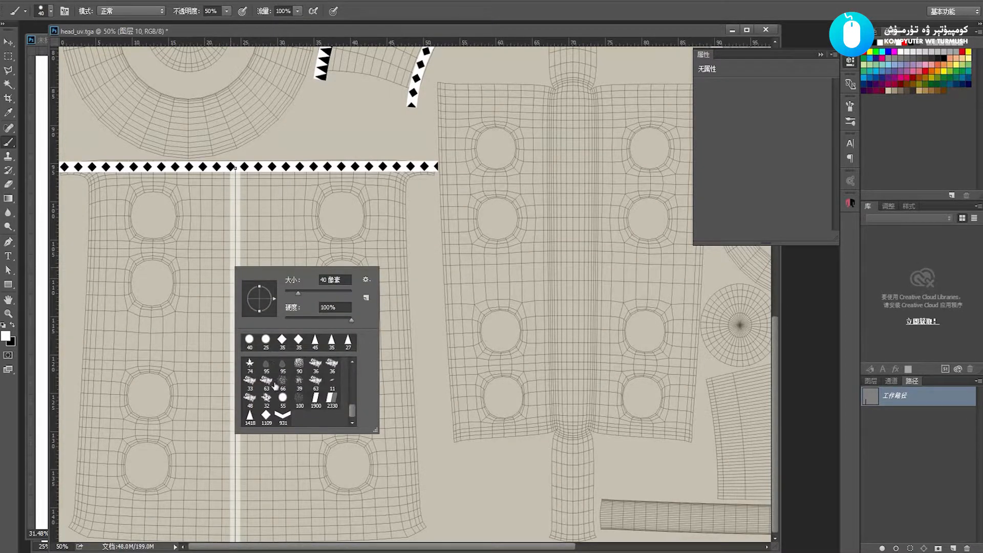
{"action": "left_click", "coordinate": [283, 416]}
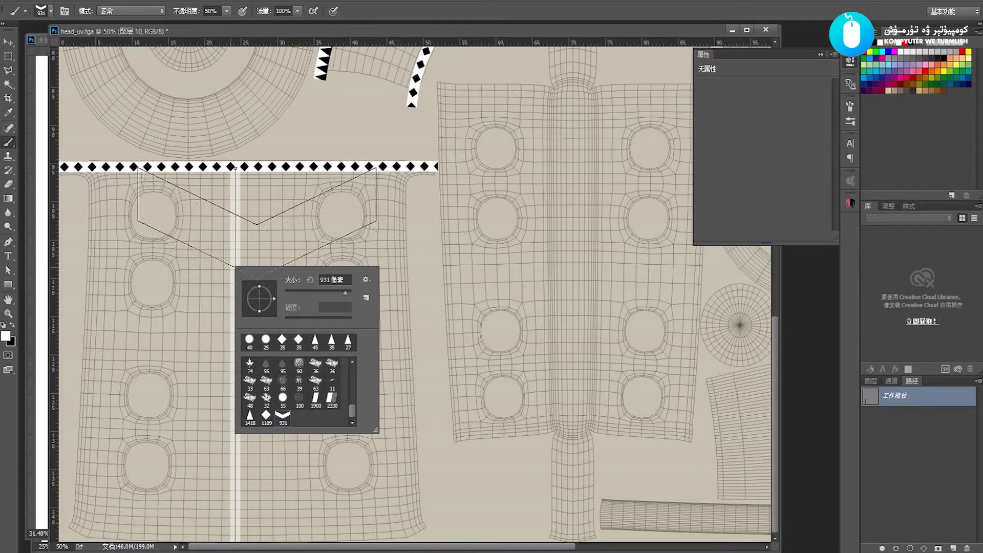
{"action": "left_click", "coordinate": [331, 279]}
{"action": "left_click", "coordinate": [254, 269]}
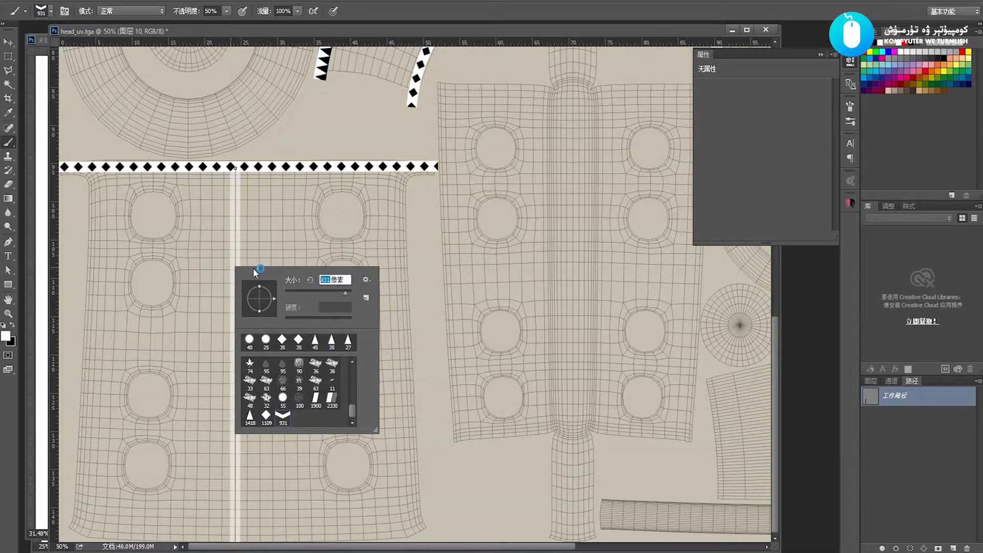
{"action": "type", "text": "40"}
{"action": "key", "text": "Return"}
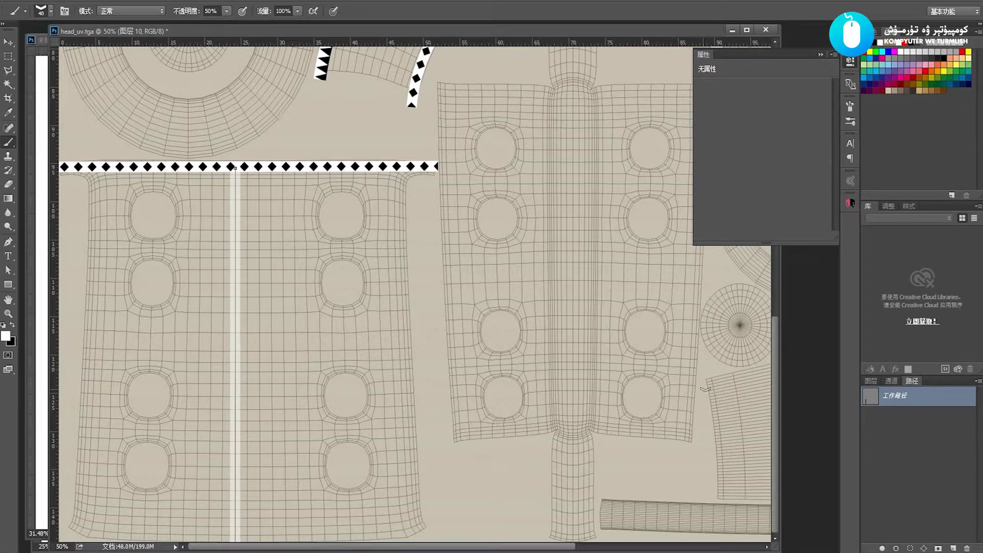
- Set the chevron brush tip's spacing to 124% and try it with a vertical stroke on the large shell
{"action": "left_click", "coordinate": [850, 106]}
{"action": "mouse_move", "coordinate": [744, 295]}
{"action": "left_mouse_down"}
{"action": "mouse_move", "coordinate": [774, 288]}
{"action": "mouse_move", "coordinate": [804, 297]}
{"action": "left_mouse_up"}
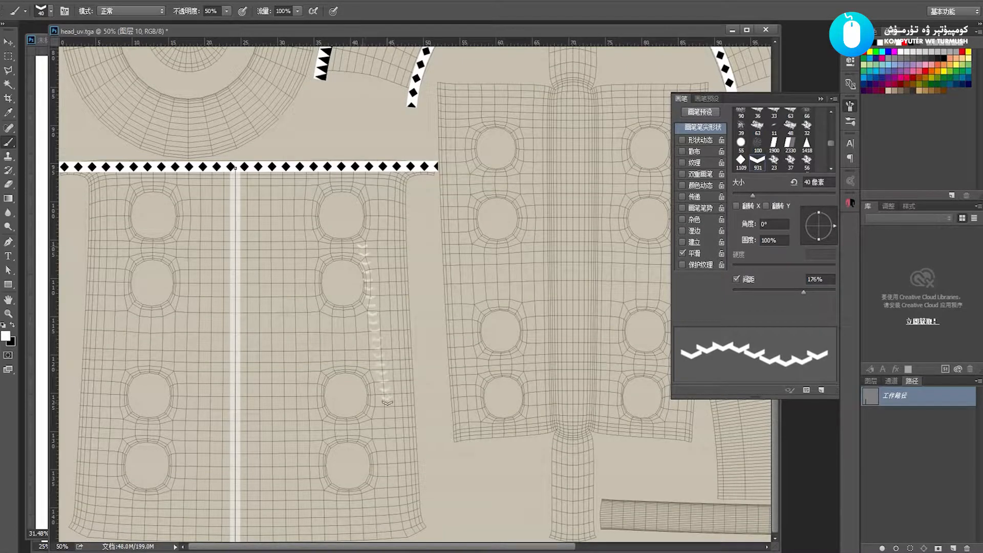
{"action": "left_click_drag", "start_coordinate": [805, 290], "coordinate": [781, 290]}
{"action": "left_click_drag", "start_coordinate": [397, 267], "coordinate": [402, 394]}
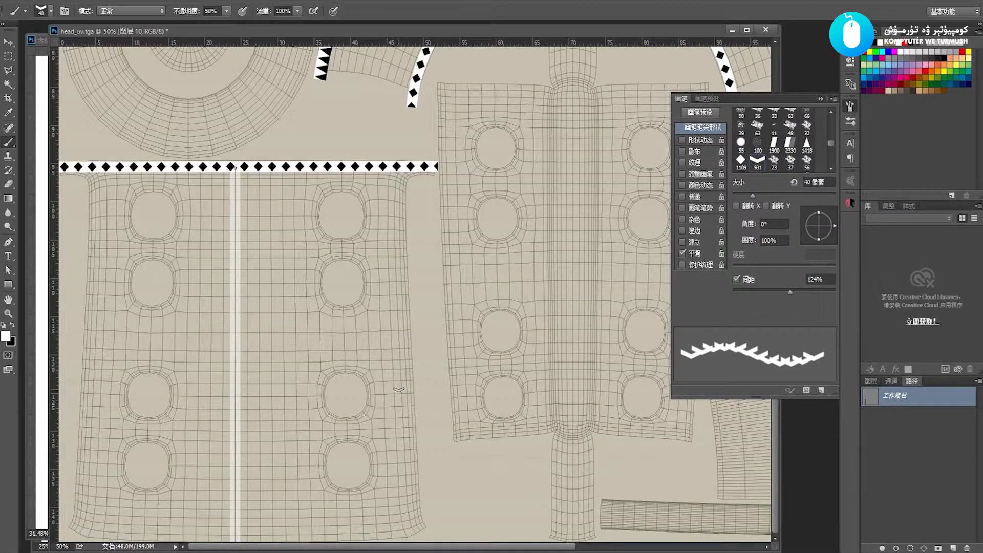
- Try the chevron brush at 130% spacing, undo the test stroke, and return the spacing to 124% with further test strokes
{"action": "left_click_drag", "start_coordinate": [788, 291], "coordinate": [792, 292]}
{"action": "left_click_drag", "start_coordinate": [366, 252], "coordinate": [378, 432]}
{"action": "key", "text": "ctrl+z"}
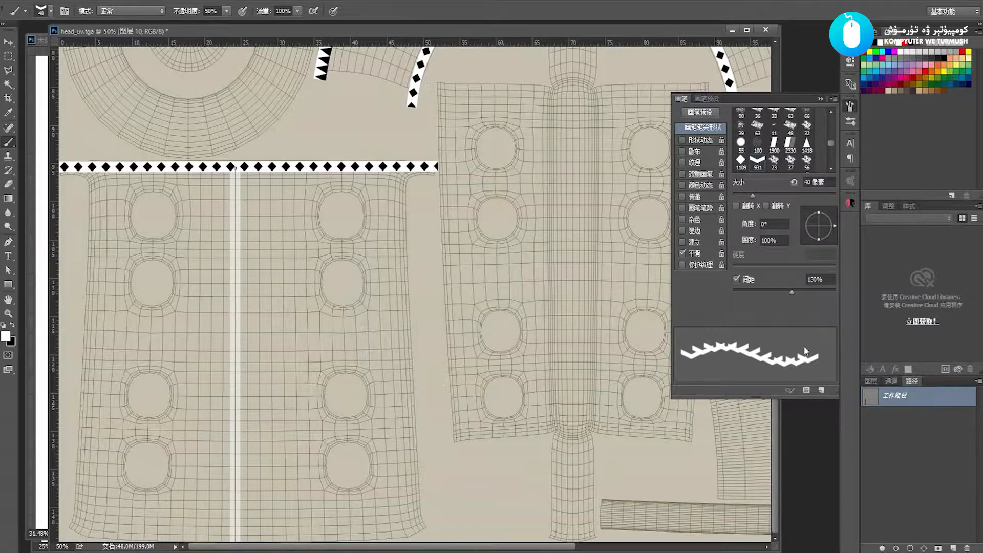
{"action": "left_click_drag", "start_coordinate": [793, 293], "coordinate": [790, 291]}
{"action": "left_click_drag", "start_coordinate": [419, 240], "coordinate": [424, 411]}
{"action": "key", "text": "ctrl+z"}
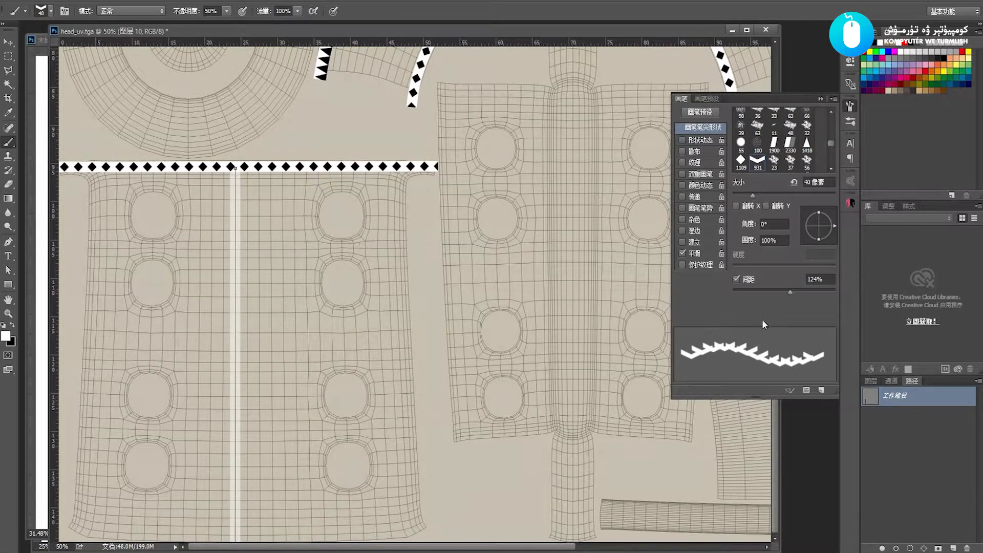
{"action": "left_click_drag", "start_coordinate": [313, 218], "coordinate": [288, 391]}
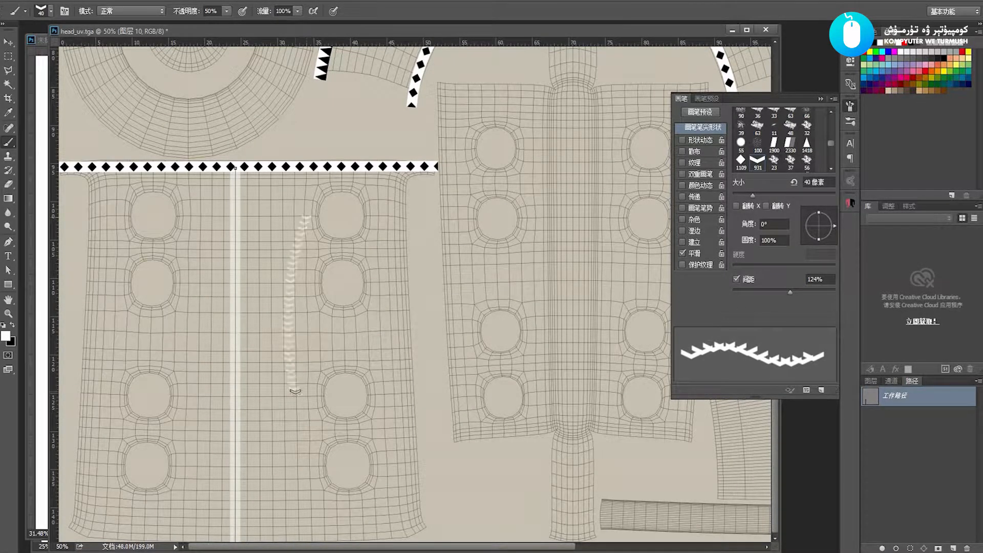
- Switch the foreground colour to black, try a chevron stroke down the white centre band, and undo it
{"action": "left_click", "coordinate": [4, 326]}
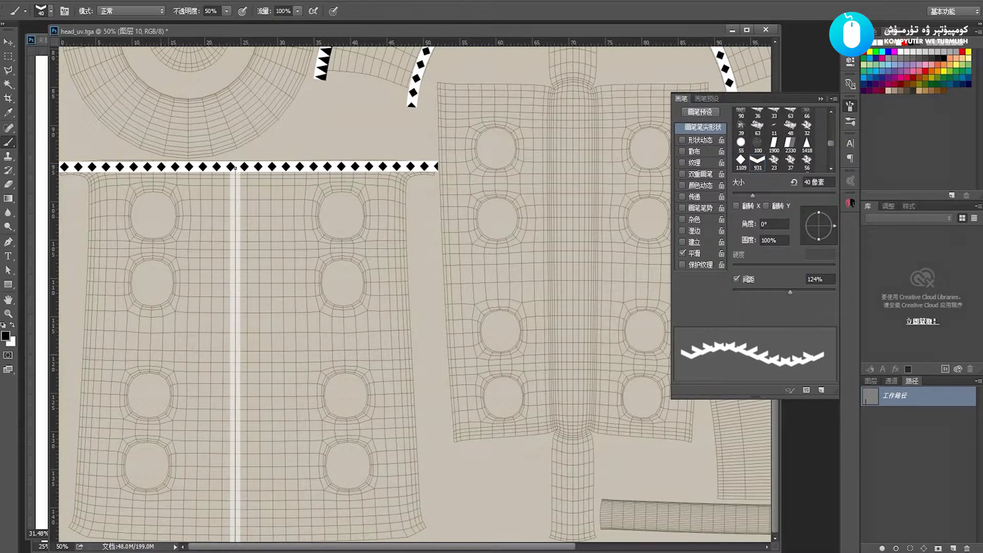
{"action": "left_click_drag", "start_coordinate": [226, 220], "coordinate": [233, 369]}
{"action": "key", "text": "ctrl+z"}
- Stroke the vertical work path on 图层 10 with the black chevron brush over the white centre band
{"action": "left_click", "coordinate": [875, 382]}
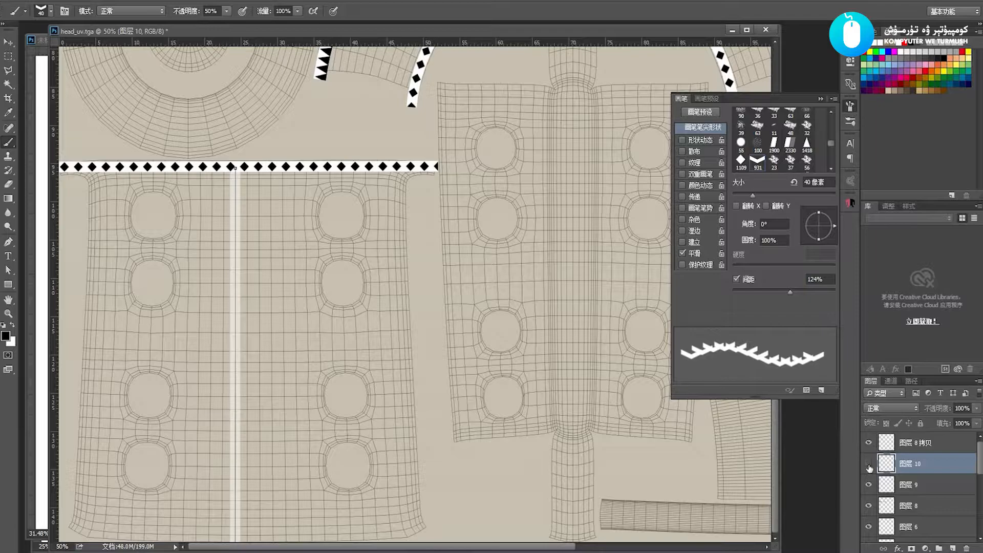
{"action": "left_click", "coordinate": [869, 484]}
{"action": "left_click", "coordinate": [870, 482]}
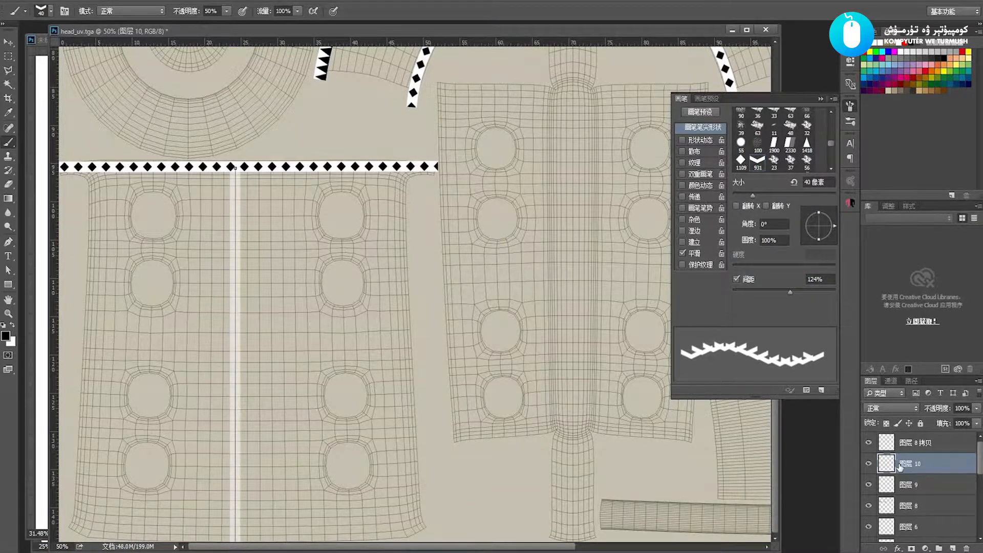
{"action": "left_click", "coordinate": [911, 382]}
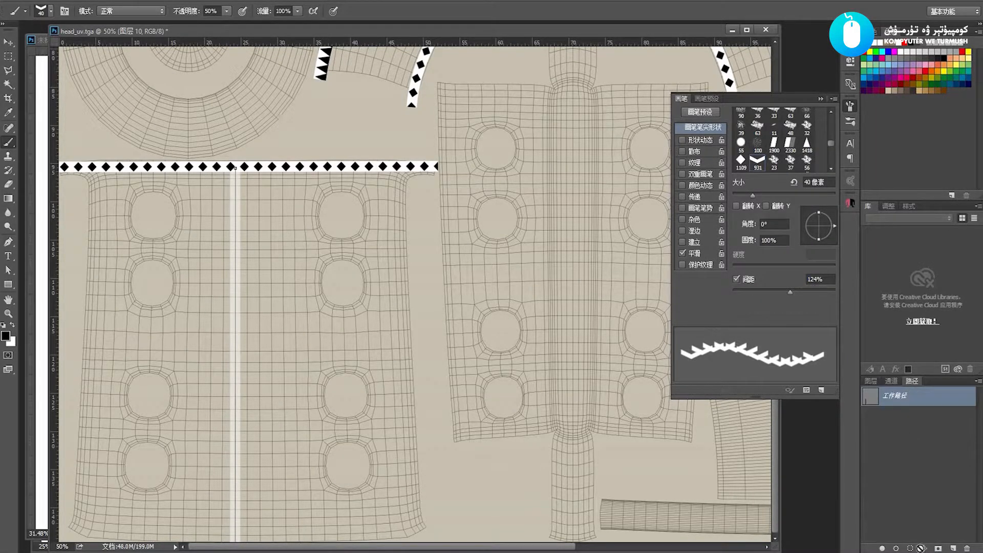
{"action": "left_click", "coordinate": [911, 548]}
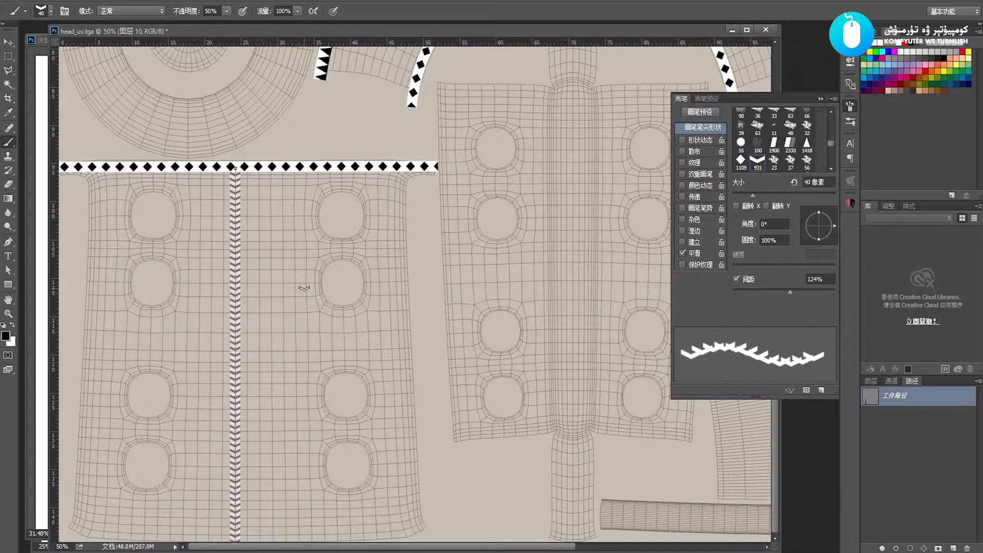
- Activate the Move tool and set 图层 4 to 100% opacity
{"action": "key", "text": "v"}
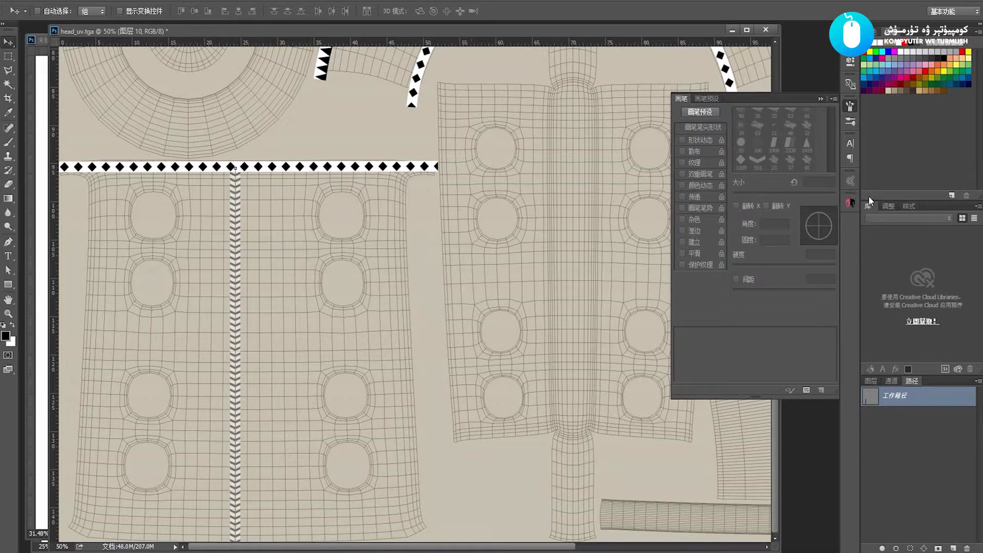
{"action": "left_click", "coordinate": [851, 106]}
{"action": "left_click", "coordinate": [871, 381]}
{"action": "scroll", "coordinate": [912, 492], "scroll_direction": "down", "scroll_amount": 5}
{"action": "left_click", "coordinate": [922, 517]}
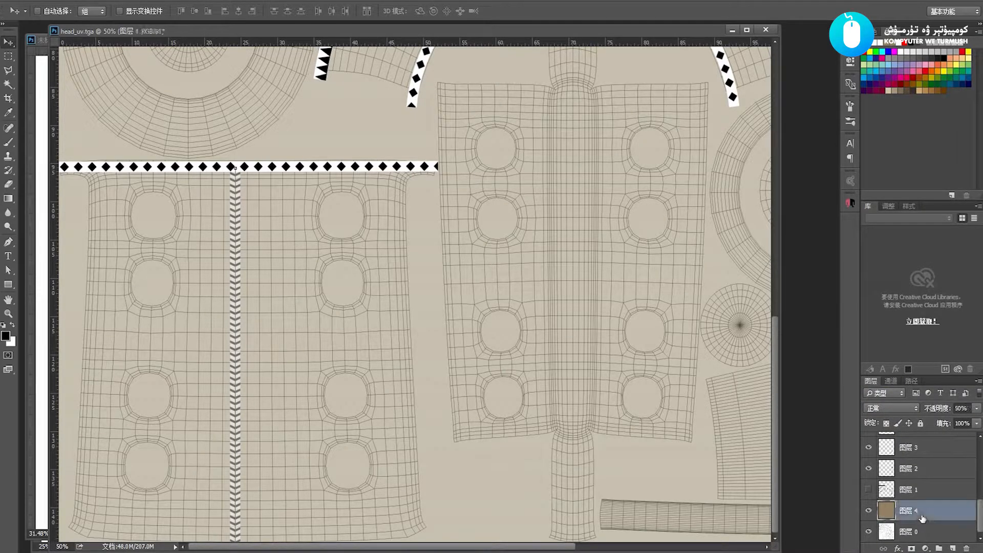
{"action": "key", "text": "0"}
- Check the centre band with the chevrons of 图层 10 hidden and shown over the opaque brown background
{"action": "scroll", "coordinate": [933, 470], "scroll_direction": "up", "scroll_amount": 4}
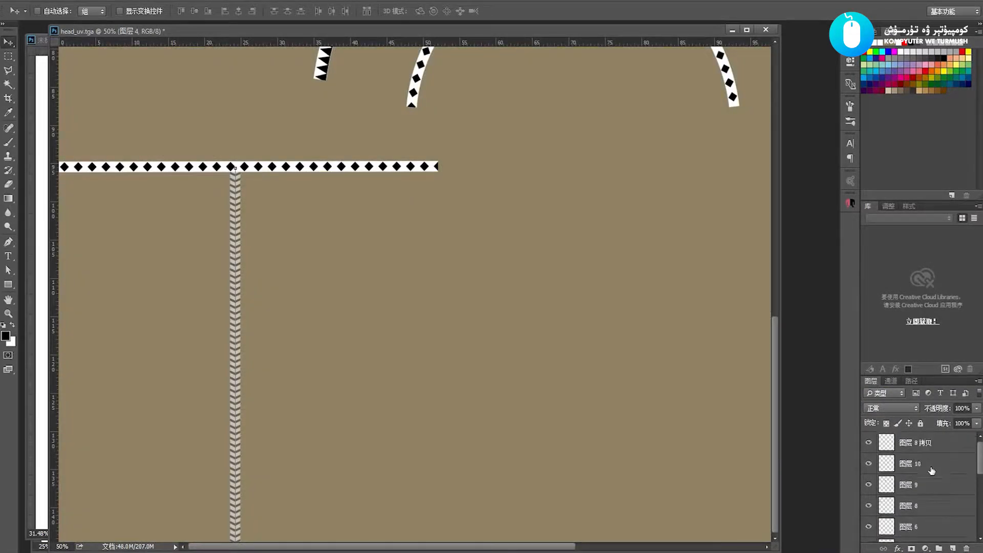
{"action": "left_click", "coordinate": [928, 466]}
{"action": "left_click", "coordinate": [869, 464]}
{"action": "left_click", "coordinate": [869, 465]}
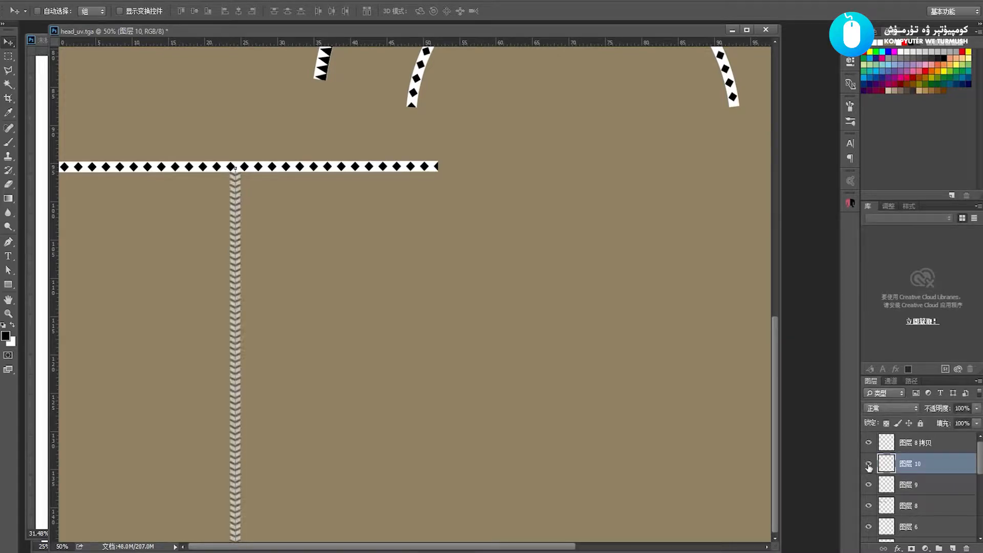
{"action": "left_click", "coordinate": [918, 486]}
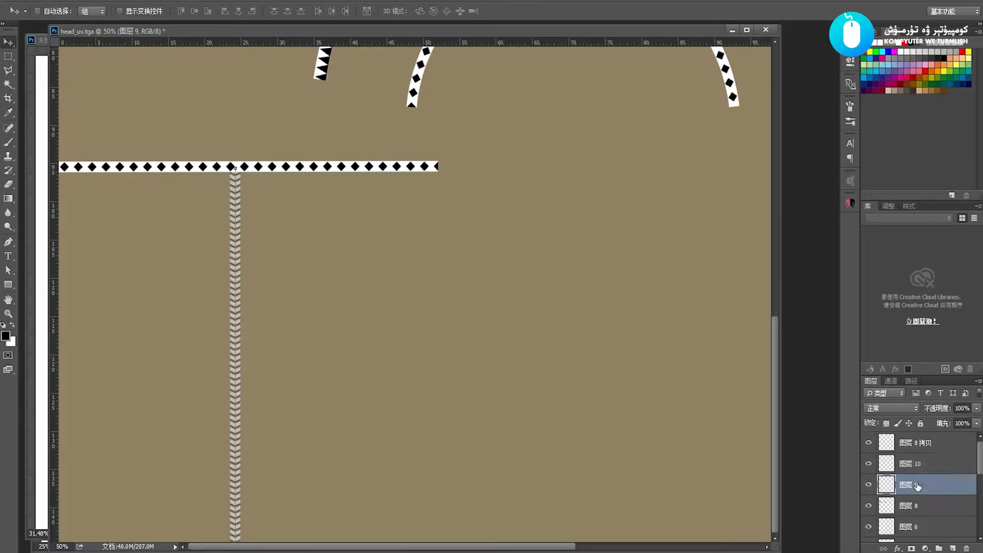
{"action": "left_click", "coordinate": [869, 464]}
{"action": "left_click", "coordinate": [868, 464]}
{"action": "left_click", "coordinate": [921, 464], "text": "ctrl"}
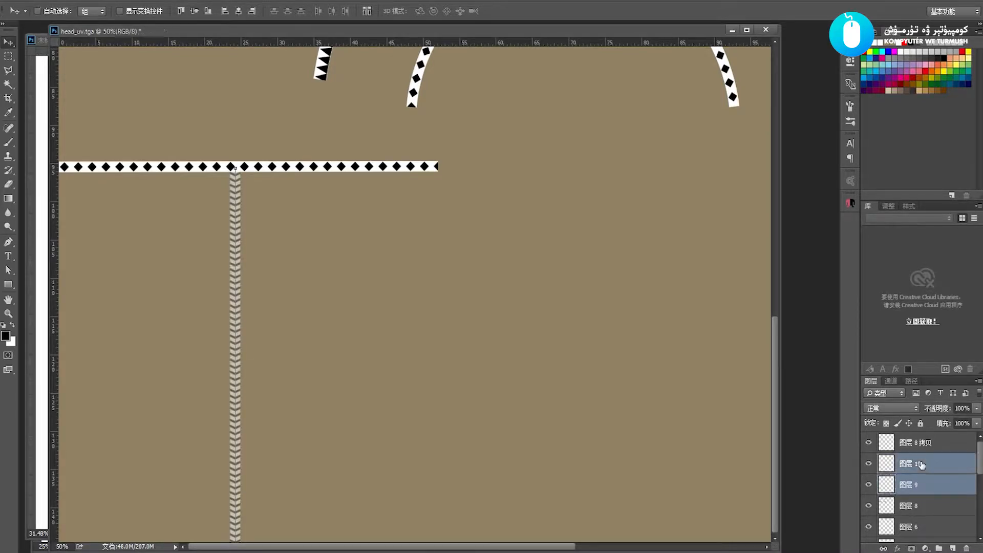
- Duplicate 图层 10, merge the copy with the original, and merge the result with 图层 9
{"action": "left_click", "coordinate": [907, 469]}
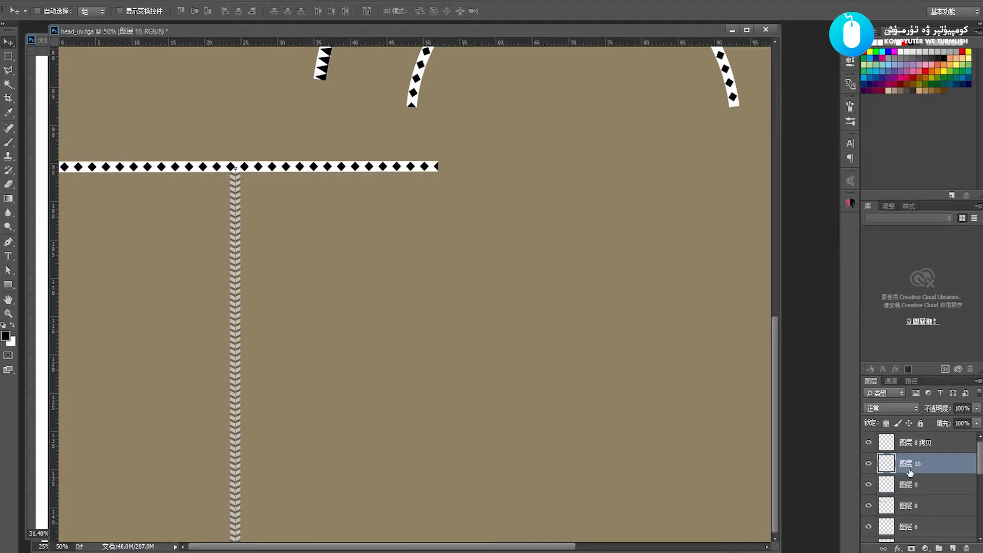
{"action": "left_click_drag", "start_coordinate": [942, 466], "coordinate": [953, 547]}
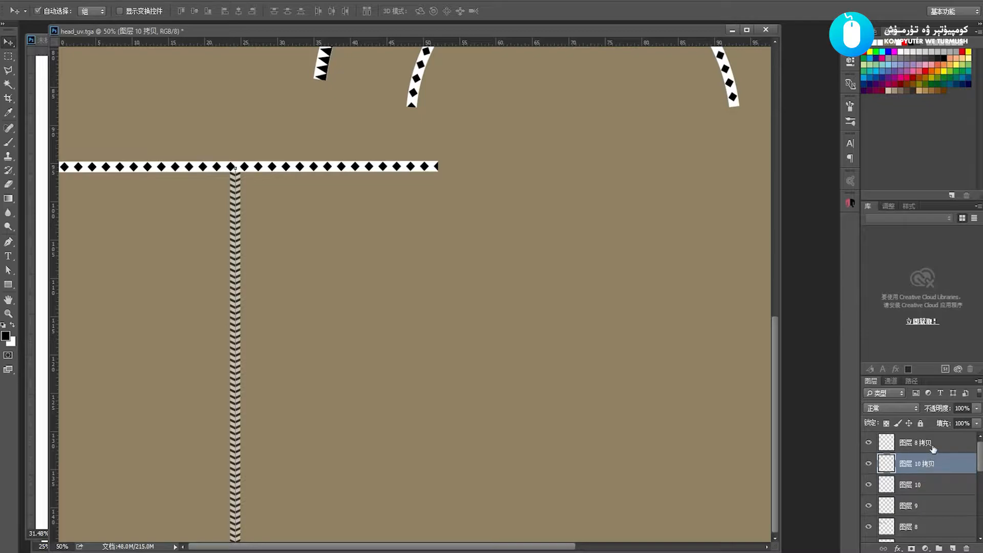
{"action": "left_click", "coordinate": [930, 487], "text": "ctrl"}
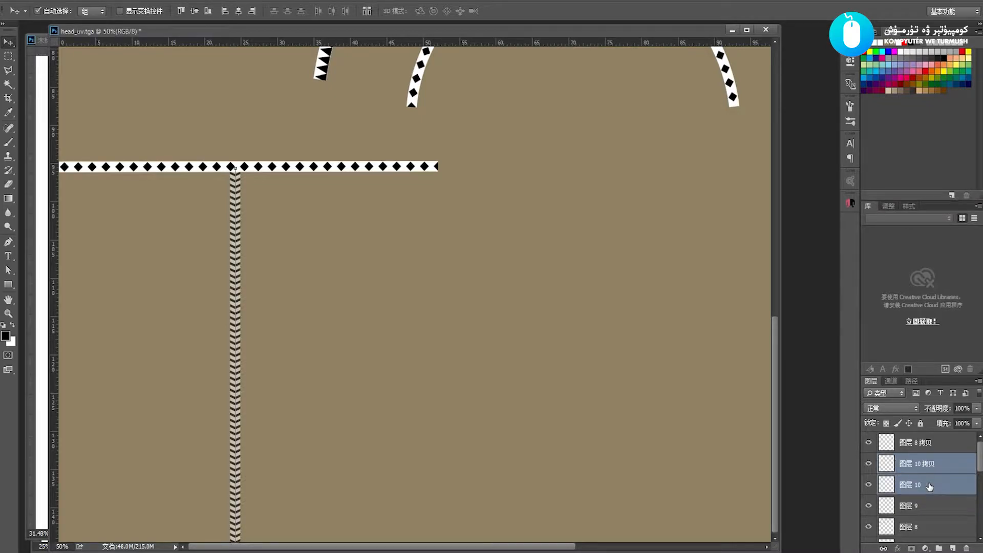
{"action": "key", "text": "ctrl+e"}
{"action": "left_click", "coordinate": [925, 486]}
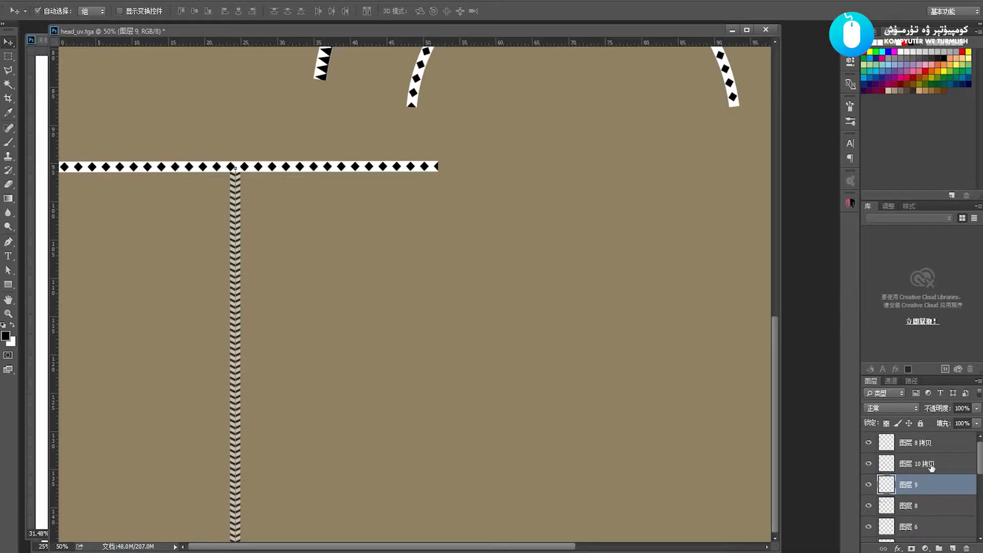
{"action": "left_click", "coordinate": [932, 465], "text": "ctrl"}
{"action": "key", "text": "ctrl+e"}
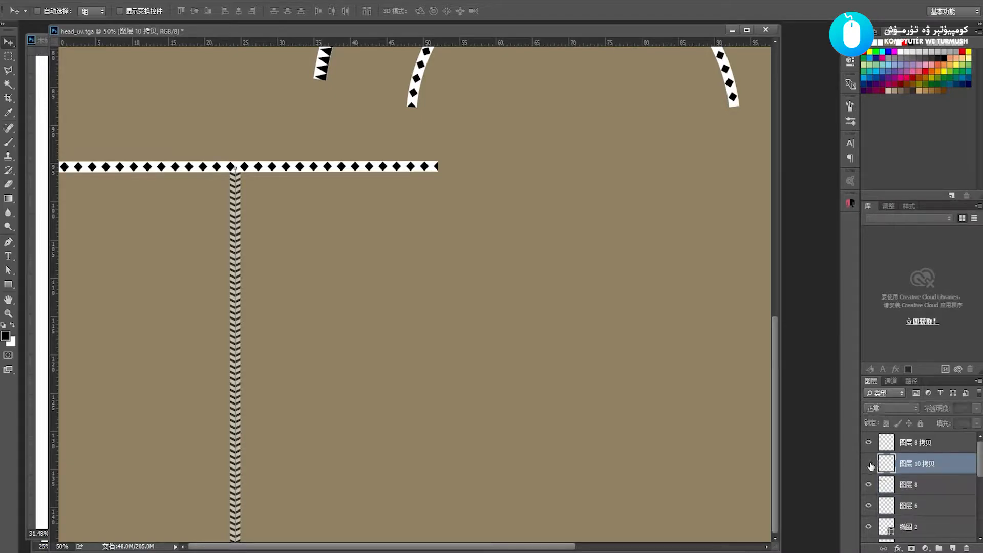
- Increase the contrast of the merged chevron band on 图层 10 拷贝 with Levels, raising the black input and lowering the white input
{"action": "key", "text": "z"}
{"action": "left_click_drag", "start_coordinate": [217, 272], "coordinate": [243, 272]}
{"action": "left_click_drag", "start_coordinate": [246, 196], "coordinate": [271, 310]}
{"action": "left_click_drag", "start_coordinate": [238, 199], "coordinate": [294, 282]}
{"action": "key", "text": "v"}
{"action": "key", "text": "ctrl"}
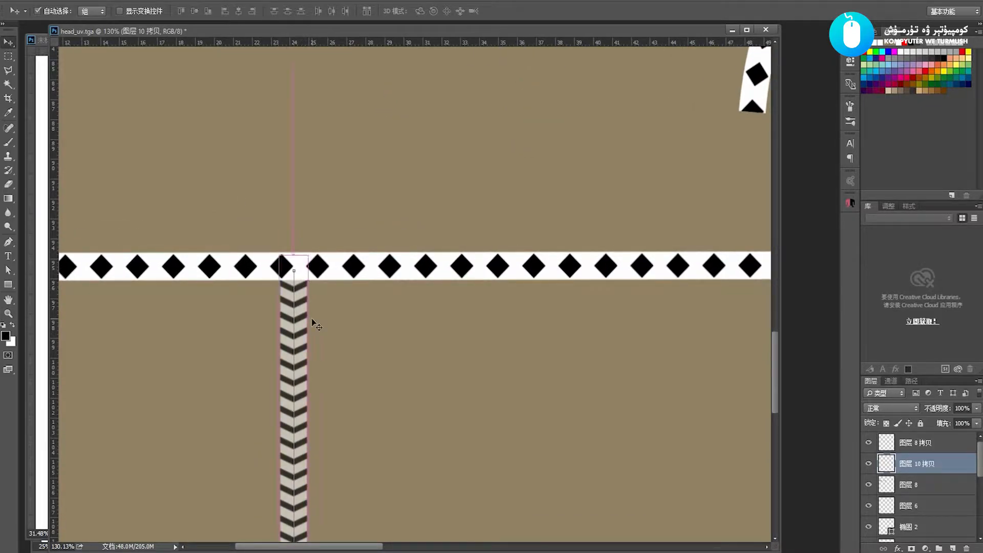
{"action": "key", "text": "ctrl+l"}
{"action": "left_click_drag", "start_coordinate": [323, 195], "coordinate": [563, 329]}
{"action": "left_click_drag", "start_coordinate": [589, 451], "coordinate": [620, 446]}
{"action": "left_click_drag", "start_coordinate": [457, 452], "coordinate": [554, 452]}
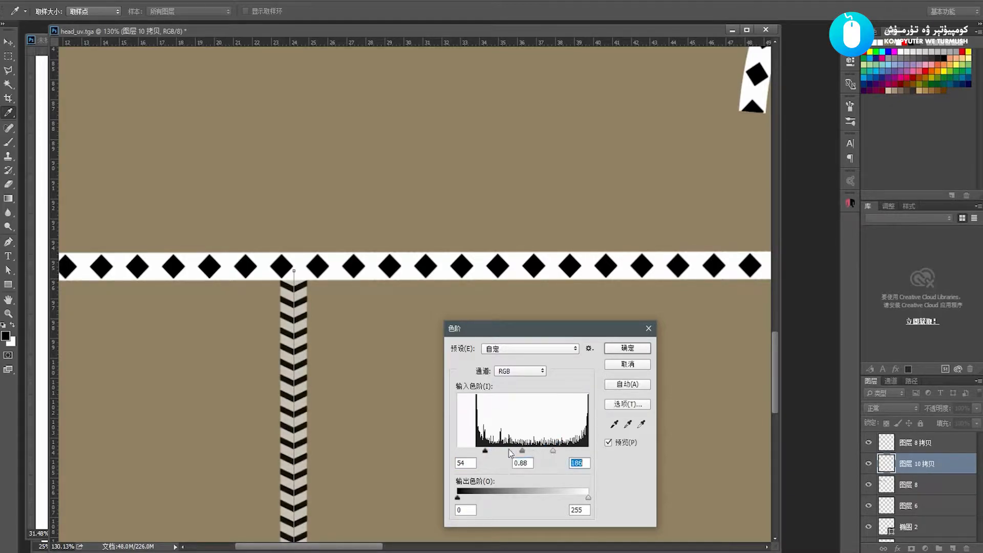
{"action": "left_click_drag", "start_coordinate": [486, 452], "coordinate": [538, 452]}
{"action": "key", "text": "Return"}
{"action": "key", "text": "v"}
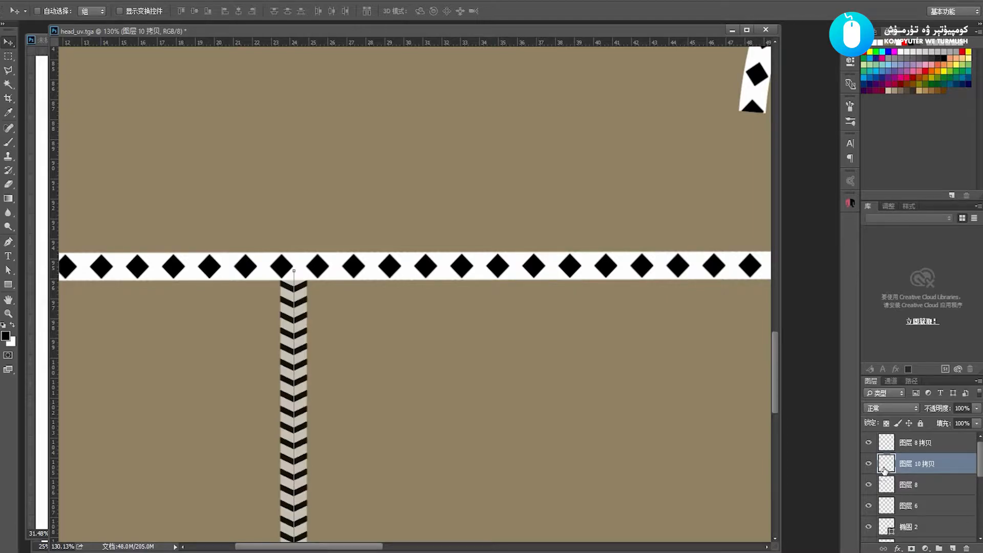
- Fill the chevron band's outline with white on a new layer beneath 图层 10 拷贝 and merge the two layers
{"action": "left_click", "coordinate": [887, 467], "text": "ctrl"}
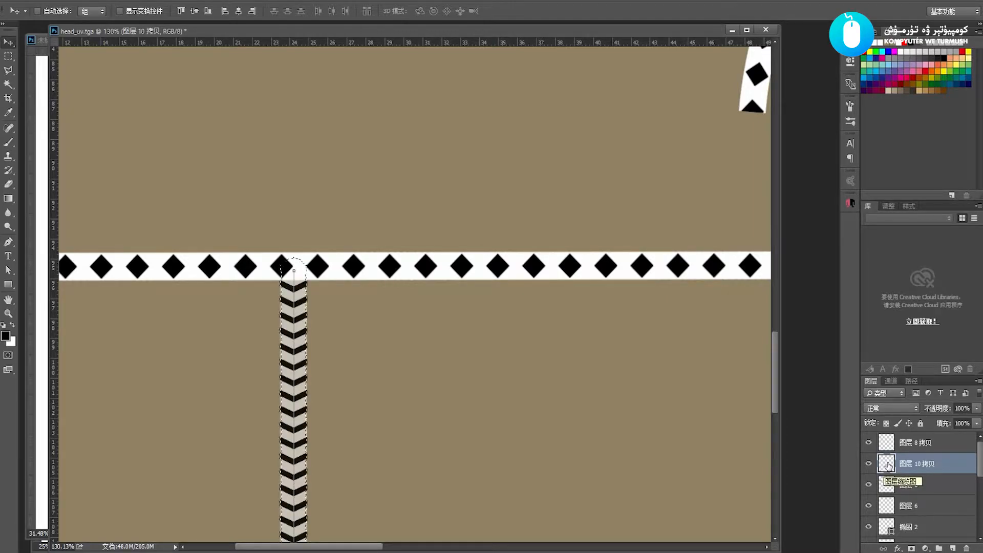
{"action": "left_click", "coordinate": [931, 485]}
{"action": "left_click", "coordinate": [952, 548]}
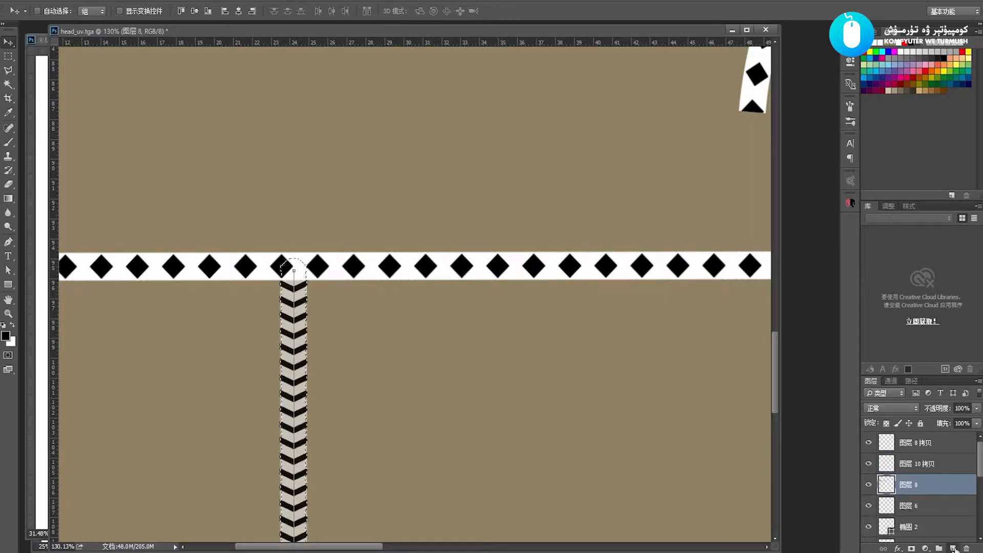
{"action": "key", "text": "ctrl+BackSpace"}
{"action": "key", "text": "ctrl+d"}
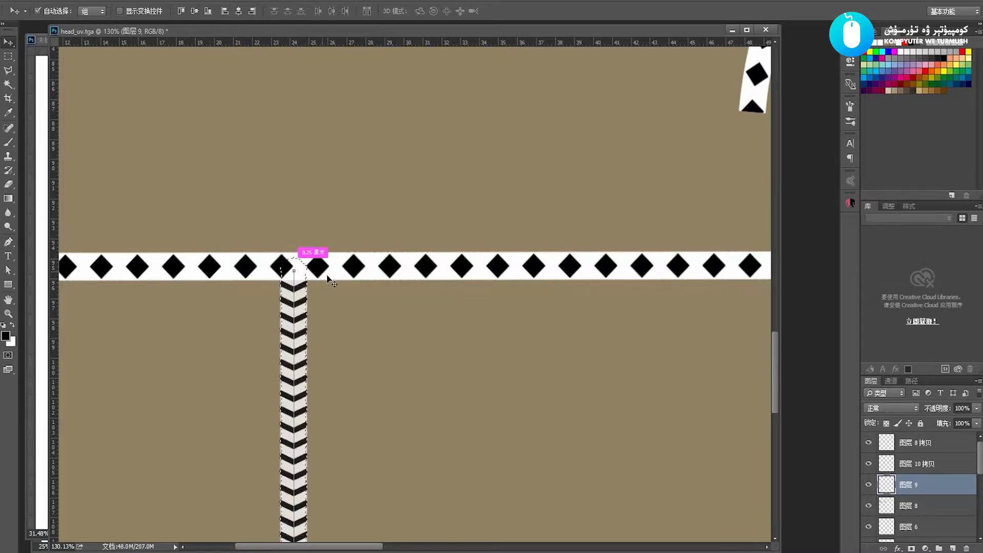
{"action": "left_click", "coordinate": [917, 464], "text": "shift"}
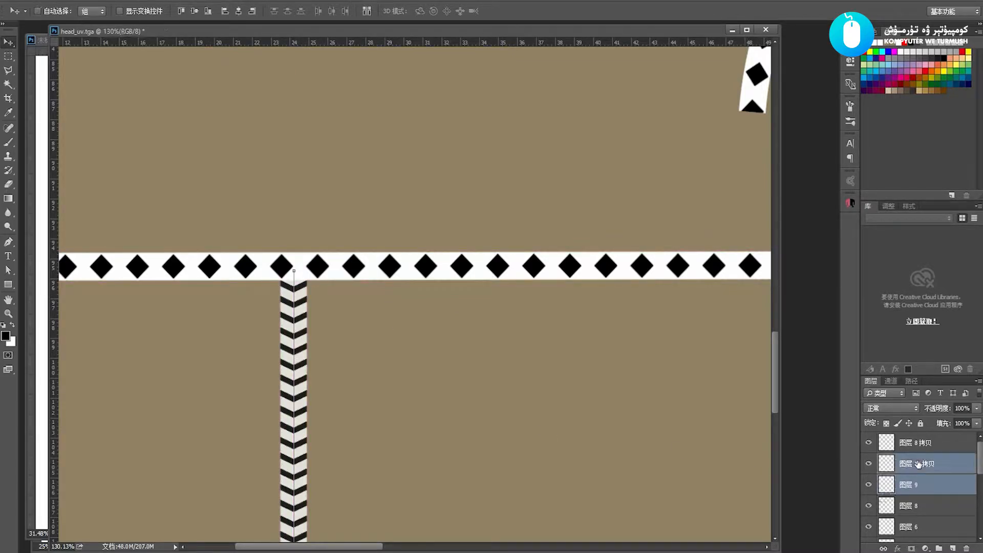
{"action": "key", "text": "ctrl+e"}
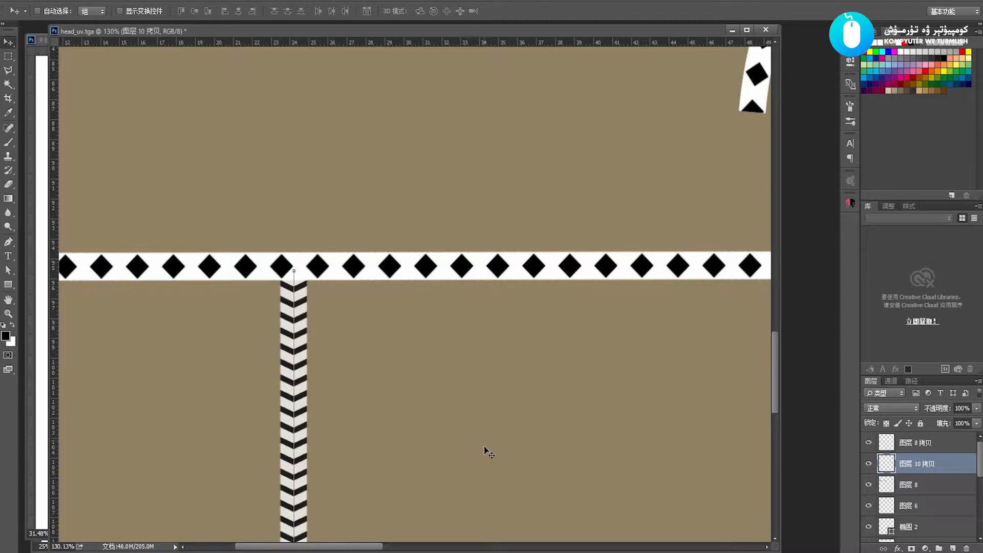
- Strengthen the contrast of the merged chevron band with Levels, adjusting the black and midtone input levels
{"action": "key", "text": "ctrl+l"}
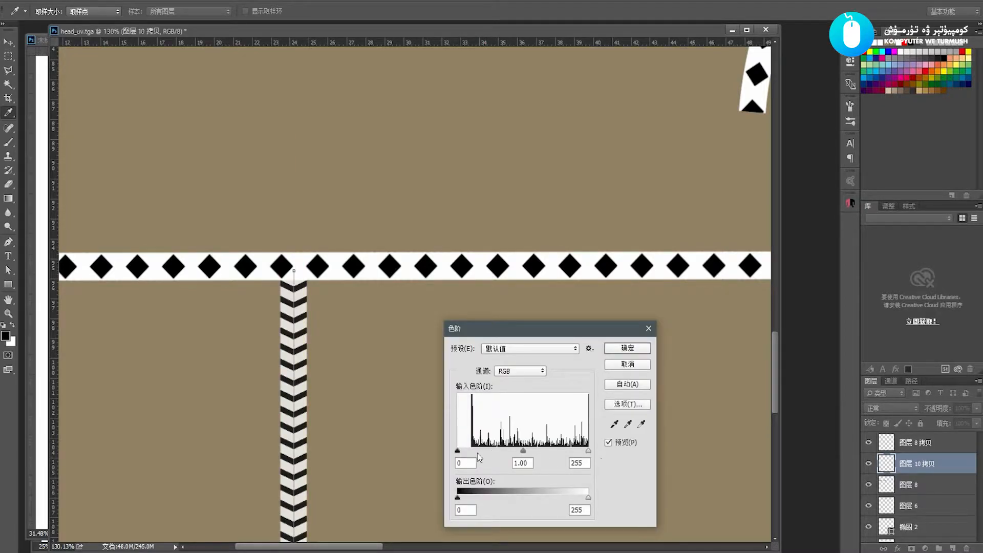
{"action": "left_click_drag", "start_coordinate": [457, 454], "coordinate": [429, 457]}
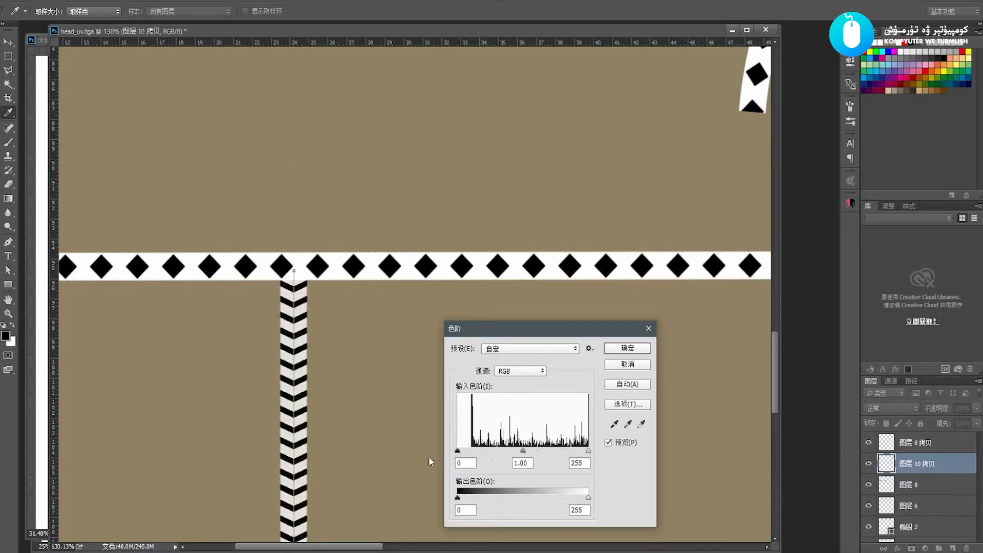
{"action": "left_click_drag", "start_coordinate": [588, 452], "coordinate": [620, 448]}
{"action": "left_click_drag", "start_coordinate": [457, 452], "coordinate": [496, 452]}
{"action": "left_click", "coordinate": [553, 452]}
{"action": "mouse_move", "coordinate": [527, 453]}
{"action": "left_mouse_down"}
{"action": "mouse_move", "coordinate": [549, 453]}
{"action": "mouse_move", "coordinate": [511, 453]}
{"action": "mouse_move", "coordinate": [552, 453]}
{"action": "mouse_move", "coordinate": [527, 451]}
{"action": "mouse_move", "coordinate": [537, 452]}
{"action": "left_mouse_up"}
{"action": "key", "text": "Return"}
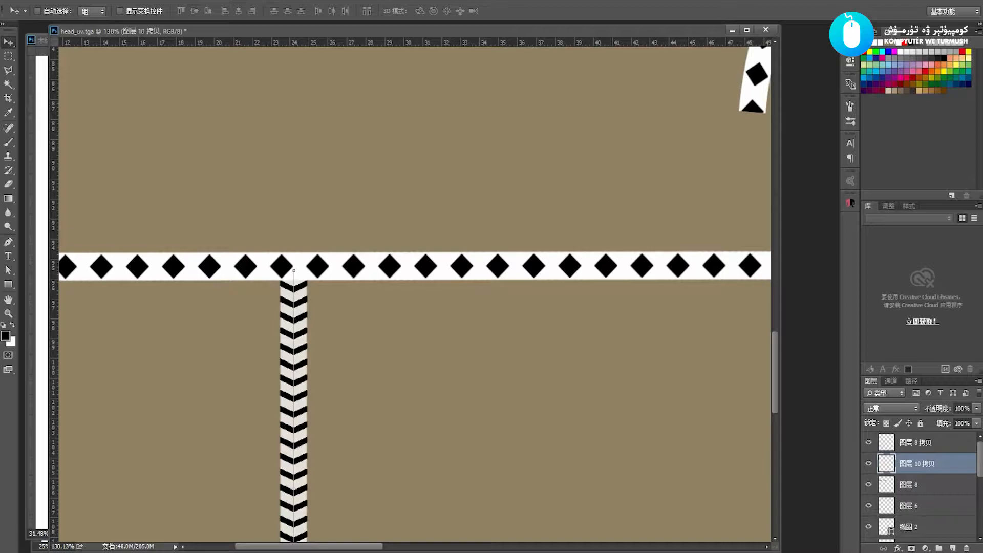
- Brighten the chevron band on 图层 10 拷贝 with a Curves adjustment, raising input 104 to output 163
{"action": "left_click", "coordinate": [89, 1]}
{"action": "mouse_move", "coordinate": [183, 26]}
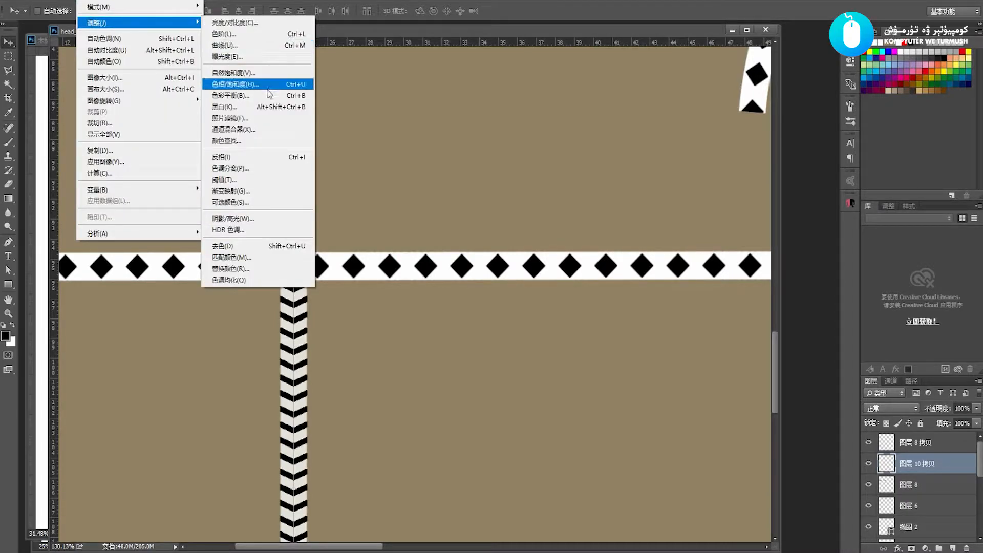
{"action": "left_click", "coordinate": [275, 45]}
{"action": "left_click_drag", "start_coordinate": [645, 335], "coordinate": [633, 316]}
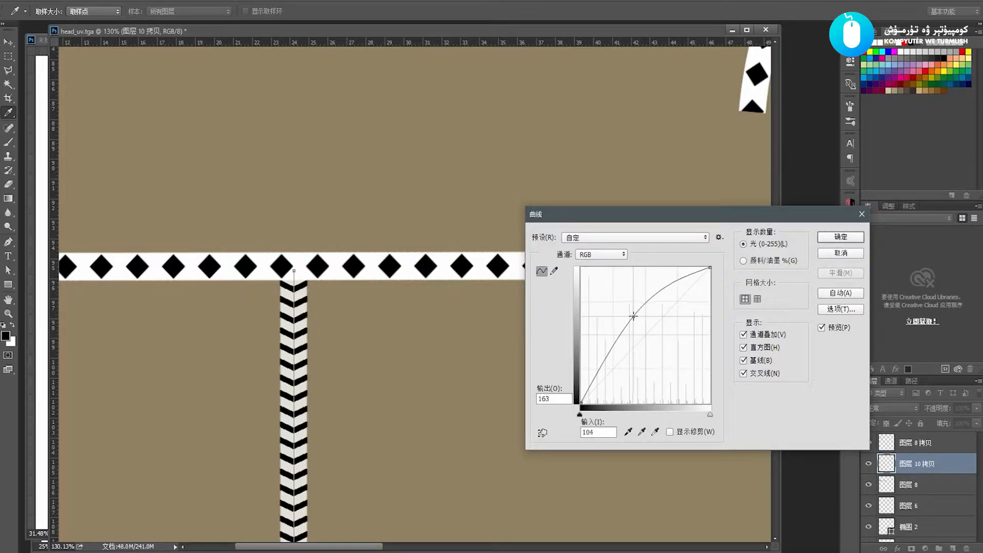
{"action": "key", "text": "Return"}
- Check the whole UV texture with the guide strokes of 图层 1 shown and hidden
{"action": "key", "text": "z"}
{"action": "right_click", "coordinate": [382, 384]}
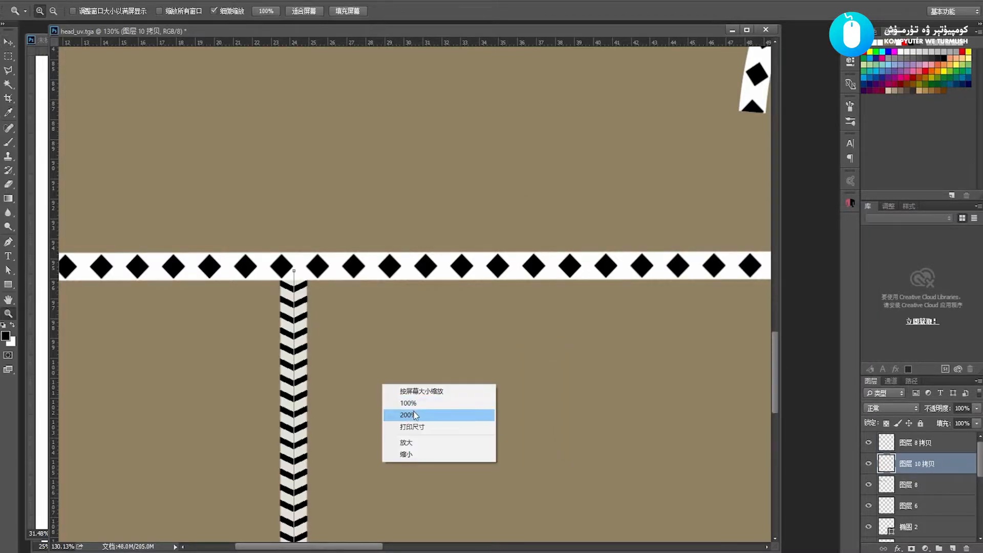
{"action": "left_click", "coordinate": [413, 404]}
{"action": "left_click_drag", "start_coordinate": [376, 377], "coordinate": [372, 374]}
{"action": "key", "text": "space"}
{"action": "key", "text": "ctrl+Return"}
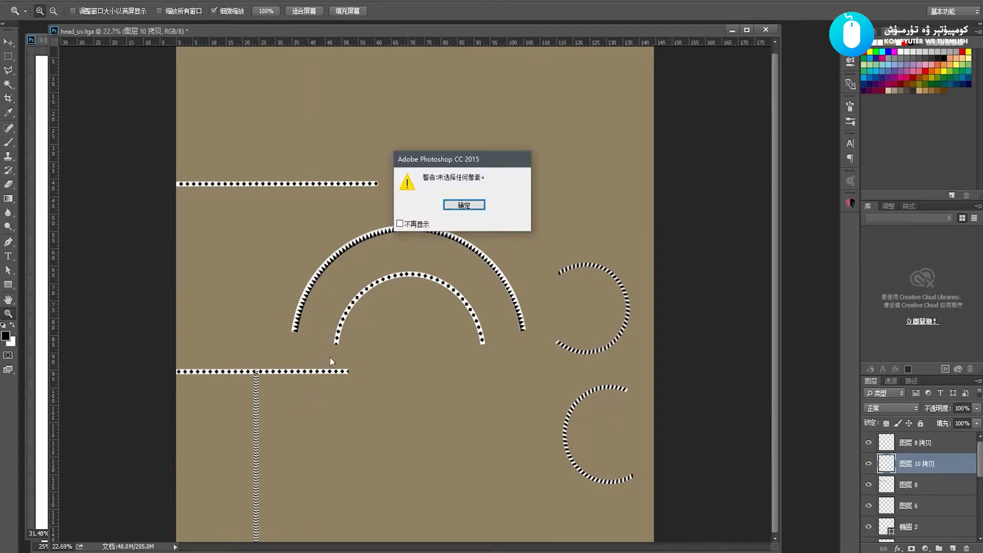
{"action": "key", "text": "Return"}
{"action": "key", "text": "v"}
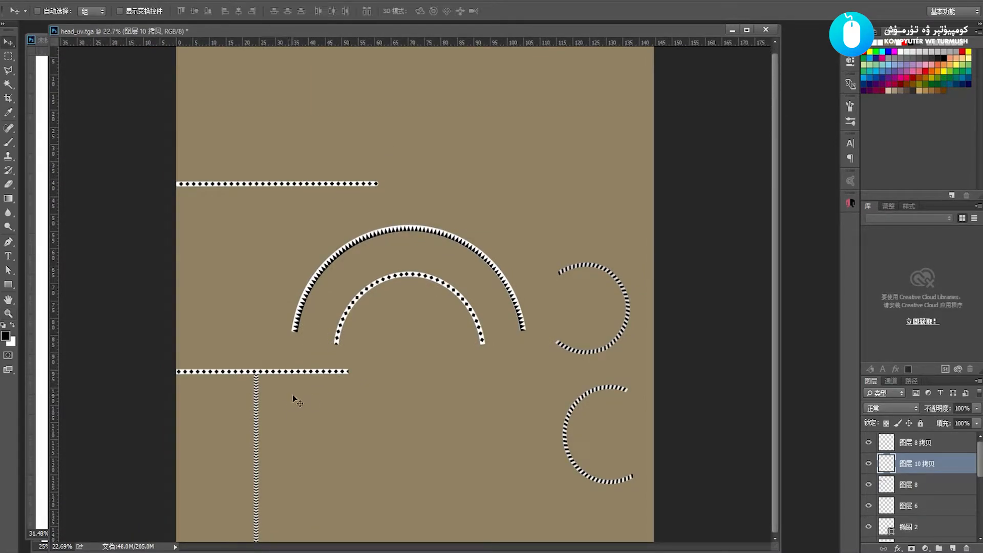
{"action": "scroll", "coordinate": [882, 479], "scroll_direction": "down", "scroll_amount": 5}
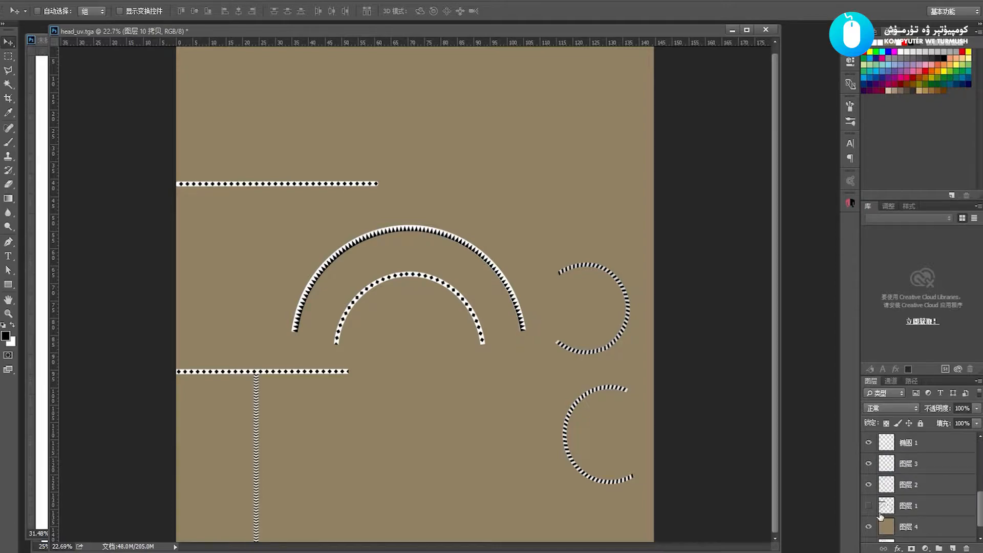
{"action": "left_click", "coordinate": [869, 507]}
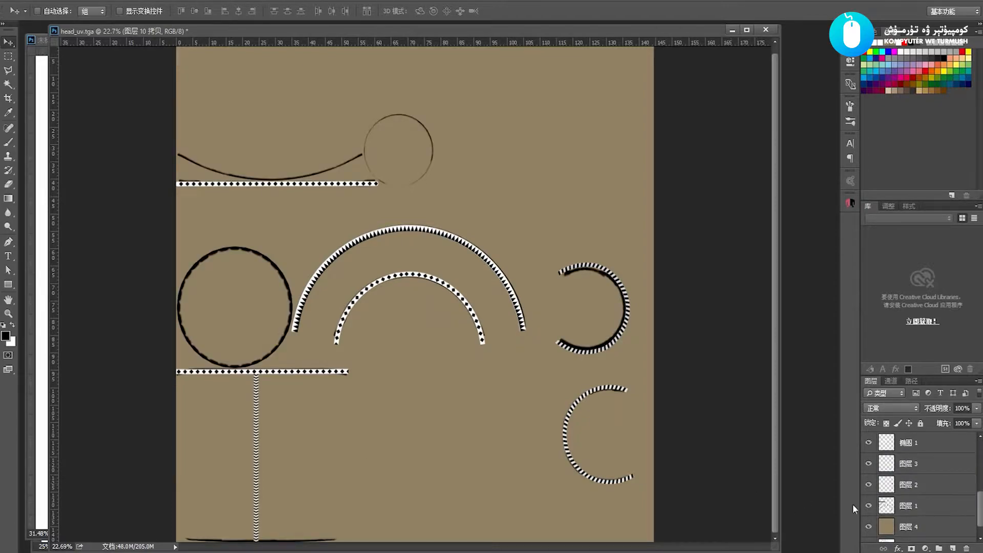
{"action": "left_click", "coordinate": [868, 507]}
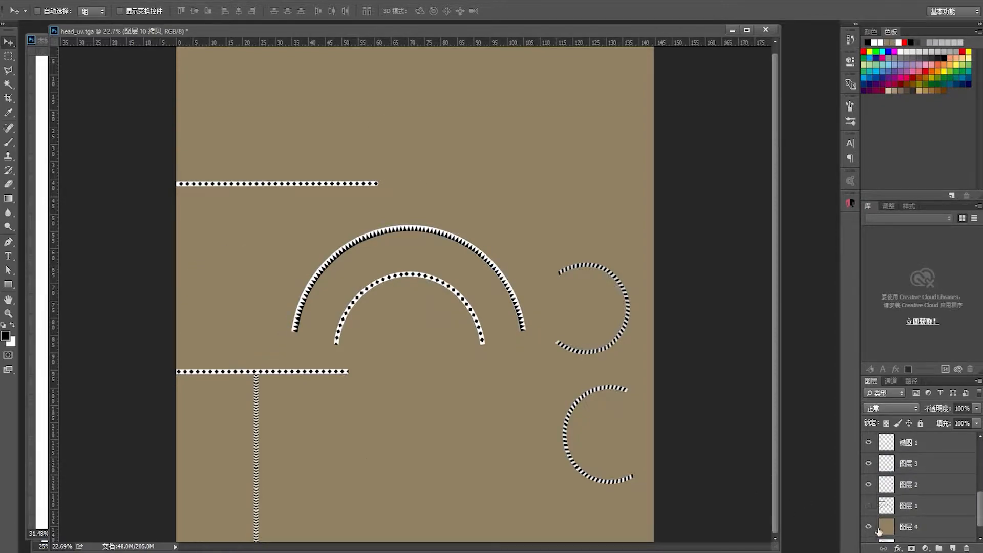
- Hide the brown background of 图层 4 and inspect the chevron band up close over the UV wireframe in full-screen mode
{"action": "left_click", "coordinate": [870, 527]}
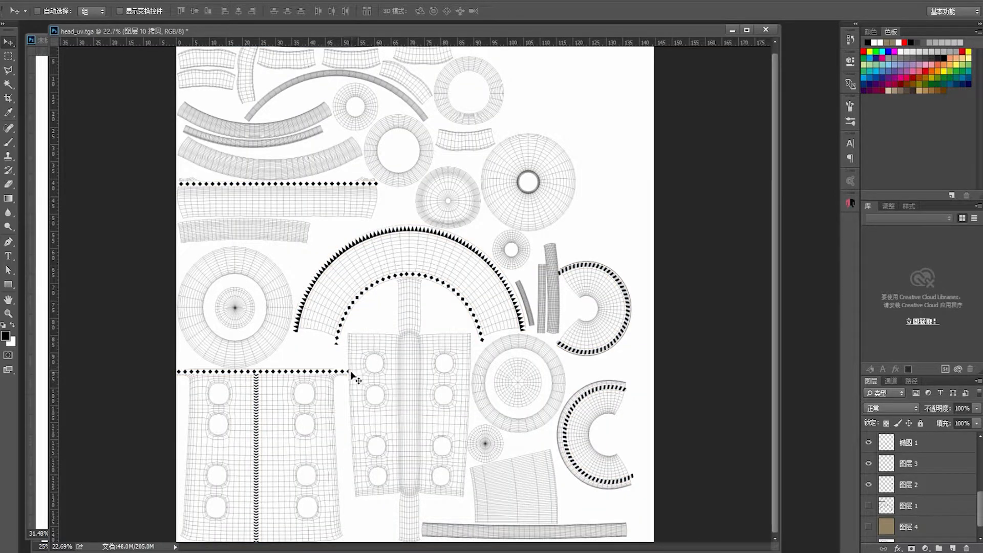
{"action": "key", "text": "f"}
{"action": "key", "text": "z"}
{"action": "left_click_drag", "start_coordinate": [337, 434], "coordinate": [361, 416]}
{"action": "left_click_drag", "start_coordinate": [361, 416], "coordinate": [389, 312]}
{"action": "mouse_move", "coordinate": [392, 356]}
{"action": "left_mouse_down"}
{"action": "mouse_move", "coordinate": [393, 327]}
{"action": "mouse_move", "coordinate": [433, 378]}
{"action": "mouse_move", "coordinate": [384, 354]}
{"action": "left_mouse_up"}
{"action": "key", "text": "v"}
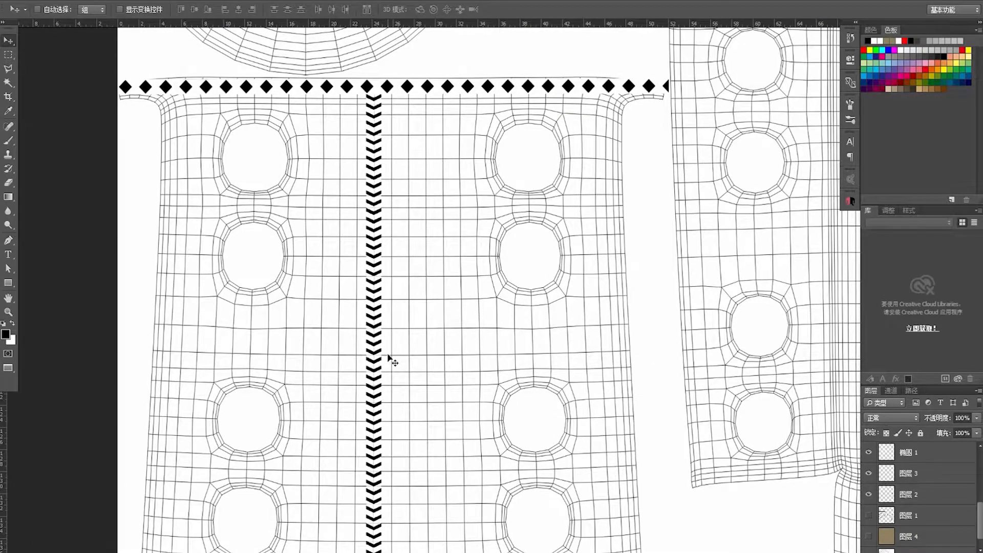
{"action": "left_click_drag", "start_coordinate": [361, 345], "coordinate": [385, 344]}
{"action": "key", "text": "z"}
{"action": "key", "text": "v"}
{"action": "key", "text": "Delete"}
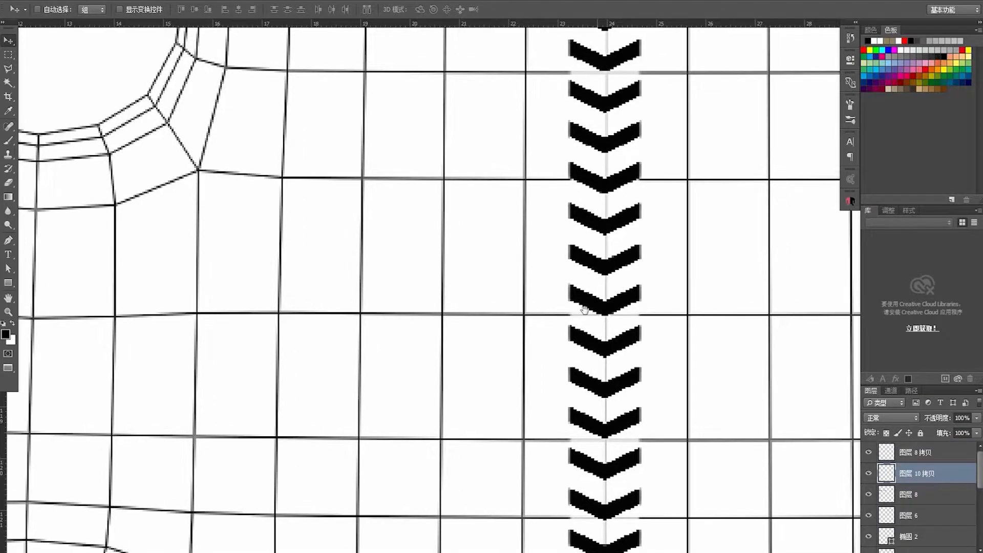
- Create a new layer above 图层 8 with the chevron band's outline from 图层 10 拷贝 loaded as a selection, and deselect
{"action": "left_click", "coordinate": [869, 475]}
{"action": "left_click", "coordinate": [869, 474]}
{"action": "left_click", "coordinate": [891, 477], "text": "ctrl"}
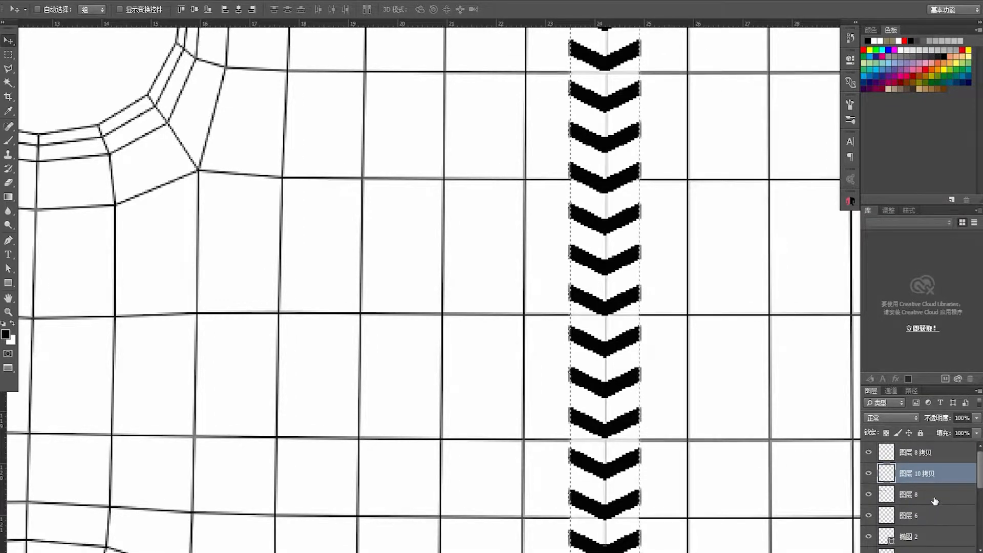
{"action": "left_click", "coordinate": [932, 499]}
{"action": "key", "text": "ctrl+shift+n"}
{"action": "key", "text": "Return"}
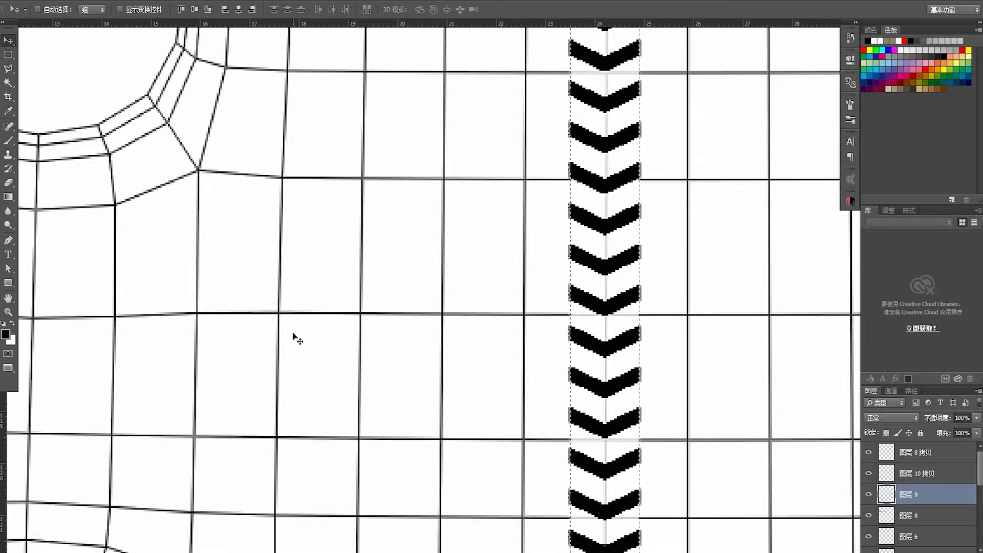
{"action": "key", "text": "ctrl+d"}
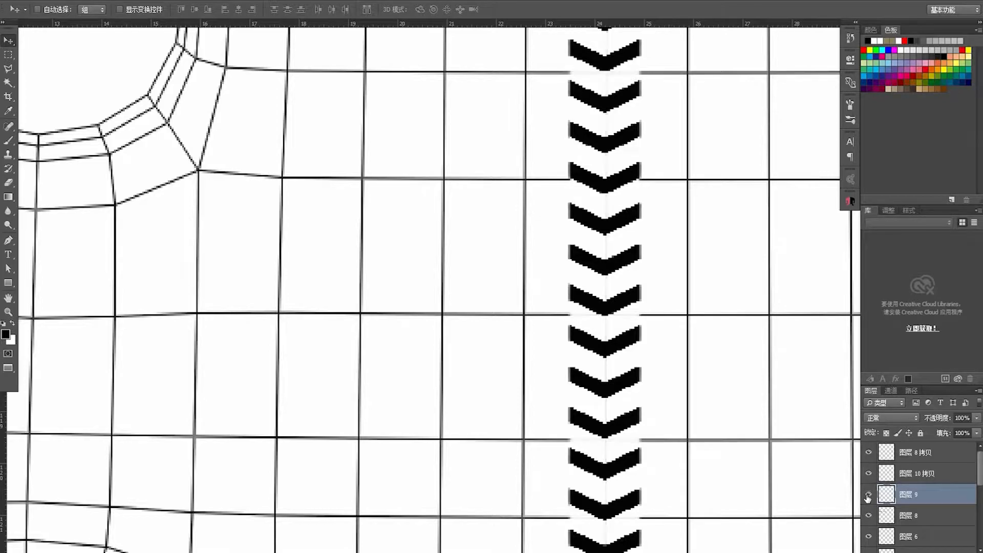
{"action": "left_click_drag", "start_coordinate": [621, 406], "coordinate": [547, 399]}
{"action": "key", "text": "ctrl+z"}
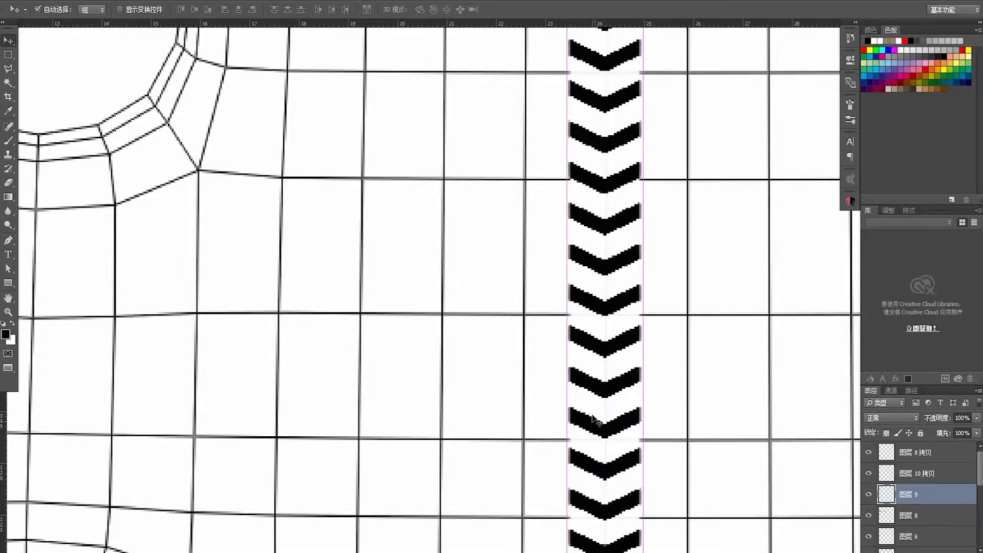
{"action": "key", "text": "ctrl+z"}
{"action": "key", "text": "ctrl+z"}
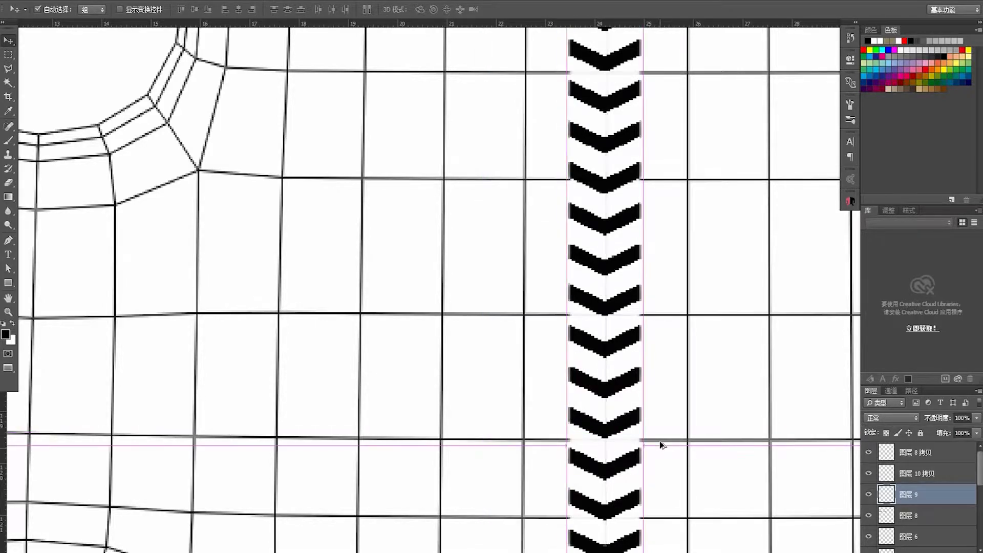
- Try to select the black chevrons of 图层 10 拷贝 with the Magic Wand at tolerance 0
{"action": "left_click", "coordinate": [917, 473]}
{"action": "key", "text": "e"}
{"action": "key", "text": "w"}
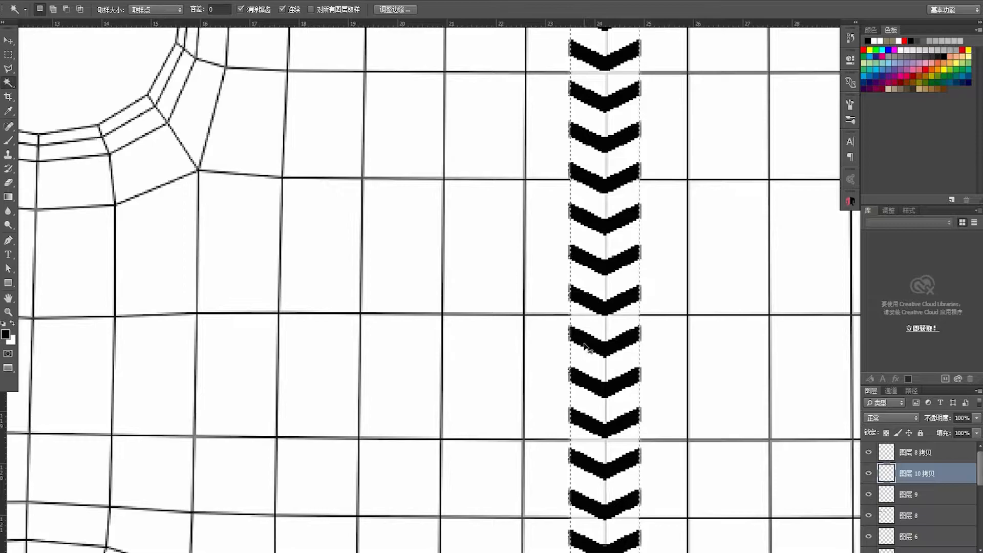
{"action": "left_click", "coordinate": [585, 345]}
{"action": "key", "text": "ctrl+d"}
{"action": "left_click", "coordinate": [591, 332]}
{"action": "key", "text": "ctrl+d"}
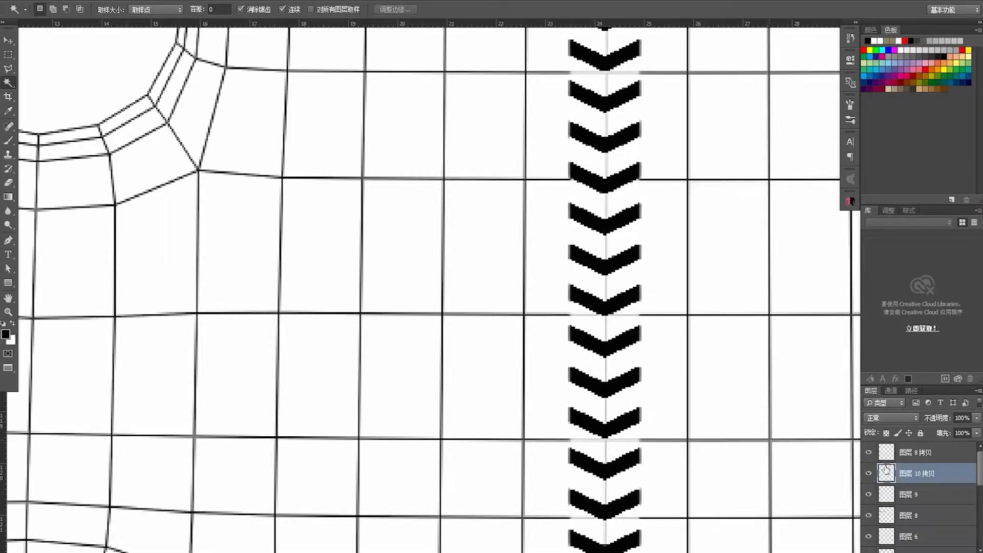
- Check the band with 图层 10 拷贝 hidden and shown, and load its outline as a selection on 图层 9
{"action": "left_click", "coordinate": [868, 474]}
{"action": "left_click", "coordinate": [867, 474]}
{"action": "left_click", "coordinate": [886, 476], "text": "ctrl"}
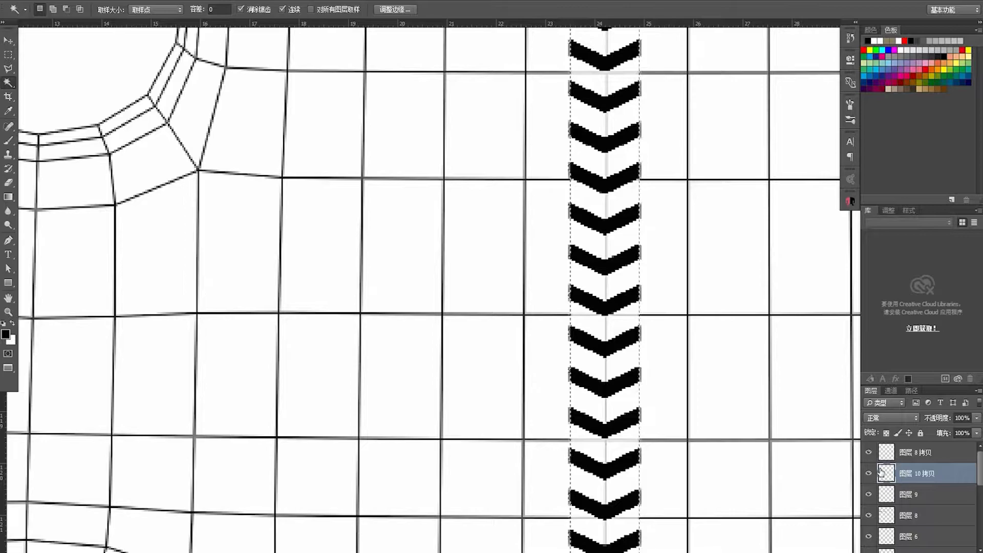
{"action": "left_click", "coordinate": [920, 496]}
{"action": "key", "text": "z"}
{"action": "left_click_drag", "start_coordinate": [615, 391], "coordinate": [545, 334]}
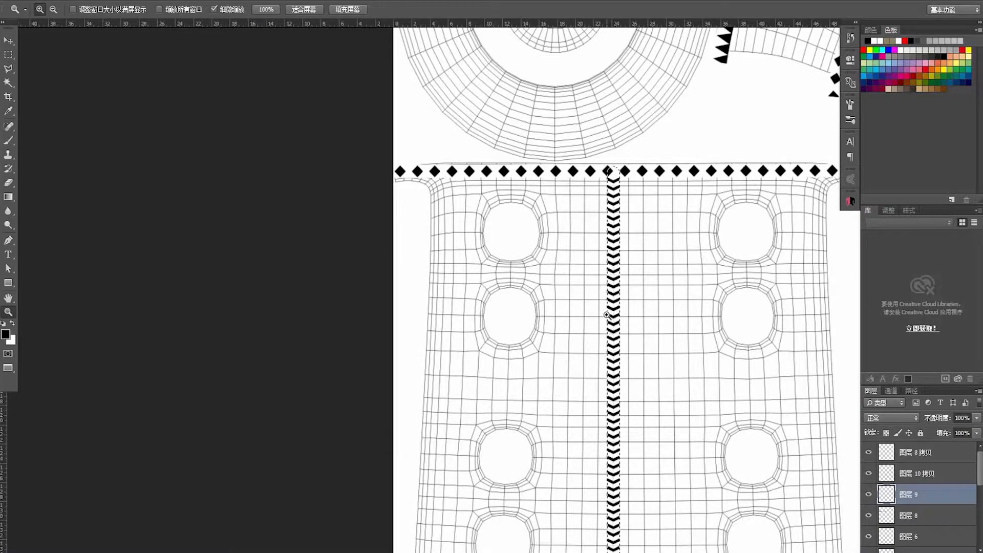
- Try selecting the chevrons on 图层 9 and on 图层 10 拷贝 with the Magic Wand at a tolerance of 50
{"action": "key", "text": "w"}
{"action": "double_click", "coordinate": [217, 9]}
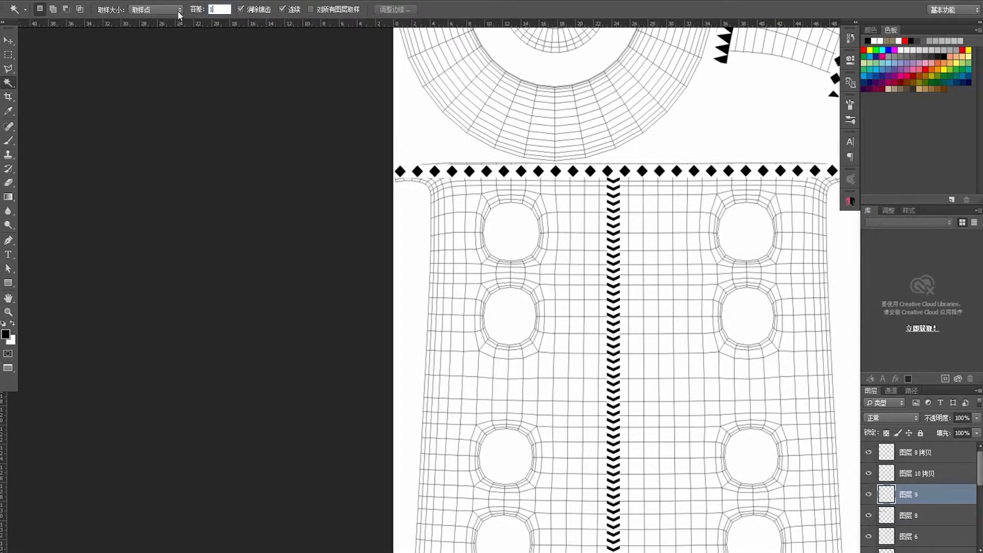
{"action": "key", "text": "Return"}
{"action": "left_click", "coordinate": [612, 274]}
{"action": "key", "text": "ctrl+d"}
{"action": "left_click", "coordinate": [922, 473]}
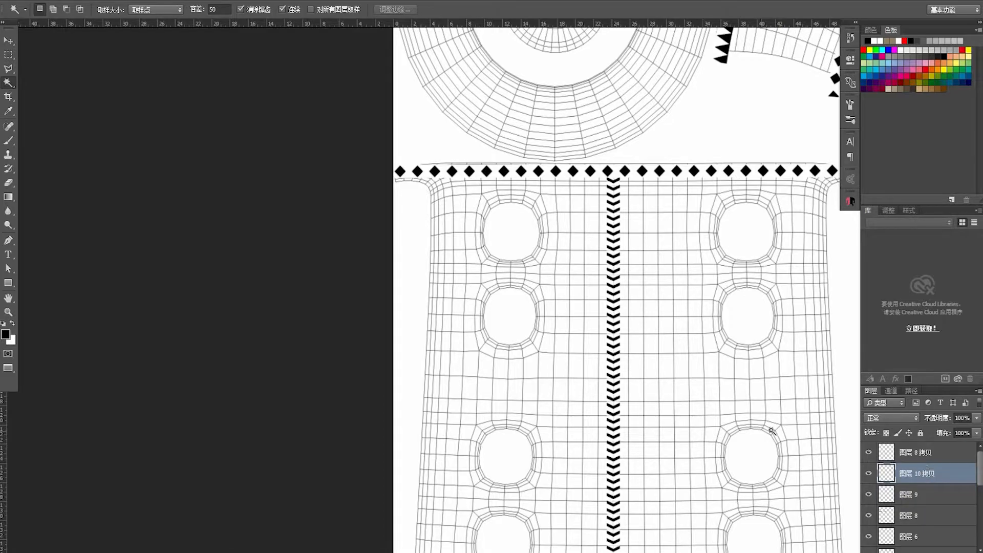
{"action": "left_click", "coordinate": [615, 275]}
- Set the Magic Wand tolerance to 100 and return to the Move tool
{"action": "left_click", "coordinate": [219, 9]}
{"action": "type", "text": "100"}
{"action": "key", "text": "Return"}
{"action": "key", "text": "v"}
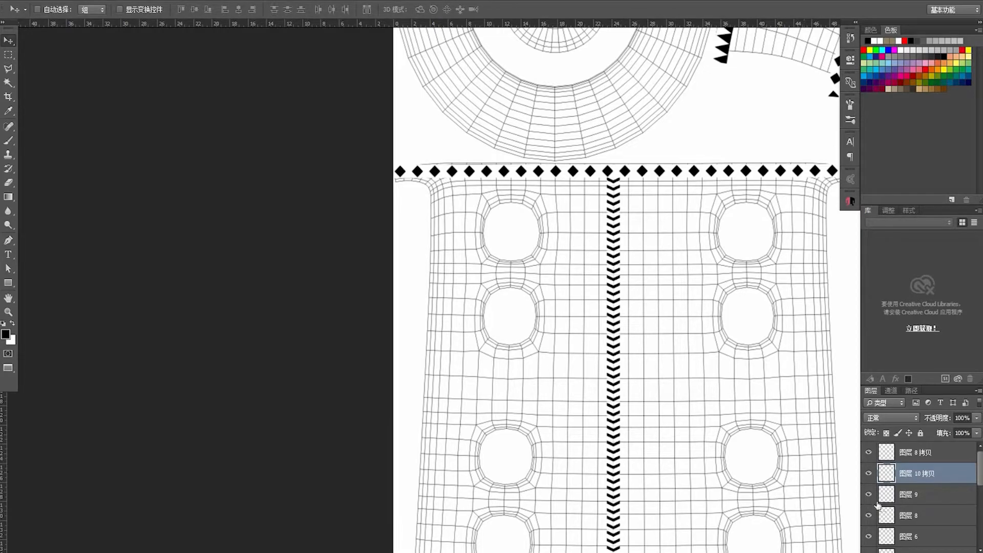
- Show the brown background of 图层 4 behind the chevron band again
{"action": "scroll", "coordinate": [906, 507], "scroll_direction": "down", "scroll_amount": 5}
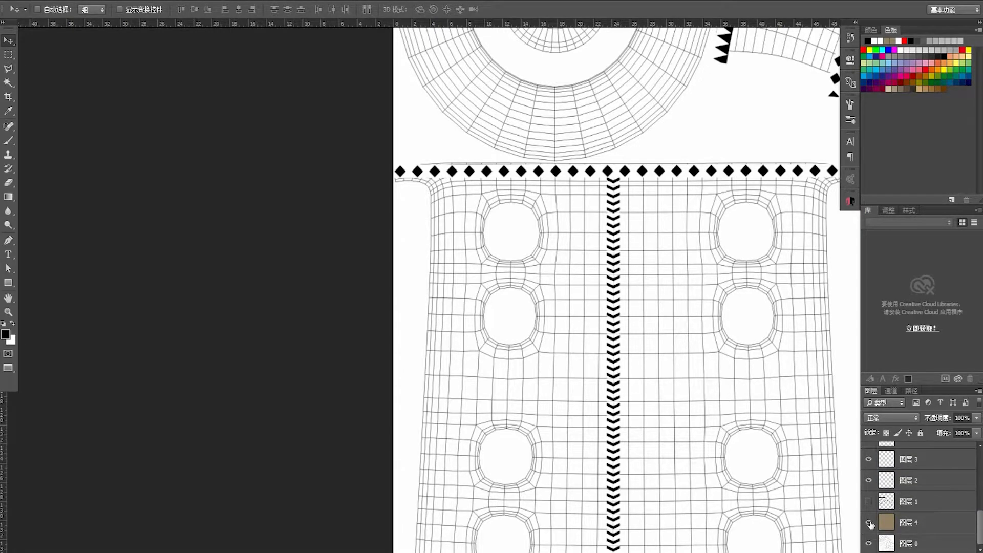
{"action": "left_click", "coordinate": [869, 523]}
{"action": "key", "text": "z"}
{"action": "left_click_drag", "start_coordinate": [615, 299], "coordinate": [657, 327]}
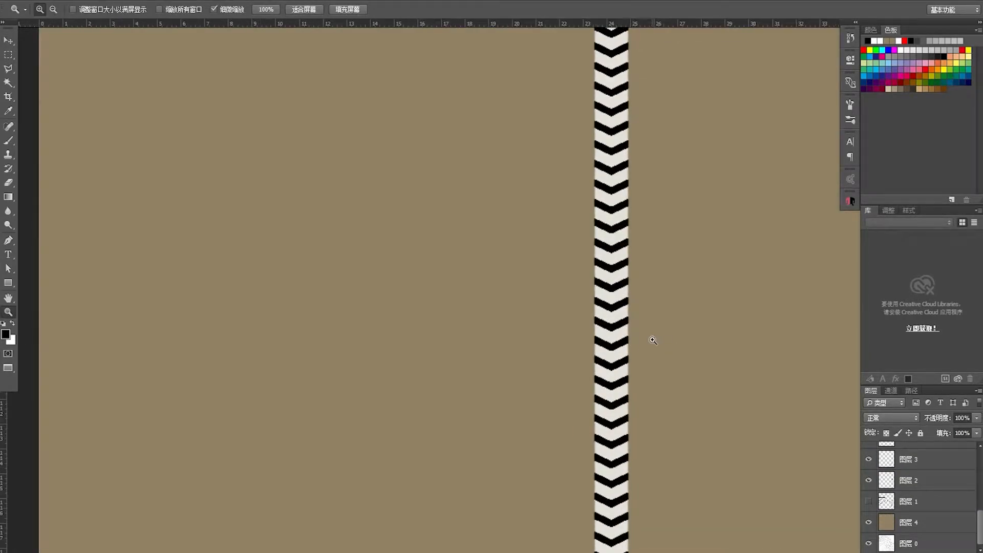
- Load the chevron band's outline on 图层 10 拷贝 as a selection and fill it with the black foreground colour
{"action": "key", "text": "v"}
{"action": "scroll", "coordinate": [948, 474], "scroll_direction": "up", "scroll_amount": 5}
{"action": "left_click", "coordinate": [949, 474]}
{"action": "left_click", "coordinate": [889, 476], "text": "ctrl"}
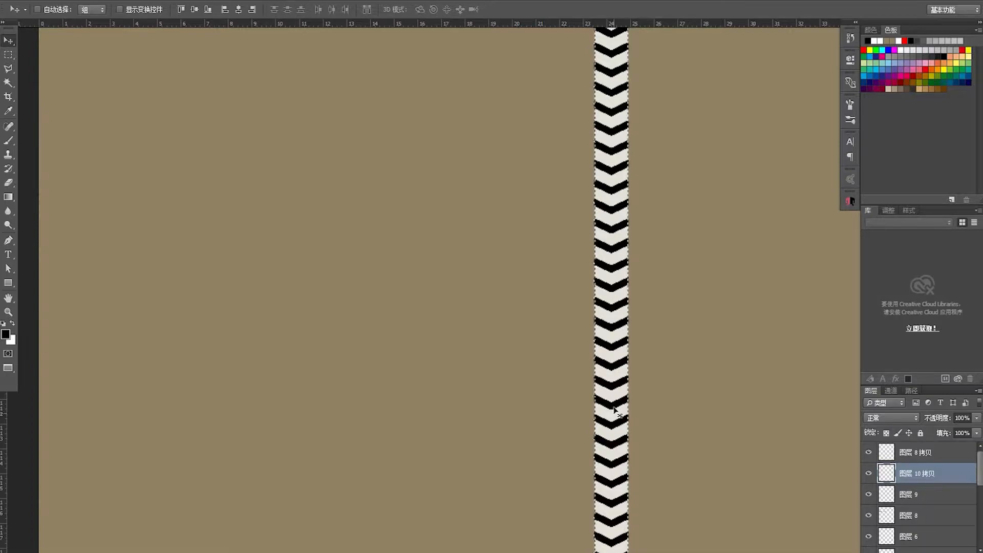
{"action": "key", "text": "alt+BackSpace"}
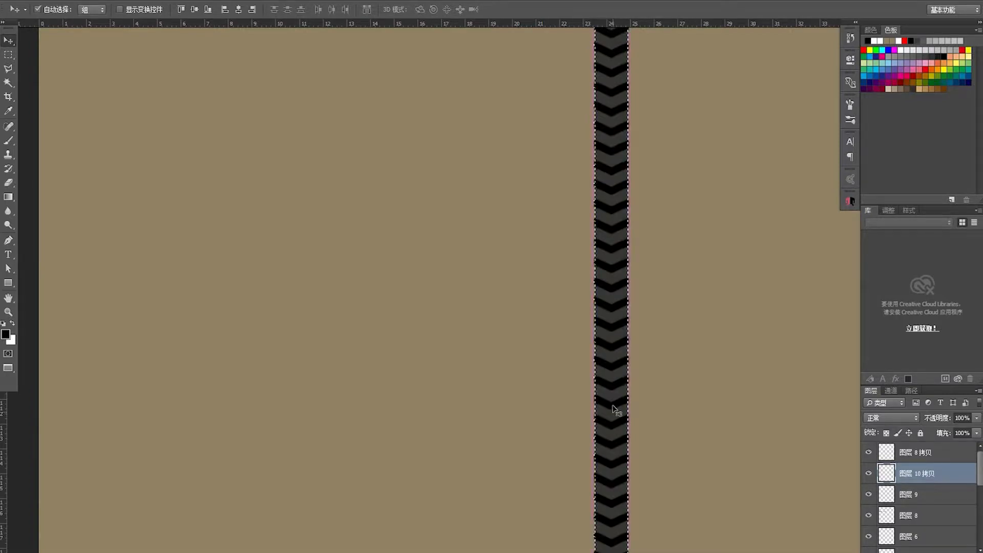
- Fill the chevron band's selection on 图层 9 with the white background colour and clear the selection
{"action": "key", "text": "ctrl+BackSpace"}
{"action": "left_click_drag", "start_coordinate": [928, 494], "coordinate": [907, 481]}
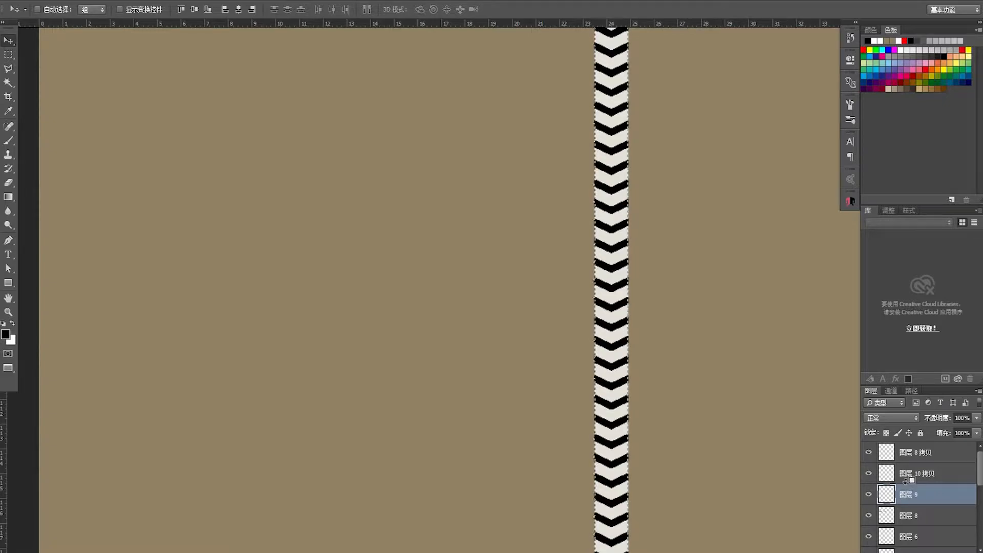
{"action": "key", "text": "alt+BackSpace"}
{"action": "key", "text": "ctrl+d"}
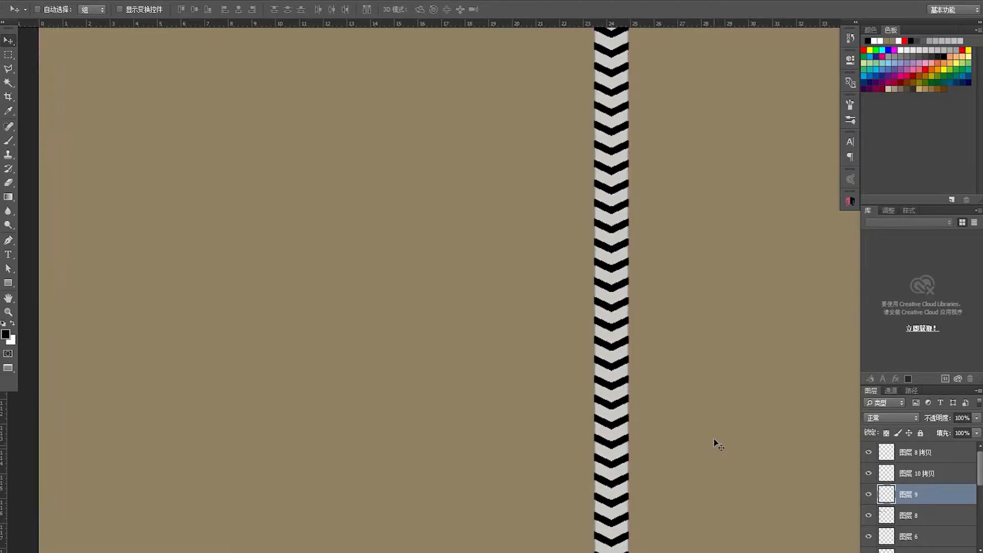
{"action": "left_click", "coordinate": [899, 477], "text": "shift"}
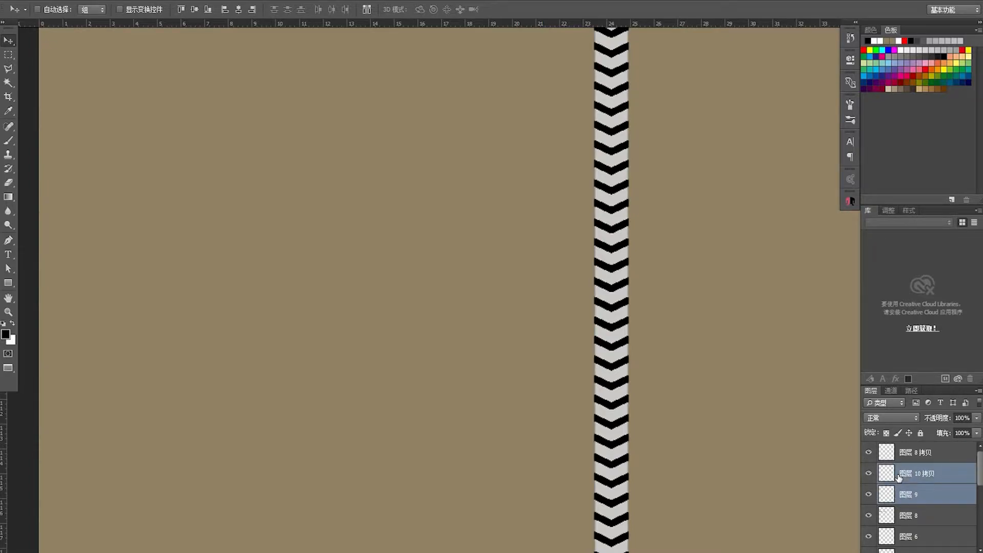
{"action": "left_click", "coordinate": [907, 496]}
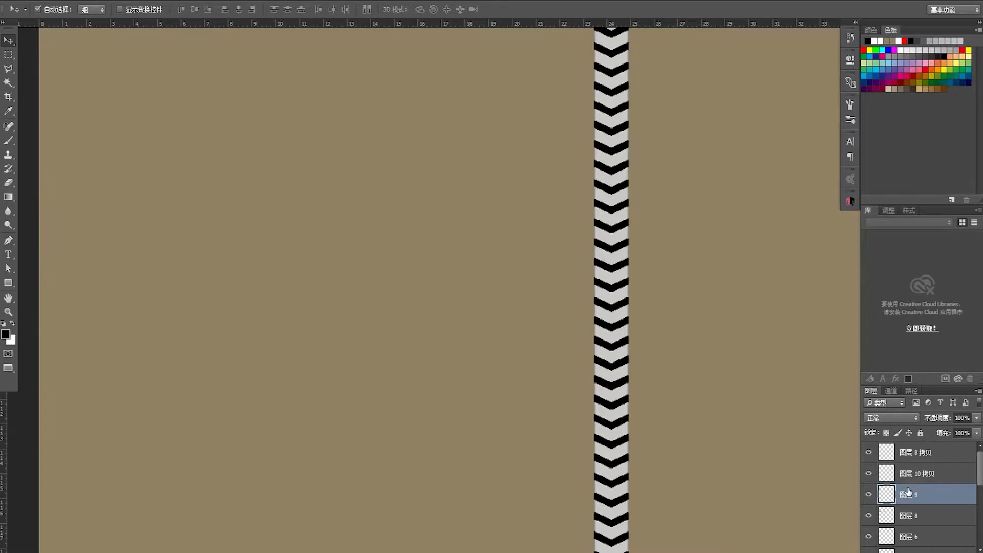
{"action": "key", "text": "ctrl+l"}
{"action": "left_click", "coordinate": [626, 366]}
{"action": "left_click", "coordinate": [888, 496], "text": "ctrl"}
{"action": "key", "text": "ctrl+d"}
- Try marking 图层 9 with the green layer colour label
{"action": "right_click", "coordinate": [887, 507]}
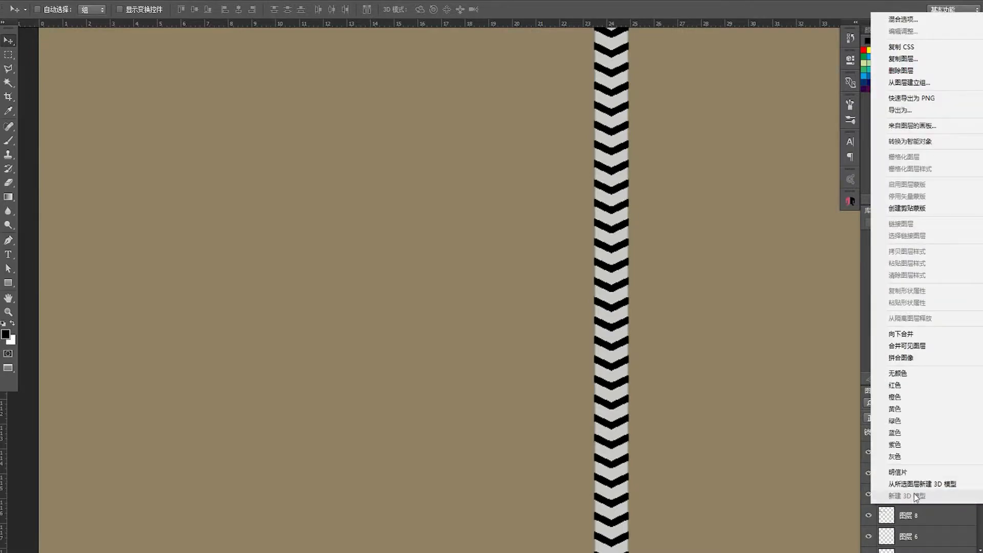
{"action": "left_click", "coordinate": [766, 489]}
{"action": "right_click", "coordinate": [885, 498]}
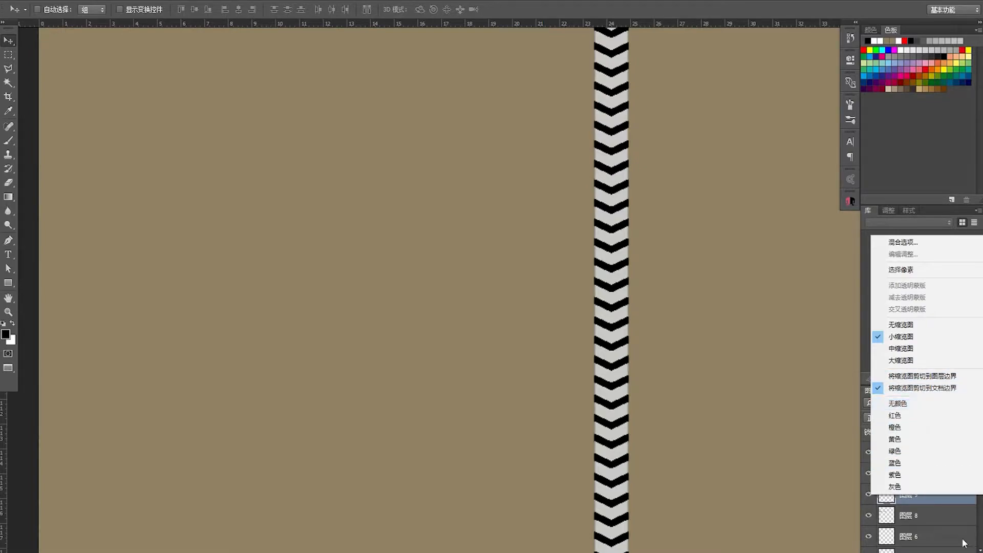
{"action": "left_click", "coordinate": [945, 523]}
{"action": "right_click", "coordinate": [941, 496]}
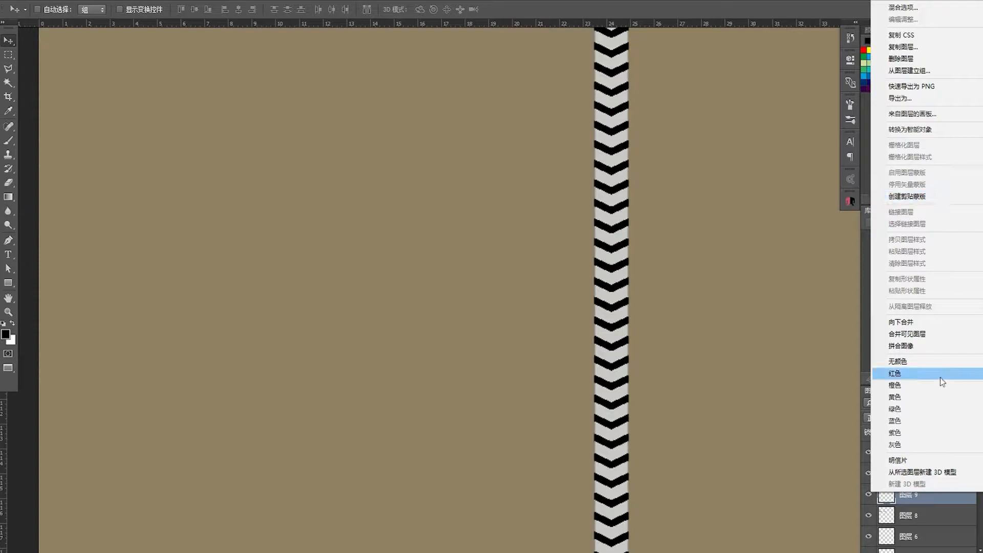
{"action": "left_click", "coordinate": [941, 413]}
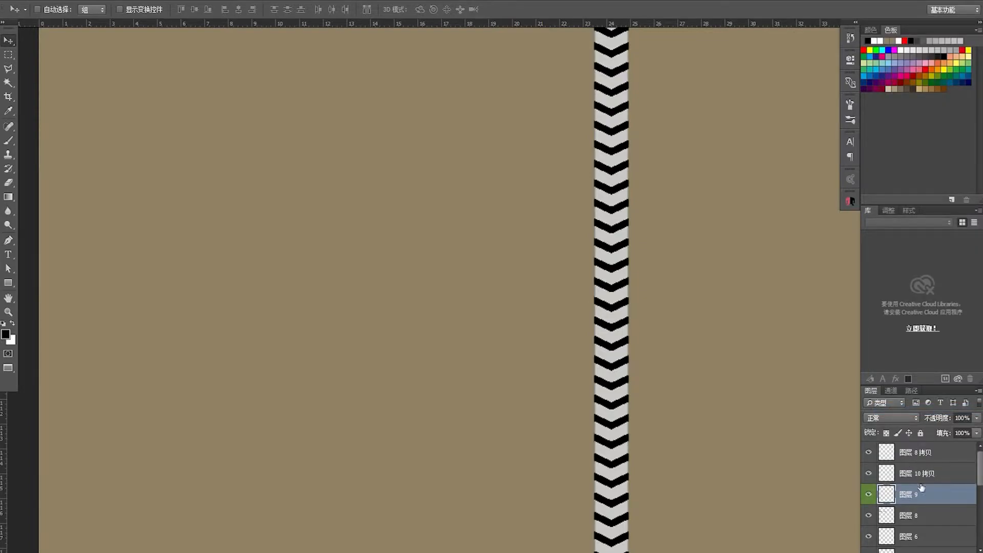
{"action": "right_click", "coordinate": [925, 499]}
{"action": "left_click", "coordinate": [933, 502]}
- Add a white Color Overlay in Normal mode at 100% opacity to 图层 9
{"action": "key", "text": "f"}
{"action": "key", "text": "f"}
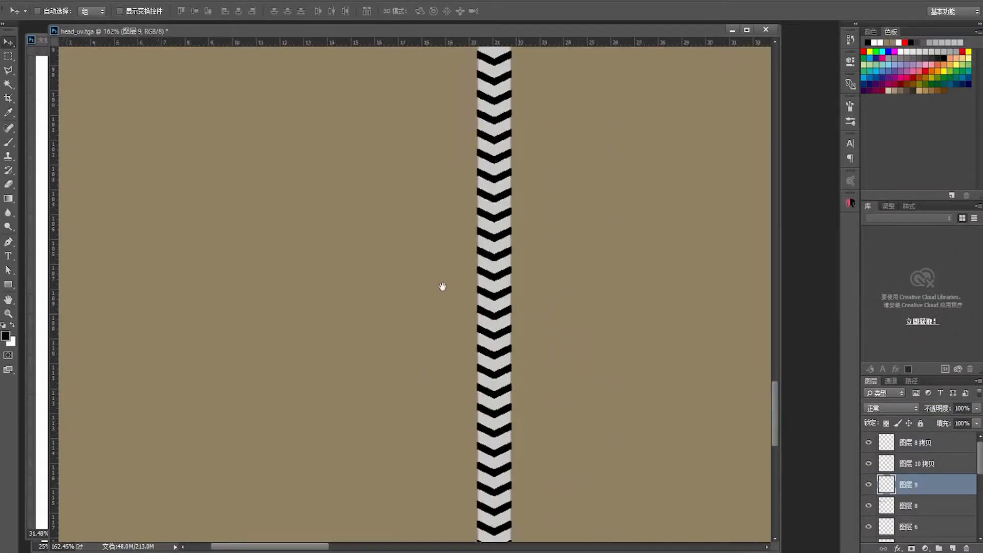
{"action": "left_click_drag", "start_coordinate": [497, 321], "coordinate": [490, 310]}
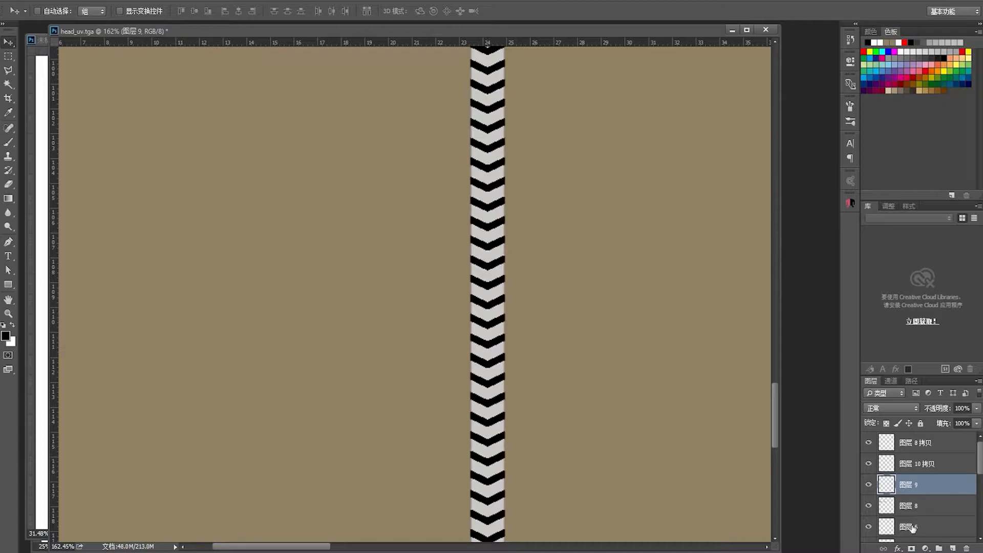
{"action": "left_click", "coordinate": [899, 548]}
{"action": "left_click", "coordinate": [917, 494]}
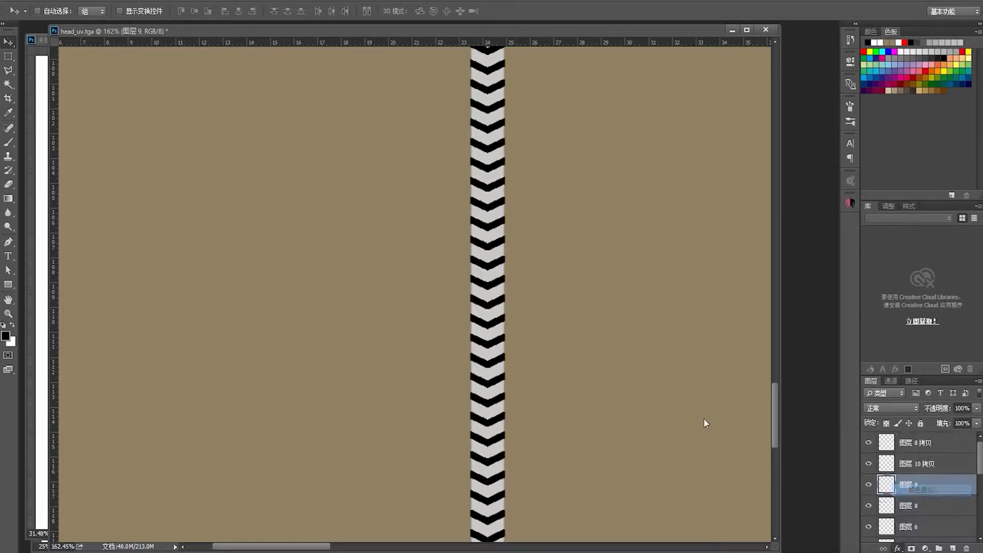
{"action": "left_click_drag", "start_coordinate": [410, 152], "coordinate": [259, 174]}
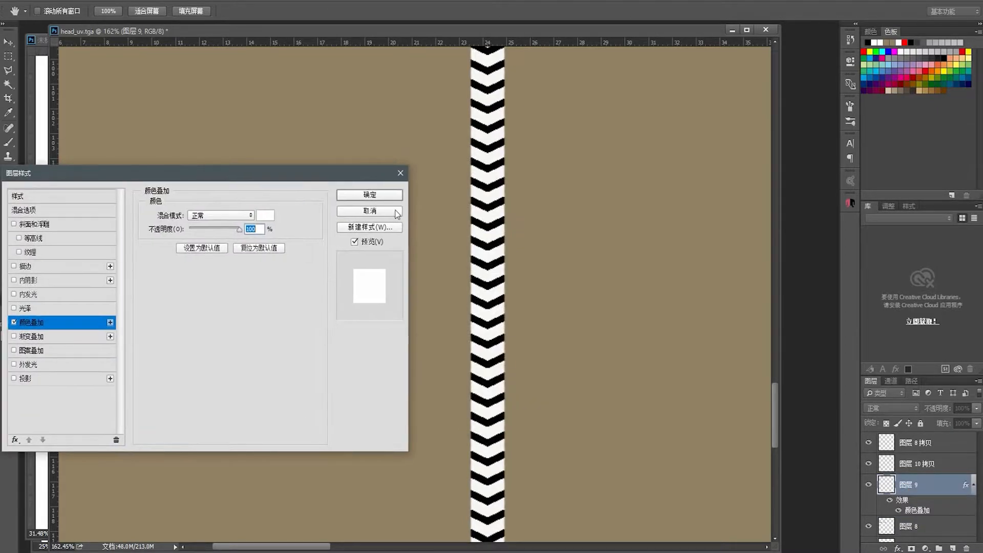
{"action": "left_click", "coordinate": [383, 200]}
{"action": "left_click_drag", "start_coordinate": [507, 276], "coordinate": [484, 305]}
{"action": "key", "text": "v"}
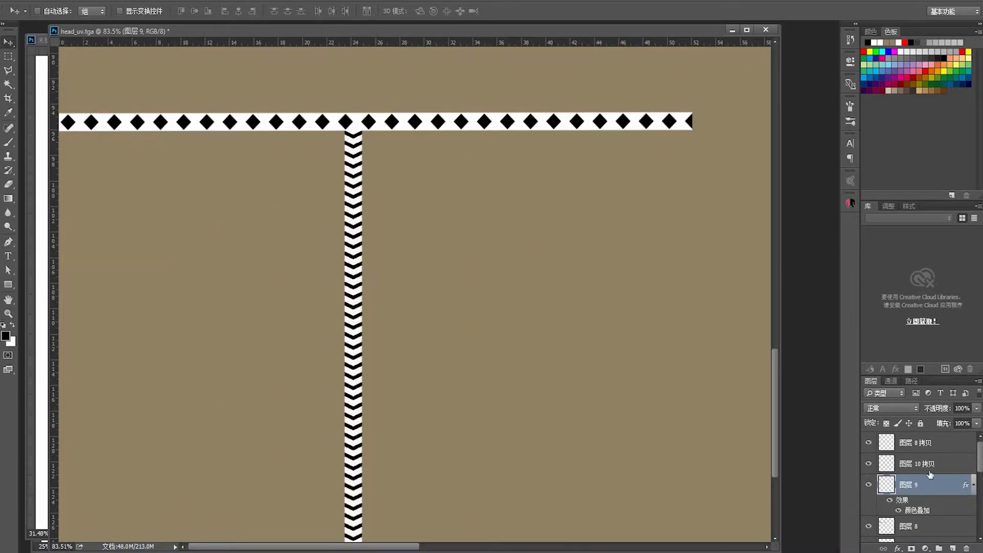
- Merge 图层 9 with its white overlay and 图层 10 拷贝 into a single chevron band layer
{"action": "left_click", "coordinate": [870, 464]}
{"action": "left_click", "coordinate": [869, 464]}
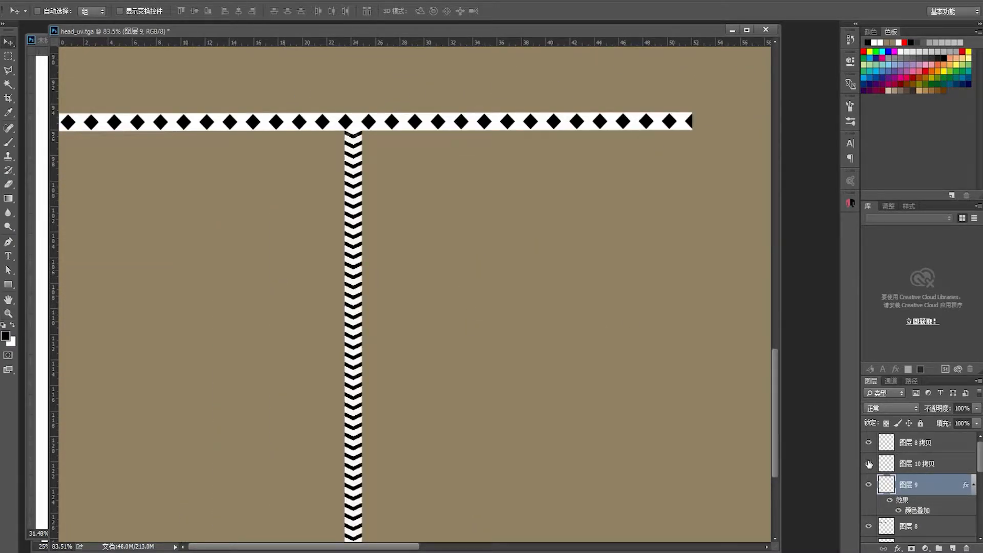
{"action": "left_click", "coordinate": [913, 461], "text": "ctrl"}
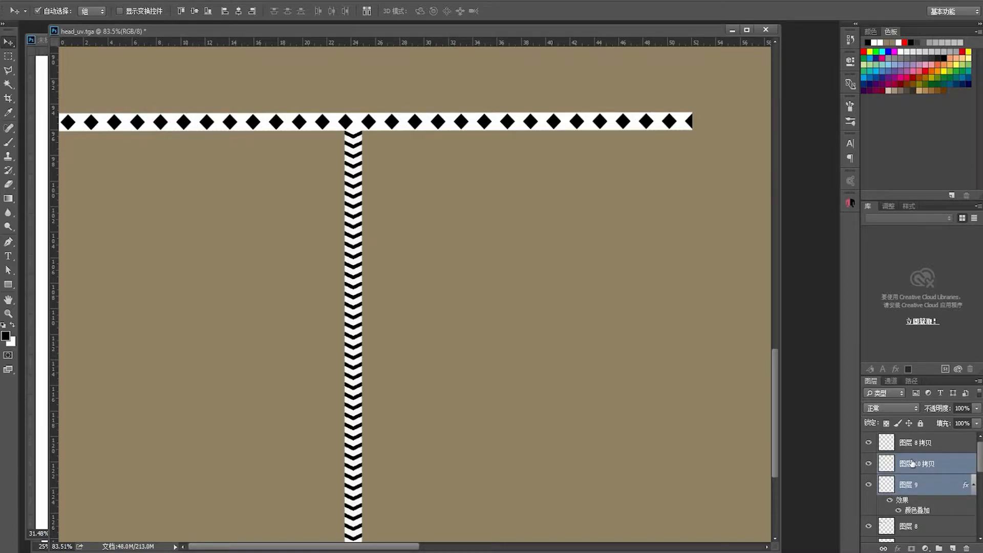
{"action": "key", "text": "ctrl+e"}
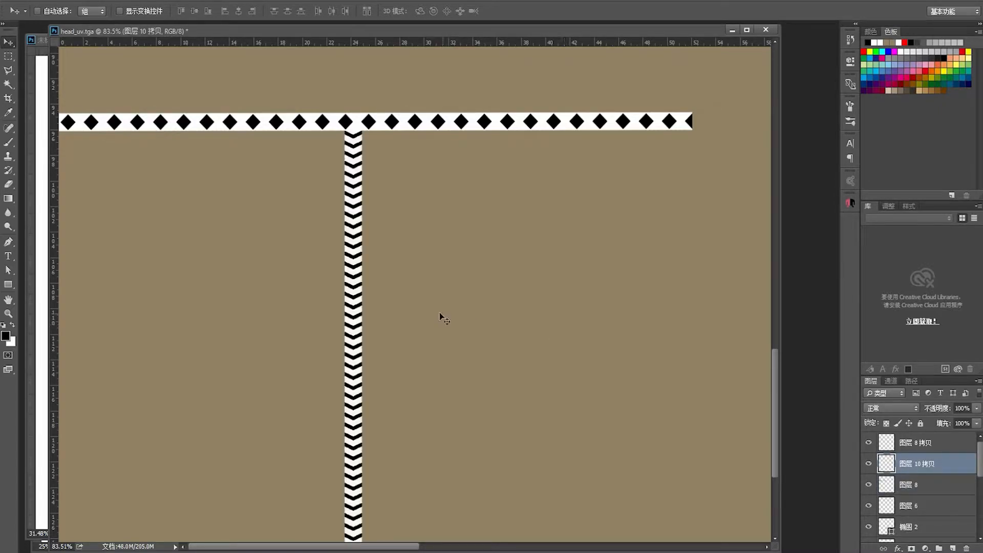
- Hide the brown background 图层 4 so the band sits over the UV wireframe
{"action": "scroll", "coordinate": [917, 505], "scroll_direction": "down", "scroll_amount": 5}
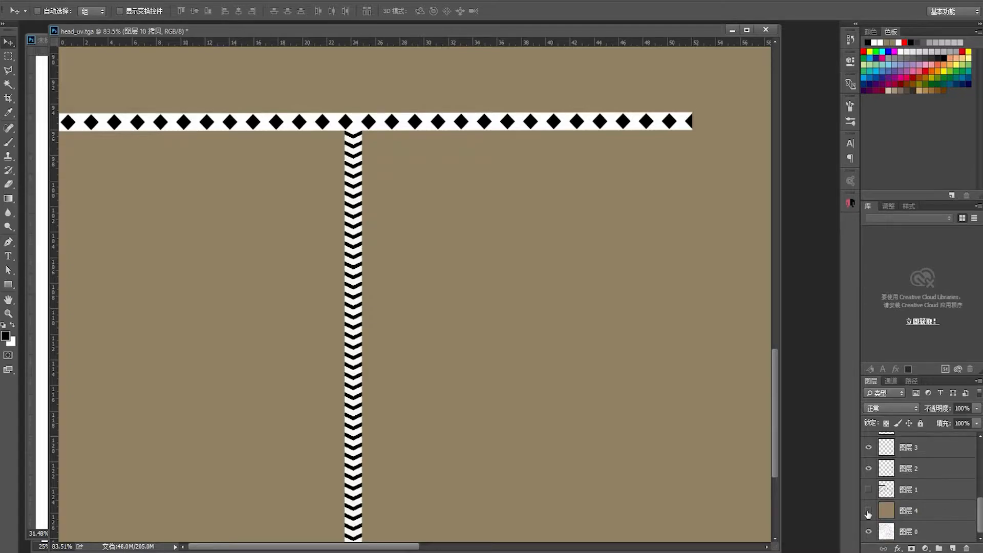
{"action": "left_click", "coordinate": [869, 511]}
{"action": "key", "text": "z"}
{"action": "left_click_drag", "start_coordinate": [385, 408], "coordinate": [394, 379]}
{"action": "key", "text": "v"}
- Try moving the merged chevron band sideways over the wireframe and undo the move
{"action": "key", "text": "Left"}
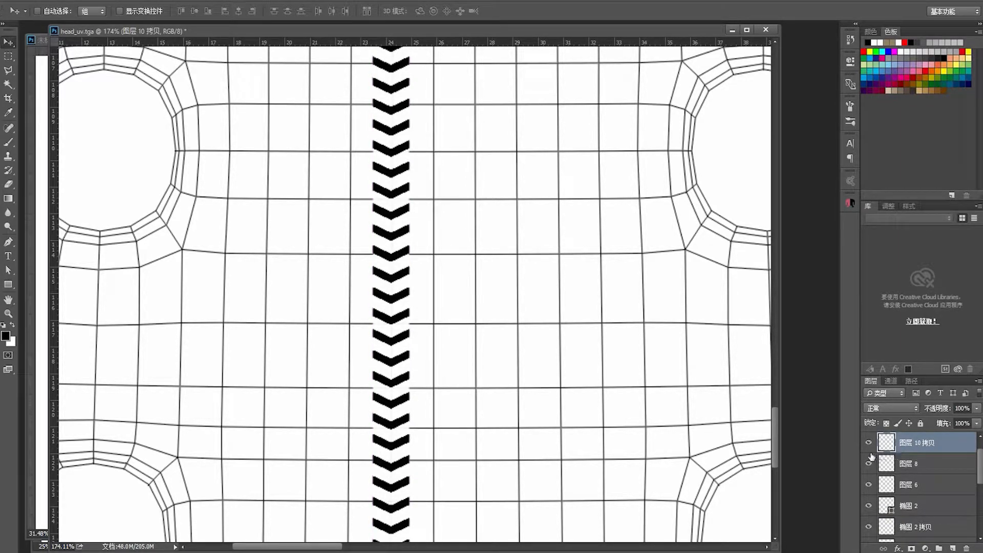
{"action": "left_click_drag", "start_coordinate": [391, 370], "coordinate": [314, 335]}
{"action": "key", "text": "ctrl+z"}
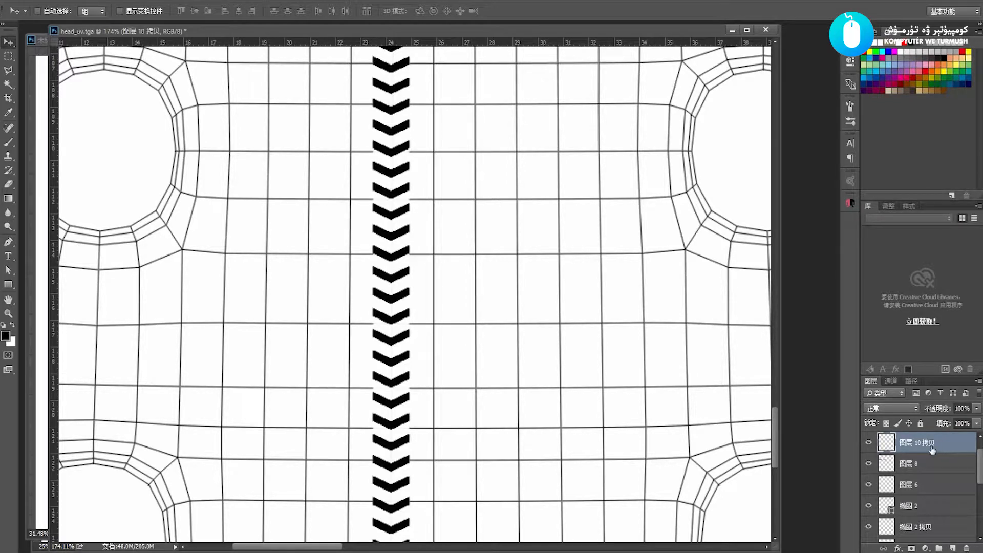
- Load the chevron band's outline from 图层 10 拷贝 as a selection and fill it with black on a new layer above 图层 8
{"action": "left_click", "coordinate": [889, 445], "text": "ctrl"}
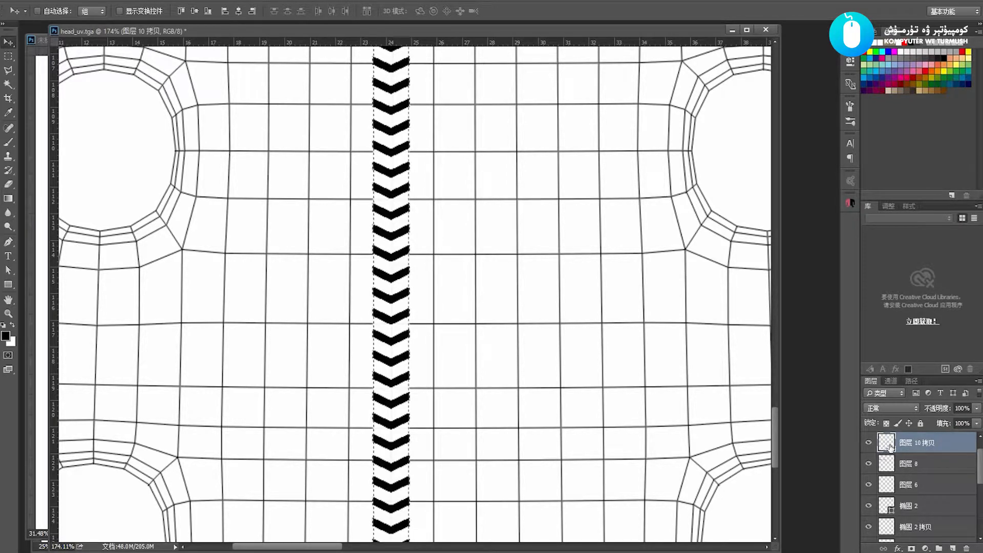
{"action": "left_click", "coordinate": [939, 464]}
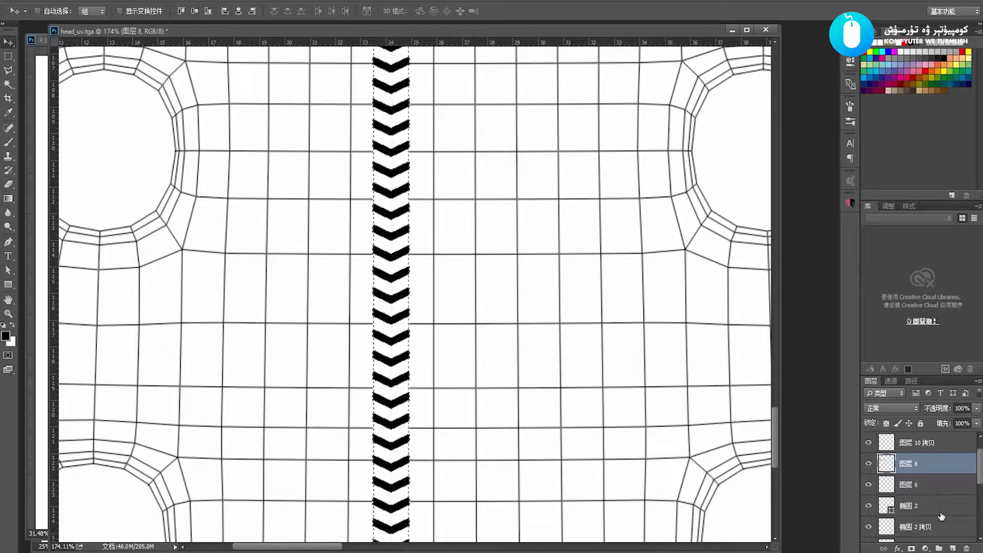
{"action": "key", "text": "z"}
{"action": "left_click_drag", "start_coordinate": [435, 353], "coordinate": [268, 314]}
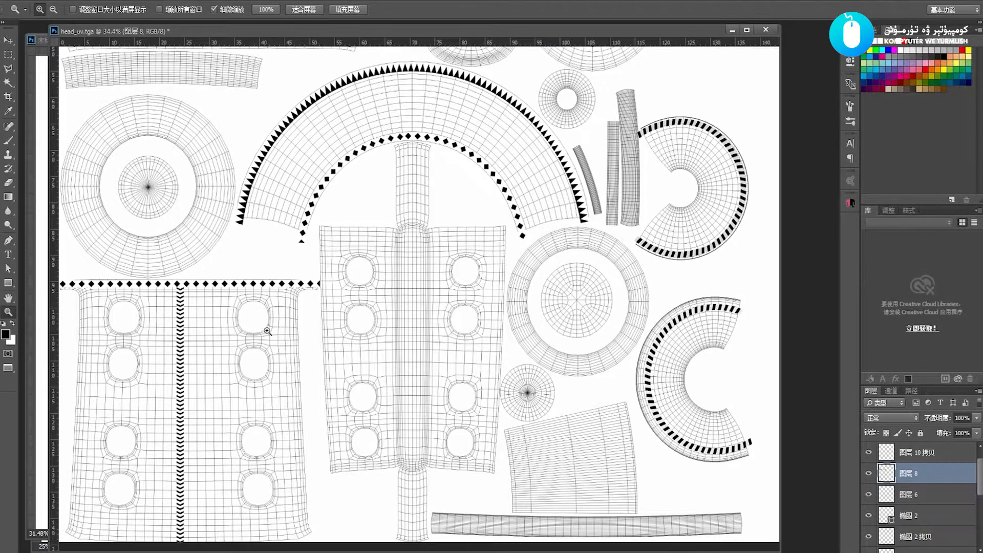
{"action": "key", "text": "f"}
{"action": "left_click_drag", "start_coordinate": [269, 356], "coordinate": [344, 269]}
{"action": "left_click_drag", "start_coordinate": [317, 318], "coordinate": [375, 333]}
{"action": "key", "text": "v"}
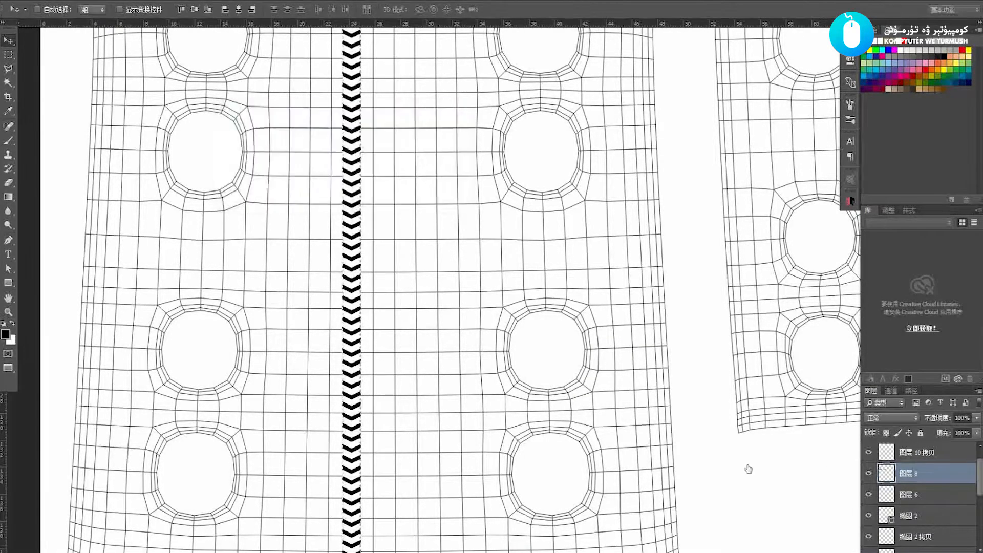
{"action": "key", "text": "ctrl+shift+alt+n"}
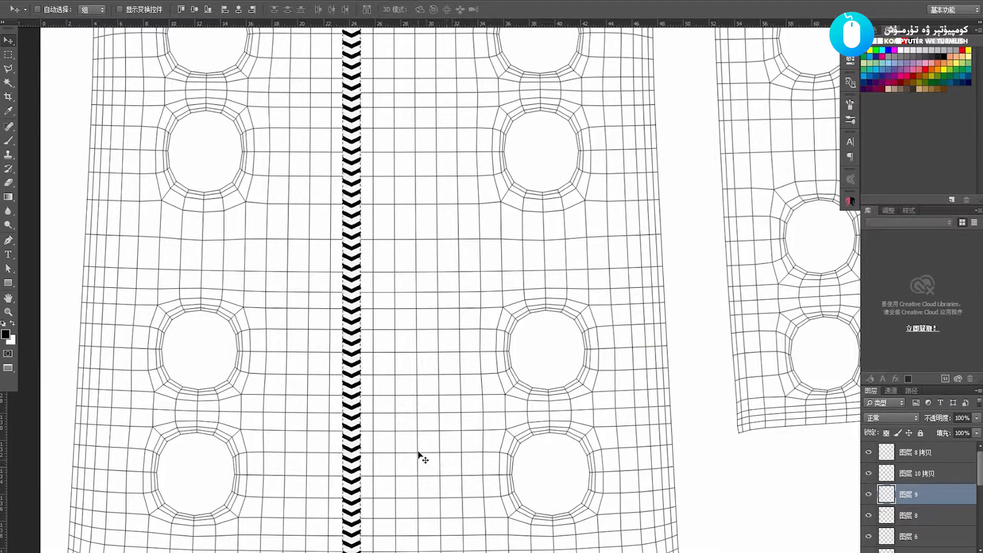
- Try moving the black band beside the chevrons and selecting it with the Magic Wand, and undo the move
{"action": "left_click_drag", "start_coordinate": [374, 420], "coordinate": [290, 403]}
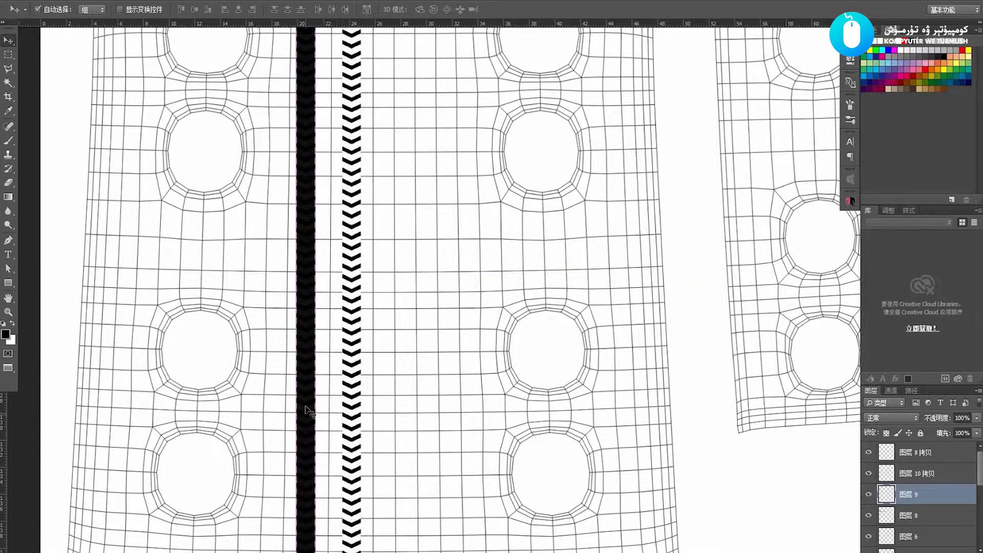
{"action": "key", "text": "w"}
{"action": "left_click", "coordinate": [308, 336]}
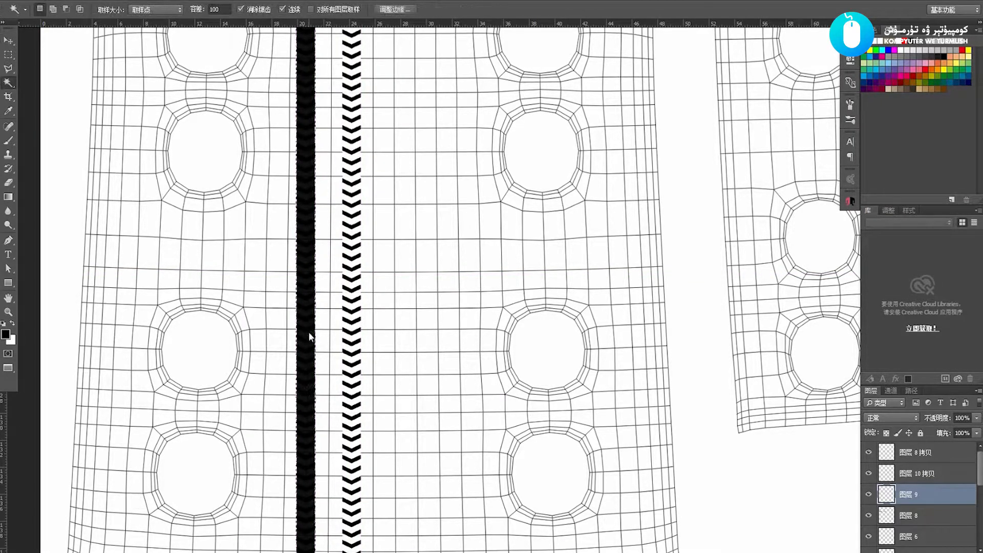
{"action": "key", "text": "ctrl+d"}
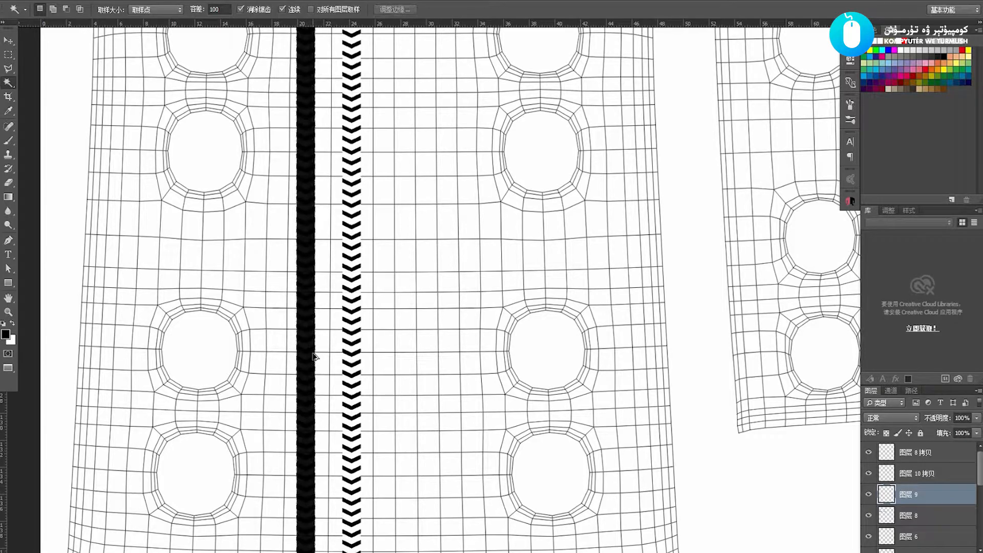
{"action": "key", "text": "Delete"}
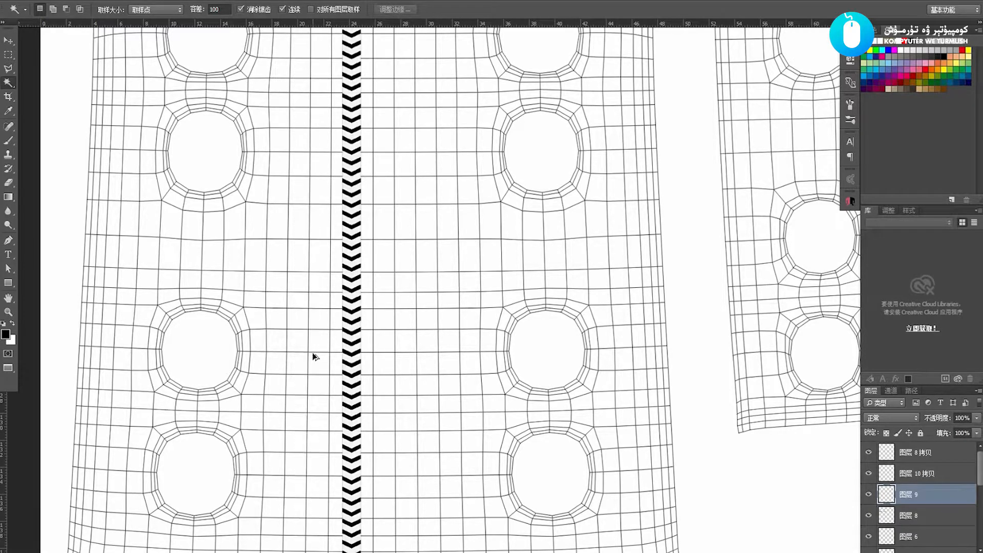
- Hide 图层 10 拷贝, select the black band on 图层 9 with the Magic Wand and fill it with solid white
{"action": "left_click", "coordinate": [869, 474]}
{"action": "left_click", "coordinate": [346, 328]}
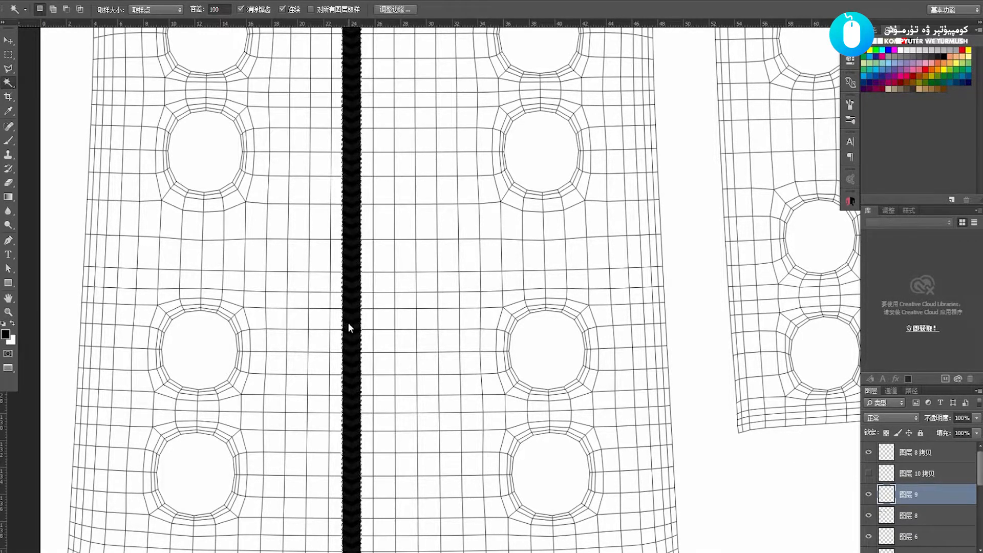
{"action": "key", "text": "alt+Delete"}
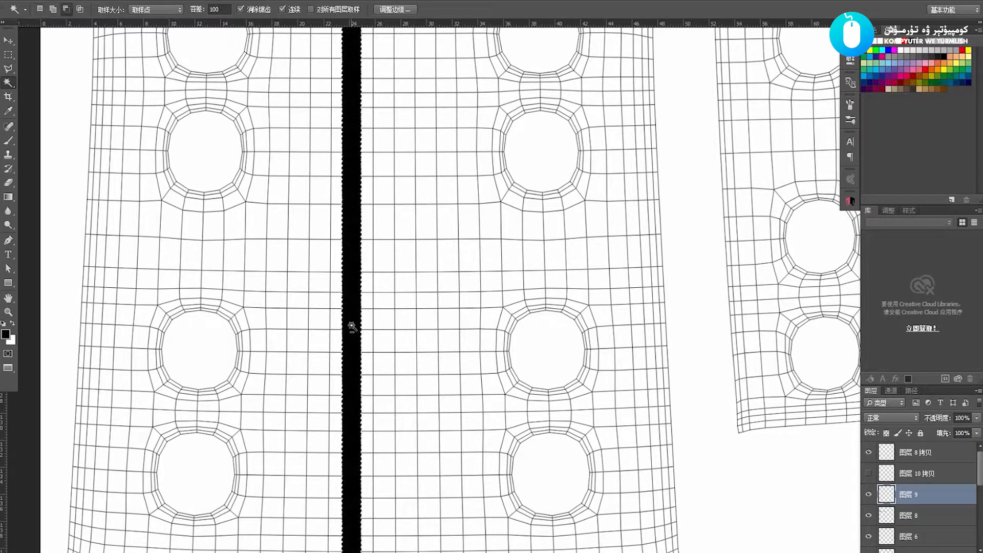
{"action": "key", "text": "v"}
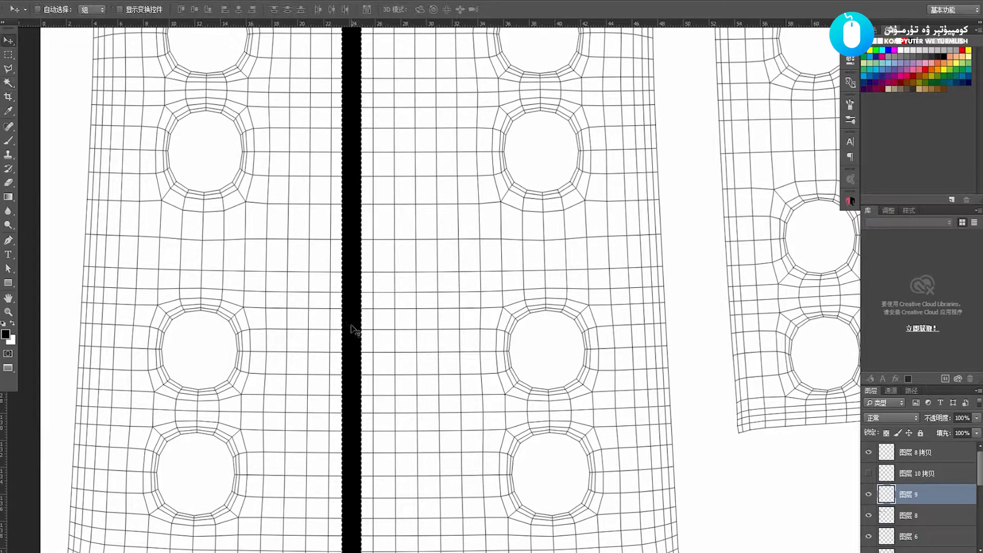
{"action": "key", "text": "Delete"}
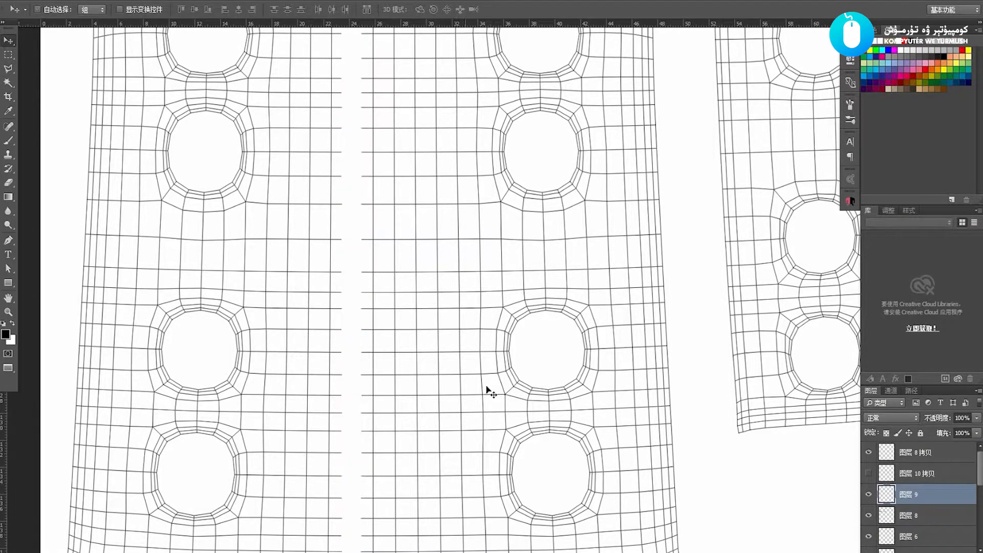
- Show 图层 10 拷贝 again and merge it with the solid white band on 图层 9
{"action": "left_click", "coordinate": [868, 476]}
{"action": "left_click", "coordinate": [916, 476], "text": "shift"}
{"action": "key", "text": "ctrl+e"}
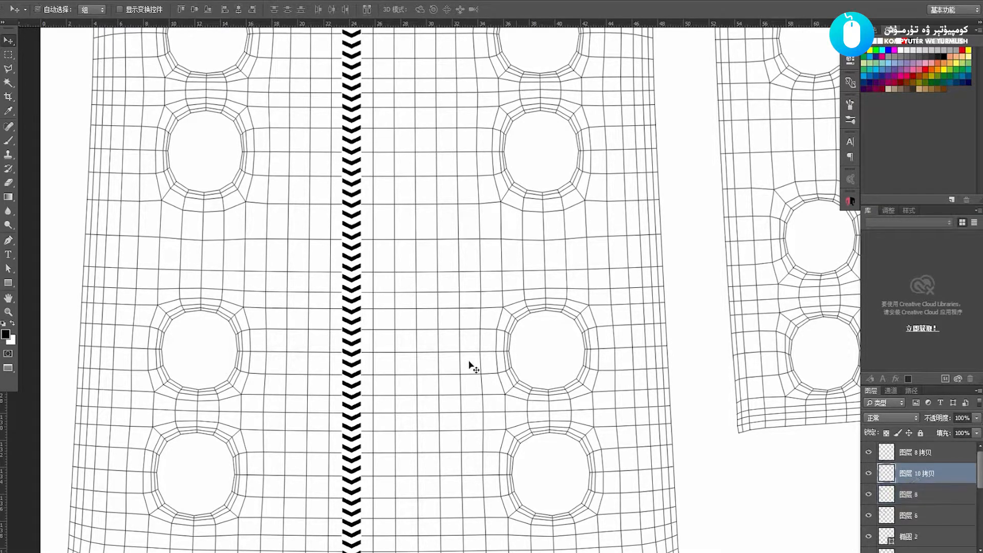
- Move the chevron band from the shell's centre to its left side, outside the left column of holes
{"action": "key", "text": "z"}
{"action": "right_click", "coordinate": [334, 355]}
{"action": "left_click", "coordinate": [362, 374]}
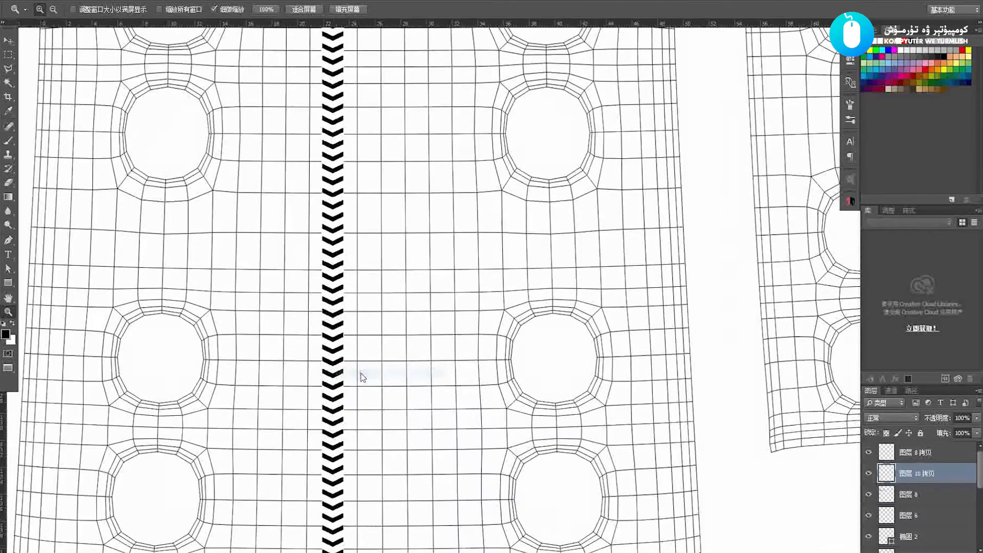
{"action": "left_click_drag", "start_coordinate": [389, 378], "coordinate": [222, 333]}
{"action": "key", "text": "v"}
{"action": "key", "text": "z"}
{"action": "key", "text": "v"}
{"action": "key", "text": "z"}
{"action": "left_click_drag", "start_coordinate": [339, 344], "coordinate": [341, 285]}
{"action": "key", "text": "v"}
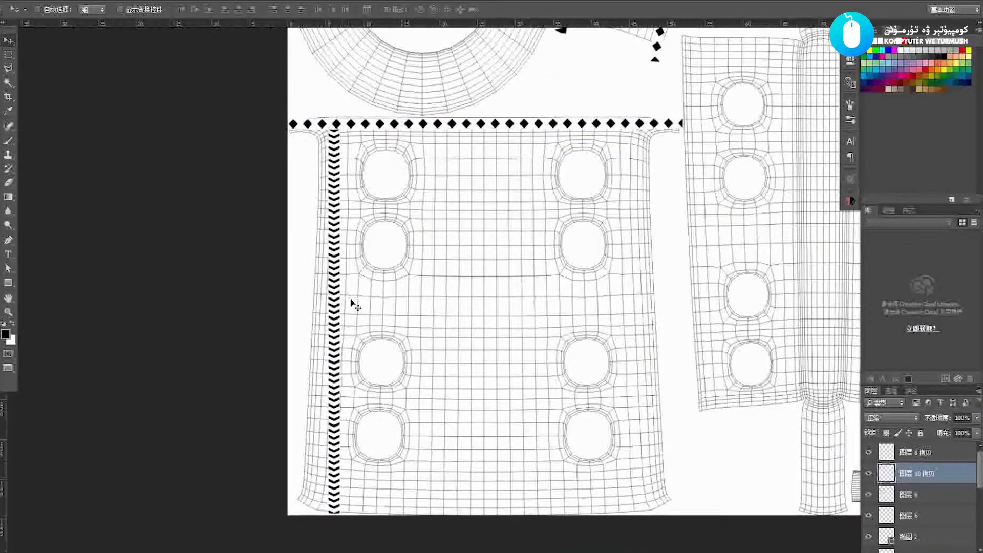
- Rotate the left chevron band about its top end to follow the shell's slanted edge, and nudge it slightly inward
{"action": "key", "text": "ctrl+r"}
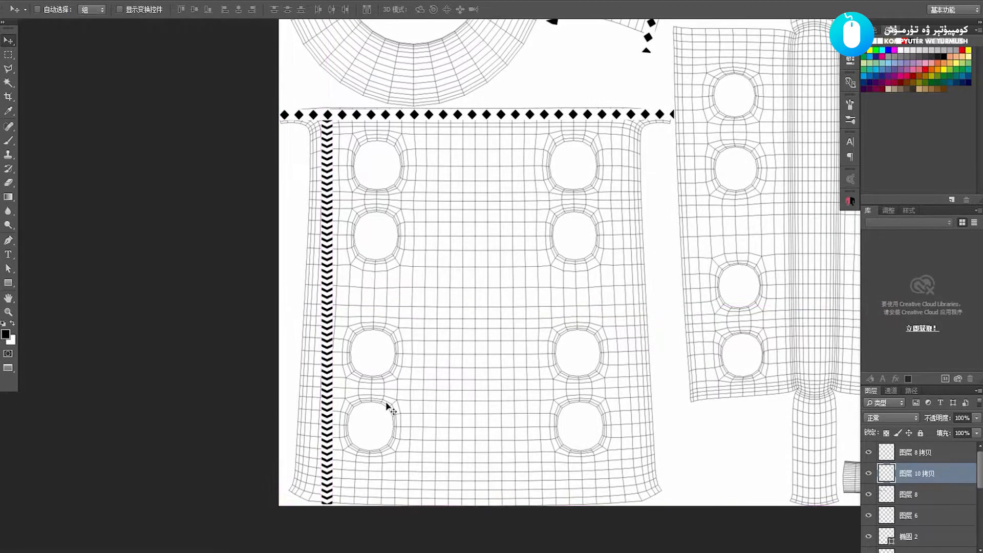
{"action": "key", "text": "ctrl+r"}
{"action": "key", "text": "ctrl+t"}
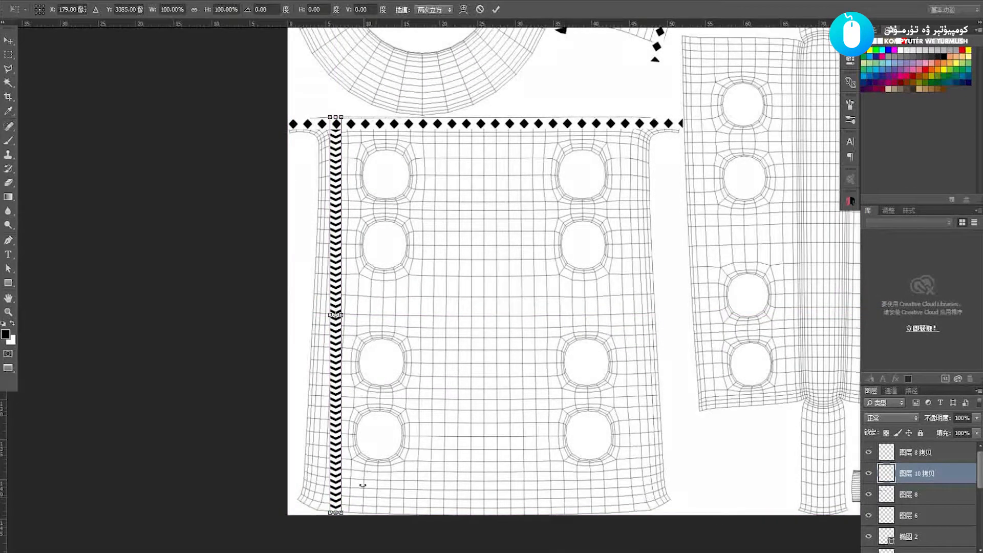
{"action": "left_click_drag", "start_coordinate": [338, 319], "coordinate": [343, 134]}
{"action": "left_click_drag", "start_coordinate": [430, 465], "coordinate": [421, 481]}
{"action": "key", "text": "Return"}
{"action": "left_click_drag", "start_coordinate": [347, 382], "coordinate": [354, 375]}
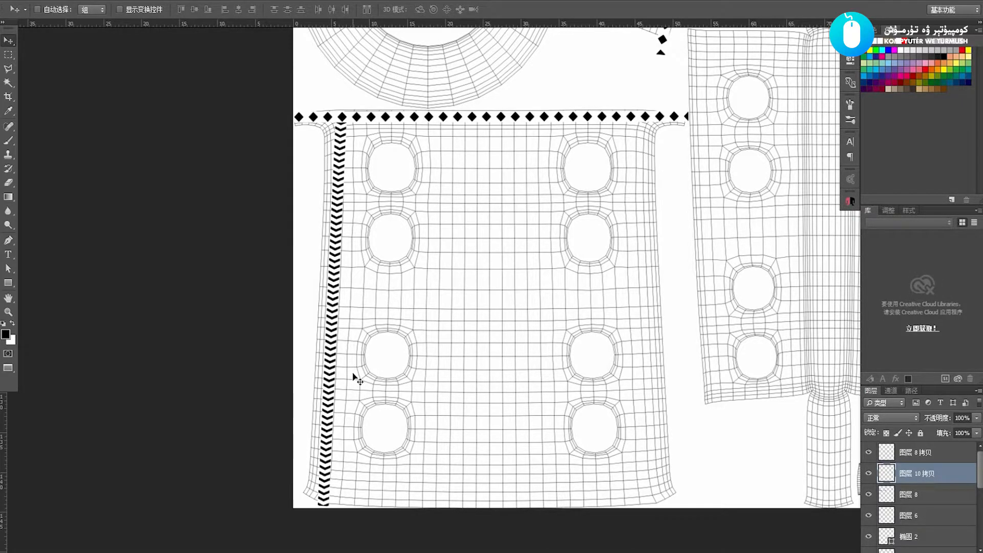
{"action": "key", "text": "Right"}
{"action": "key", "text": "Right"}
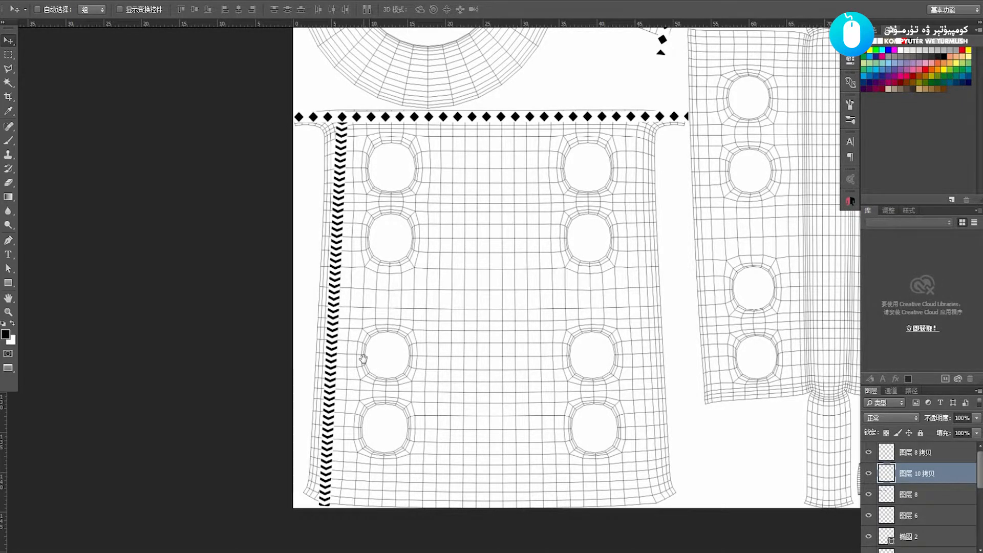
{"action": "left_click_drag", "start_coordinate": [364, 359], "coordinate": [363, 359]}
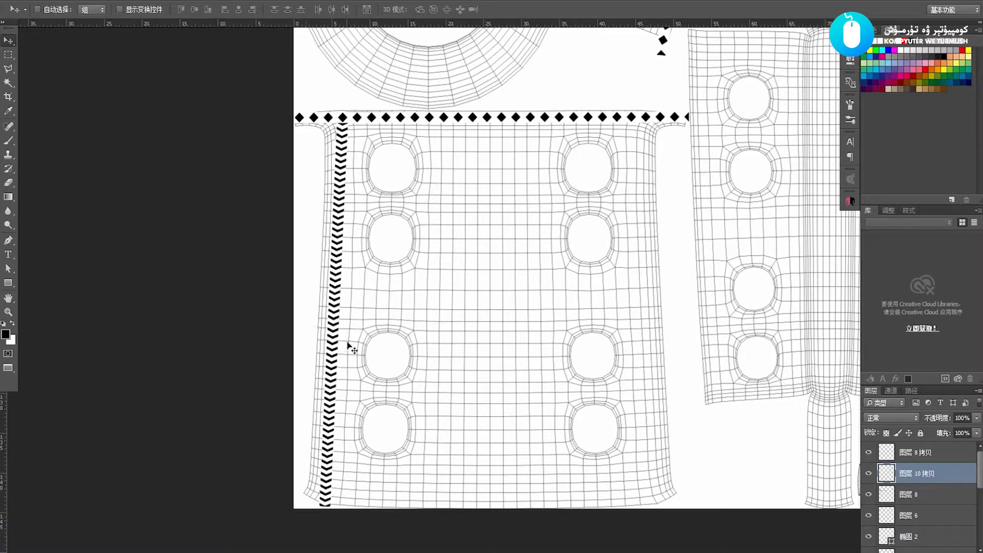
- Set the left chevron band's opacity to 50% and try to bend its lower end outward with Warp
{"action": "key", "text": "5"}
{"action": "key", "text": "z"}
{"action": "left_click_drag", "start_coordinate": [338, 414], "coordinate": [354, 405]}
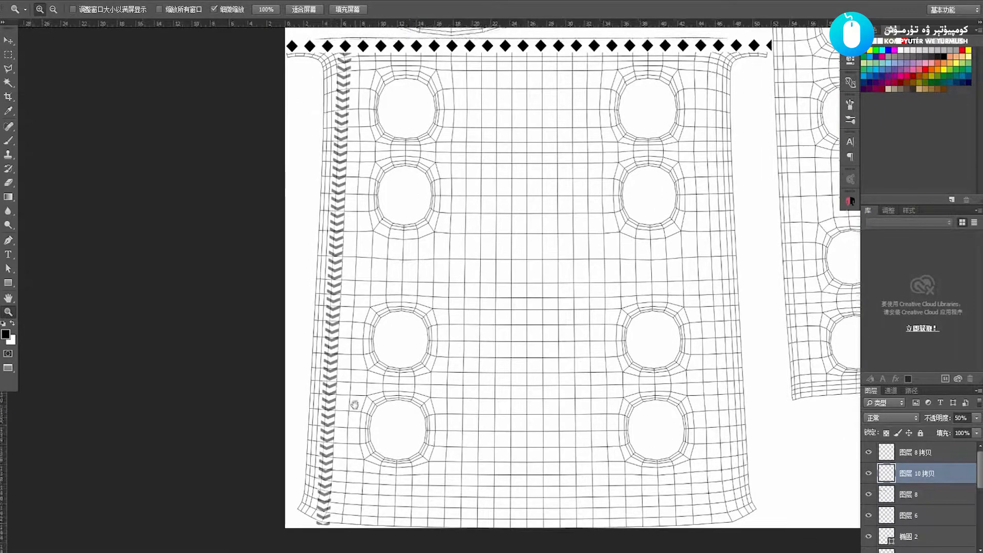
{"action": "key", "text": "ctrl+t"}
{"action": "right_click", "coordinate": [335, 450]}
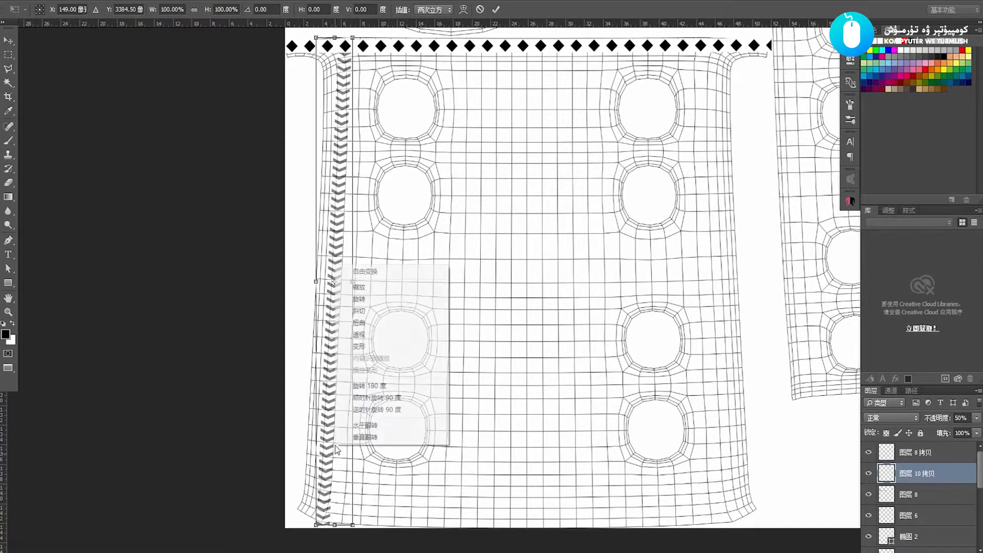
{"action": "left_click", "coordinate": [359, 347]}
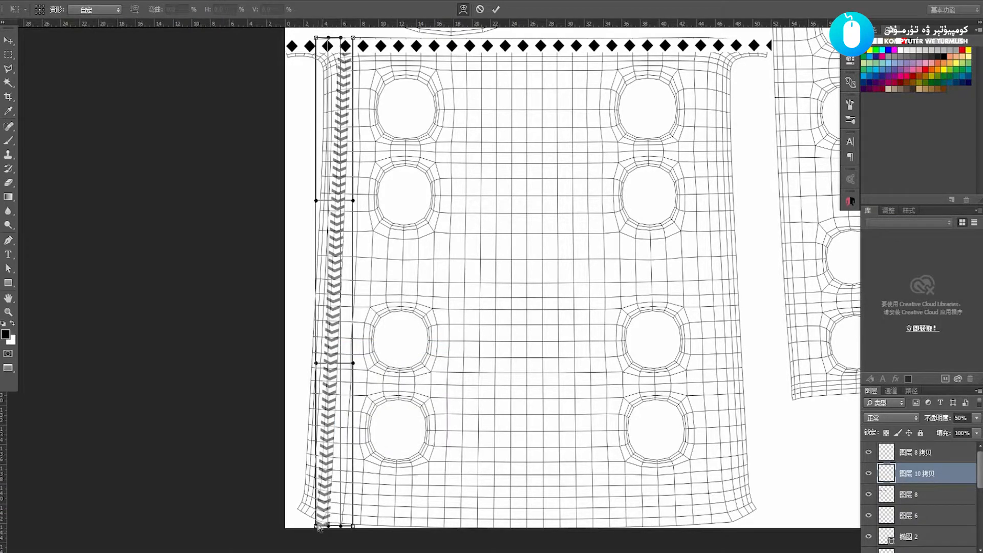
{"action": "mouse_move", "coordinate": [316, 526]}
{"action": "left_mouse_down"}
{"action": "mouse_move", "coordinate": [305, 520]}
{"action": "mouse_move", "coordinate": [328, 525]}
{"action": "left_mouse_up"}
{"action": "key", "text": "Return"}
{"action": "key", "text": "z"}
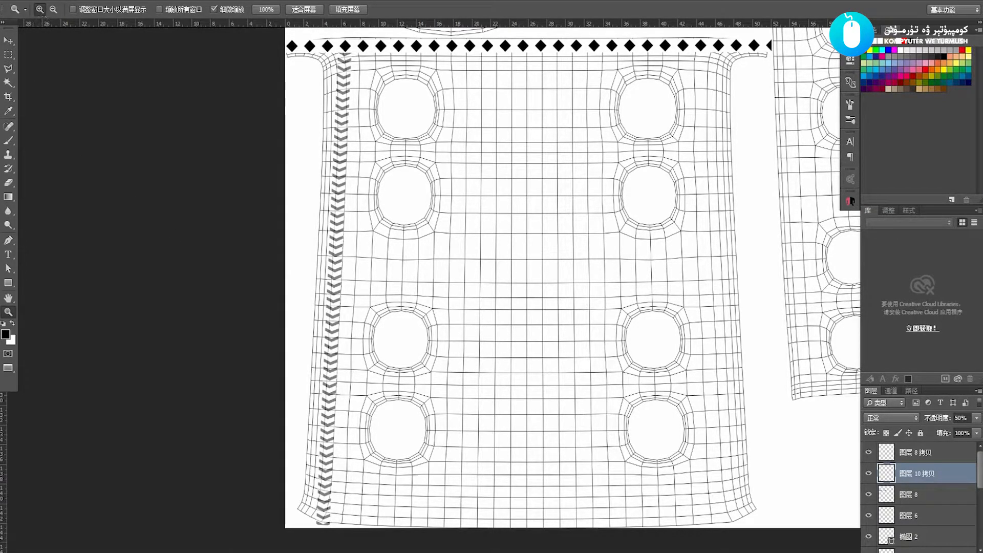
- Bend the left chevron band's lower and upper ends outward with Puppet Warp so it follows the shell's curved edge
{"action": "left_click", "coordinate": [56, 1]}
{"action": "left_click", "coordinate": [104, 200]}
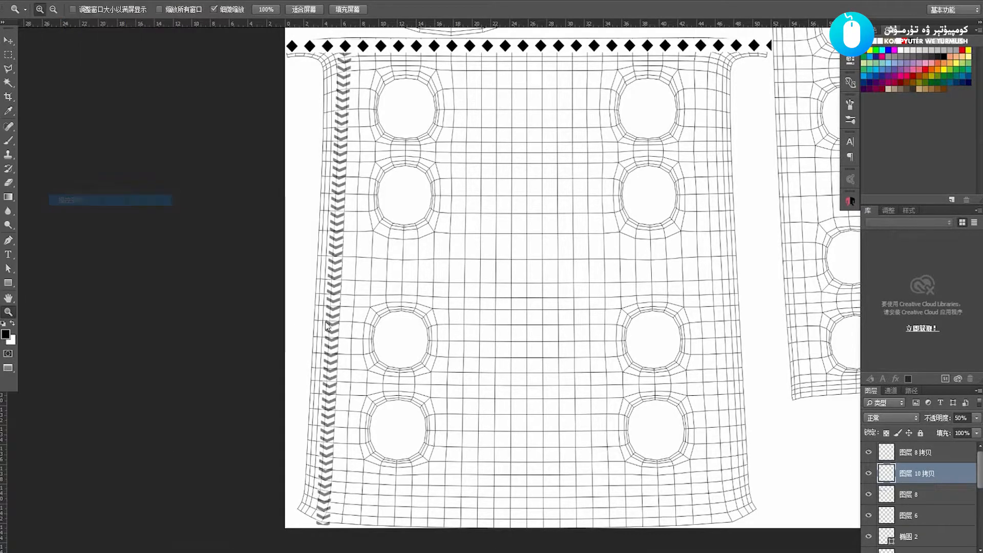
{"action": "left_click", "coordinate": [334, 288]}
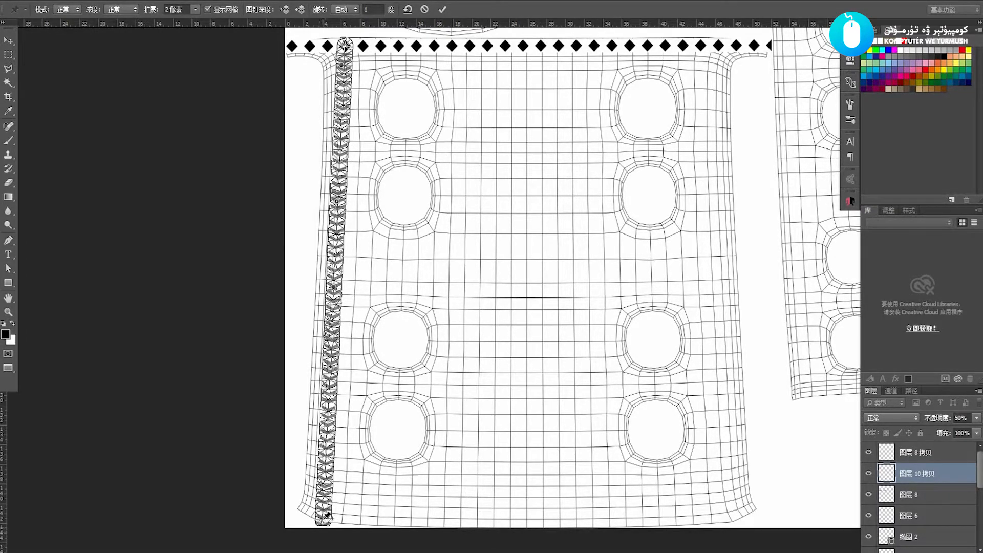
{"action": "left_click_drag", "start_coordinate": [327, 515], "coordinate": [313, 514]}
{"action": "left_click", "coordinate": [321, 429]}
{"action": "left_click_drag", "start_coordinate": [322, 432], "coordinate": [327, 437]}
{"action": "left_click_drag", "start_coordinate": [325, 488], "coordinate": [322, 491]}
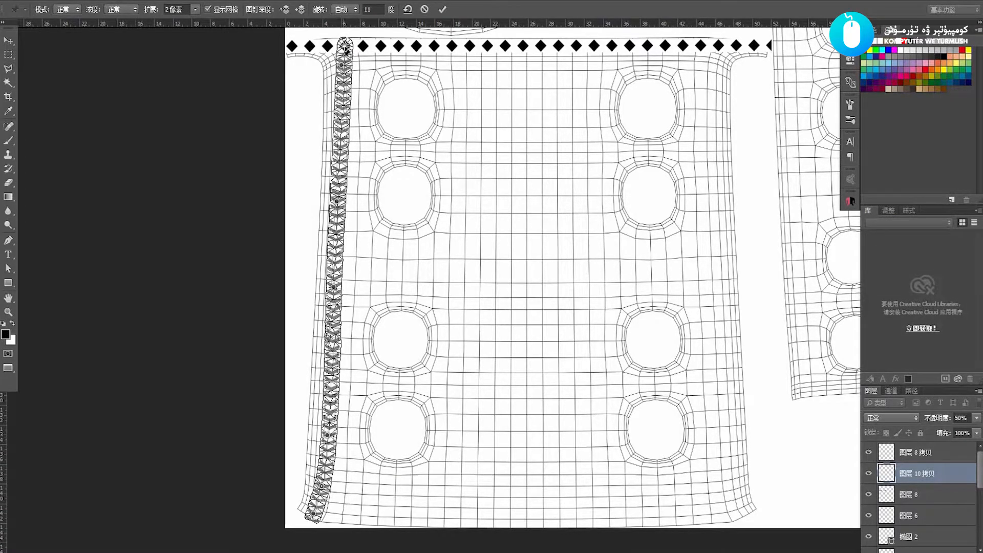
{"action": "left_click", "coordinate": [343, 123]}
{"action": "left_click_drag", "start_coordinate": [342, 67], "coordinate": [338, 66]}
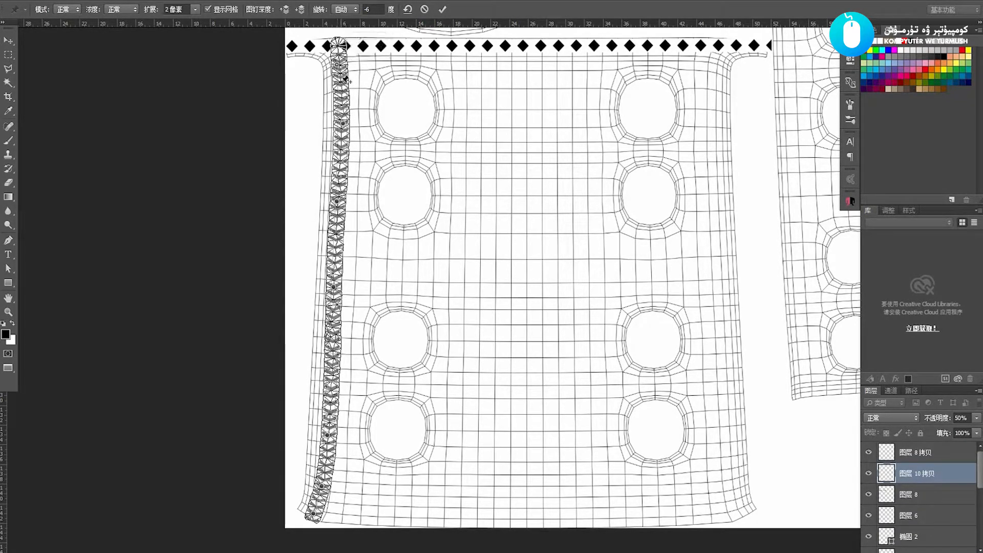
{"action": "key", "text": "Return"}
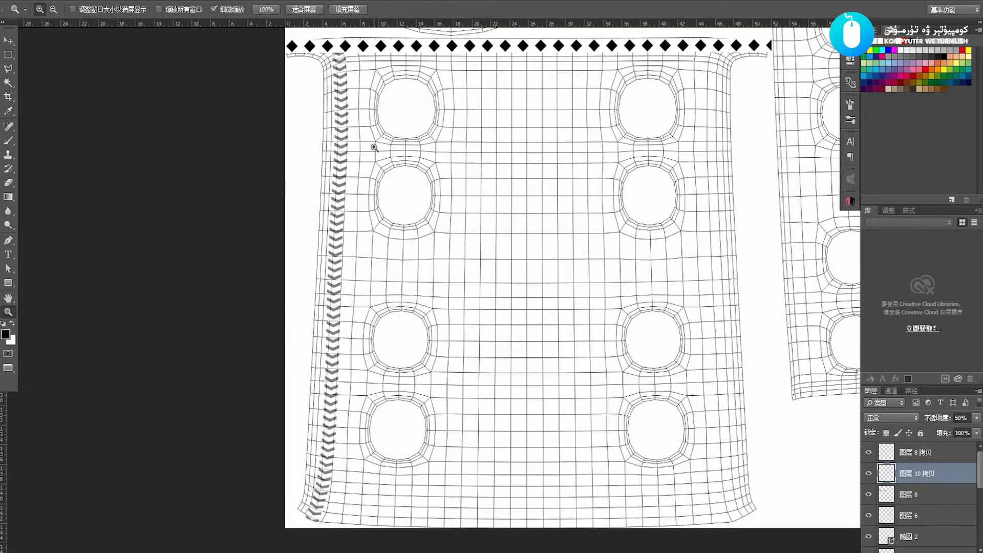
- Restore the band's opacity to 100%, and undo its Puppet Warp, rotation and move away from the shell's centre
{"action": "right_click", "coordinate": [401, 216]}
{"action": "left_click", "coordinate": [424, 235]}
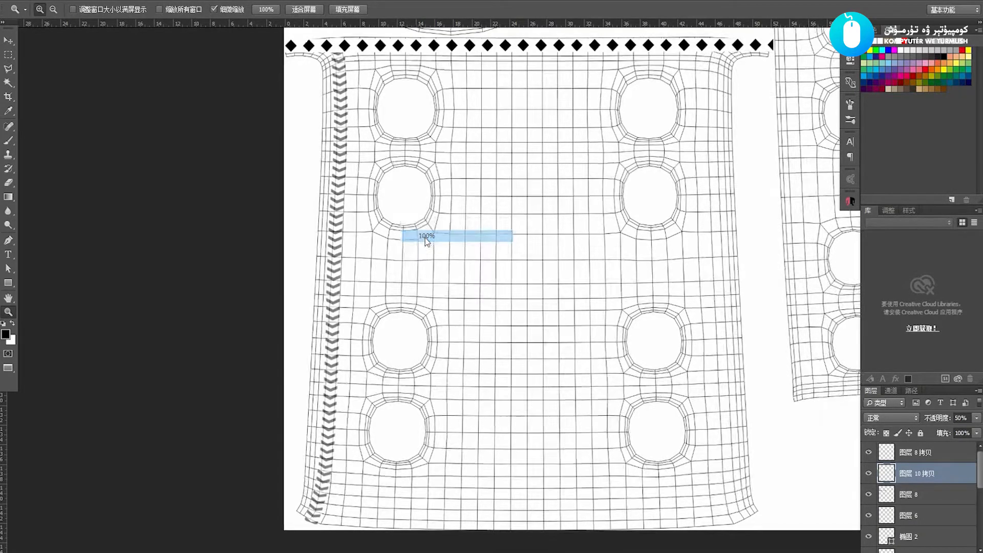
{"action": "left_click_drag", "start_coordinate": [505, 259], "coordinate": [442, 245]}
{"action": "left_click_drag", "start_coordinate": [470, 281], "coordinate": [452, 272]}
{"action": "left_click_drag", "start_coordinate": [452, 269], "coordinate": [399, 267]}
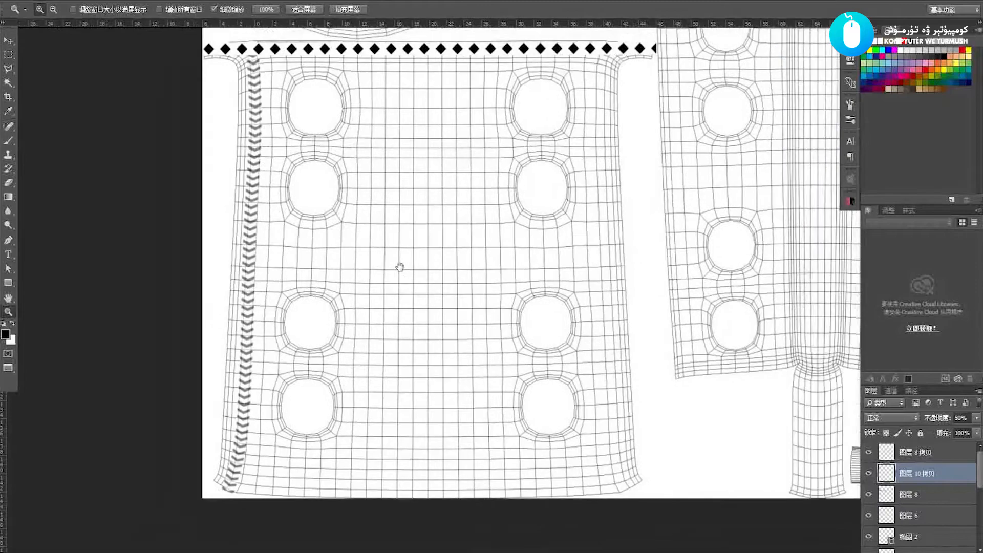
{"action": "key", "text": "0"}
{"action": "key", "text": "ctrl+alt+z"}
{"action": "key", "text": "ctrl+alt+z"}
{"action": "key", "text": "ctrl+alt+z"}
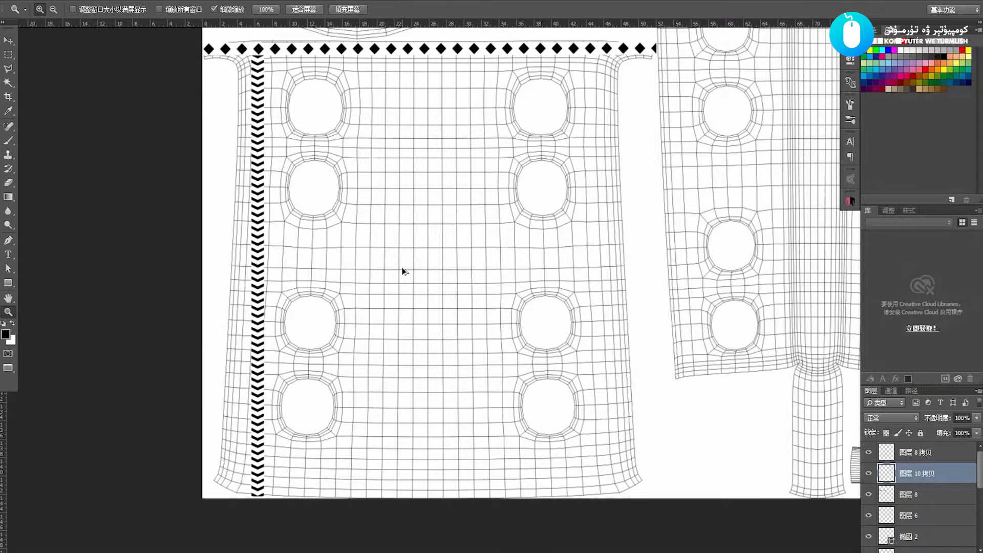
{"action": "key", "text": "ctrl+alt+z"}
{"action": "key", "text": "ctrl+alt+z"}
{"action": "key", "text": "ctrl+alt+z"}
{"action": "key", "text": "ctrl+alt+z"}
{"action": "key", "text": "ctrl+alt+z"}
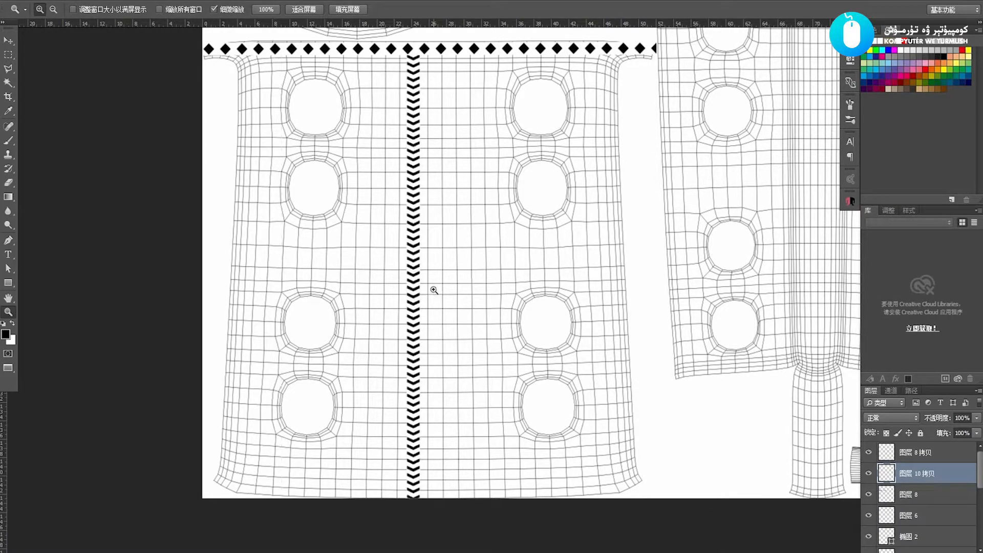
- Duplicate the central chevron band and place the copy at the shell's left side, outside the left column of holes
{"action": "key", "text": "v"}
{"action": "left_click_drag", "start_coordinate": [444, 268], "coordinate": [531, 277]}
{"action": "key", "text": "ctrl+z"}
{"action": "left_click_drag", "start_coordinate": [404, 272], "coordinate": [255, 271]}
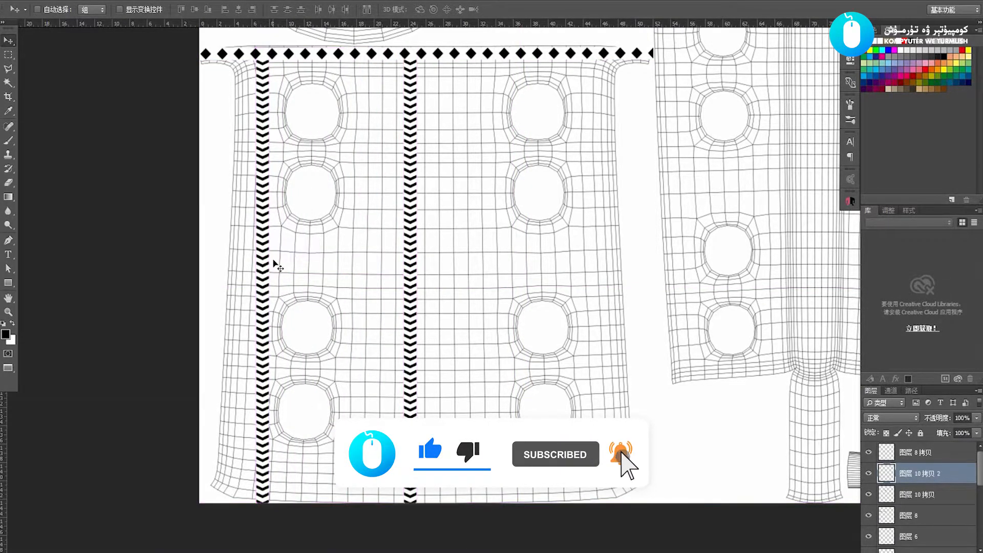
- Rotate the left chevron copy by 2.36° about its top end so it follows the shell's slanted left edge
{"action": "key", "text": "ctrl+t"}
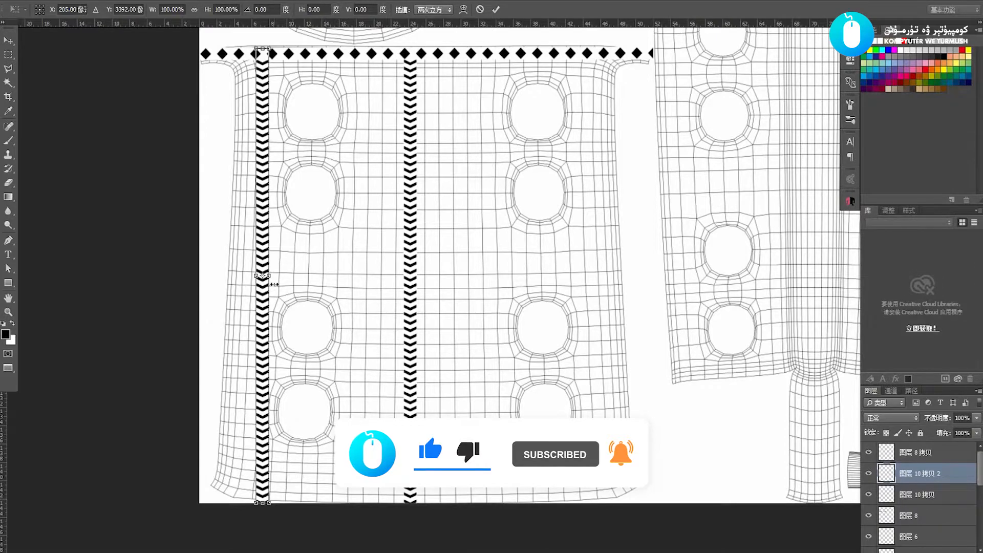
{"action": "left_click_drag", "start_coordinate": [263, 276], "coordinate": [263, 58]}
{"action": "left_click_drag", "start_coordinate": [303, 446], "coordinate": [290, 450]}
{"action": "key", "text": "Return"}
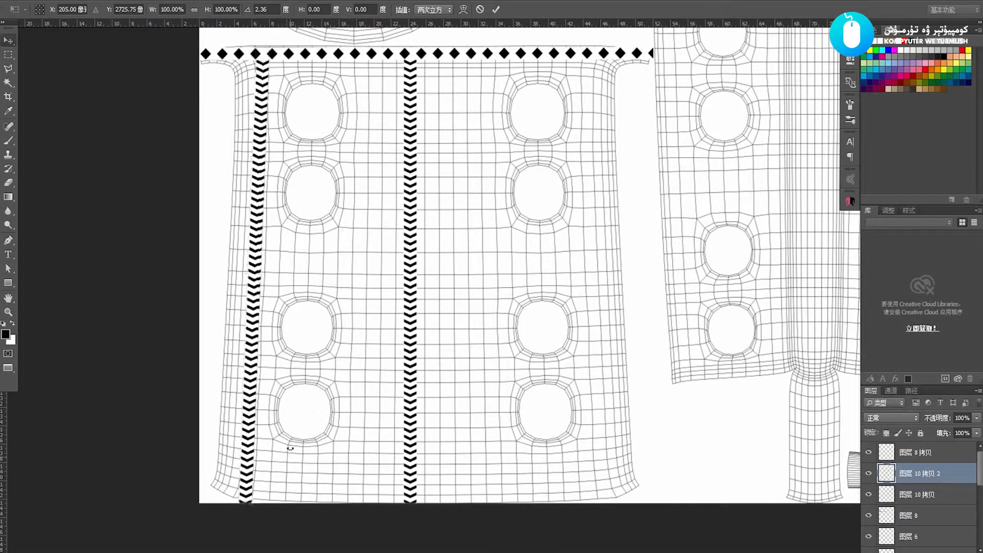
{"action": "key", "text": "ctrl+t"}
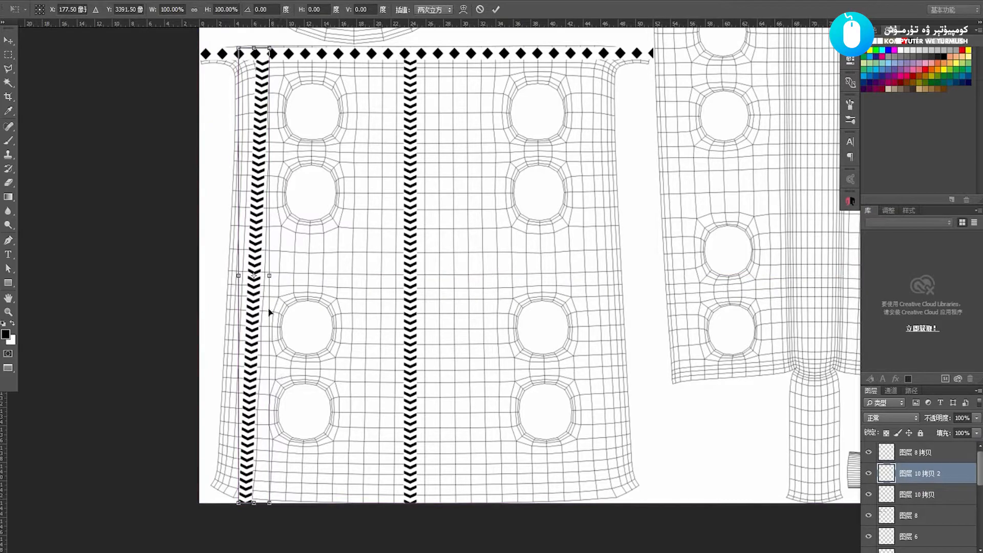
{"action": "key", "text": "Return"}
- Bend the left chevron copy slightly with Puppet Warp, shifting its lower end outward along the shell's edge
{"action": "left_click", "coordinate": [55, 2]}
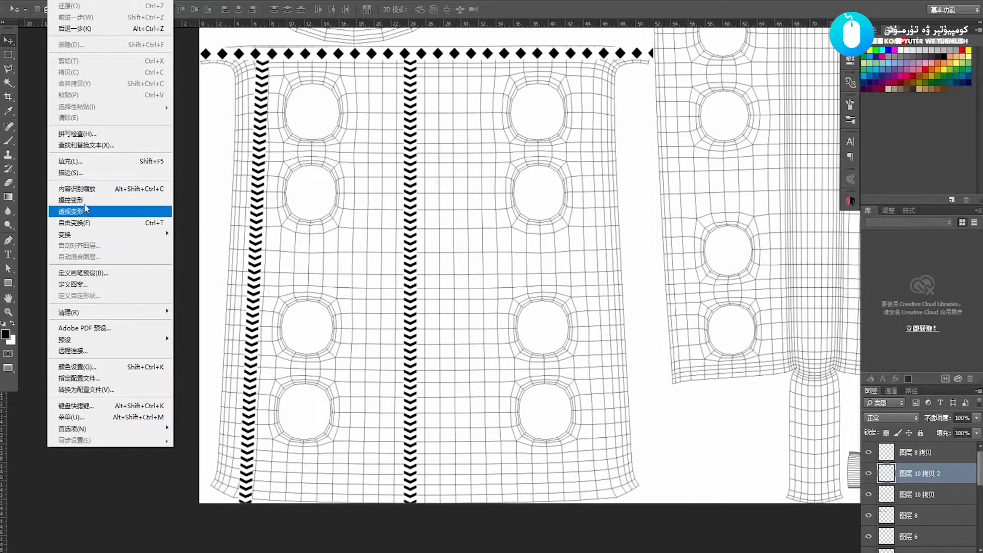
{"action": "left_click", "coordinate": [81, 201]}
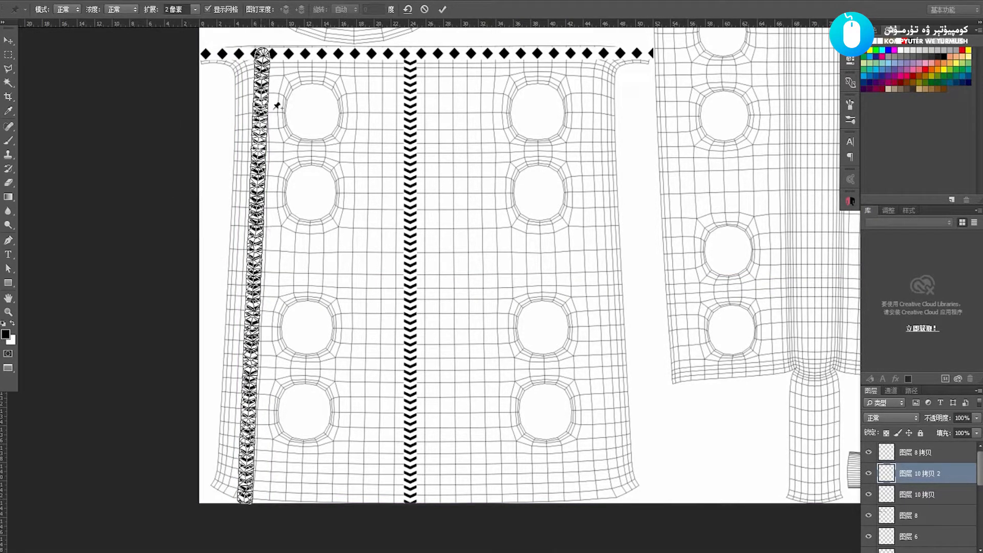
{"action": "left_click", "coordinate": [249, 273]}
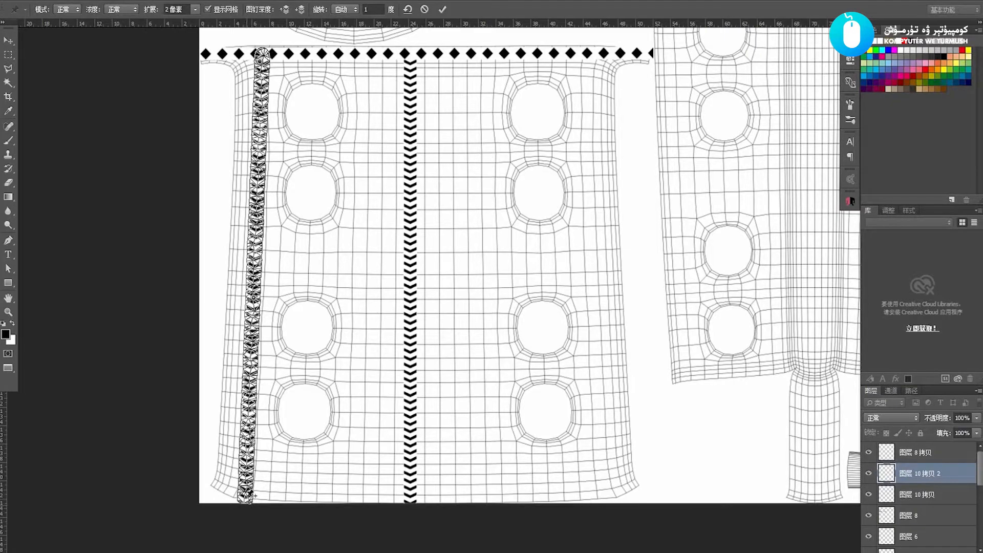
{"action": "left_click_drag", "start_coordinate": [250, 504], "coordinate": [246, 504]}
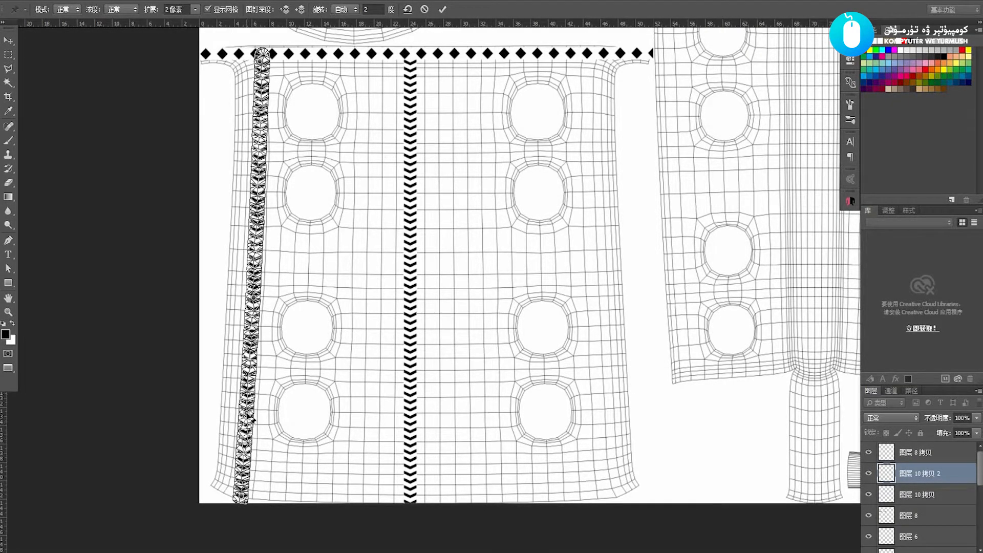
{"action": "left_click_drag", "start_coordinate": [250, 419], "coordinate": [249, 413]}
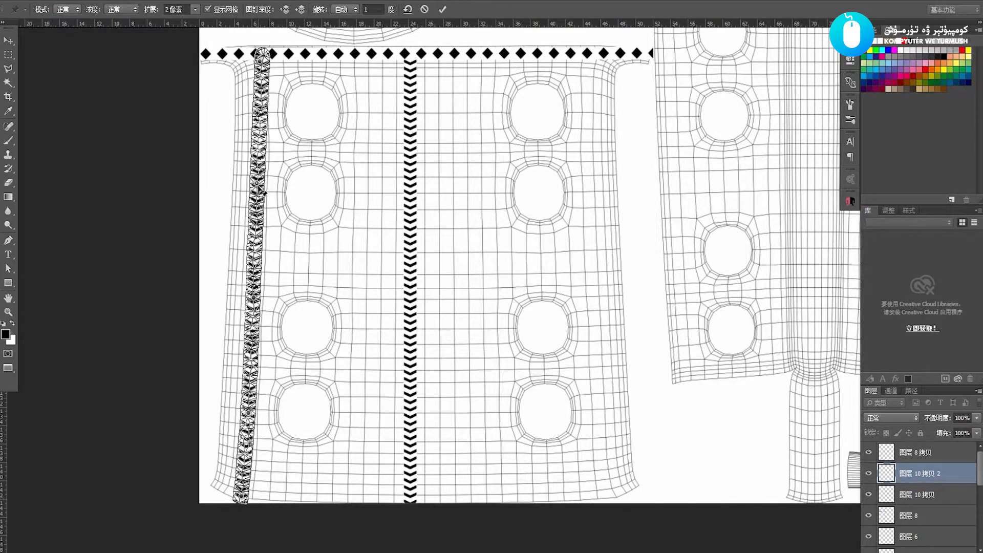
{"action": "left_click_drag", "start_coordinate": [265, 191], "coordinate": [265, 192]}
{"action": "key", "text": "Return"}
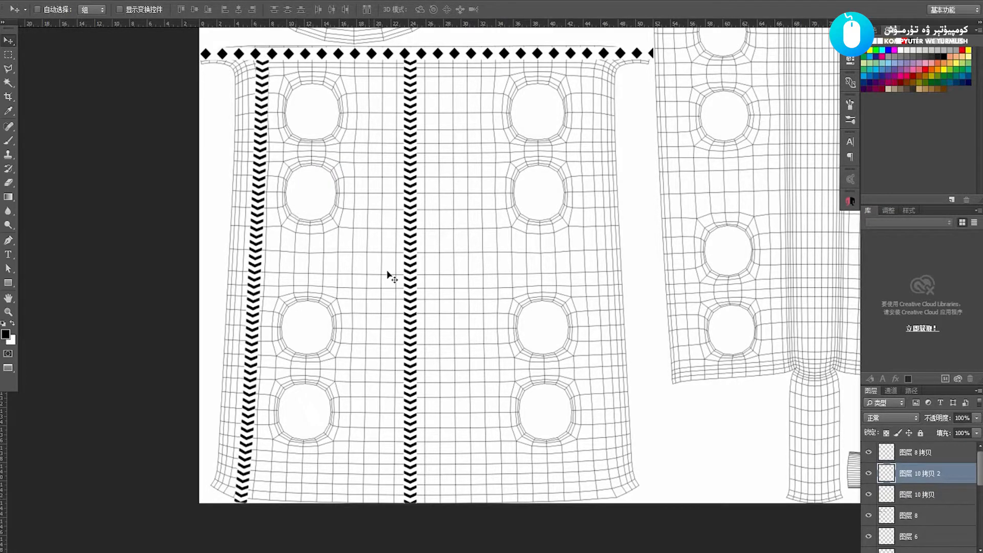
- Duplicate the central chevron band to the shell's right side and rotate the copy about its top to follow the slanted edge
{"action": "right_click", "coordinate": [412, 266]}
{"action": "left_click", "coordinate": [435, 272]}
{"action": "left_click_drag", "start_coordinate": [436, 271], "coordinate": [589, 53]}
{"action": "key", "text": "ctrl+j"}
{"action": "key", "text": "ctrl+t"}
{"action": "left_click_drag", "start_coordinate": [557, 467], "coordinate": [571, 496]}
{"action": "key", "text": "Return"}
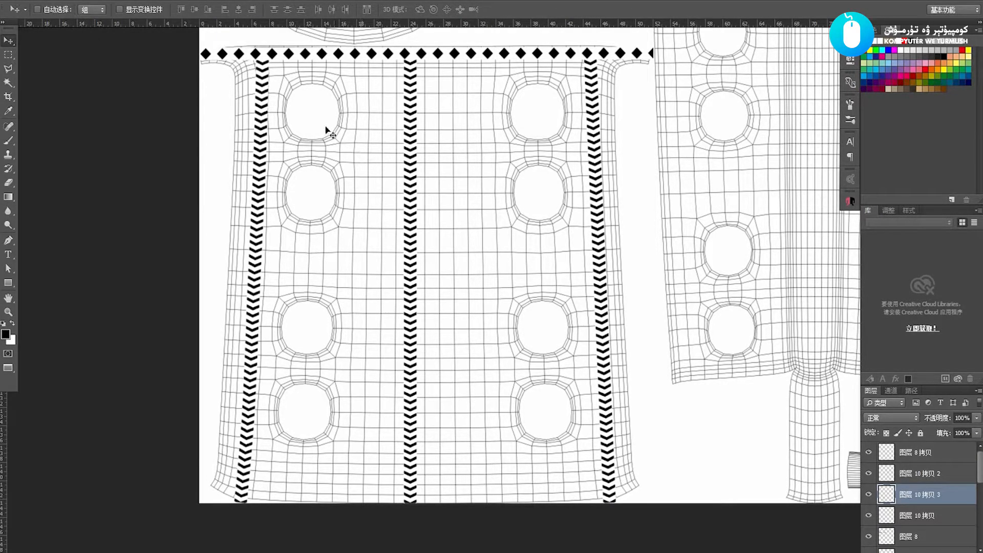
- Set the right chevron copy's opacity to 50% and bend its middle and upper parts inward with Puppet Warp
{"action": "key", "text": "5"}
{"action": "left_click", "coordinate": [62, 1]}
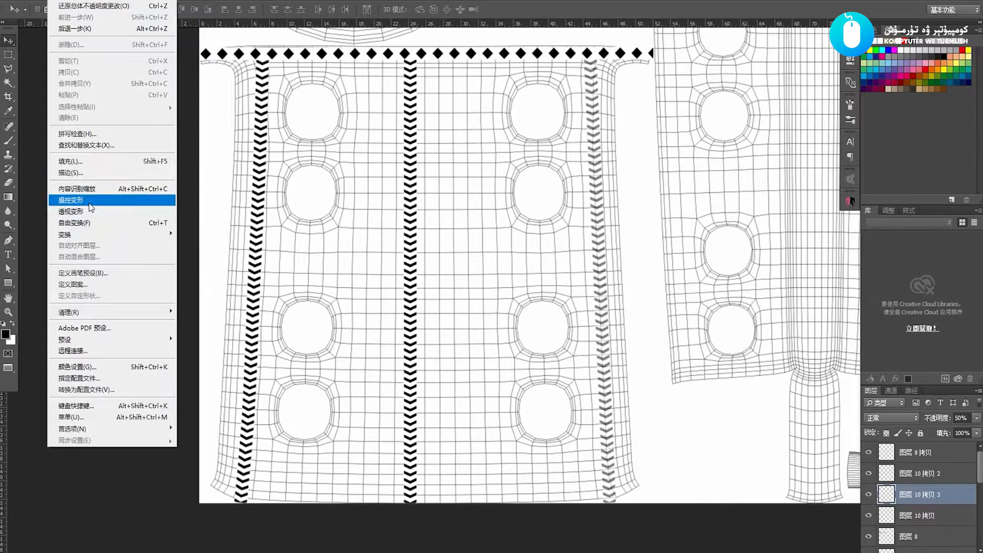
{"action": "left_click", "coordinate": [89, 203]}
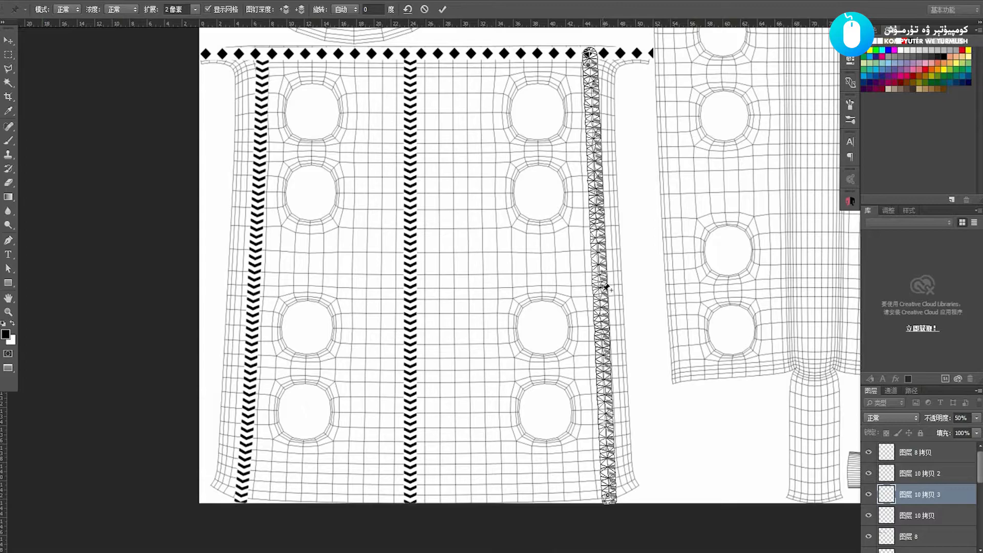
{"action": "left_click_drag", "start_coordinate": [606, 287], "coordinate": [598, 296]}
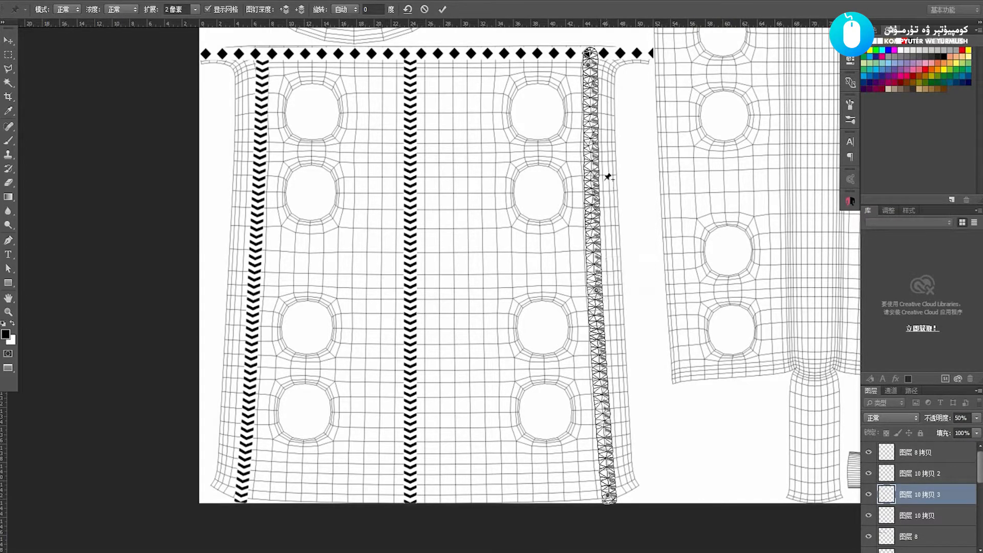
{"action": "left_click_drag", "start_coordinate": [594, 153], "coordinate": [588, 156]}
{"action": "left_click_drag", "start_coordinate": [607, 419], "coordinate": [608, 417]}
{"action": "key", "text": "Return"}
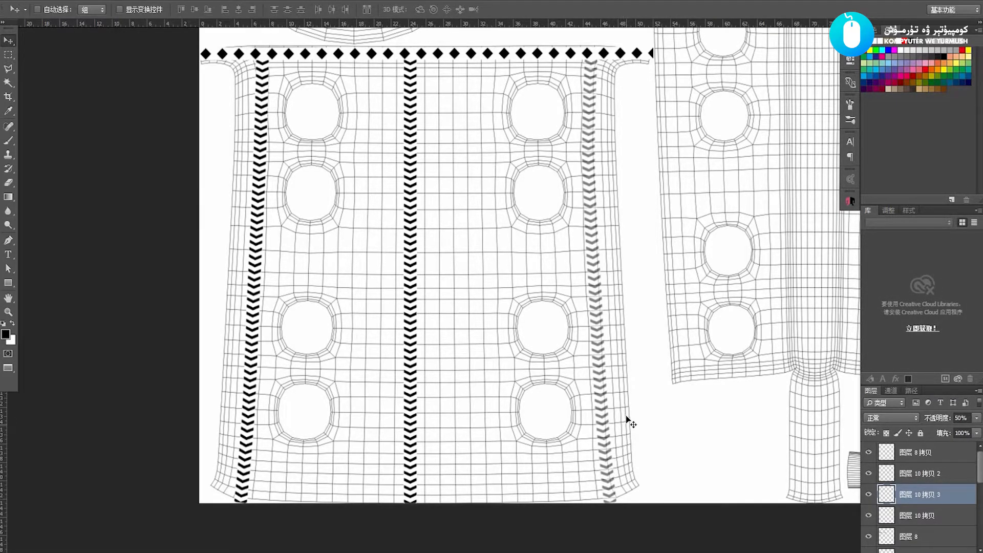
- Refine the right chevron copy with Puppet Warp, shifting its upper end slightly inward, and restore the layer's opacity to 100%
{"action": "key", "text": "ctrl"}
{"action": "left_click", "coordinate": [48, 1]}
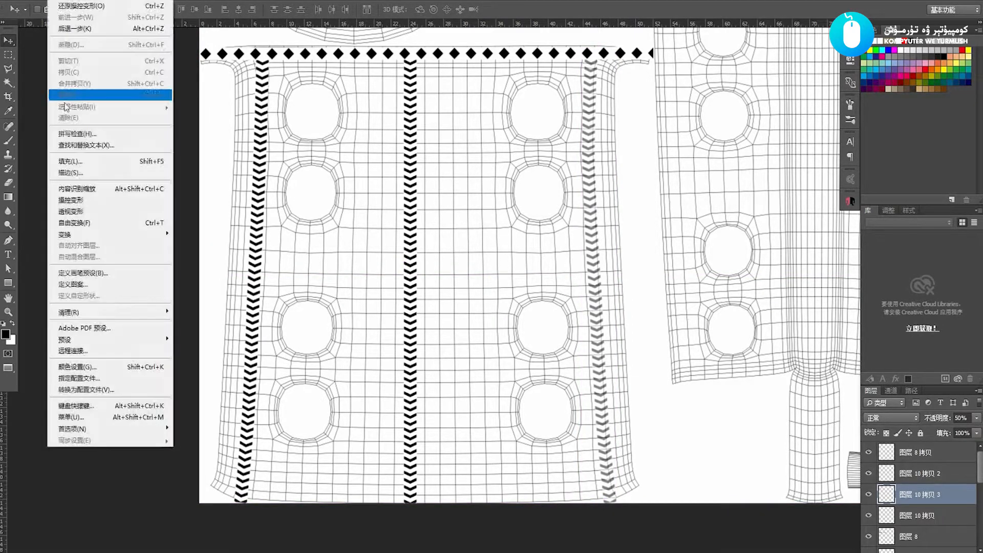
{"action": "left_click", "coordinate": [88, 201]}
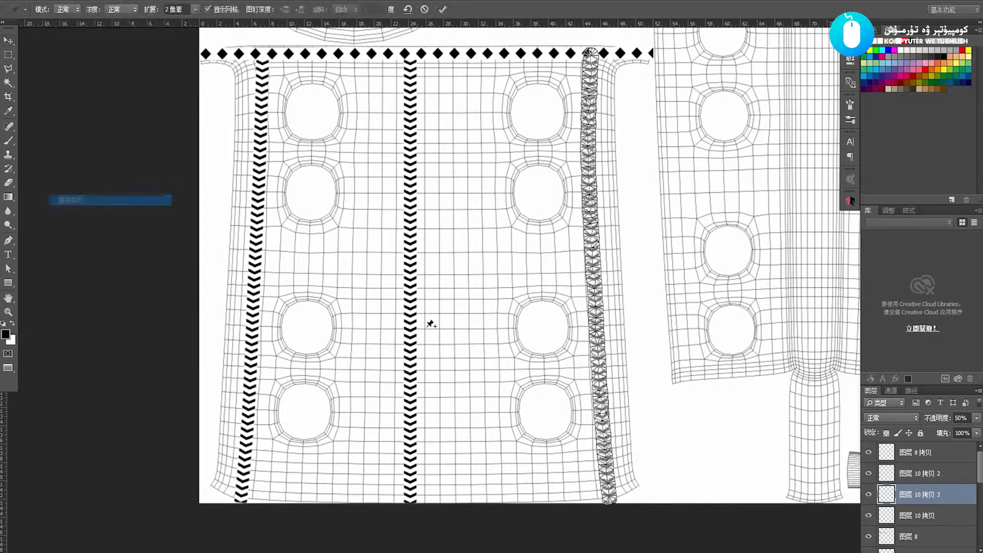
{"action": "left_click", "coordinate": [595, 308]}
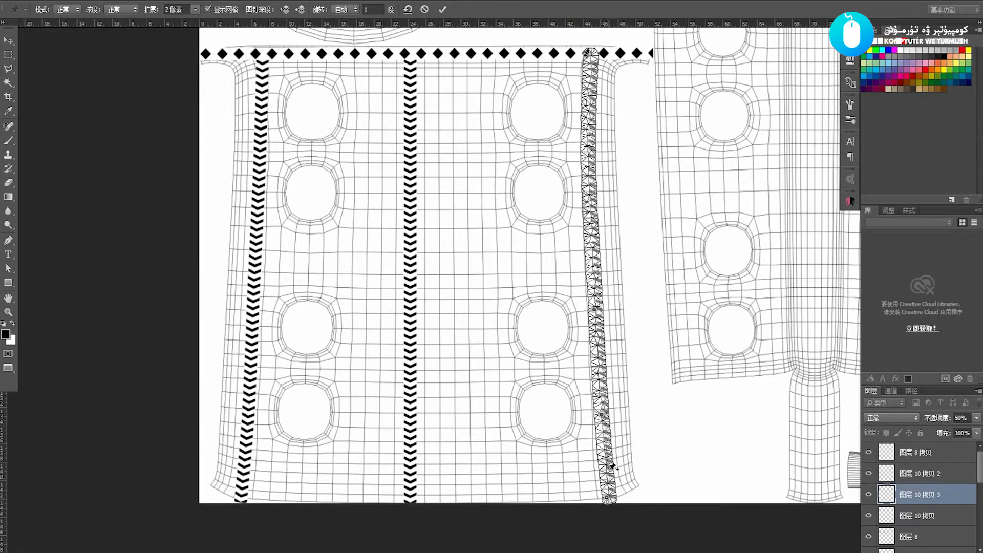
{"action": "left_click_drag", "start_coordinate": [608, 465], "coordinate": [606, 473]}
{"action": "left_click_drag", "start_coordinate": [592, 167], "coordinate": [599, 137]}
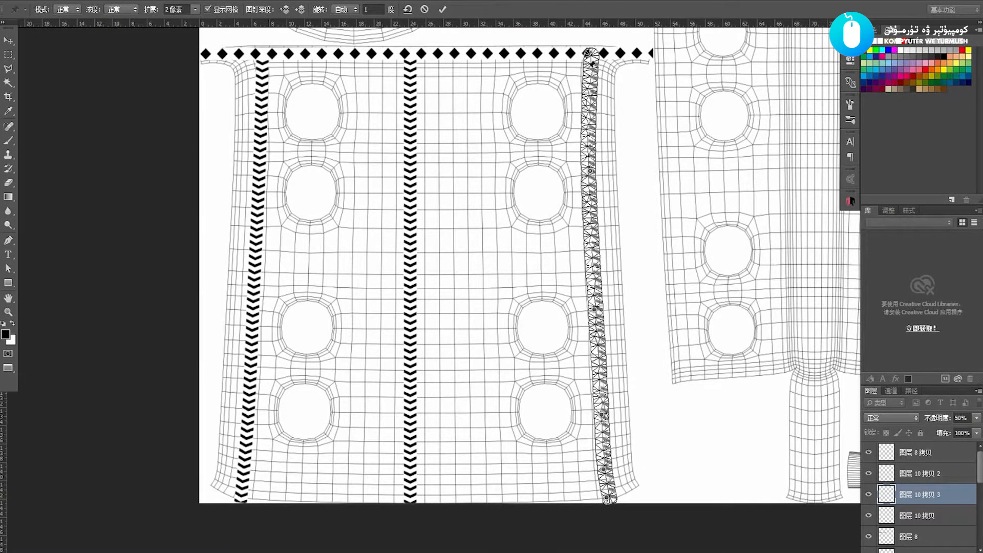
{"action": "left_click_drag", "start_coordinate": [591, 66], "coordinate": [588, 66]}
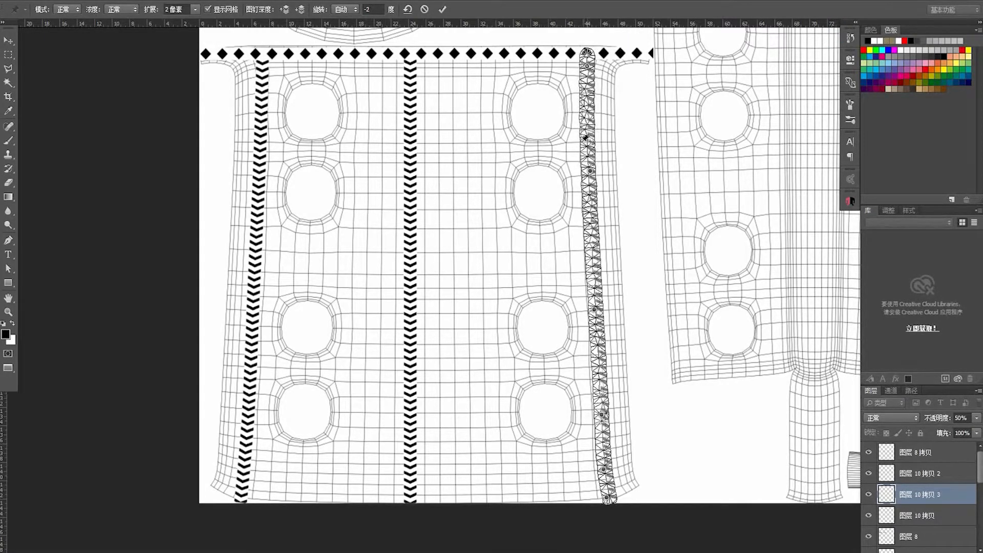
{"action": "key", "text": "Return"}
{"action": "key", "text": "0"}
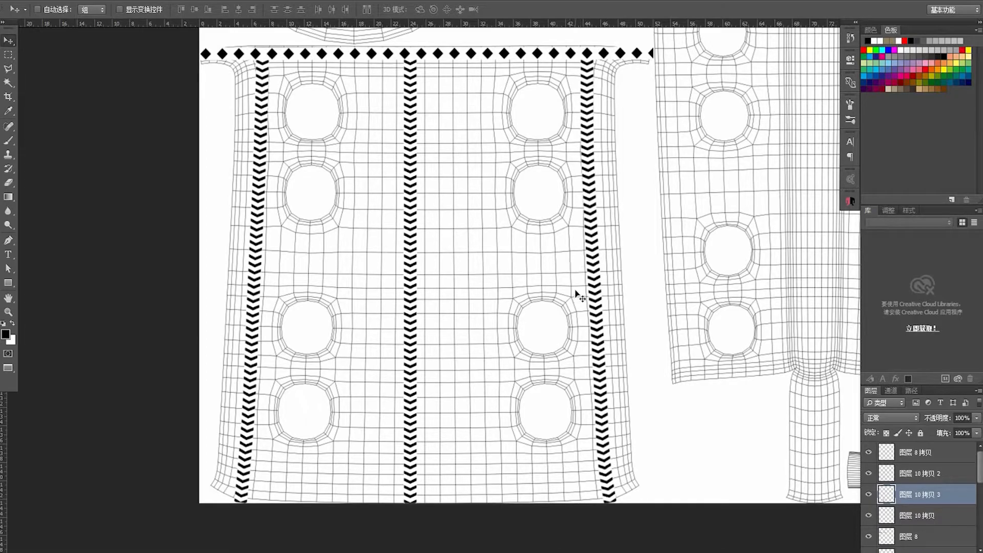
- Examine the arch-shaped shell with its triangle and diamond borders among the other decorated pieces of the UV layout
{"action": "key", "text": "z"}
{"action": "scroll", "coordinate": [532, 303], "scroll_direction": "down", "scroll_amount": 5}
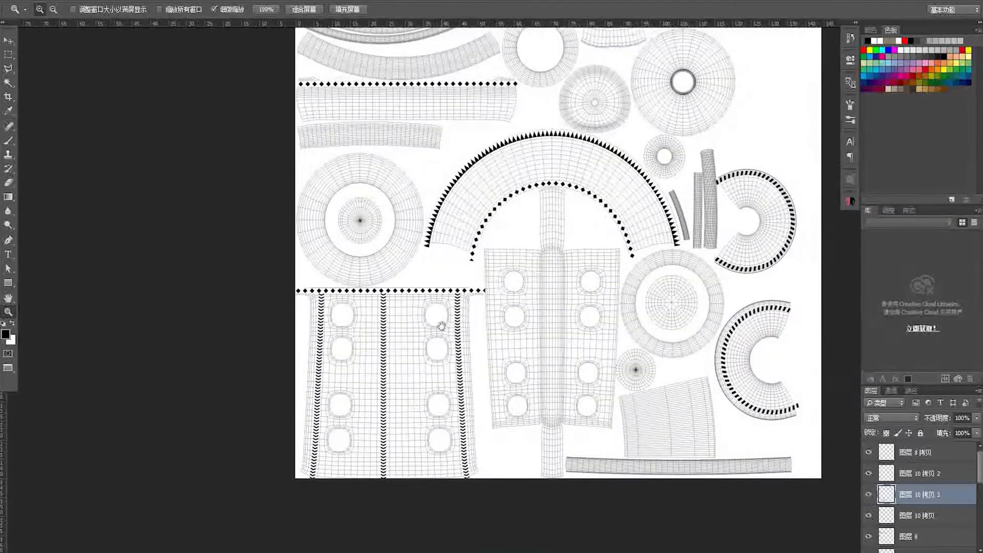
{"action": "key", "text": "v"}
{"action": "left_click_drag", "start_coordinate": [567, 257], "coordinate": [564, 376]}
{"action": "key", "text": "z"}
{"action": "left_click_drag", "start_coordinate": [451, 302], "coordinate": [429, 270]}
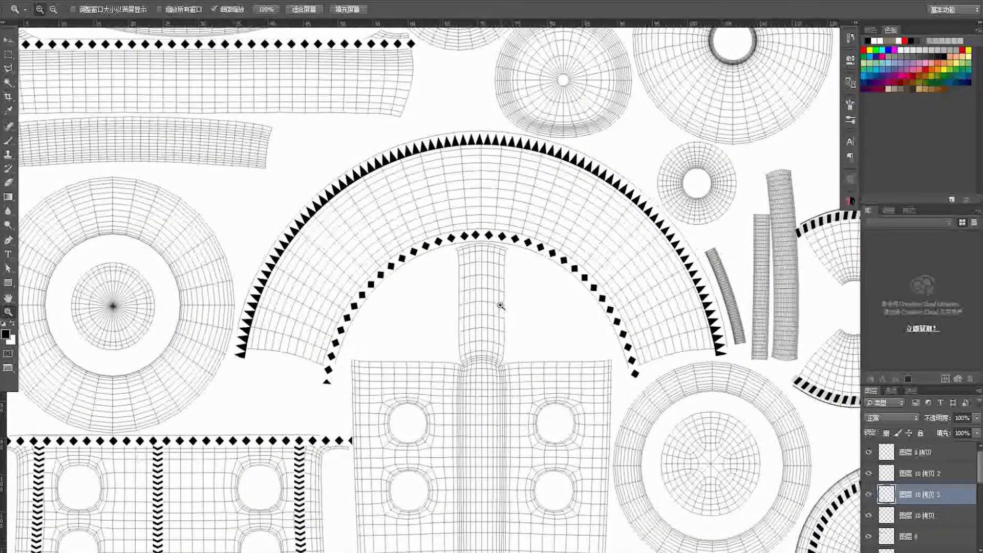
{"action": "key", "text": "v"}
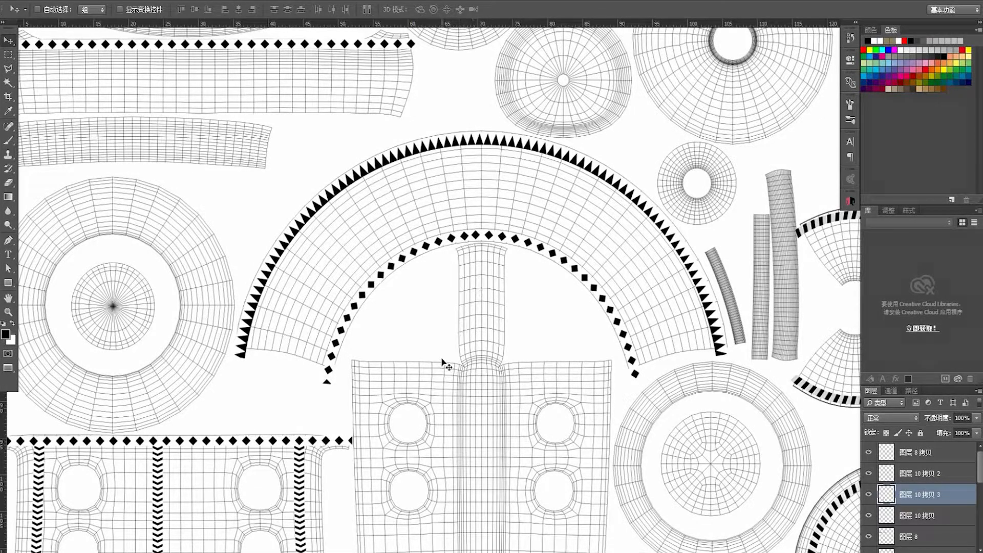
{"action": "left_click_drag", "start_coordinate": [465, 329], "coordinate": [461, 331]}
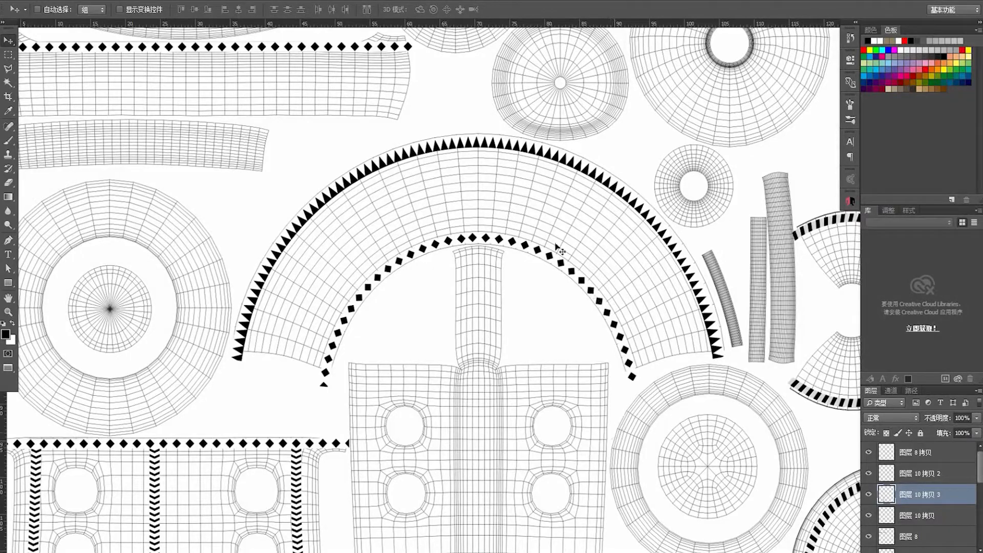
{"action": "scroll", "coordinate": [380, 307], "scroll_direction": "left", "scroll_amount": 3}
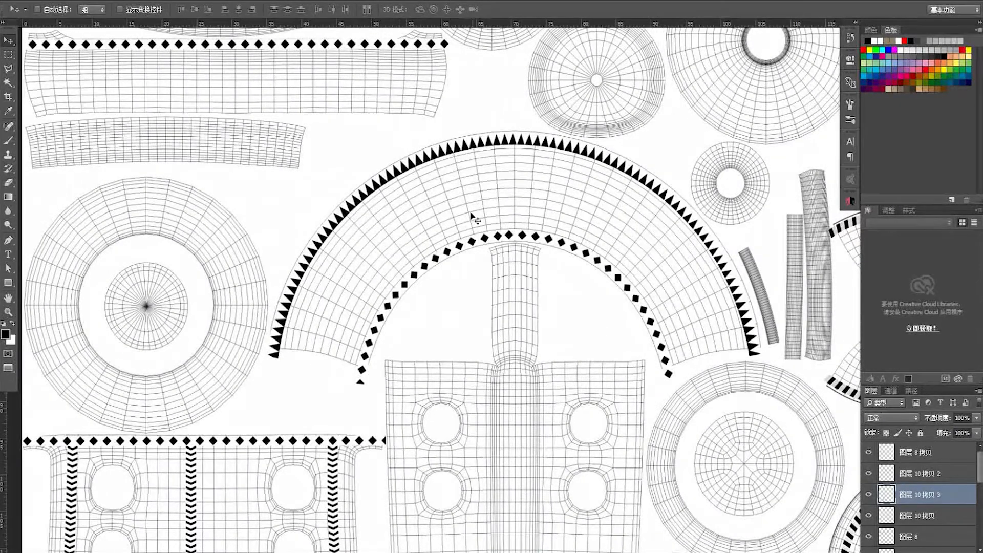
{"action": "left_click_drag", "start_coordinate": [626, 271], "coordinate": [623, 271]}
{"action": "left_click_drag", "start_coordinate": [593, 328], "coordinate": [597, 331]}
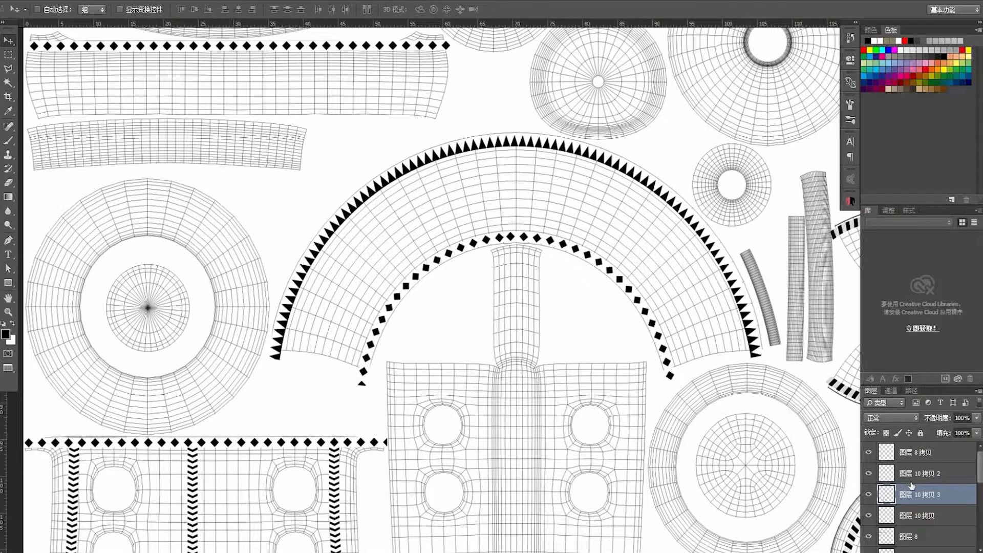
- Hide the UV wireframe layer 图层 0 so that only the pattern bands remain over transparency
{"action": "scroll", "coordinate": [912, 485], "scroll_direction": "down", "scroll_amount": 5}
{"action": "scroll", "coordinate": [904, 499], "scroll_direction": "up", "scroll_amount": 4}
{"action": "scroll", "coordinate": [904, 498], "scroll_direction": "down", "scroll_amount": 4}
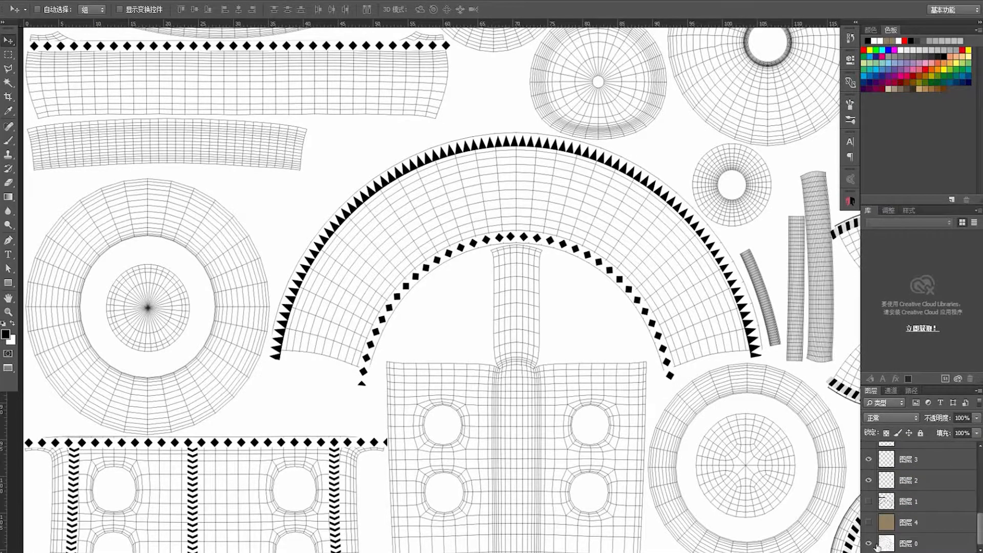
{"action": "left_click", "coordinate": [870, 544]}
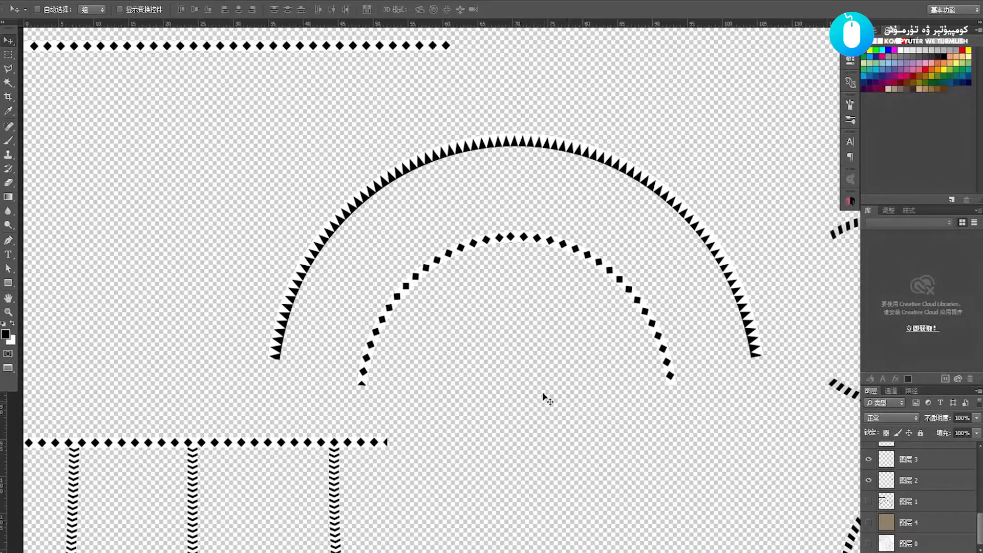
{"action": "key", "text": "ctrl+minus"}
{"action": "key", "text": "ctrl+minus"}
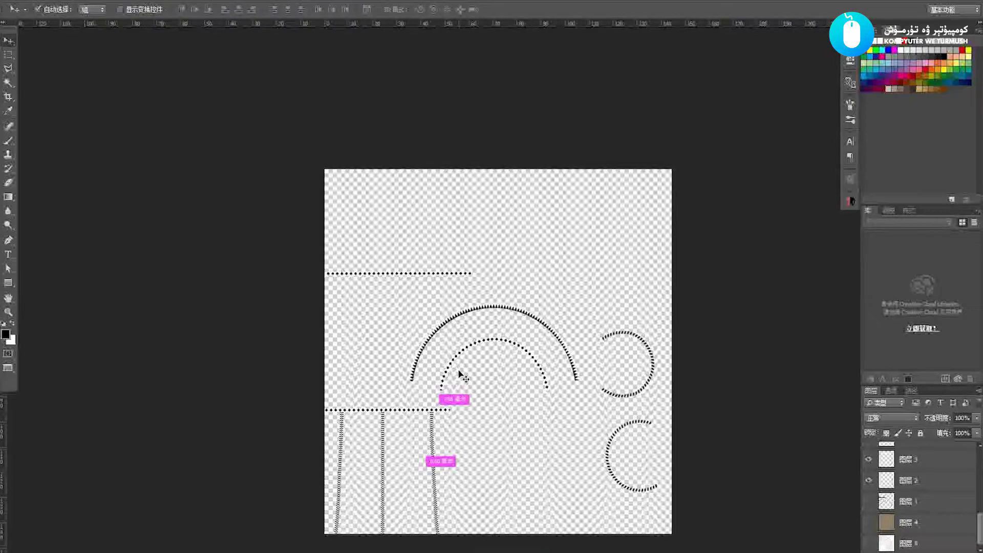
- Save a PNG copy of the pattern as head_uv.png in the Tex folder, replacing the existing file
{"action": "key", "text": "ctrl+shift+s"}
{"action": "left_click", "coordinate": [271, 237]}
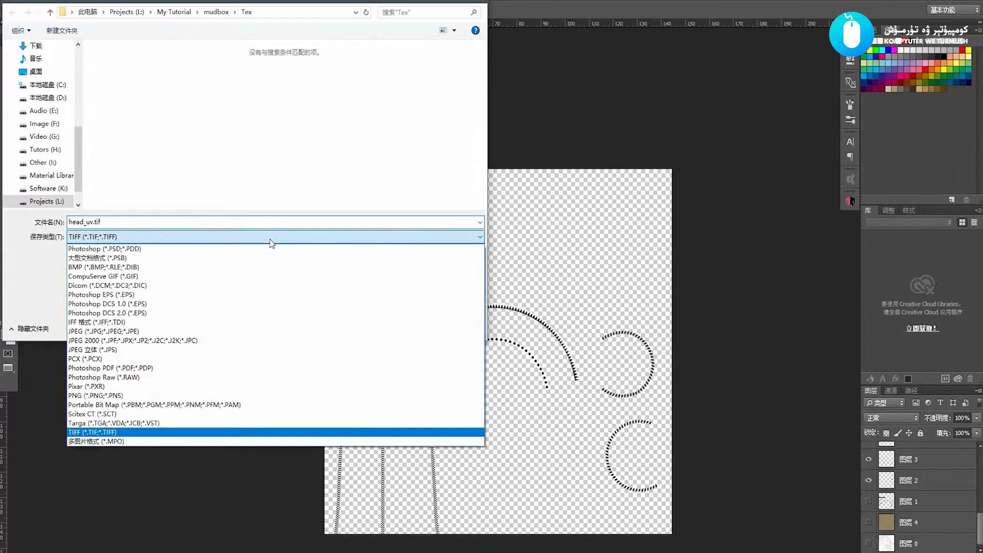
{"action": "left_click", "coordinate": [161, 397]}
{"action": "left_click", "coordinate": [404, 327]}
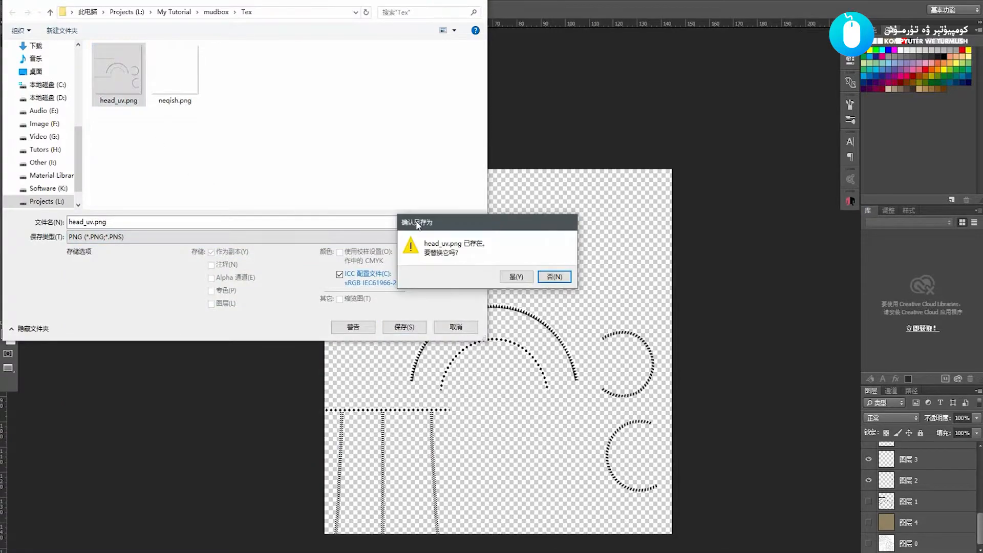
{"action": "left_click", "coordinate": [512, 277]}
{"action": "left_click", "coordinate": [521, 170]}
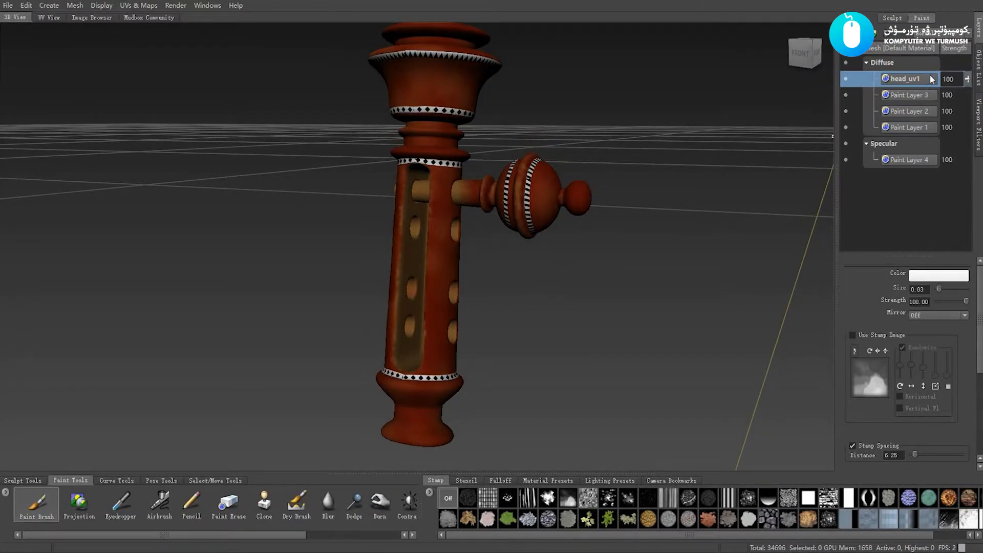
- Switch to Mudbox and import head_uv.png as a new paint layer in the Diffuse channel
{"action": "right_click", "coordinate": [919, 79]}
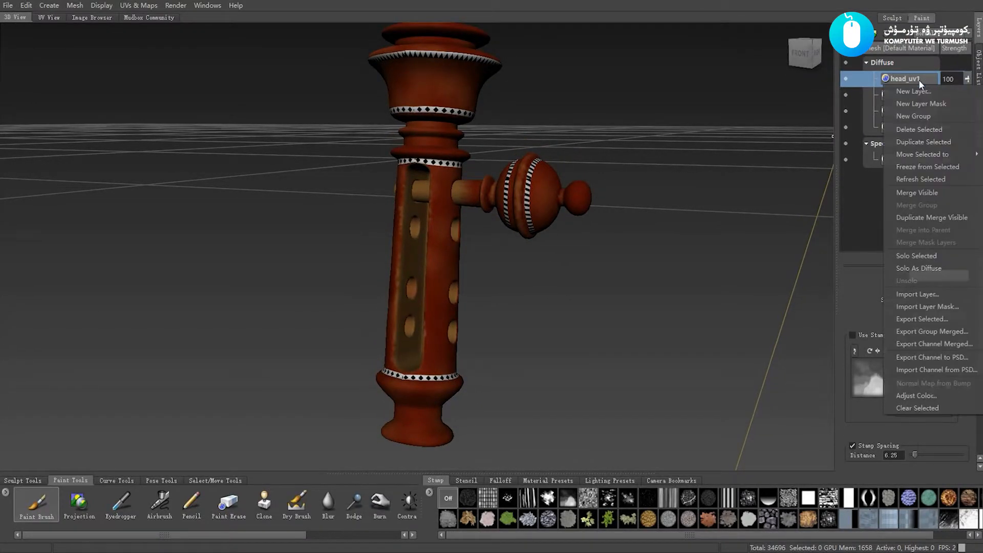
{"action": "left_click", "coordinate": [933, 294]}
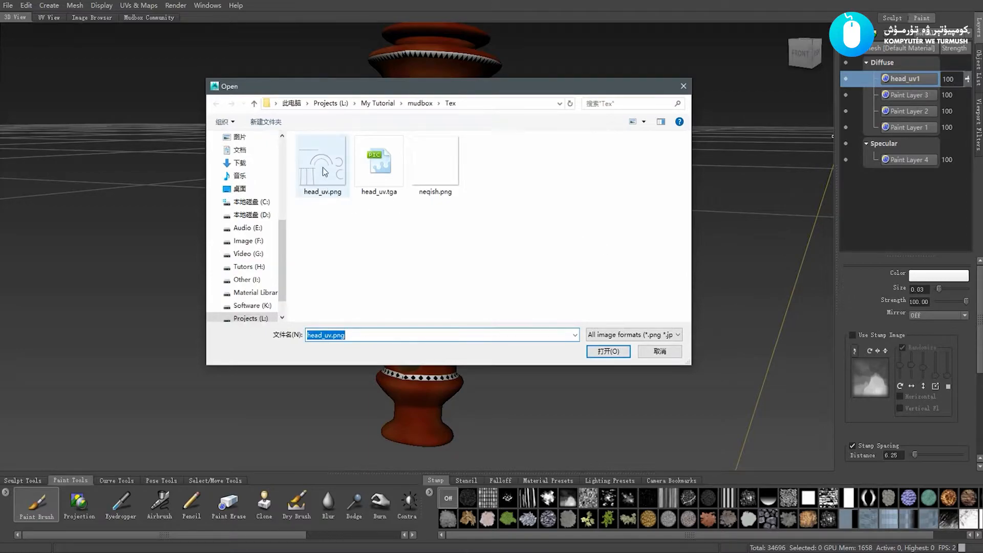
{"action": "double_click", "coordinate": [323, 168]}
{"action": "left_click", "coordinate": [488, 290]}
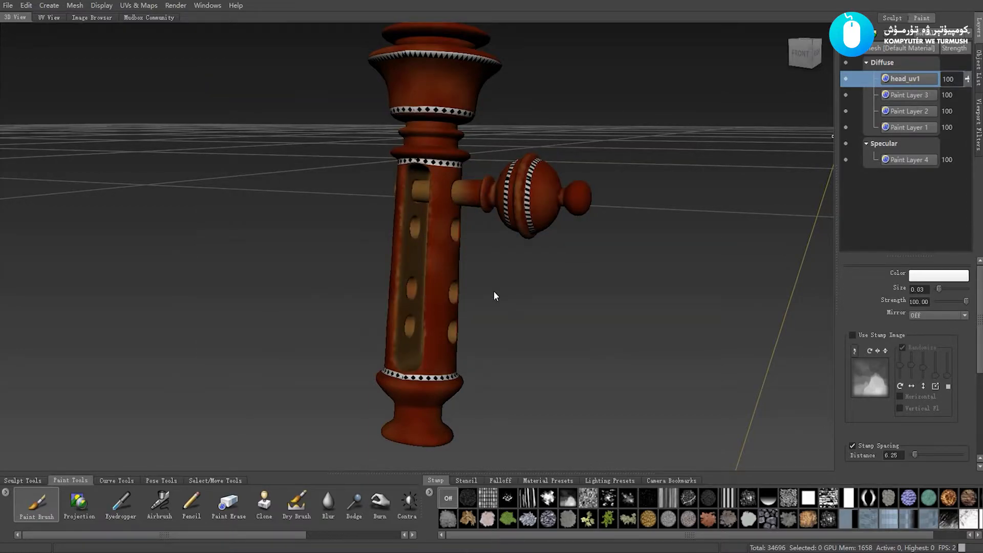
- Hide the old head_uv1 paint layer and check the newly imported chevron bands on the shaft
{"action": "left_click_drag", "start_coordinate": [507, 278], "coordinate": [729, 275], "text": "alt"}
{"action": "left_click", "coordinate": [846, 95]}
{"action": "left_click_drag", "start_coordinate": [533, 263], "coordinate": [312, 213], "text": "alt"}
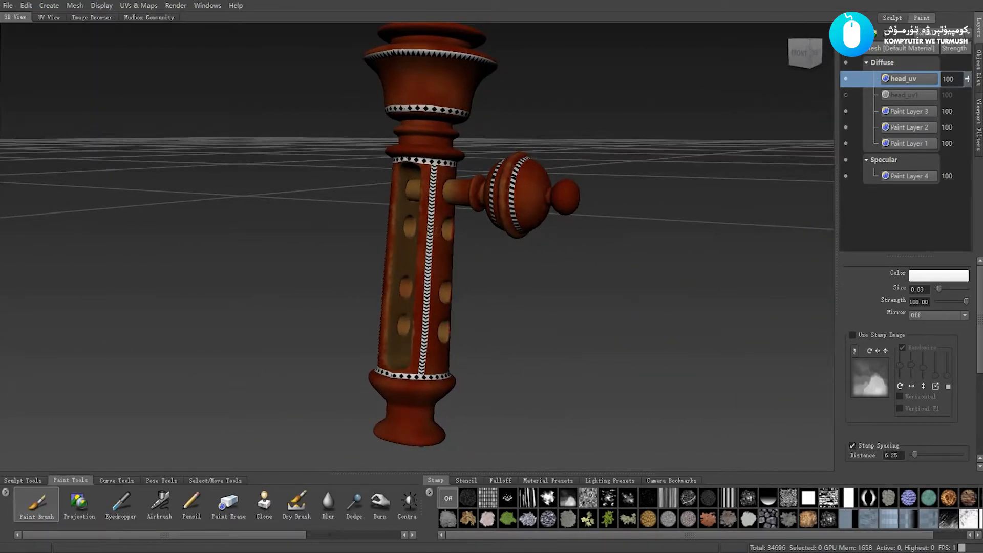
{"action": "left_click_drag", "start_coordinate": [428, 261], "coordinate": [461, 207], "text": "alt"}
{"action": "scroll", "coordinate": [443, 198], "scroll_direction": "up", "scroll_amount": 3}
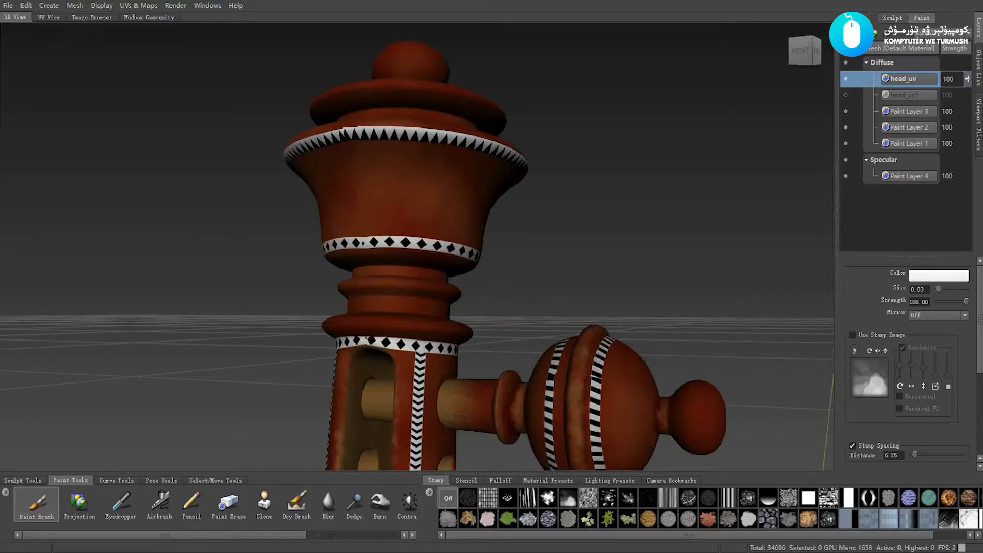
- Delete the old head_uv1 paint layer from the Diffuse channel
{"action": "mouse_move", "coordinate": [417, 242]}
{"action": "left_mouse_down", "text": "alt"}
{"action": "mouse_move", "coordinate": [459, 243]}
{"action": "mouse_move", "coordinate": [459, 261]}
{"action": "left_mouse_up", "text": "alt"}
{"action": "key", "text": "ctrl+z"}
{"action": "scroll", "coordinate": [458, 242], "scroll_direction": "down", "scroll_amount": 2}
{"action": "right_click", "coordinate": [893, 95]}
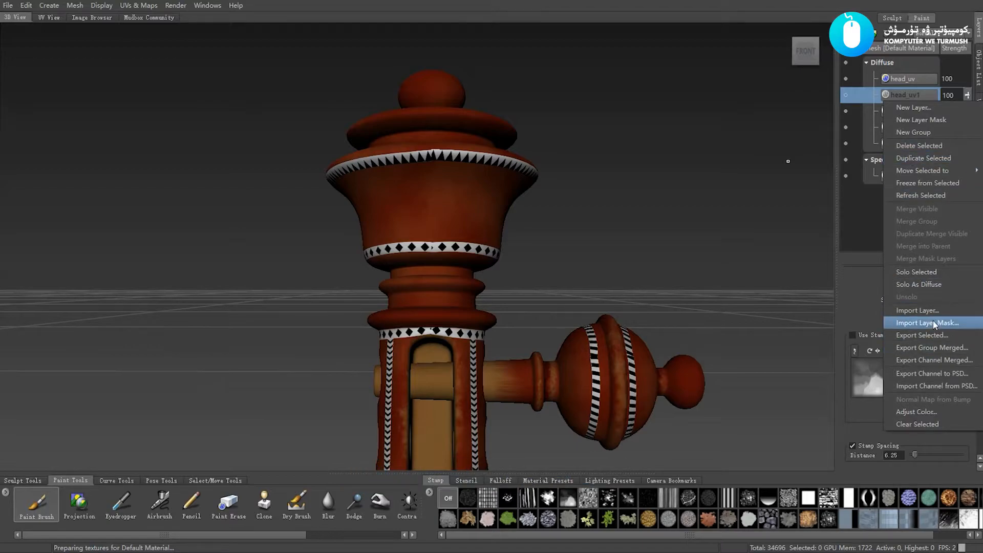
{"action": "left_click", "coordinate": [926, 148]}
{"action": "left_click_drag", "start_coordinate": [550, 238], "coordinate": [517, 249], "text": "alt"}
{"action": "scroll", "coordinate": [550, 269], "scroll_direction": "up", "scroll_amount": 2}
{"action": "scroll", "coordinate": [512, 241], "scroll_direction": "up", "scroll_amount": 3}
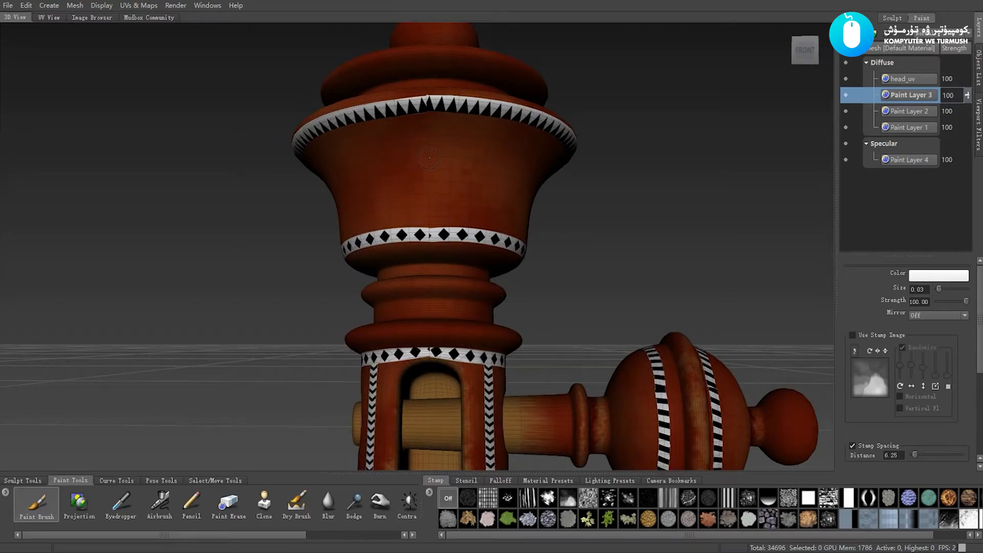
{"action": "left_click_drag", "start_coordinate": [429, 158], "coordinate": [434, 191]}
{"action": "scroll", "coordinate": [433, 190], "scroll_direction": "up", "scroll_amount": 1}
{"action": "key", "text": "ctrl+z"}
{"action": "scroll", "coordinate": [432, 189], "scroll_direction": "up", "scroll_amount": 2}
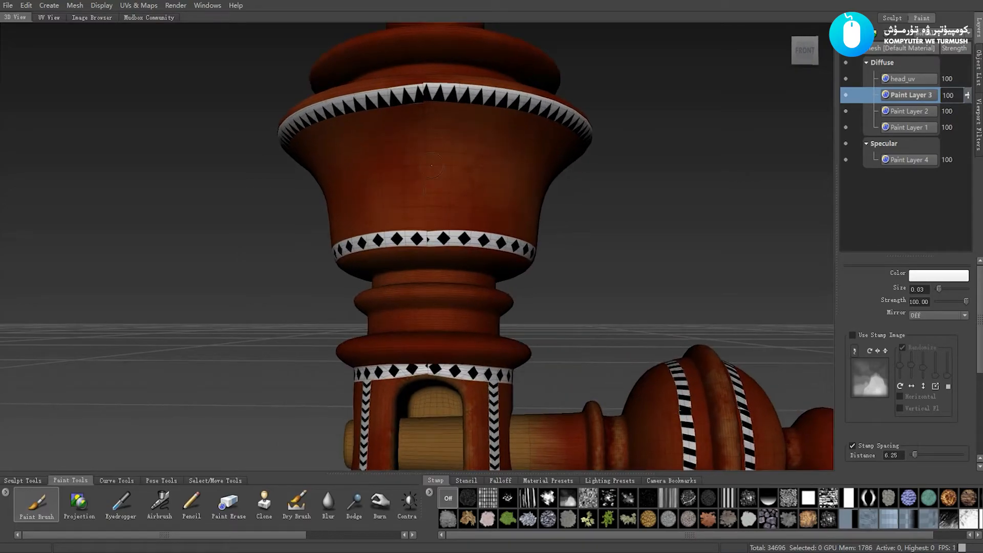
{"action": "mouse_move", "coordinate": [427, 159]}
{"action": "left_mouse_down"}
{"action": "mouse_move", "coordinate": [436, 192]}
{"action": "mouse_move", "coordinate": [474, 198]}
{"action": "mouse_move", "coordinate": [461, 190]}
{"action": "mouse_move", "coordinate": [467, 163]}
{"action": "mouse_move", "coordinate": [465, 194]}
{"action": "left_mouse_up"}
{"action": "key", "text": "ctrl+z"}
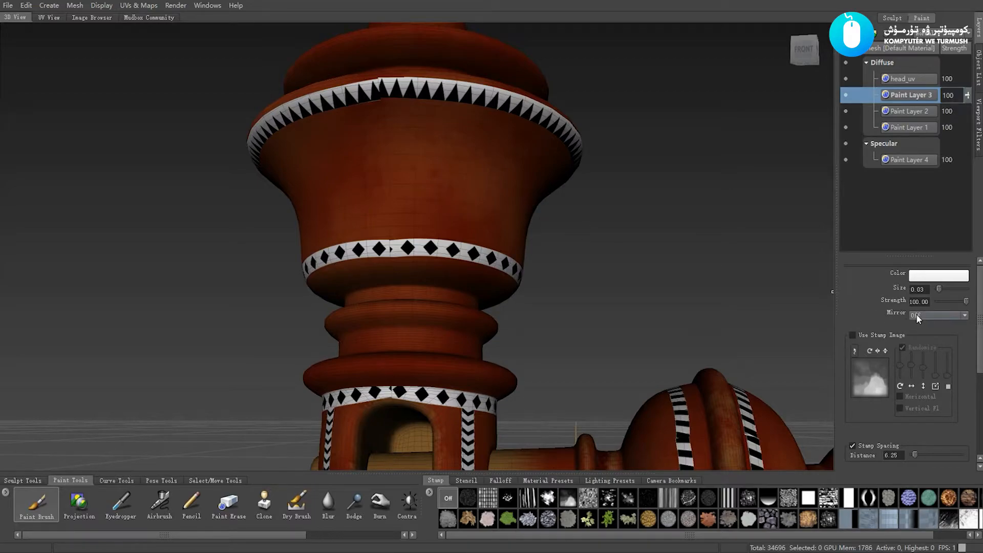
- Turn on X mirroring for the Paint Brush and paint short white marks around the flared head on Paint Layer 3
{"action": "left_click", "coordinate": [934, 315]}
{"action": "left_click", "coordinate": [933, 331]}
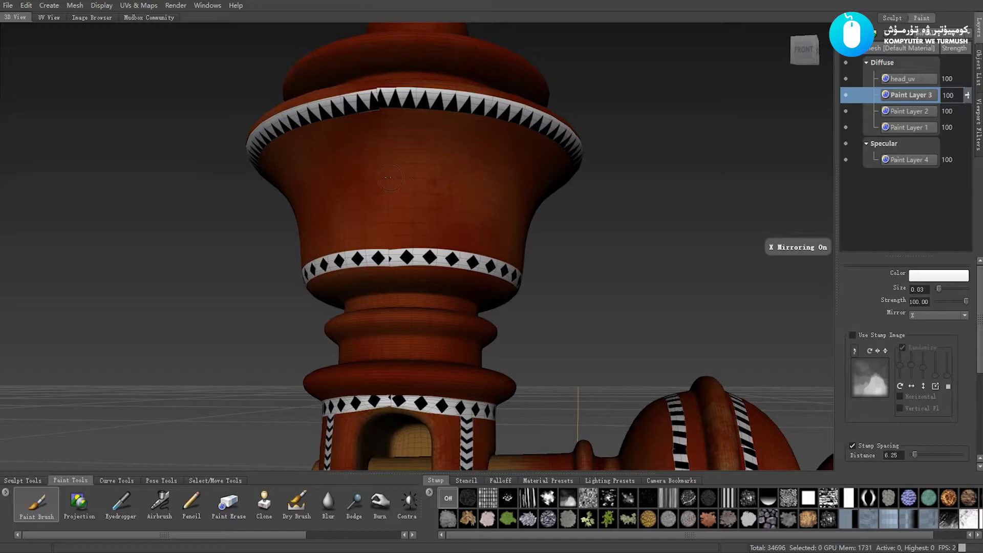
{"action": "left_click", "coordinate": [390, 178]}
{"action": "left_click_drag", "start_coordinate": [390, 178], "coordinate": [403, 210]}
{"action": "left_click", "coordinate": [446, 186]}
{"action": "mouse_move", "coordinate": [446, 186]}
{"action": "left_mouse_down"}
{"action": "mouse_move", "coordinate": [319, 204]}
{"action": "mouse_move", "coordinate": [432, 207]}
{"action": "mouse_move", "coordinate": [310, 207]}
{"action": "left_mouse_up"}
{"action": "left_click", "coordinate": [326, 189]}
{"action": "left_click_drag", "start_coordinate": [375, 219], "coordinate": [335, 246]}
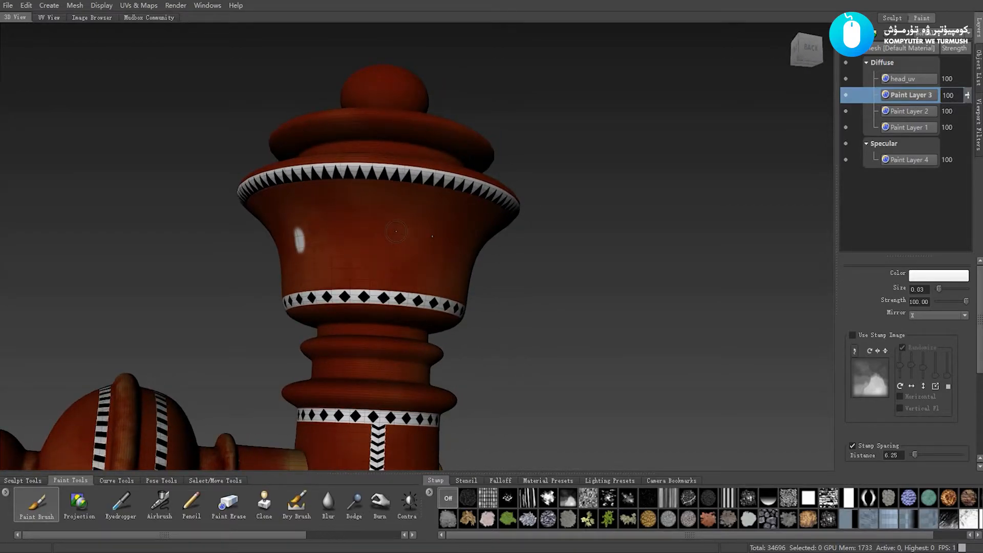
- Paint further white marks around the flared head, including a long vertical stroke on the side and a short one at the back
{"action": "mouse_move", "coordinate": [415, 237]}
{"action": "left_mouse_down"}
{"action": "mouse_move", "coordinate": [379, 284]}
{"action": "mouse_move", "coordinate": [379, 258]}
{"action": "left_mouse_up"}
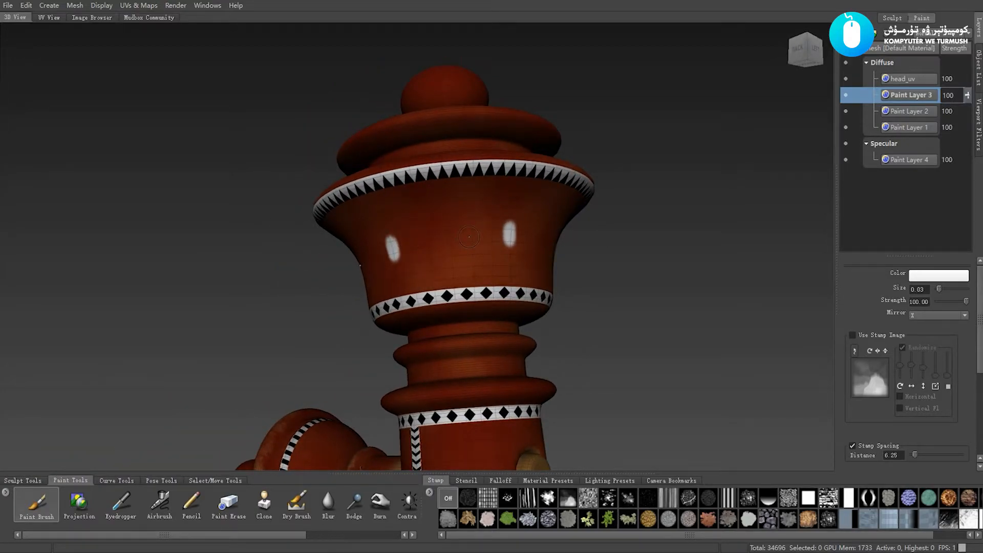
{"action": "left_click_drag", "start_coordinate": [494, 232], "coordinate": [461, 228]}
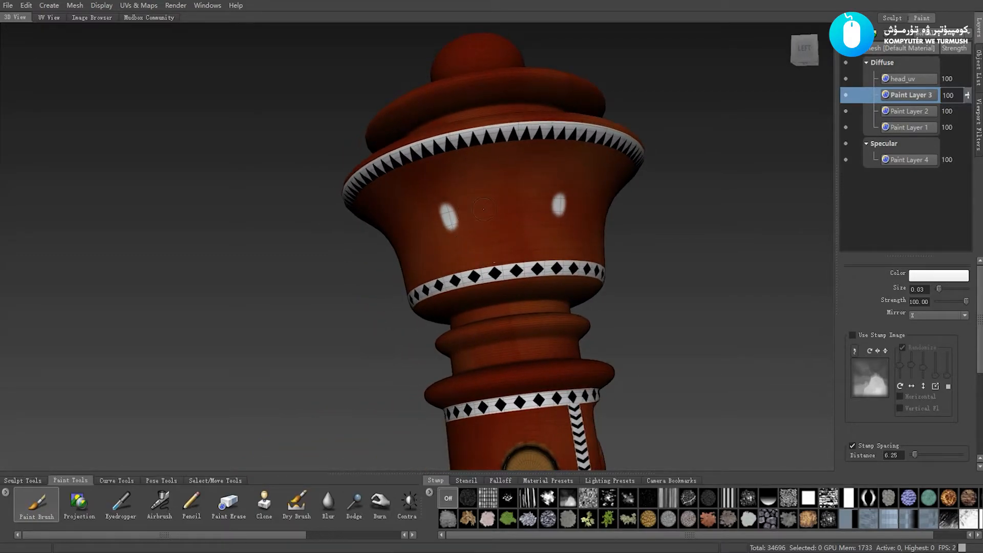
{"action": "left_click_drag", "start_coordinate": [533, 201], "coordinate": [443, 247]}
{"action": "mouse_move", "coordinate": [370, 252]}
{"action": "left_mouse_down"}
{"action": "mouse_move", "coordinate": [548, 287]}
{"action": "mouse_move", "coordinate": [524, 294]}
{"action": "mouse_move", "coordinate": [509, 259]}
{"action": "mouse_move", "coordinate": [564, 259]}
{"action": "mouse_move", "coordinate": [506, 236]}
{"action": "mouse_move", "coordinate": [483, 259]}
{"action": "mouse_move", "coordinate": [448, 269]}
{"action": "mouse_move", "coordinate": [634, 263]}
{"action": "mouse_move", "coordinate": [488, 250]}
{"action": "mouse_move", "coordinate": [490, 203]}
{"action": "left_mouse_up"}
{"action": "left_click_drag", "start_coordinate": [494, 244], "coordinate": [491, 256]}
{"action": "left_click_drag", "start_coordinate": [493, 257], "coordinate": [602, 281]}
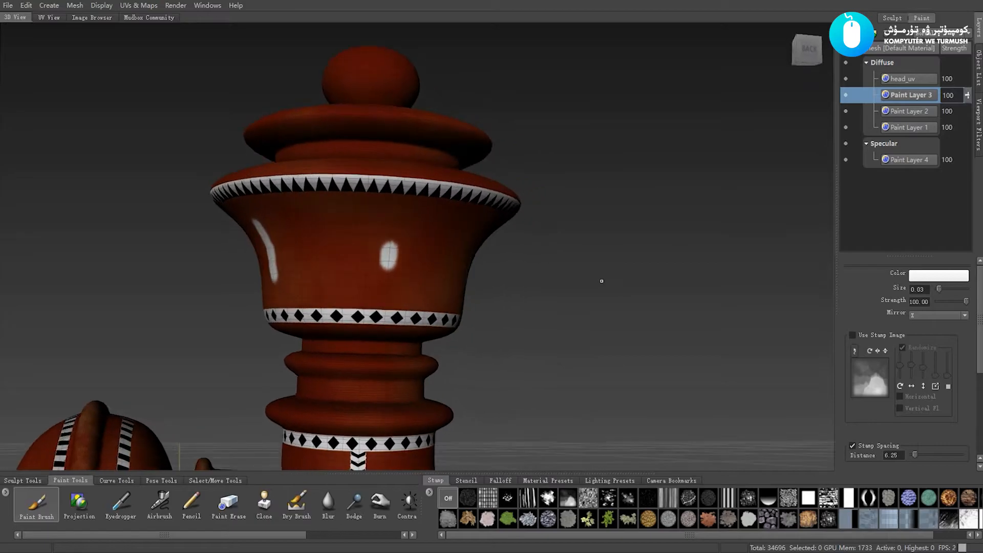
- Examine in the UV view where the white marks fall on the arch-shaped shell of the head
{"action": "left_click", "coordinate": [48, 19]}
{"action": "left_click_drag", "start_coordinate": [602, 159], "coordinate": [552, 252]}
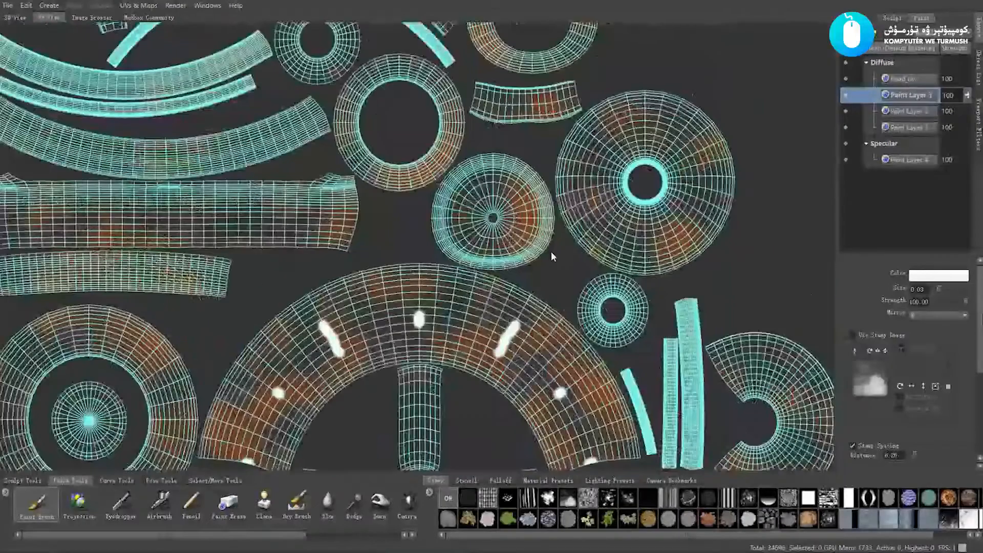
{"action": "left_click_drag", "start_coordinate": [381, 345], "coordinate": [432, 220]}
{"action": "scroll", "coordinate": [455, 246], "scroll_direction": "up", "scroll_amount": 2}
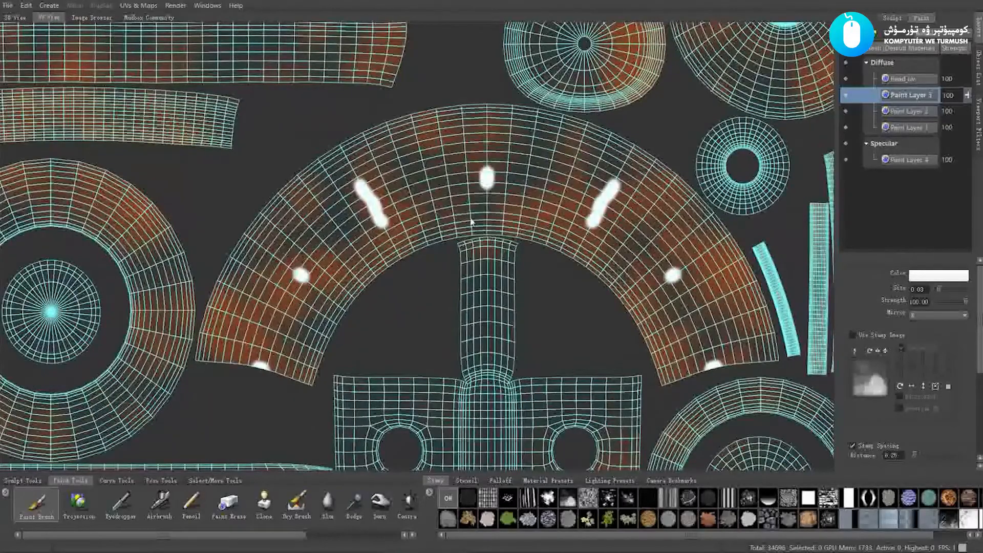
{"action": "left_click_drag", "start_coordinate": [551, 196], "coordinate": [543, 198]}
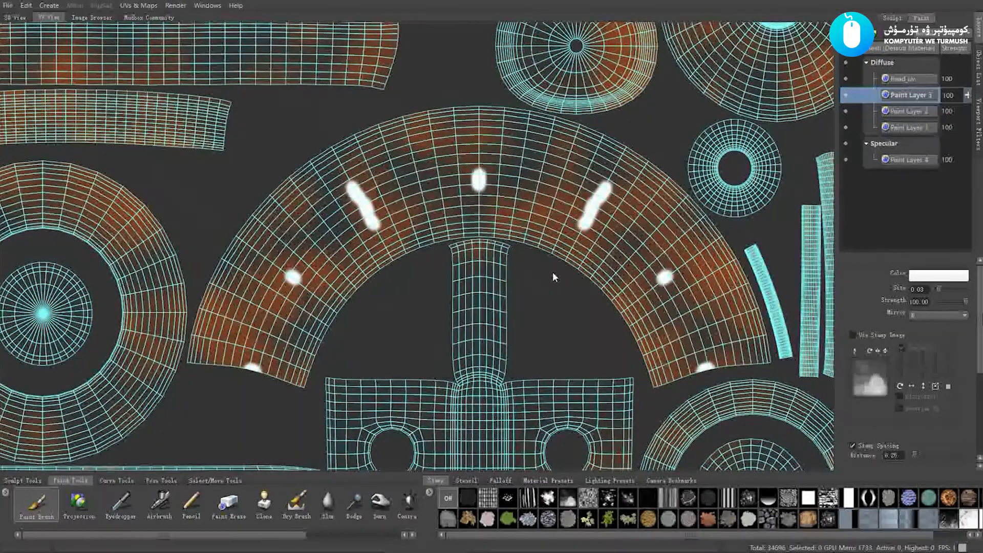
- Examine how the mirrored white marks sit on the arch-shaped shell relative to its wireframe and the neighbouring UV shells
{"action": "scroll", "coordinate": [552, 272], "scroll_direction": "down", "scroll_amount": 2}
{"action": "left_click_drag", "start_coordinate": [495, 247], "coordinate": [502, 231]}
{"action": "scroll", "coordinate": [518, 259], "scroll_direction": "down", "scroll_amount": 1}
{"action": "scroll", "coordinate": [481, 250], "scroll_direction": "up", "scroll_amount": 2}
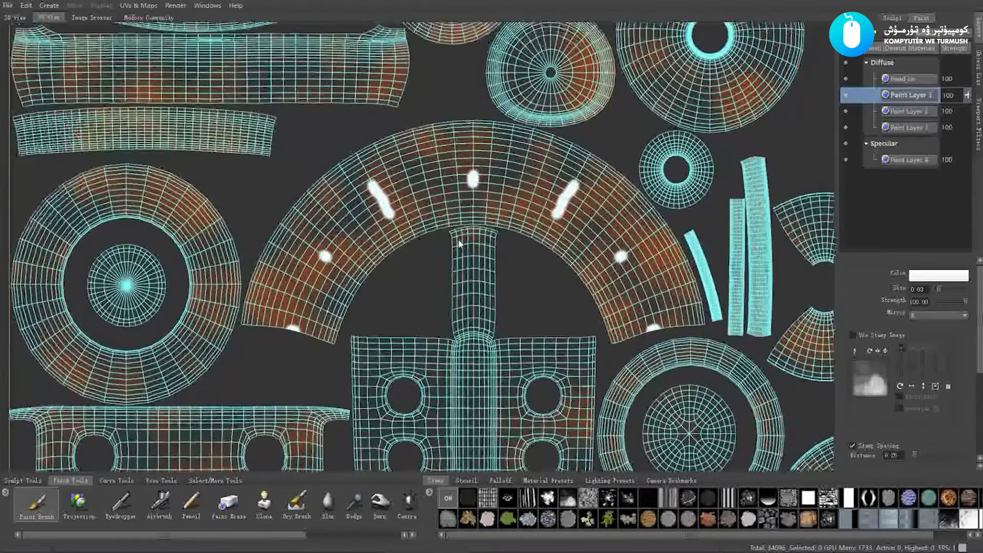
{"action": "scroll", "coordinate": [451, 293], "scroll_direction": "down", "scroll_amount": 1}
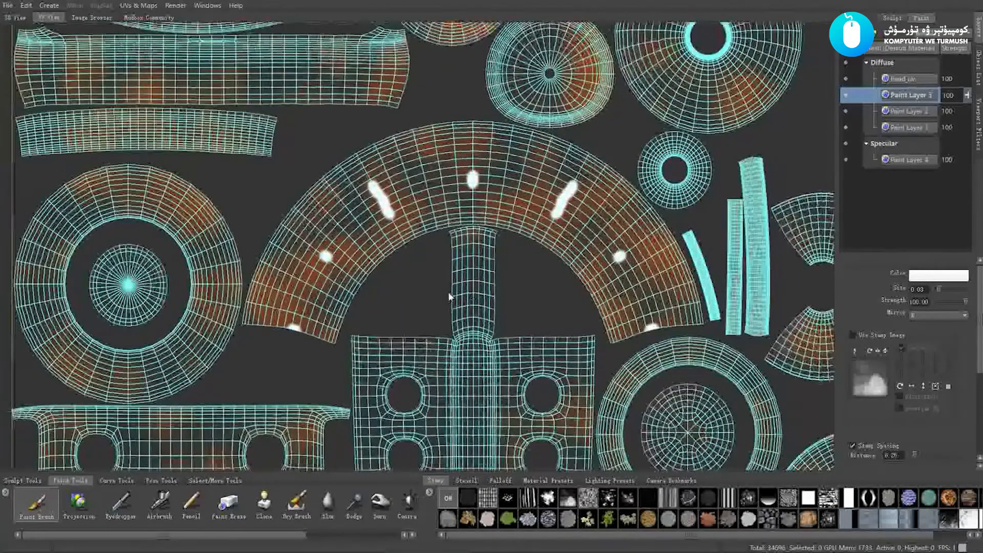
{"action": "scroll", "coordinate": [461, 332], "scroll_direction": "down", "scroll_amount": 1}
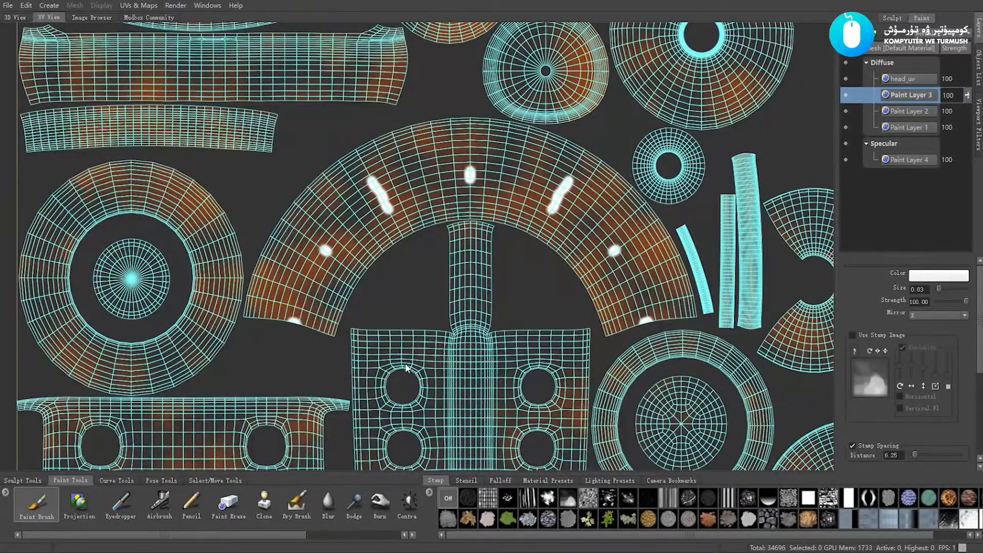
{"action": "scroll", "coordinate": [380, 378], "scroll_direction": "down", "scroll_amount": 1}
{"action": "left_click_drag", "start_coordinate": [379, 369], "coordinate": [383, 340]}
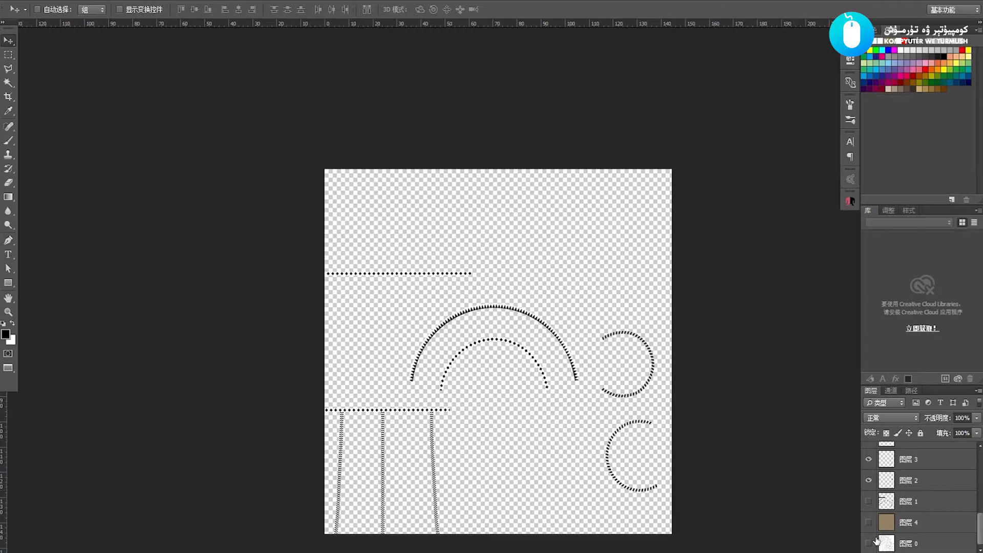
- Switch to Photoshop, show the UV wireframe layer 图层 0 and the brown layer 图层 4, and set 图层 4 to 50% opacity
{"action": "left_click", "coordinate": [869, 544]}
{"action": "key", "text": "z"}
{"action": "left_click_drag", "start_coordinate": [484, 349], "coordinate": [502, 296]}
{"action": "key", "text": "v"}
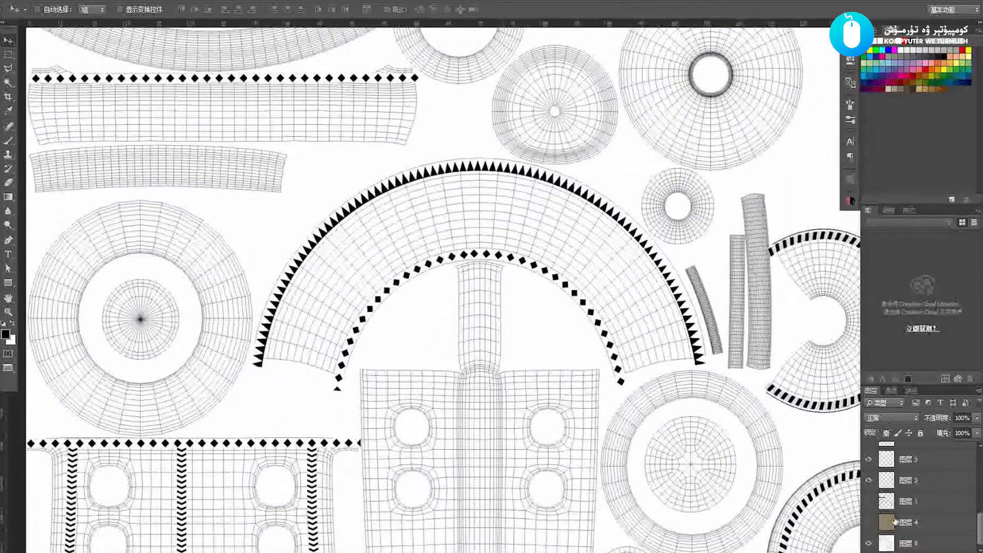
{"action": "left_click", "coordinate": [869, 522]}
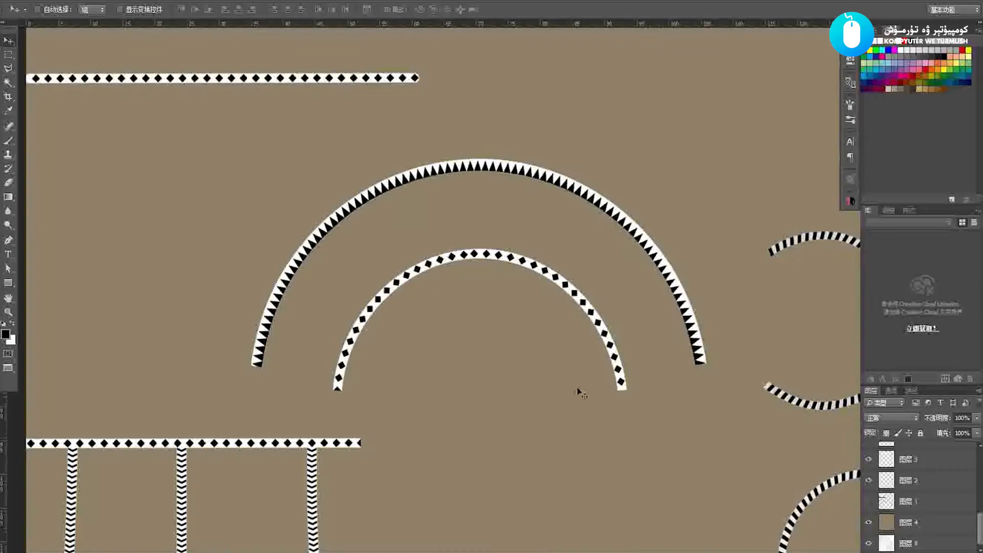
{"action": "left_click", "coordinate": [928, 525]}
{"action": "key", "text": "5"}
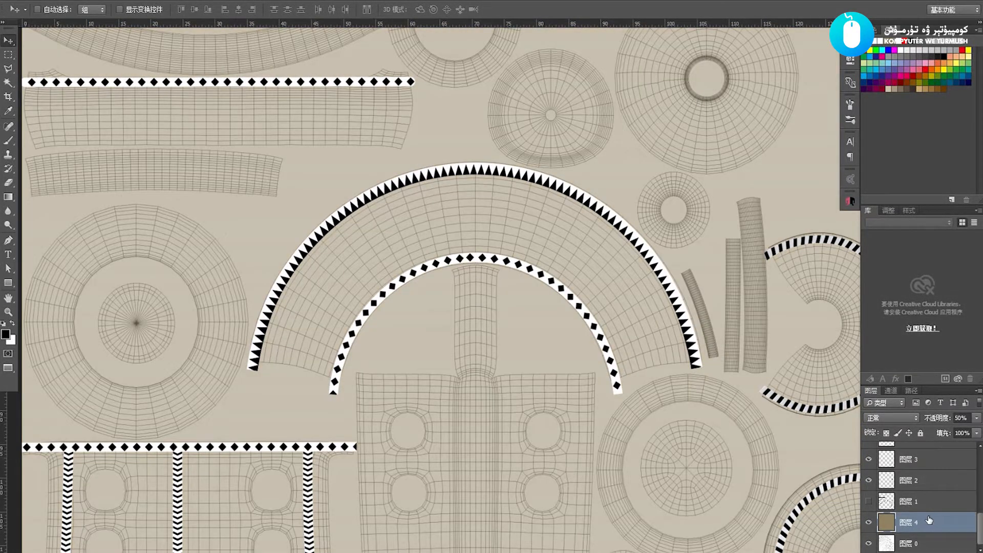
- Add a new empty layer directly above 图层 8 拷贝 with the default settings
{"action": "scroll", "coordinate": [944, 486], "scroll_direction": "up", "scroll_amount": 5}
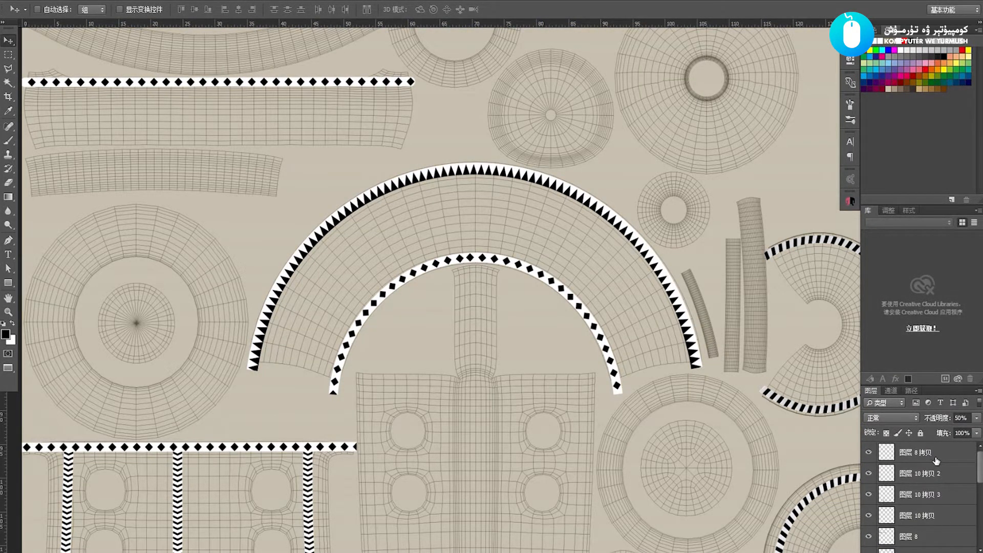
{"action": "left_click", "coordinate": [936, 460]}
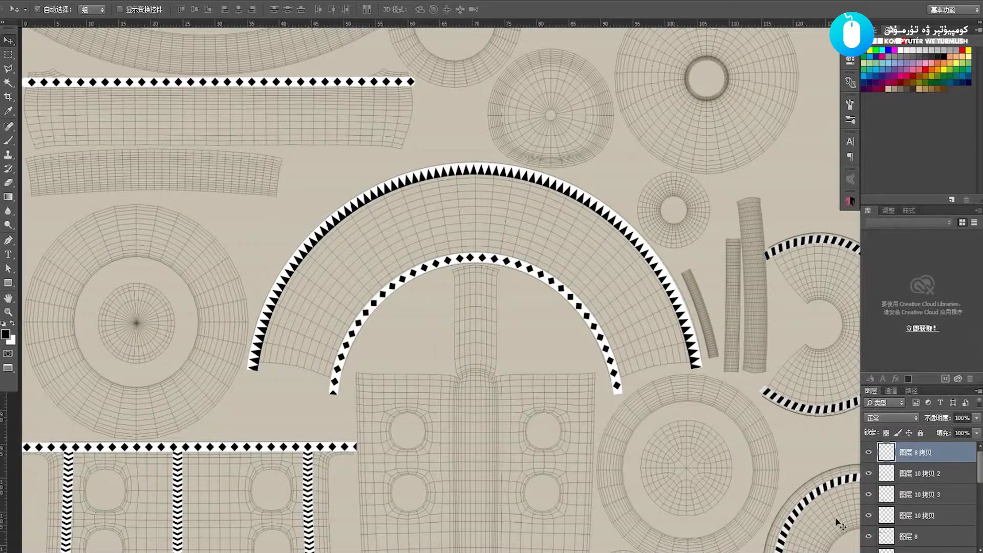
{"action": "key", "text": "z"}
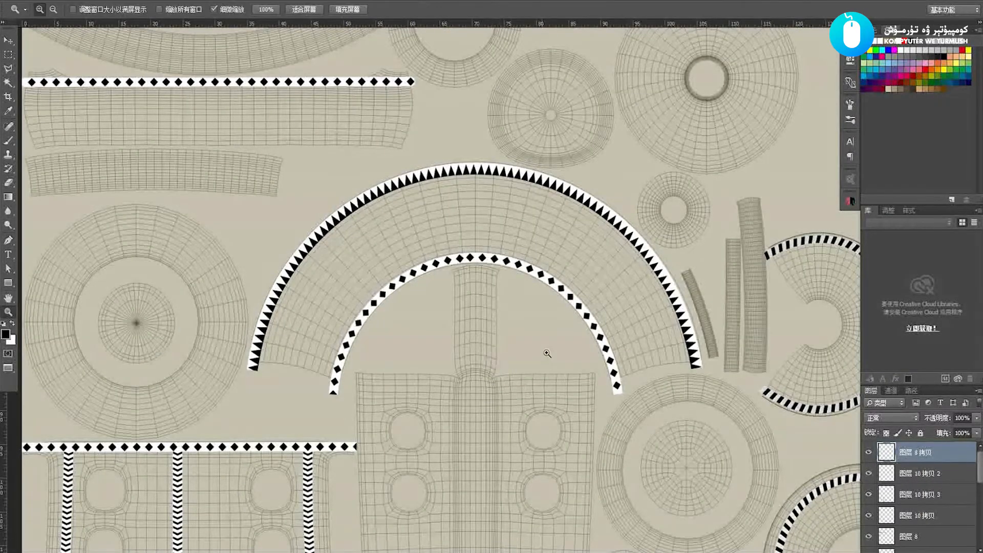
{"action": "left_click", "coordinate": [535, 354], "text": "alt"}
{"action": "key", "text": "v"}
{"action": "left_click", "coordinate": [888, 452], "text": "ctrl"}
{"action": "key", "text": "ctrl+d"}
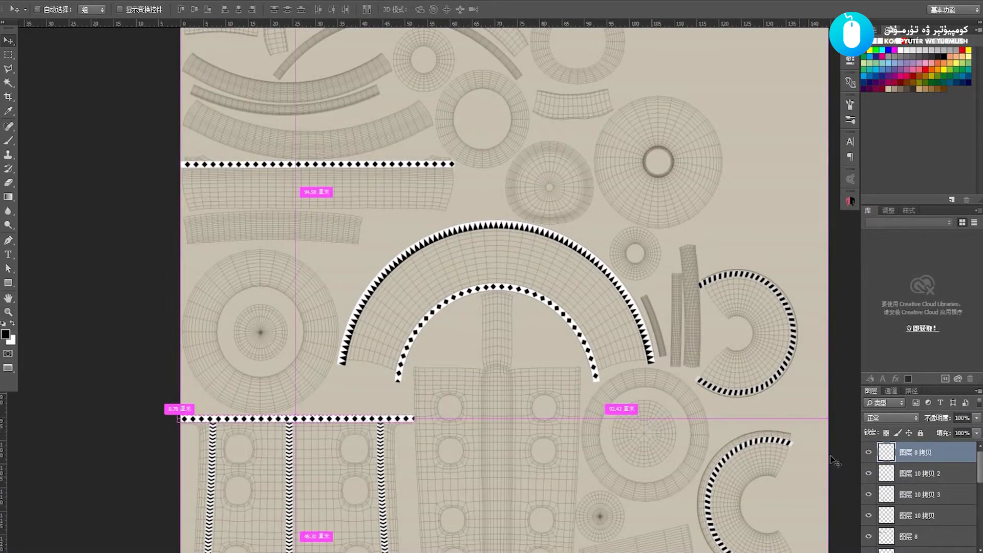
{"action": "key", "text": "ctrl+shift+n"}
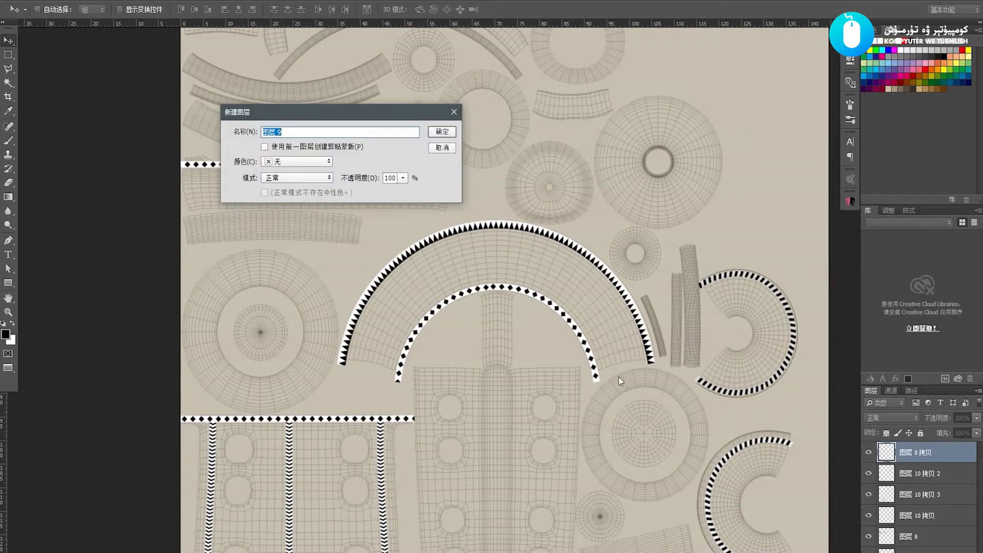
{"action": "key", "text": "Return"}
{"action": "scroll", "coordinate": [479, 275], "scroll_direction": "down", "scroll_amount": 2}
{"action": "key", "text": "z"}
{"action": "mouse_move", "coordinate": [489, 287]}
{"action": "left_mouse_down"}
{"action": "mouse_move", "coordinate": [472, 279]}
{"action": "mouse_move", "coordinate": [490, 290]}
{"action": "mouse_move", "coordinate": [490, 273]}
{"action": "left_mouse_up"}
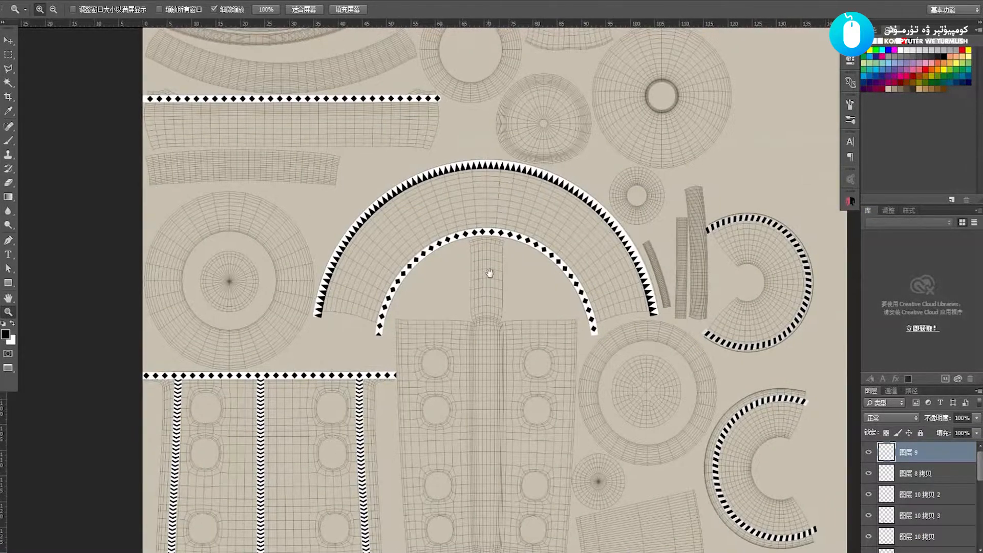
{"action": "key", "text": "v"}
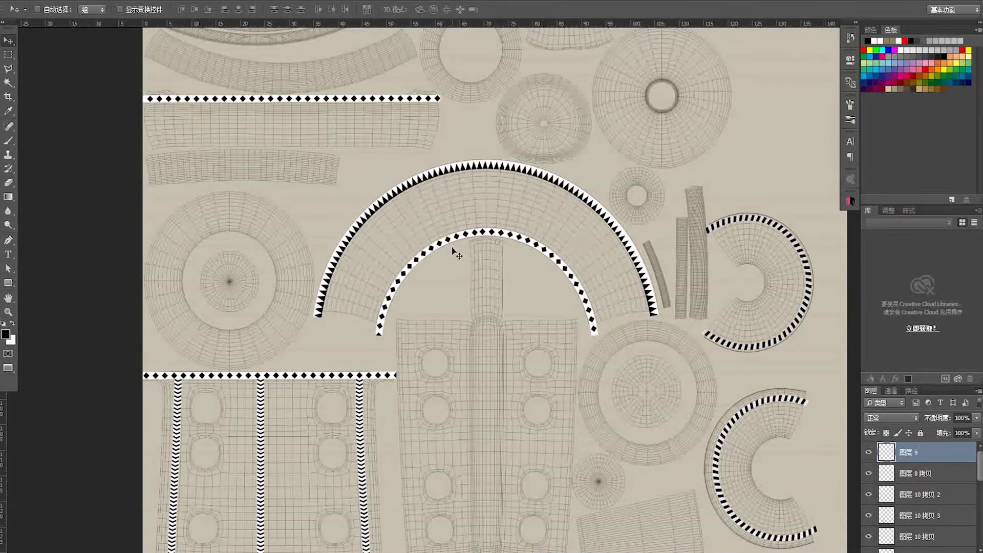
- Duplicate the upper straight diamond band and place the copy across the round shells above the arch's right half
{"action": "left_click_drag", "start_coordinate": [450, 241], "coordinate": [445, 257]}
{"action": "right_click", "coordinate": [377, 116]}
{"action": "left_click", "coordinate": [386, 122]}
{"action": "left_click_drag", "start_coordinate": [375, 118], "coordinate": [443, 236]}
{"action": "key", "text": "ctrl+z"}
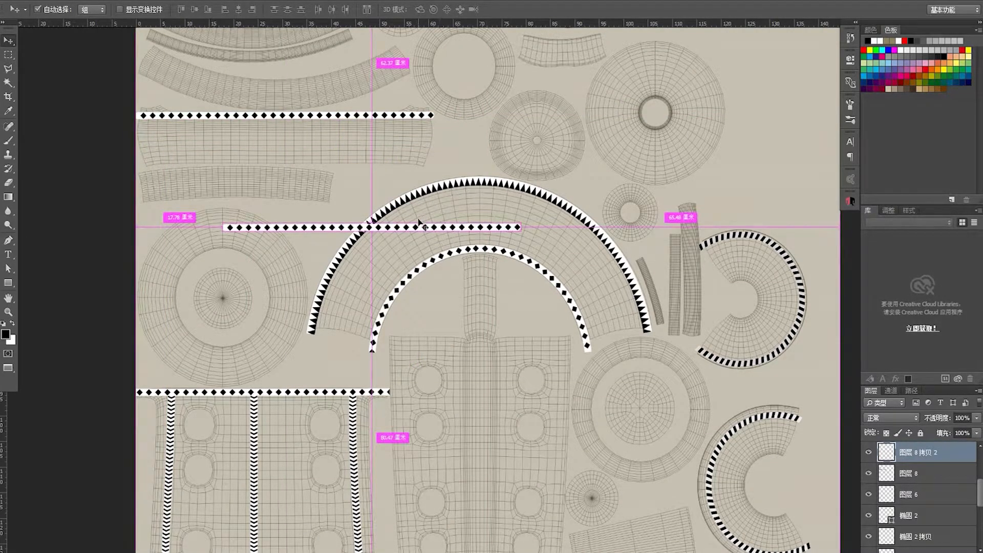
{"action": "left_click_drag", "start_coordinate": [370, 235], "coordinate": [569, 146]}
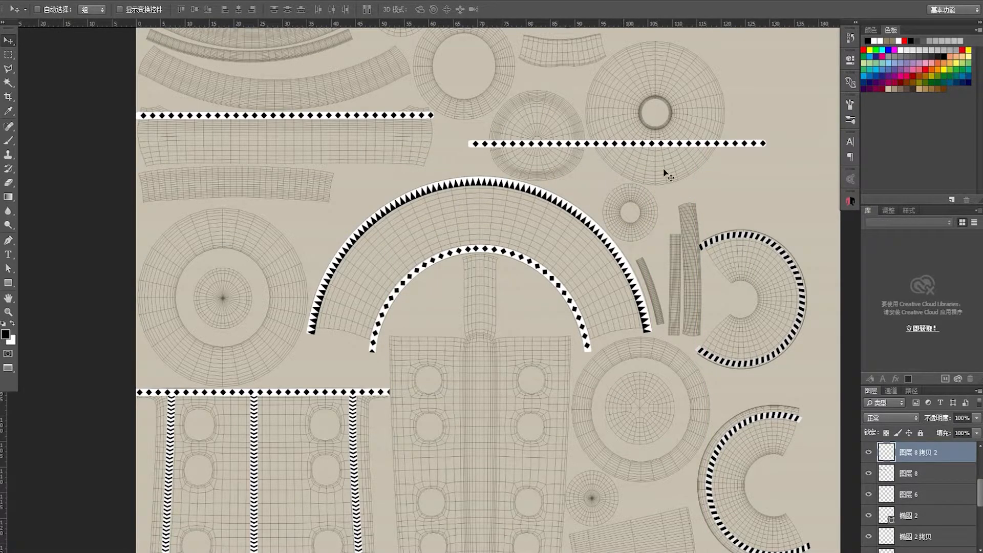
- Cut off the right-hand part of the copied horizontal diamond band with a rectangular selection
{"action": "key", "text": "m"}
{"action": "left_click_drag", "start_coordinate": [802, 107], "coordinate": [606, 183]}
{"action": "key", "text": "Delete"}
{"action": "key", "text": "ctrl+d"}
{"action": "key", "text": "v"}
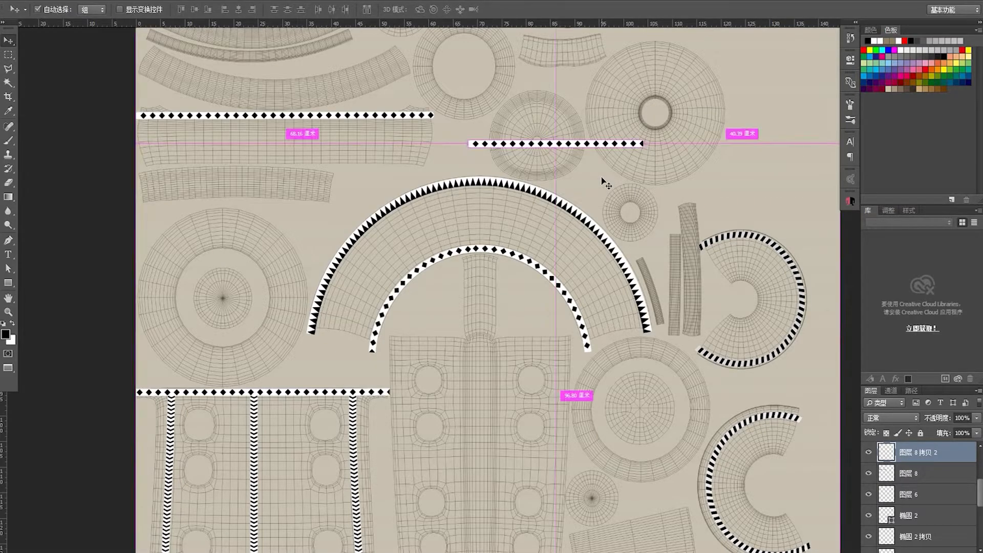
- Rotate the shortened diamond band 90° counter-clockwise and move it onto the middle of the arch-shaped shell, starting at its outer edge
{"action": "key", "text": "ctrl+t"}
{"action": "right_click", "coordinate": [602, 178]}
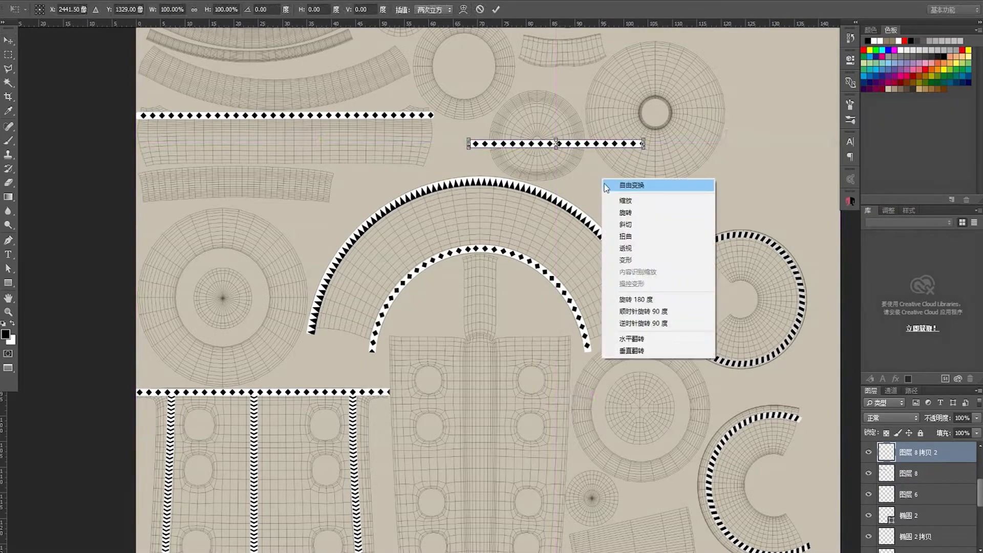
{"action": "left_click", "coordinate": [653, 327]}
{"action": "key", "text": "Return"}
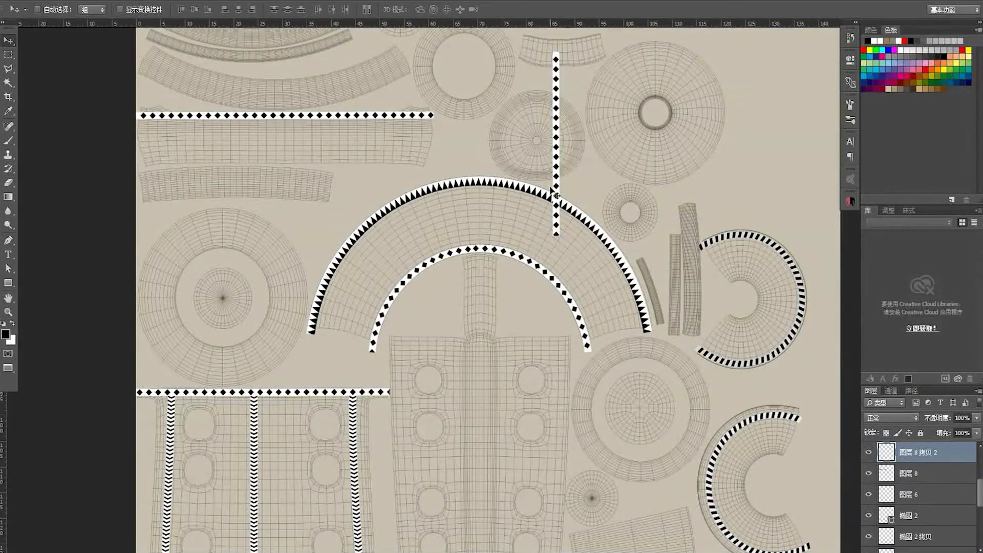
{"action": "left_click_drag", "start_coordinate": [555, 195], "coordinate": [479, 334]}
{"action": "key", "text": "z"}
{"action": "left_click", "coordinate": [481, 217]}
{"action": "key", "text": "v"}
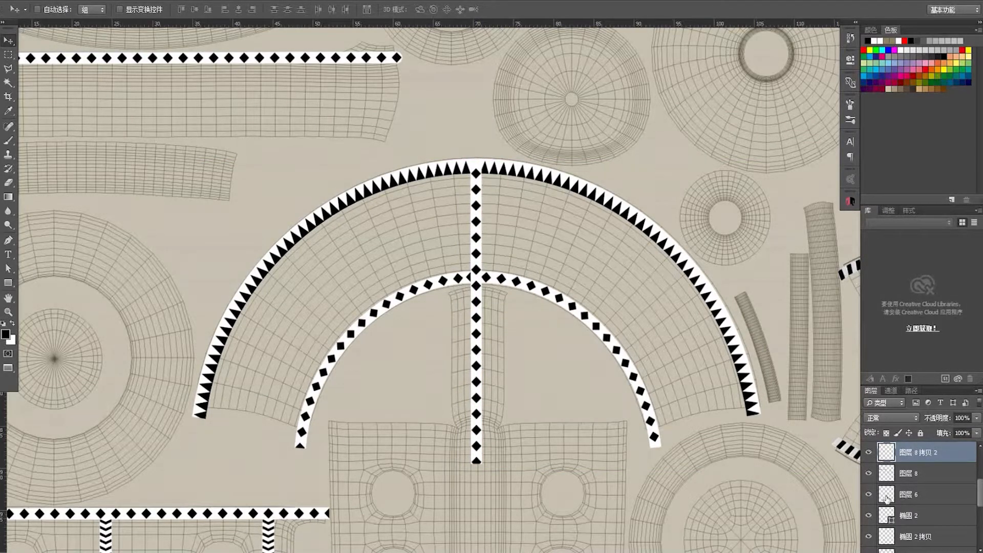
- Delete the shape layer 椭圆 2 and move 椭圆 2 拷贝 down to just above 图层 2
{"action": "left_click", "coordinate": [919, 516]}
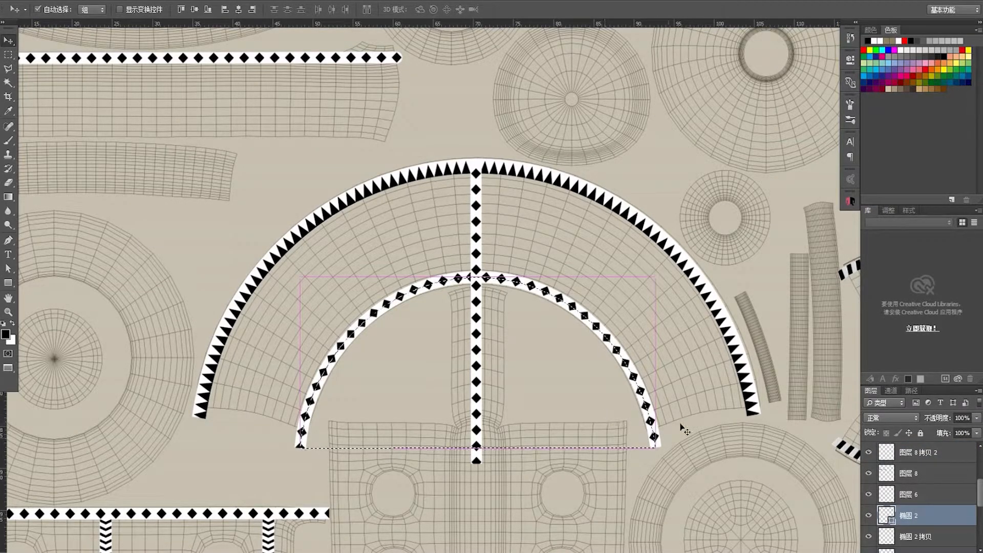
{"action": "key", "text": "Delete"}
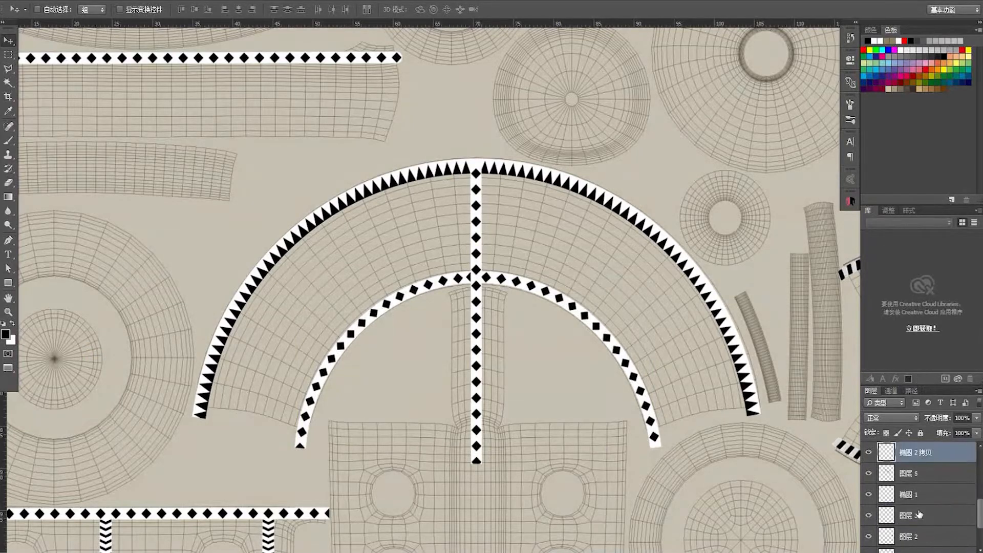
{"action": "left_click", "coordinate": [869, 453]}
{"action": "left_click", "coordinate": [871, 455]}
{"action": "left_click_drag", "start_coordinate": [910, 453], "coordinate": [915, 528]}
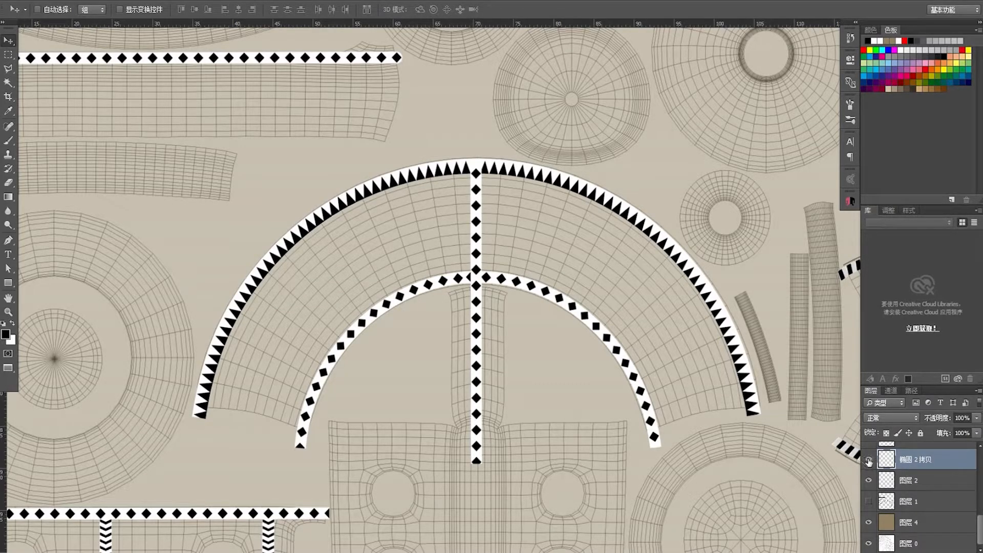
- Toggle the visibility of 图层 2 and its neighbouring layers to check which band each one holds
{"action": "left_click", "coordinate": [869, 481]}
{"action": "left_click", "coordinate": [869, 481]}
{"action": "left_click", "coordinate": [869, 481]}
{"action": "left_click", "coordinate": [869, 481]}
{"action": "scroll", "coordinate": [869, 482], "scroll_direction": "up", "scroll_amount": 1}
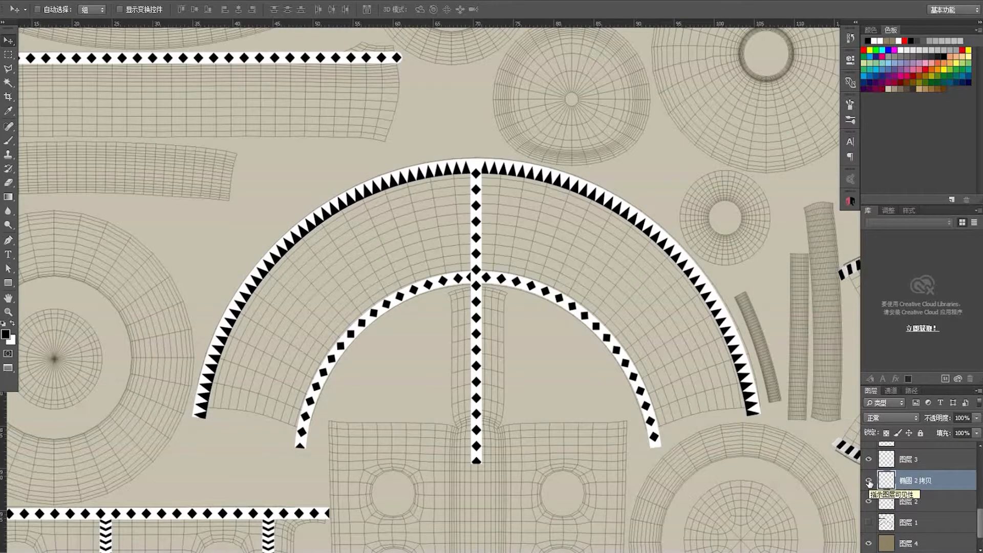
{"action": "left_click", "coordinate": [868, 502]}
{"action": "left_click", "coordinate": [868, 502]}
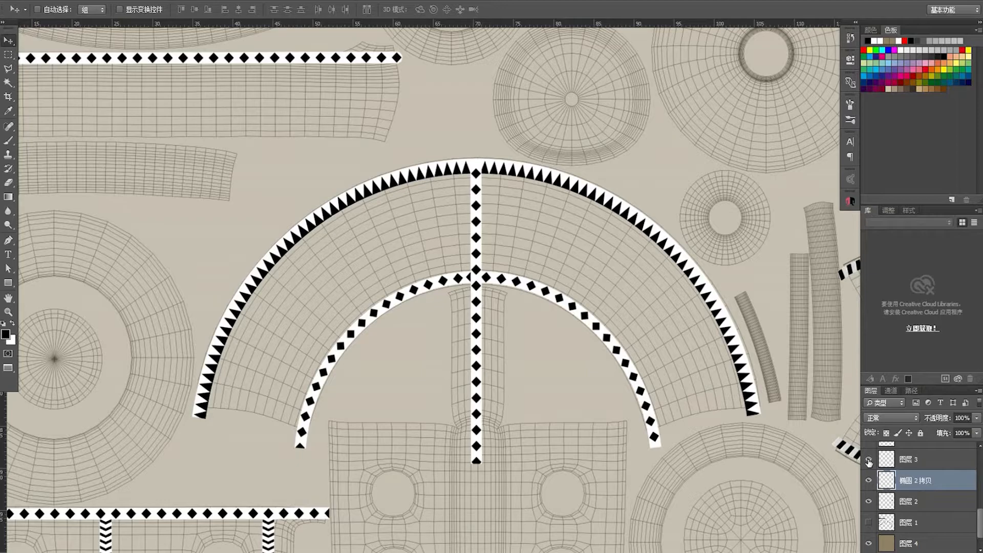
{"action": "scroll", "coordinate": [869, 463], "scroll_direction": "up", "scroll_amount": 1}
{"action": "left_click", "coordinate": [869, 459]}
{"action": "left_click", "coordinate": [869, 459]}
- Select the vertical diamond band and nudge it slightly onto the centre line of the arch
{"action": "right_click", "coordinate": [590, 323]}
{"action": "left_click", "coordinate": [603, 323]}
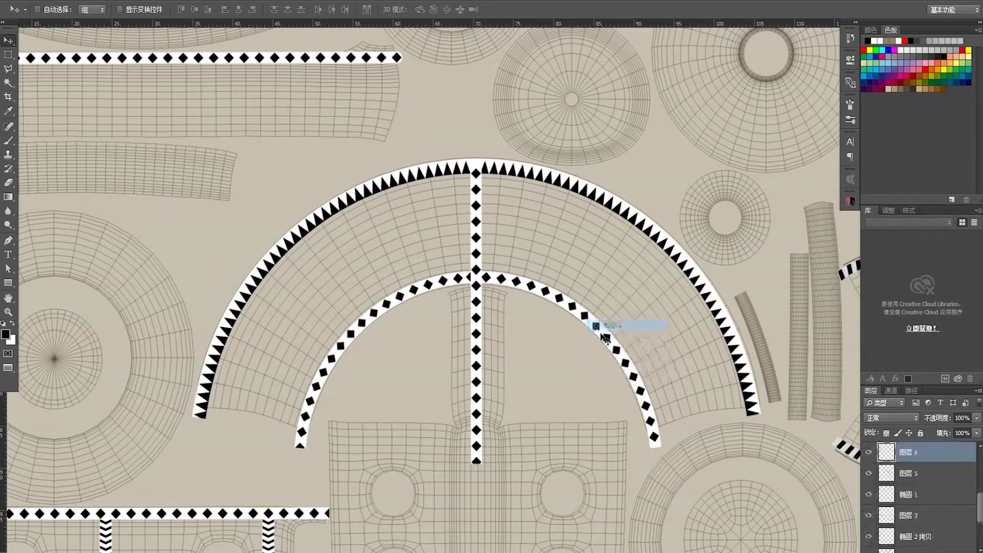
{"action": "scroll", "coordinate": [896, 481], "scroll_direction": "down", "scroll_amount": 1}
{"action": "right_click", "coordinate": [476, 338]}
{"action": "left_click", "coordinate": [494, 341]}
{"action": "left_click_drag", "start_coordinate": [492, 347], "coordinate": [487, 335]}
- Try shifting the inner diamond arc on 图层 6 up and to the left
{"action": "right_click", "coordinate": [459, 280]}
{"action": "left_click", "coordinate": [472, 285]}
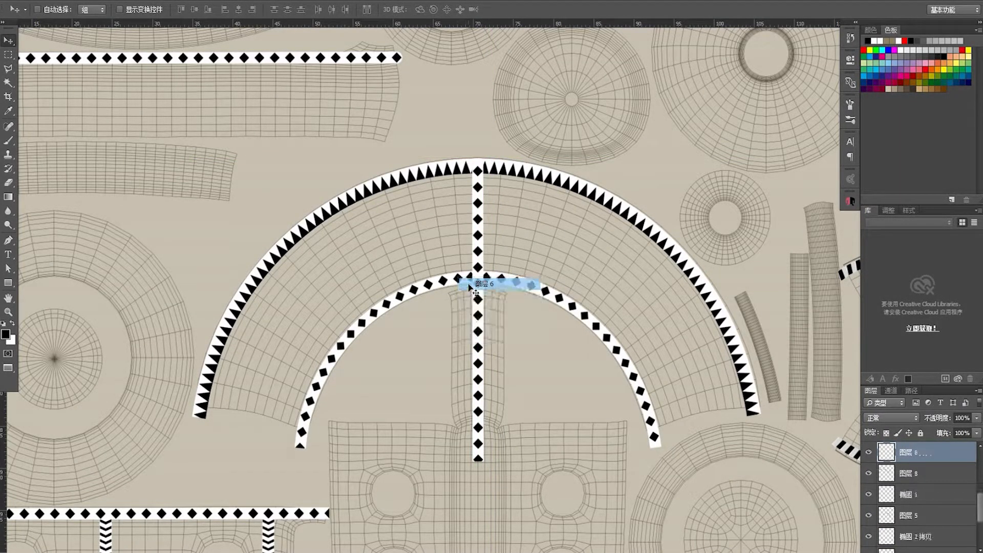
{"action": "scroll", "coordinate": [918, 481], "scroll_direction": "down", "scroll_amount": 3}
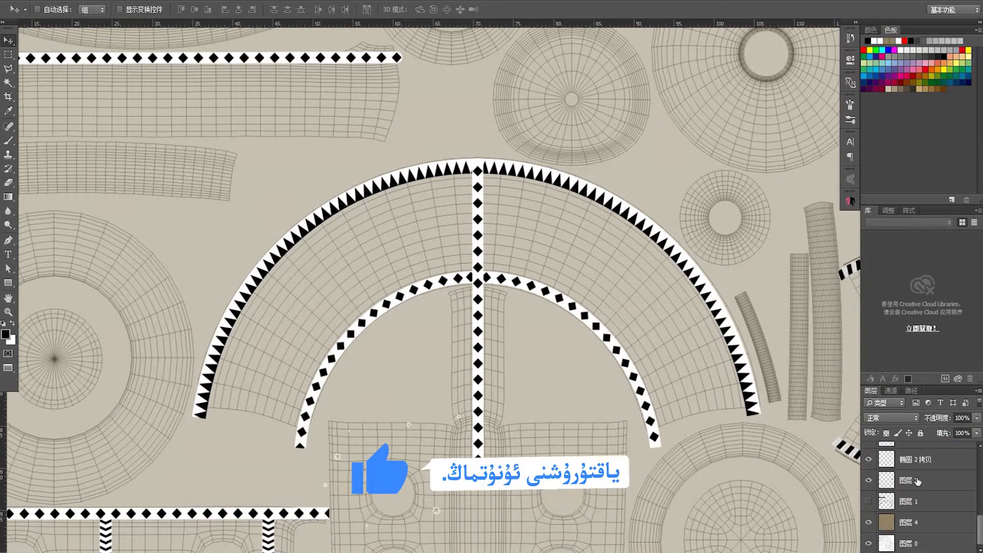
{"action": "scroll", "coordinate": [917, 482], "scroll_direction": "up", "scroll_amount": 3}
{"action": "mouse_move", "coordinate": [529, 326]}
{"action": "left_mouse_down"}
{"action": "mouse_move", "coordinate": [533, 309]}
{"action": "mouse_move", "coordinate": [520, 311]}
{"action": "left_mouse_up"}
{"action": "key", "text": "ctrl+z"}
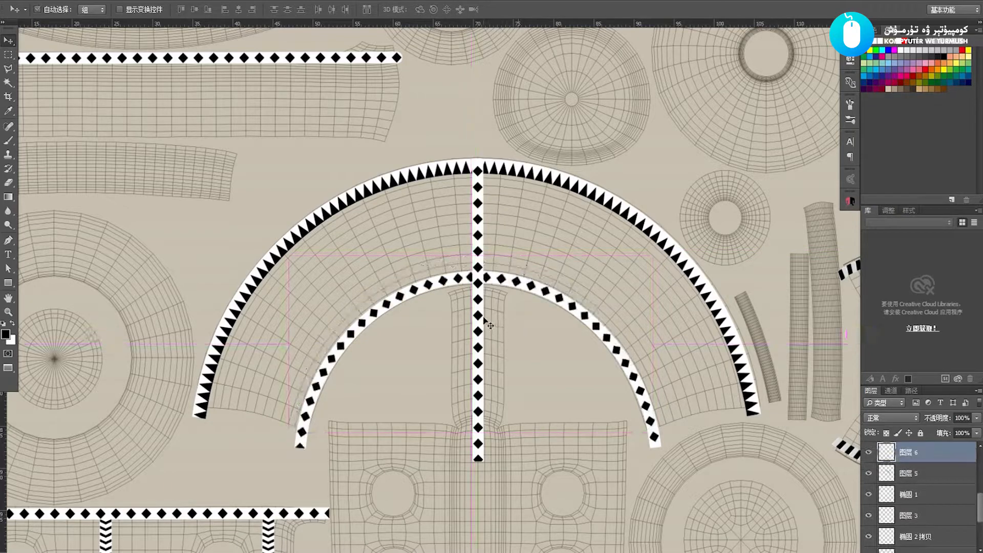
- Move the vertical diamond band's layer below the inner arc's 图层 6 and fine-adjust the band's position
{"action": "right_click", "coordinate": [483, 317]}
{"action": "left_click", "coordinate": [487, 318]}
{"action": "left_click_drag", "start_coordinate": [913, 454], "coordinate": [918, 507]}
{"action": "mouse_move", "coordinate": [479, 333]}
{"action": "left_mouse_down"}
{"action": "mouse_move", "coordinate": [478, 317]}
{"action": "mouse_move", "coordinate": [478, 332]}
{"action": "left_mouse_up"}
- Delete the part of the vertical diamond band that extends below the inner arc
{"action": "key", "text": "m"}
{"action": "left_click_drag", "start_coordinate": [454, 487], "coordinate": [469, 295]}
{"action": "key", "text": "Delete"}
{"action": "key", "text": "ctrl+d"}
{"action": "key", "text": "v"}
{"action": "key", "text": "ctrl"}
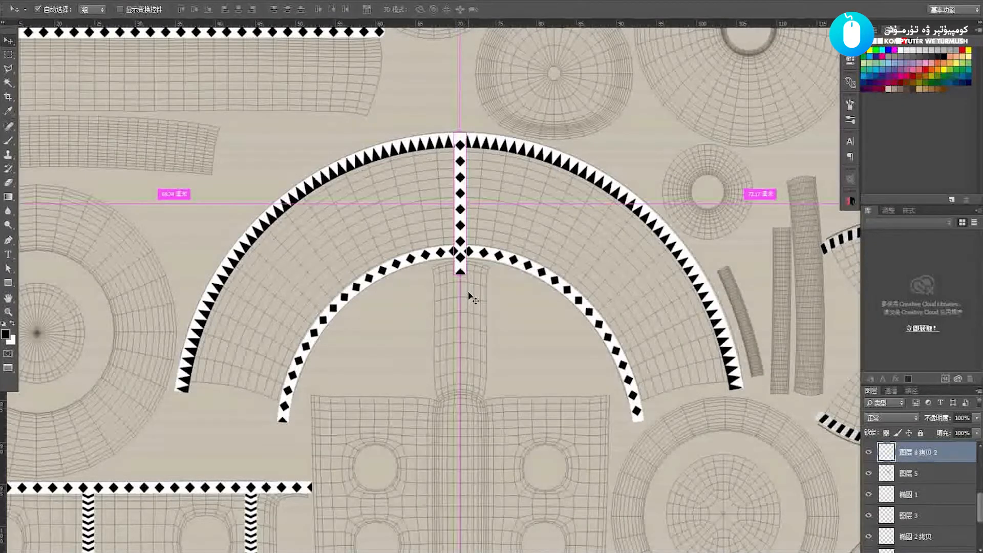
- Duplicate the short vertical diamond band and place the copy across the right half of the arch
{"action": "left_click_drag", "start_coordinate": [451, 246], "coordinate": [509, 364]}
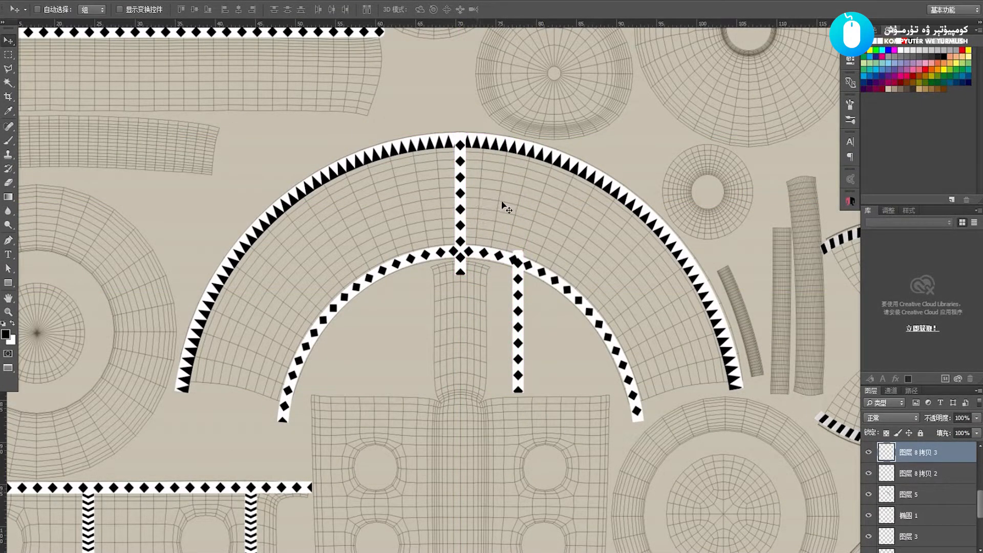
{"action": "right_click", "coordinate": [519, 303]}
{"action": "left_click", "coordinate": [528, 309]}
{"action": "left_click_drag", "start_coordinate": [520, 306], "coordinate": [549, 229]}
- Rotate the copied diamond band clockwise by about 24.6° to follow the radial lines of the arch
{"action": "key", "text": "ctrl+t"}
{"action": "left_click_drag", "start_coordinate": [589, 169], "coordinate": [630, 176]}
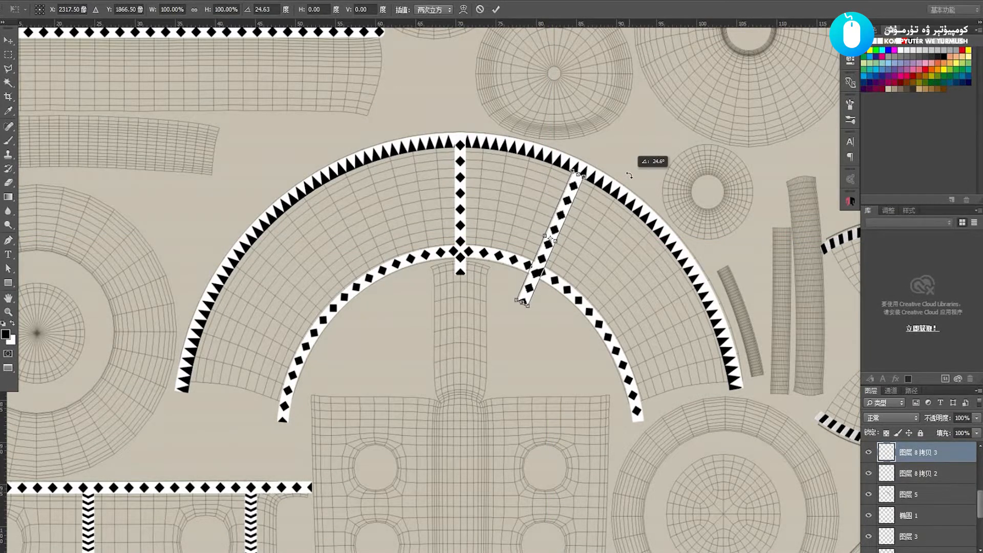
{"action": "key", "text": "Return"}
- Set the rotated band's layer to 50% opacity and nudge the band into line with the radial wireframe lines
{"action": "key", "text": "5"}
{"action": "key", "text": "z"}
{"action": "left_click", "coordinate": [567, 218]}
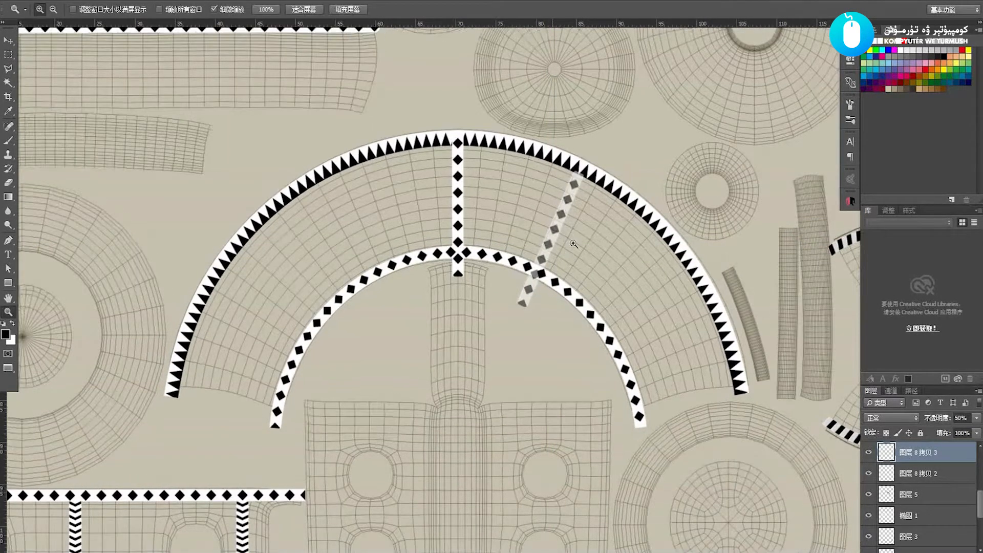
{"action": "key", "text": "v"}
{"action": "left_click_drag", "start_coordinate": [554, 239], "coordinate": [560, 220]}
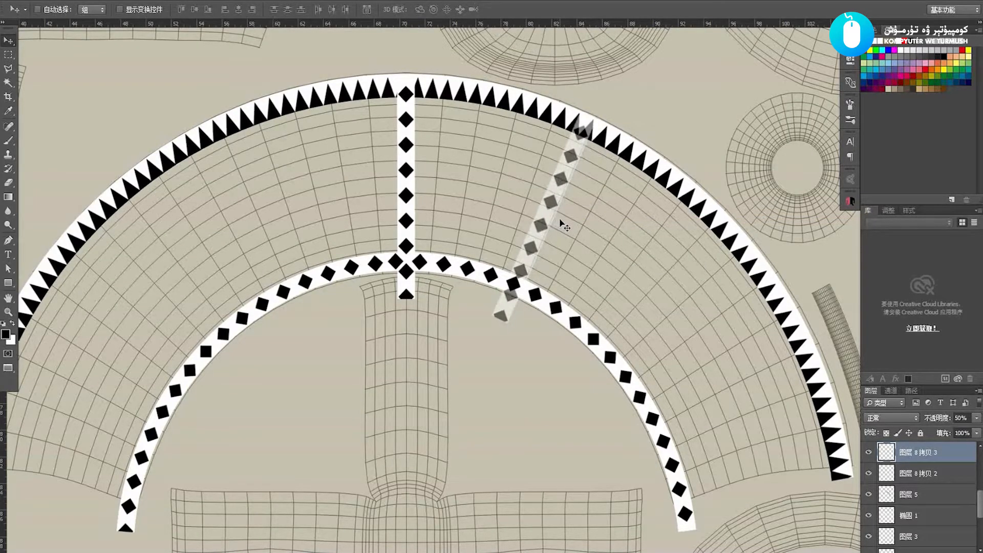
{"action": "key", "text": "Right"}
{"action": "key", "text": "Right"}
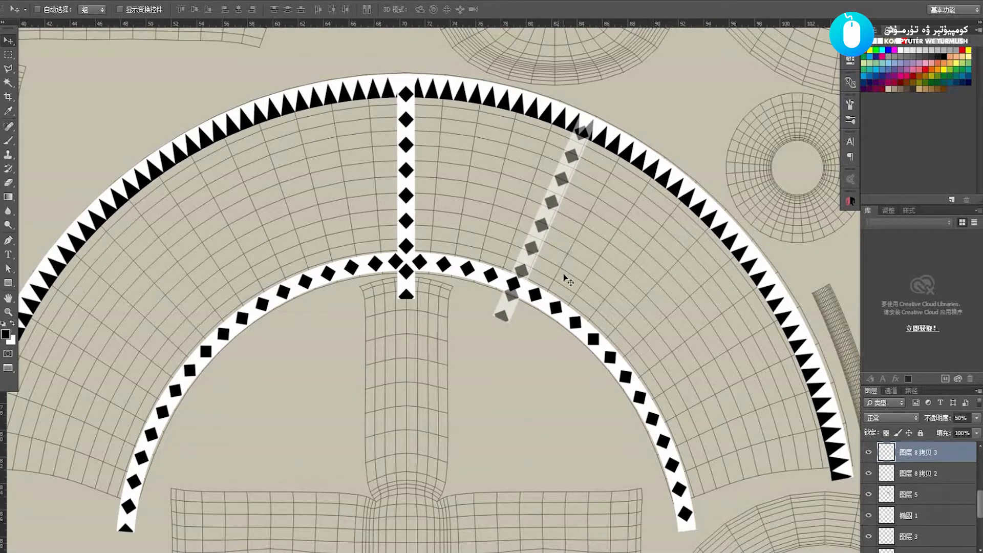
- Delete the part of the rotated diamond band that extends past the inner arc, using a polygonal lasso selection
{"action": "key", "text": "0"}
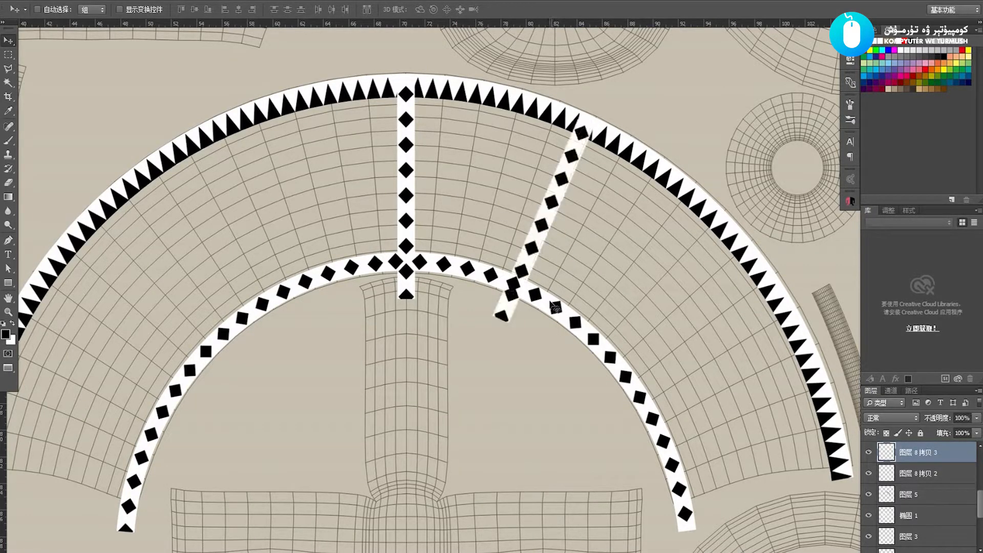
{"action": "left_click_drag", "start_coordinate": [554, 307], "coordinate": [551, 300]}
{"action": "key", "text": "5"}
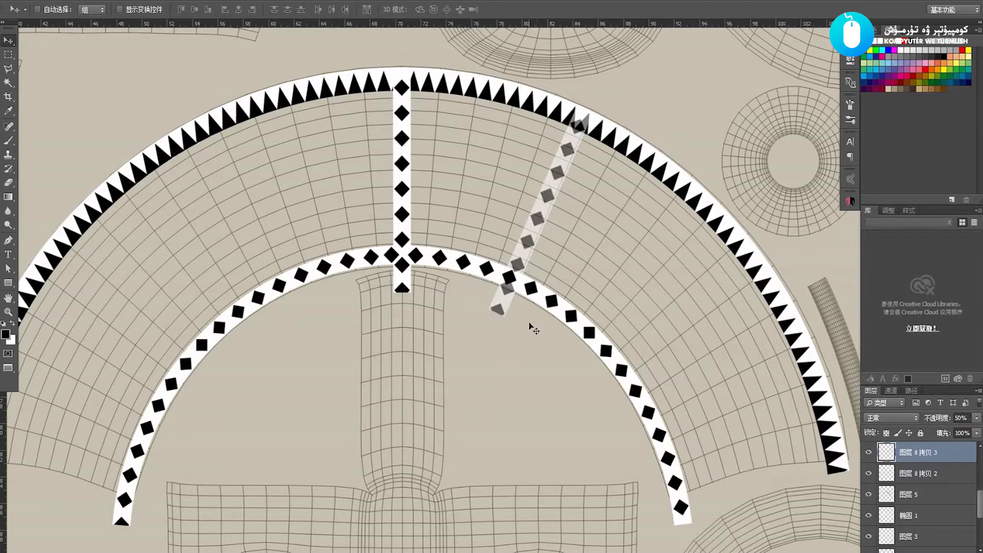
{"action": "key", "text": "m"}
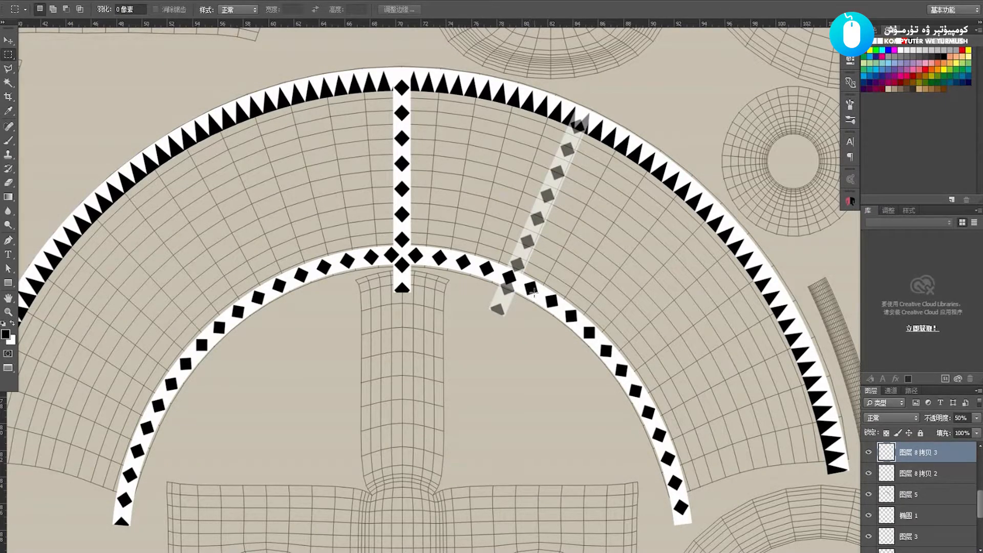
{"action": "key", "text": "l"}
{"action": "left_click", "coordinate": [535, 292]}
{"action": "left_click", "coordinate": [492, 273]}
{"action": "left_click", "coordinate": [463, 306]}
{"action": "left_click", "coordinate": [502, 341]}
{"action": "left_click", "coordinate": [547, 310]}
{"action": "left_click", "coordinate": [534, 292]}
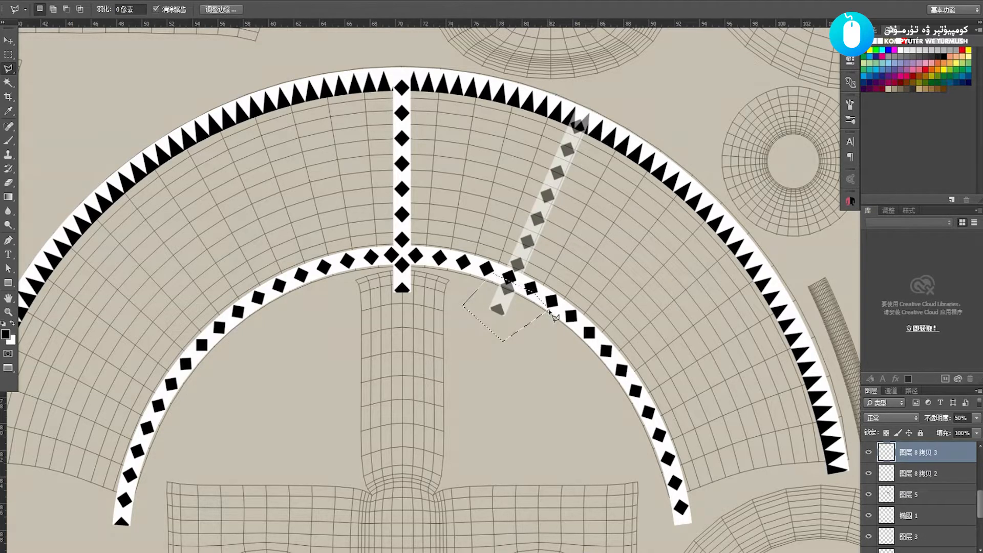
{"action": "key", "text": "ctrl+d"}
- Delete the end of the vertical diamond band that extends below the inner arc, using a rectangular selection
{"action": "key", "text": "v"}
{"action": "right_click", "coordinate": [402, 221]}
{"action": "left_click", "coordinate": [410, 225]}
{"action": "key", "text": "m"}
{"action": "left_click_drag", "start_coordinate": [374, 308], "coordinate": [425, 262]}
{"action": "key", "text": "Delete"}
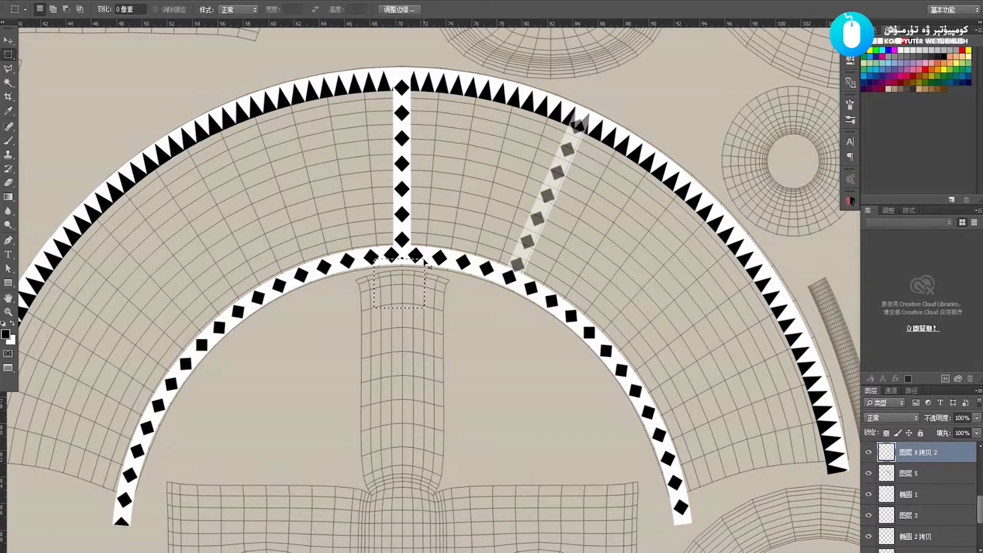
{"action": "key", "text": "ctrl+d"}
- Restore the rotated diamond band to 100% opacity, duplicate it and place the copy further down the right half of the arch
{"action": "key", "text": "v"}
{"action": "right_click", "coordinate": [526, 231]}
{"action": "left_click", "coordinate": [546, 236]}
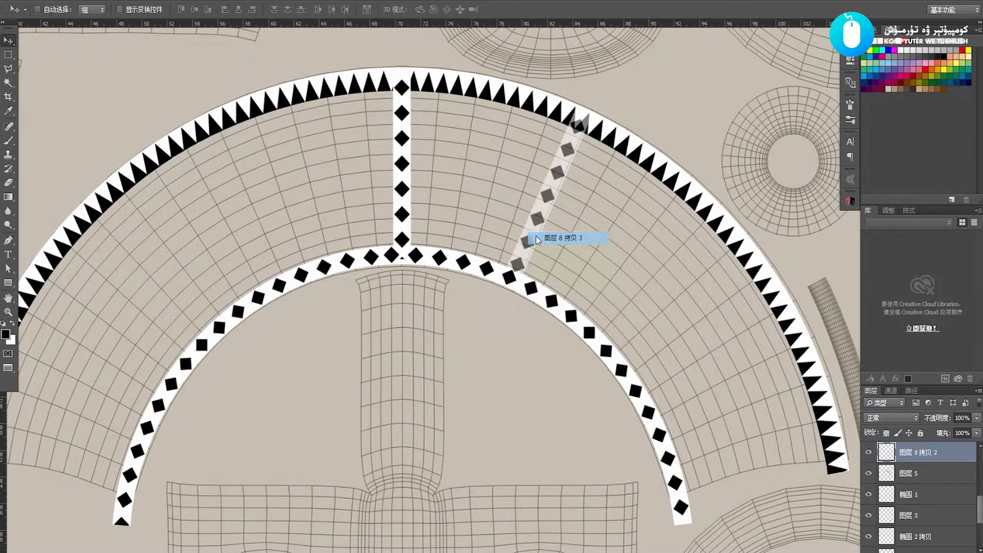
{"action": "key", "text": "ctrl+j"}
{"action": "left_click_drag", "start_coordinate": [520, 260], "coordinate": [582, 329]}
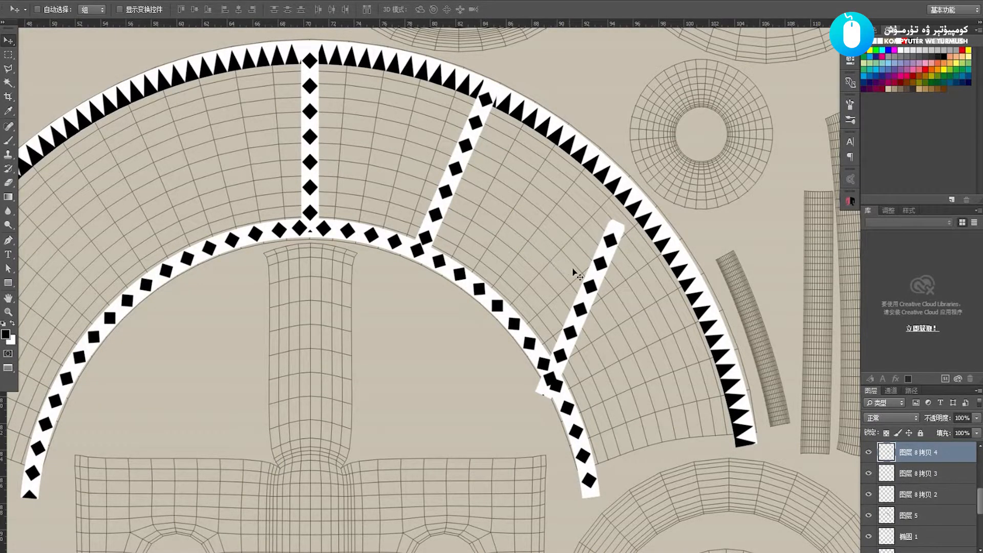
{"action": "right_click", "coordinate": [591, 261]}
{"action": "right_click", "coordinate": [598, 255]}
{"action": "left_click", "coordinate": [606, 260]}
{"action": "left_click_drag", "start_coordinate": [604, 261], "coordinate": [594, 256]}
{"action": "key", "text": "ctrl"}
- Rotate the new band copy clockwise, fit it between the outer and inner arcs, and set its opacity to 50%
{"action": "key", "text": "ctrl+t"}
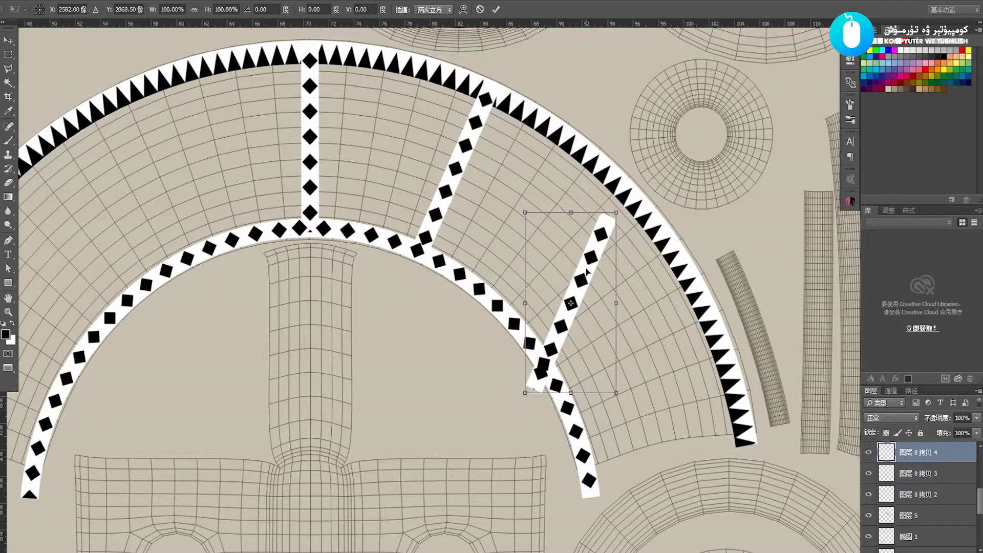
{"action": "left_click_drag", "start_coordinate": [631, 211], "coordinate": [639, 245]}
{"action": "mouse_move", "coordinate": [674, 218]}
{"action": "left_mouse_down"}
{"action": "mouse_move", "coordinate": [669, 195]}
{"action": "mouse_move", "coordinate": [667, 204]}
{"action": "left_mouse_up"}
{"action": "key", "text": "Return"}
{"action": "key", "text": "5"}
{"action": "key", "text": "ctrl"}
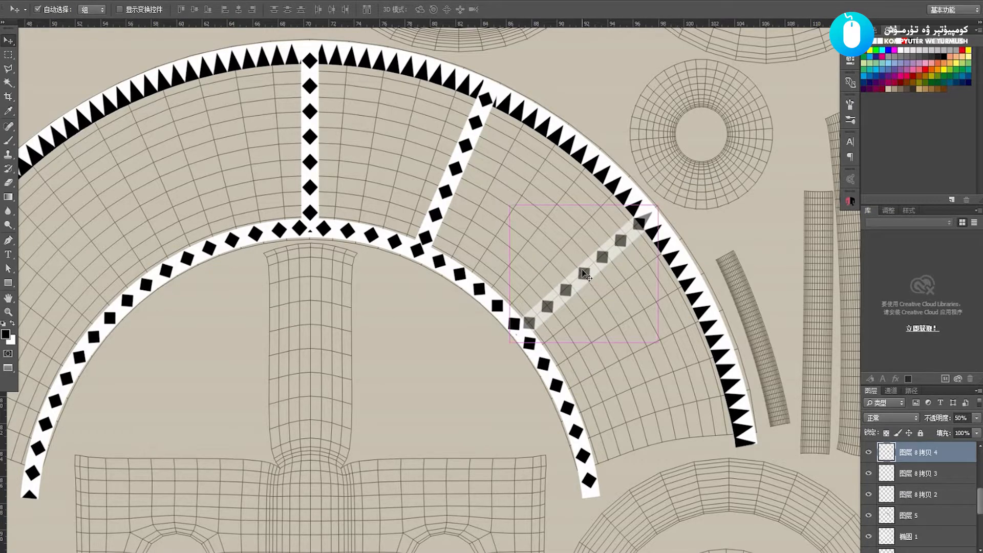
- Fine-tune the half-transparent band with a 0.75° rotation and small nudges to align it with the radial wireframe line
{"action": "key", "text": "ctrl+t"}
{"action": "left_click_drag", "start_coordinate": [462, 321], "coordinate": [458, 325]}
{"action": "key", "text": "Left"}
{"action": "key", "text": "Up"}
{"action": "key", "text": "Up"}
{"action": "key", "text": "Up"}
{"action": "key", "text": "Right"}
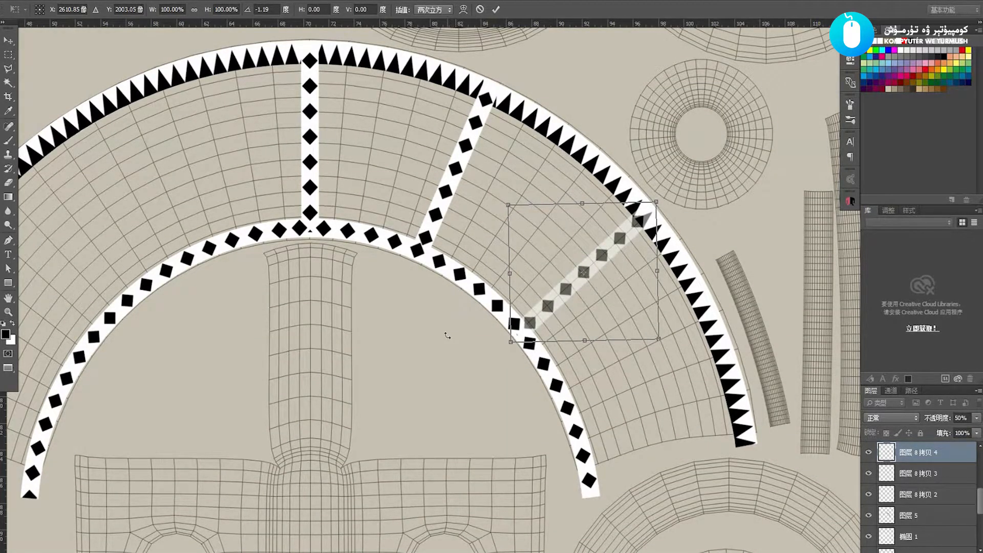
{"action": "mouse_move", "coordinate": [446, 334]}
{"action": "left_mouse_down"}
{"action": "mouse_move", "coordinate": [454, 312]}
{"action": "mouse_move", "coordinate": [451, 330]}
{"action": "left_mouse_up"}
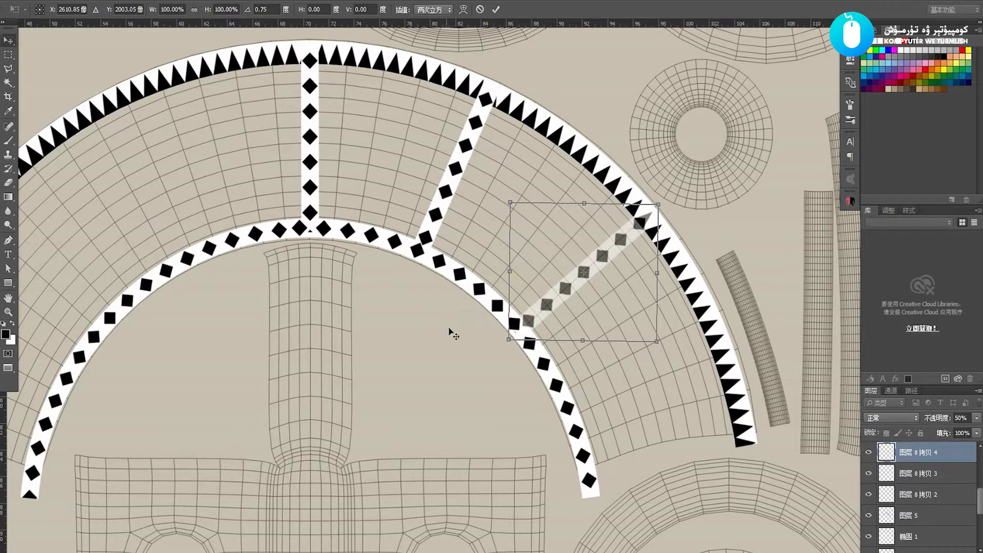
{"action": "key", "text": "Return"}
- Duplicate the half-transparent band, rotate the copy clockwise by about 23° and place it along the arch's right end
{"action": "left_click_drag", "start_coordinate": [564, 303], "coordinate": [610, 362]}
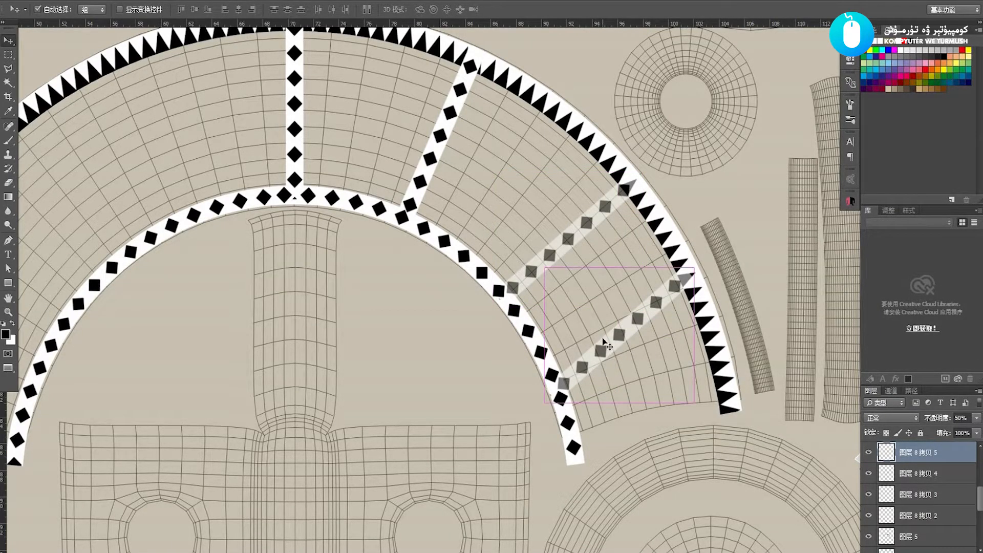
{"action": "key", "text": "ctrl+t"}
{"action": "left_click_drag", "start_coordinate": [650, 244], "coordinate": [681, 266]}
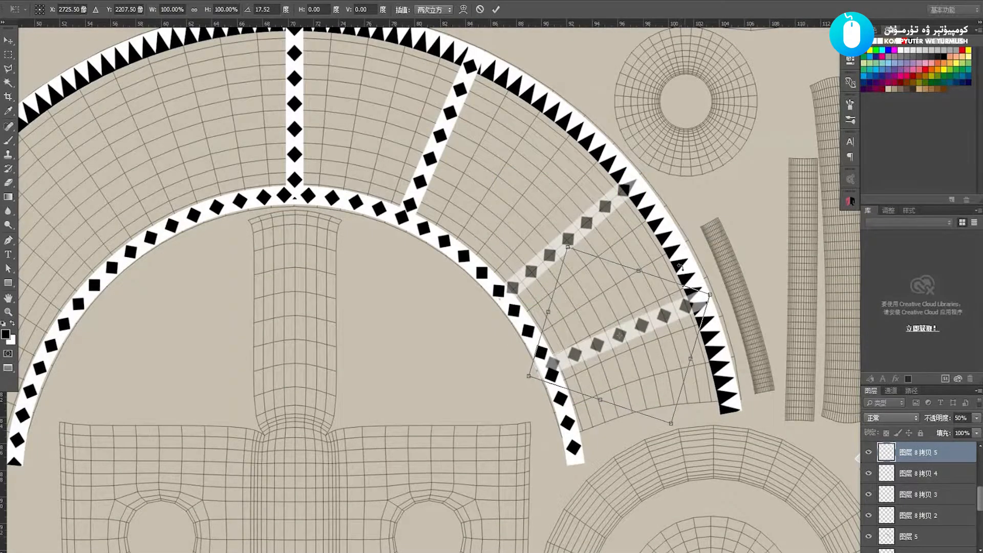
{"action": "left_click_drag", "start_coordinate": [647, 337], "coordinate": [670, 397]}
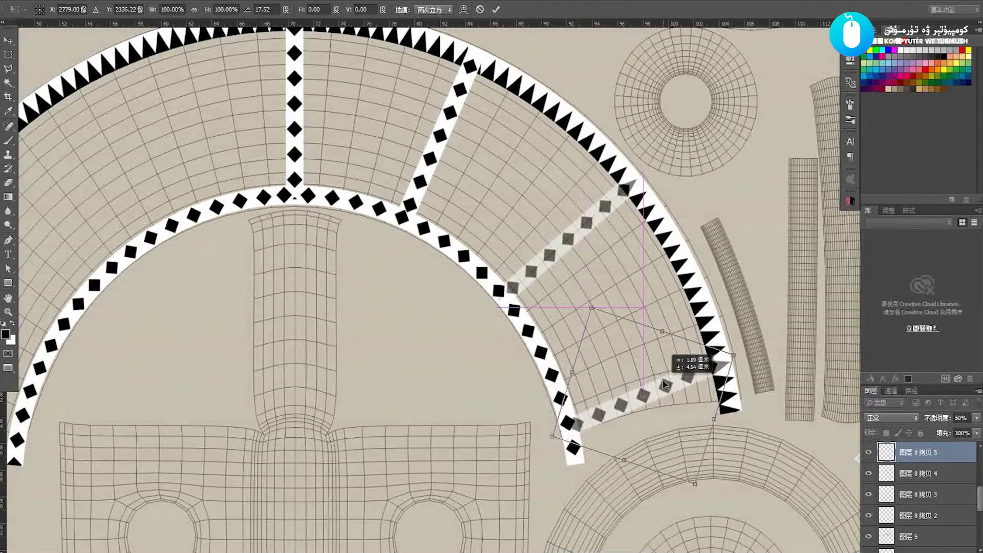
{"action": "left_click_drag", "start_coordinate": [707, 319], "coordinate": [719, 313]}
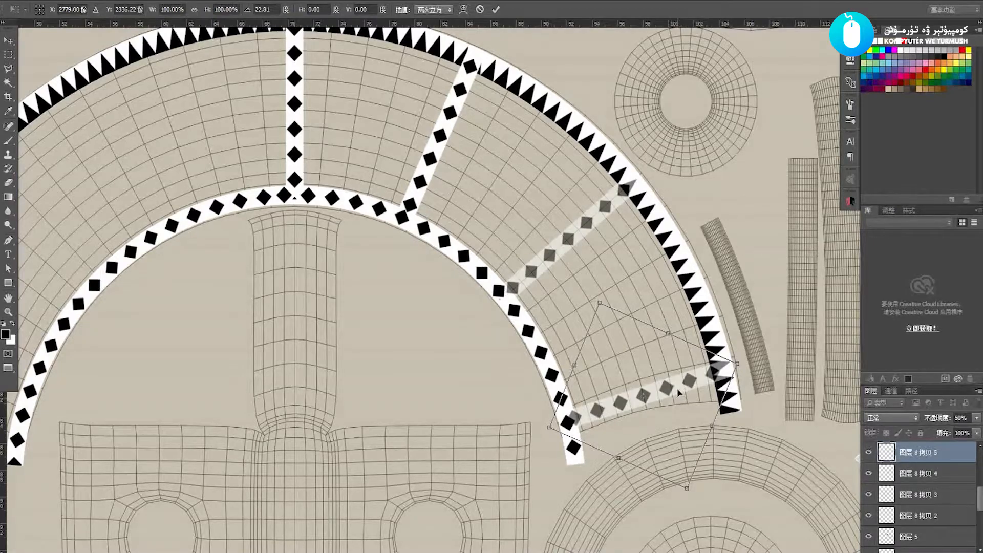
{"action": "mouse_move", "coordinate": [678, 392]}
{"action": "left_mouse_down"}
{"action": "mouse_move", "coordinate": [674, 380]}
{"action": "mouse_move", "coordinate": [682, 403]}
{"action": "left_mouse_up"}
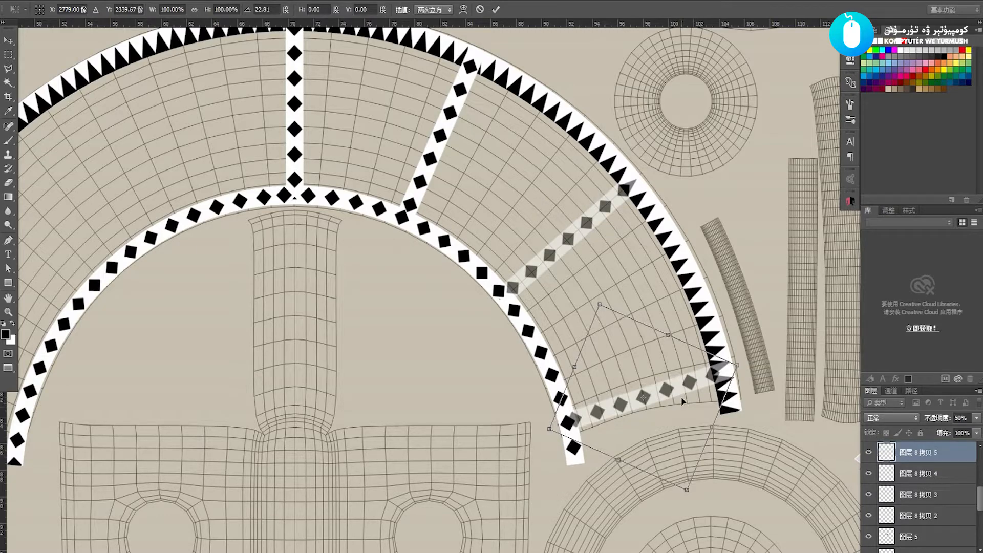
{"action": "left_click_drag", "start_coordinate": [751, 352], "coordinate": [750, 356]}
{"action": "key", "text": "Return"}
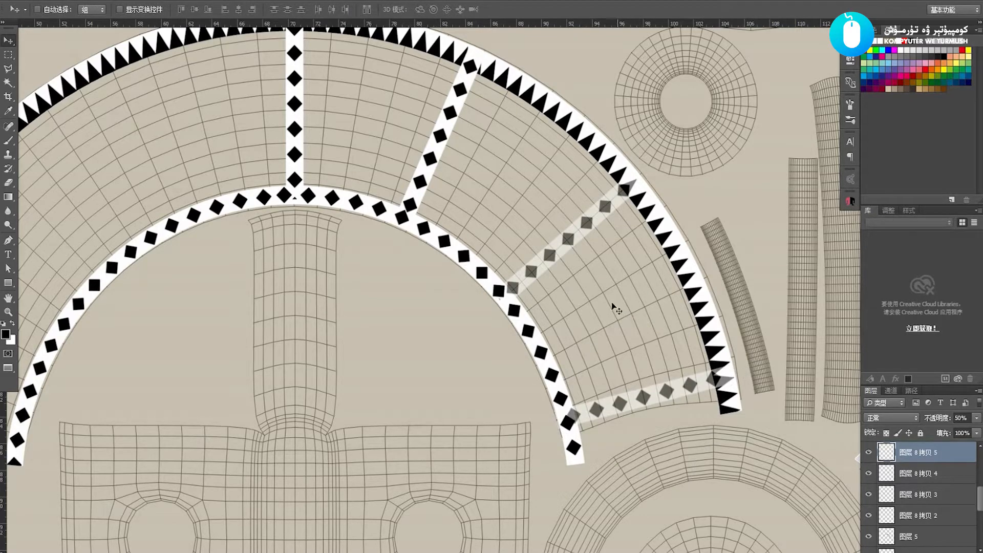
- Nudge the half-transparent band in the middle of the arch's right half a few pixels right and down
{"action": "right_click", "coordinate": [564, 245]}
{"action": "left_click", "coordinate": [584, 265]}
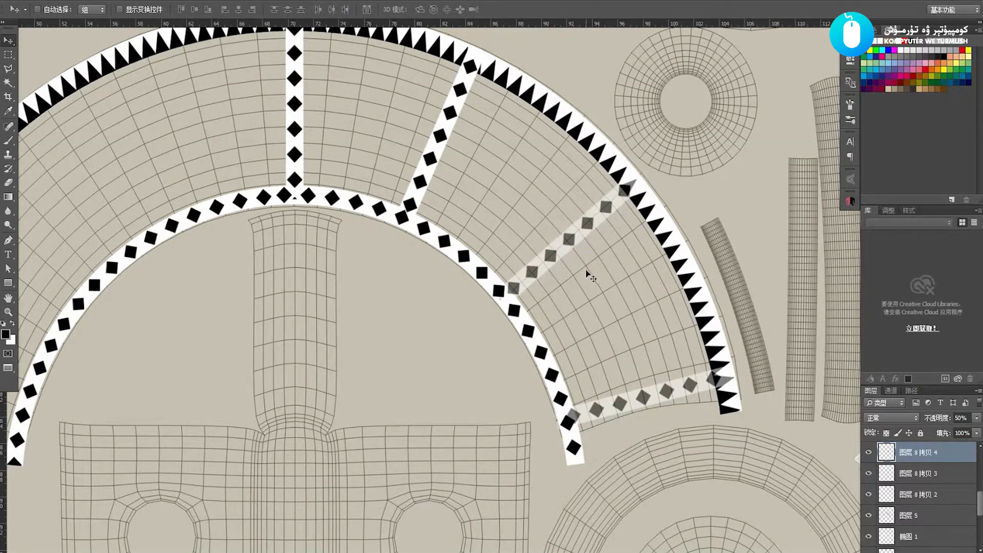
{"action": "key", "text": "Right"}
{"action": "key", "text": "Right"}
{"action": "key", "text": "Right"}
{"action": "key", "text": "Down"}
{"action": "key", "text": "Down"}
{"action": "key", "text": "Down"}
{"action": "key", "text": "Down"}
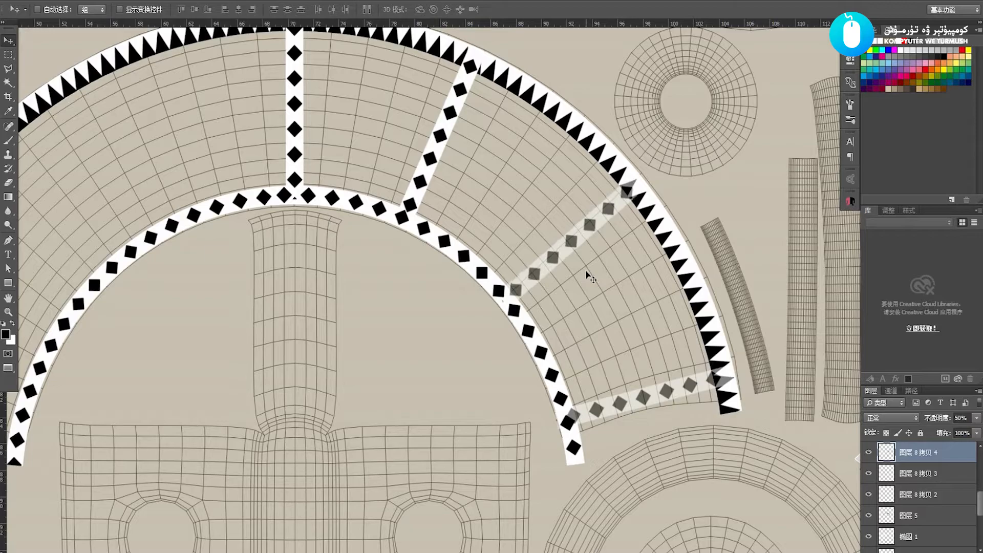
{"action": "key", "text": "Right"}
{"action": "key", "text": "Right"}
- Shift the first rotated band beside the vertical one toward the outer arc and rotate it slightly to match the wireframe
{"action": "right_click", "coordinate": [414, 172]}
{"action": "left_click", "coordinate": [461, 176]}
{"action": "left_click_drag", "start_coordinate": [482, 179], "coordinate": [506, 227]}
{"action": "mouse_move", "coordinate": [454, 192]}
{"action": "left_mouse_down"}
{"action": "mouse_move", "coordinate": [474, 195]}
{"action": "mouse_move", "coordinate": [467, 202]}
{"action": "left_mouse_up"}
{"action": "key", "text": "ctrl+t"}
{"action": "left_click_drag", "start_coordinate": [587, 163], "coordinate": [588, 167]}
{"action": "key", "text": "Return"}
{"action": "left_click_drag", "start_coordinate": [528, 211], "coordinate": [476, 169]}
- Rotate the half-transparent middle band slightly to line it up with the radial wireframe lines
{"action": "right_click", "coordinate": [512, 255]}
{"action": "left_click", "coordinate": [524, 261]}
{"action": "key", "text": "ctrl+t"}
{"action": "left_click_drag", "start_coordinate": [635, 255], "coordinate": [645, 254]}
{"action": "key", "text": "Return"}
{"action": "scroll", "coordinate": [604, 281], "scroll_direction": "down", "scroll_amount": 1}
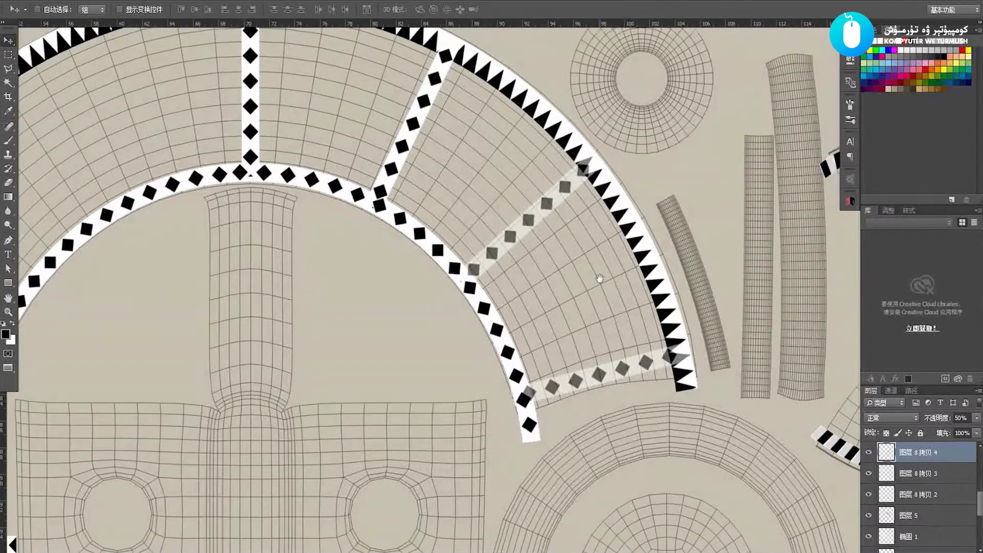
- Set the opacity of the middle radial band on the arch's right half to 100%
{"action": "right_click", "coordinate": [609, 369]}
{"action": "left_click", "coordinate": [622, 375]}
{"action": "left_click_drag", "start_coordinate": [603, 374], "coordinate": [592, 342]}
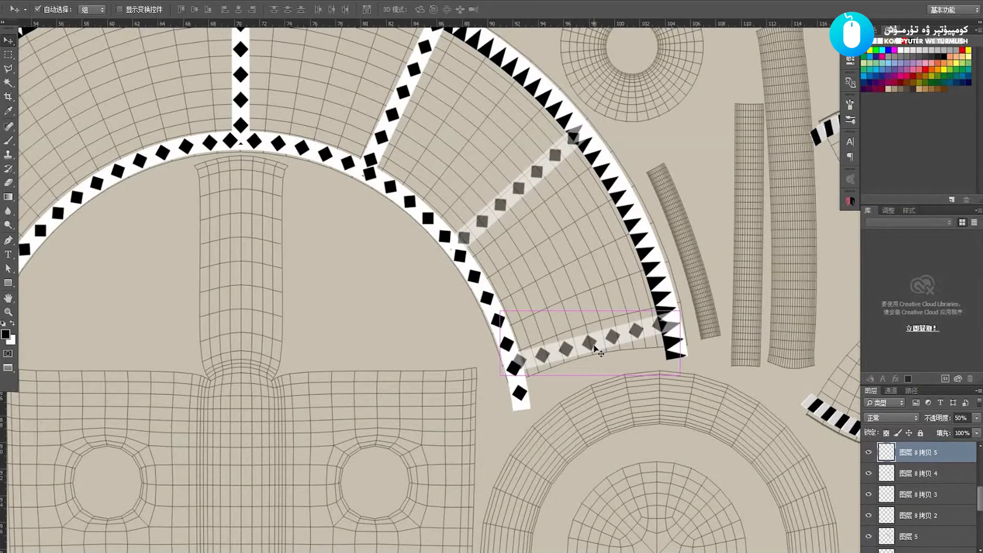
{"action": "right_click", "coordinate": [513, 207]}
{"action": "left_click", "coordinate": [516, 211]}
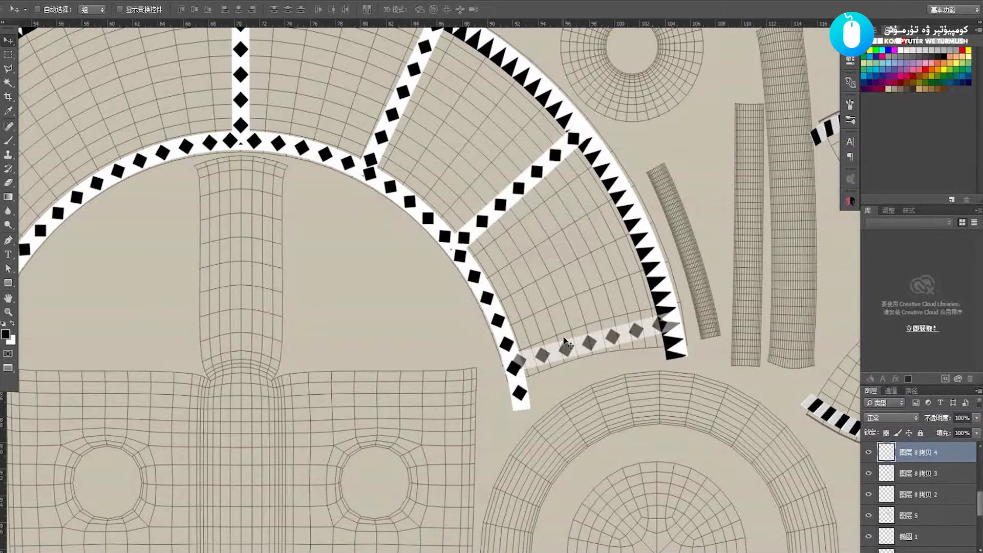
- Bend the band at the arch's right end with Puppet Warp to follow the curved edge, and restore its opacity to 100%
{"action": "right_click", "coordinate": [587, 353]}
{"action": "left_click", "coordinate": [599, 355]}
{"action": "left_click", "coordinate": [75, 2]}
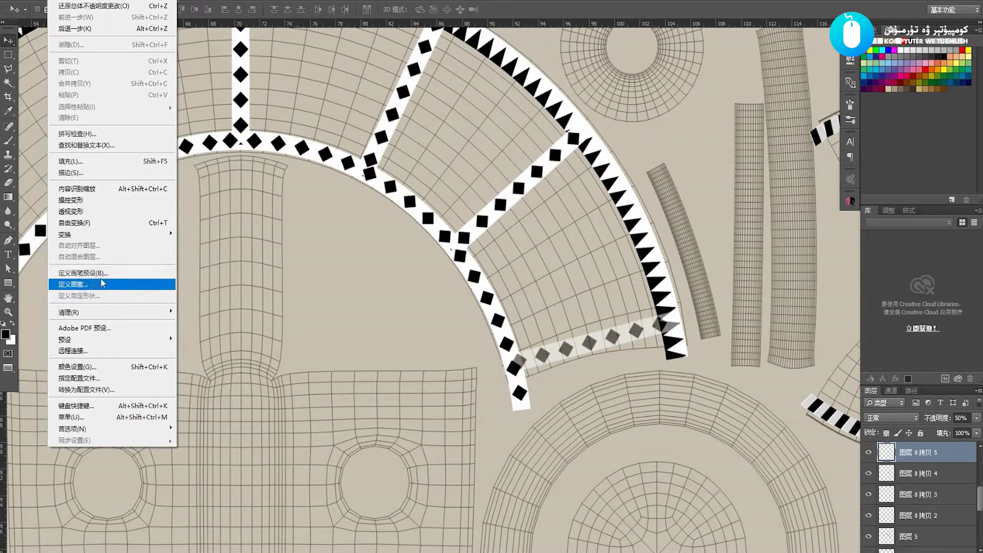
{"action": "left_click", "coordinate": [102, 199]}
{"action": "left_click", "coordinate": [515, 365]}
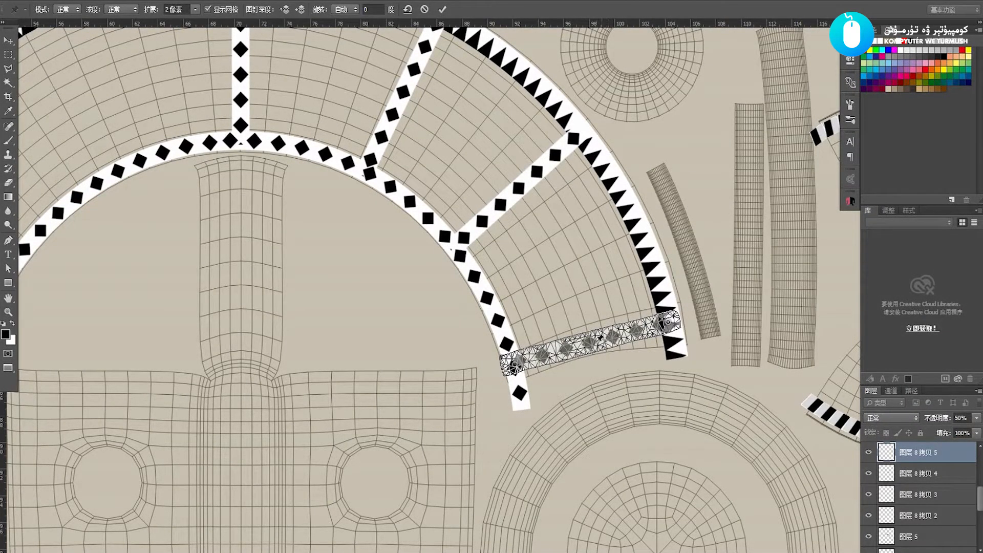
{"action": "left_click_drag", "start_coordinate": [593, 343], "coordinate": [592, 333]}
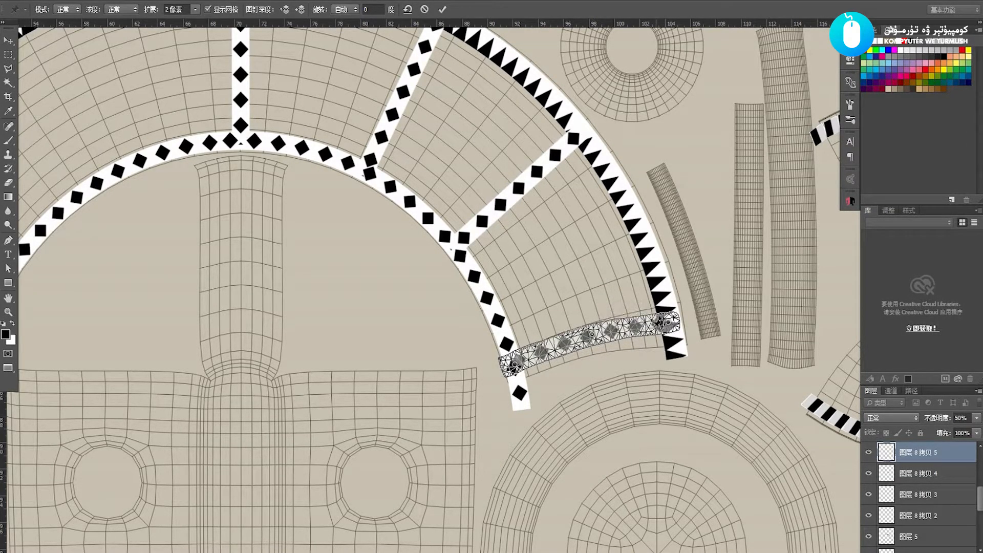
{"action": "left_click_drag", "start_coordinate": [669, 322], "coordinate": [667, 319]}
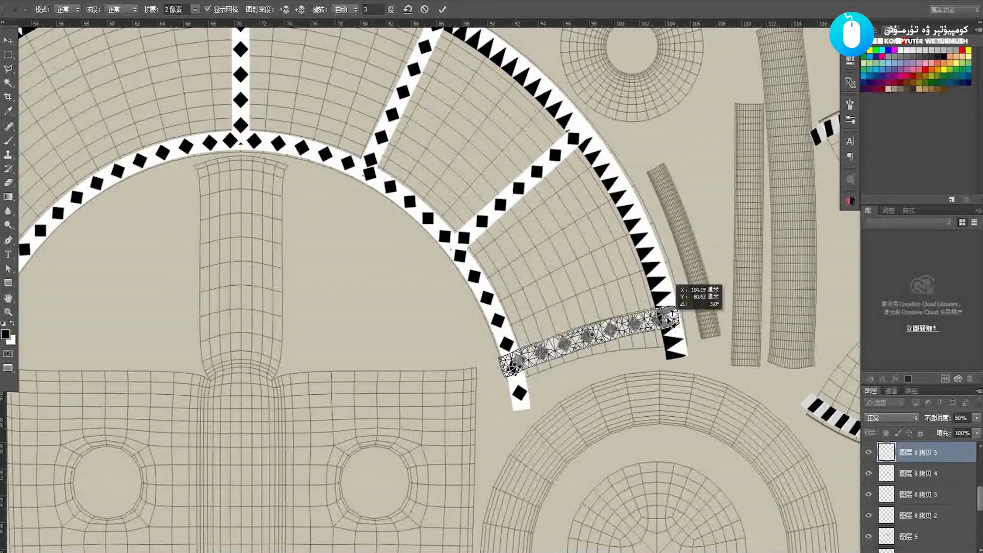
{"action": "key", "text": "Return"}
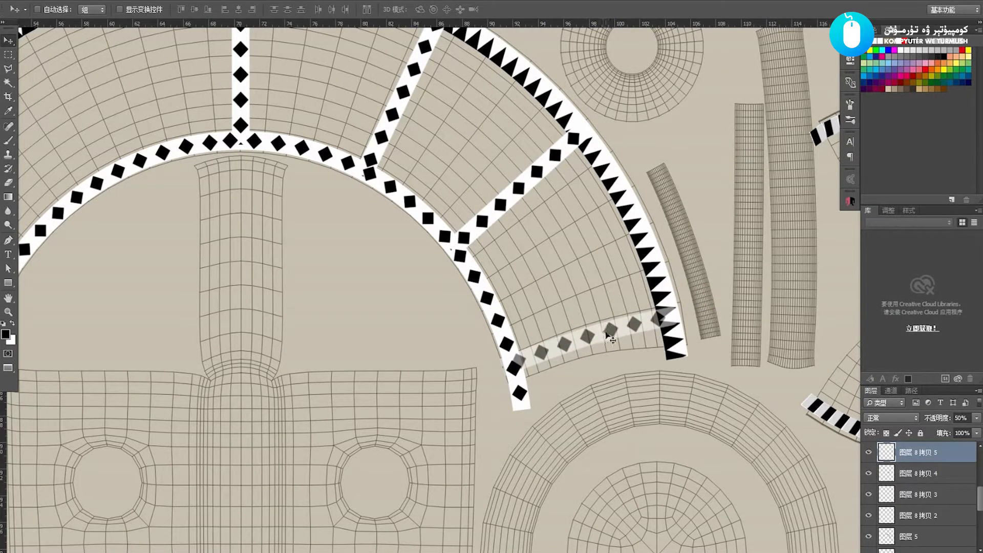
{"action": "key", "text": "0"}
{"action": "left_click_drag", "start_coordinate": [590, 342], "coordinate": [594, 346]}
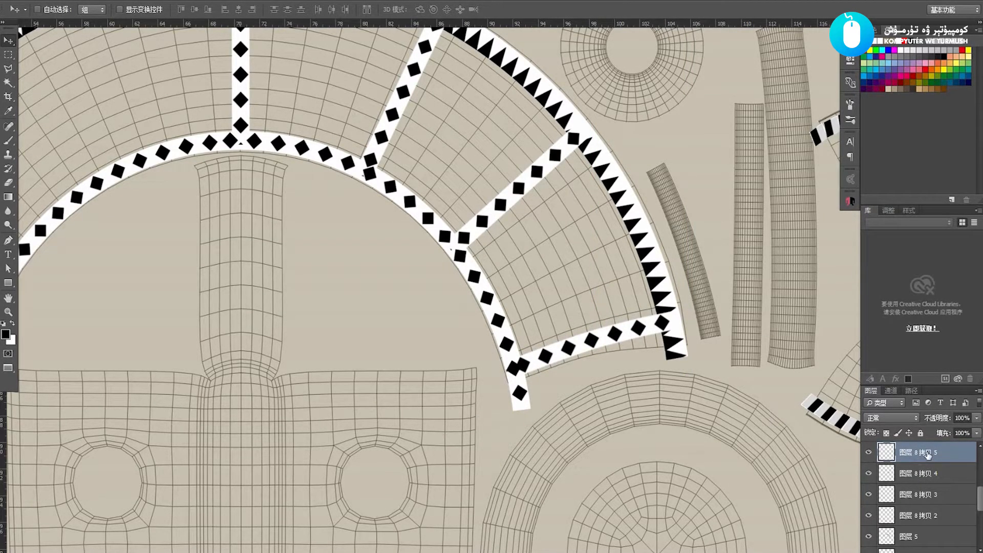
- Move the four radial band layers down the layer stack to just above 椭圆 2 拷贝, testing and undoing small shifts
{"action": "left_click", "coordinate": [933, 516], "text": "shift"}
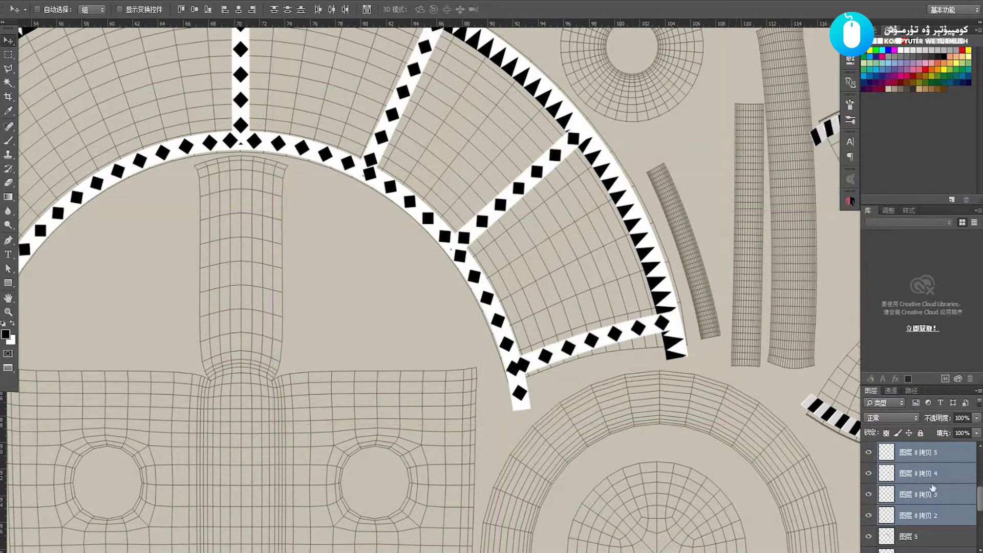
{"action": "scroll", "coordinate": [927, 479], "scroll_direction": "down", "scroll_amount": 3}
{"action": "left_click_drag", "start_coordinate": [928, 455], "coordinate": [924, 528]}
{"action": "left_click_drag", "start_coordinate": [507, 311], "coordinate": [516, 287]}
{"action": "key", "text": "ctrl+z"}
{"action": "left_click_drag", "start_coordinate": [453, 295], "coordinate": [470, 321]}
{"action": "left_click_drag", "start_coordinate": [540, 317], "coordinate": [522, 336]}
{"action": "key", "text": "ctrl+z"}
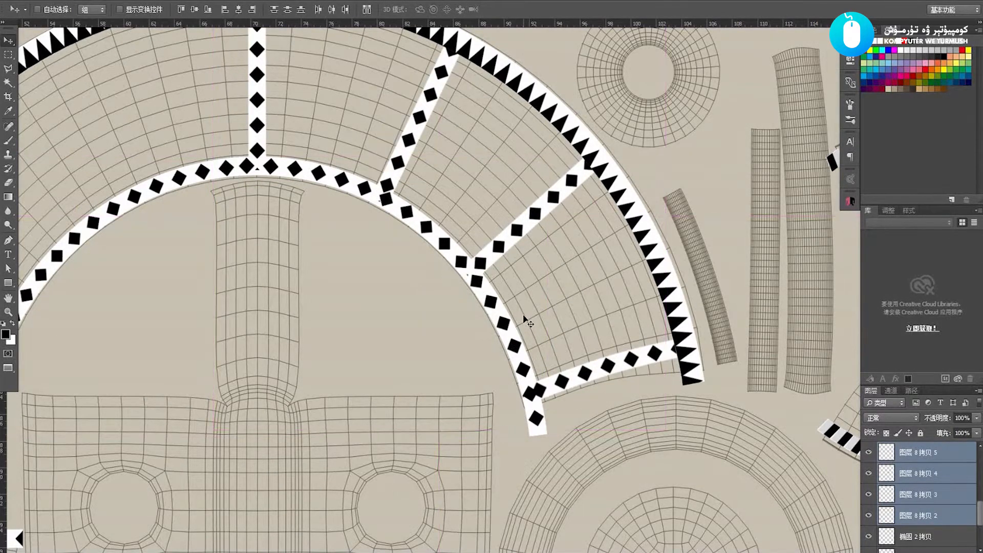
- Move the four radial band layers below 椭圆 2 拷贝, directly above 图层 2, and undo the trial shift of the bands
{"action": "scroll", "coordinate": [953, 511], "scroll_direction": "down", "scroll_amount": 3}
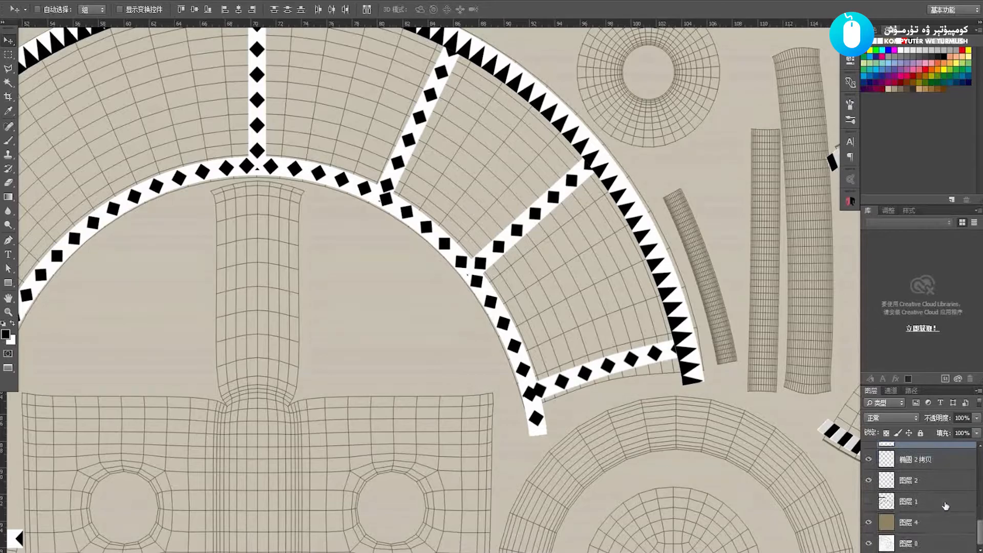
{"action": "left_click_drag", "start_coordinate": [925, 463], "coordinate": [921, 493]}
{"action": "left_click_drag", "start_coordinate": [528, 325], "coordinate": [541, 322]}
{"action": "key", "text": "ctrl+z"}
{"action": "left_click_drag", "start_coordinate": [450, 308], "coordinate": [495, 342]}
{"action": "key", "text": "z"}
{"action": "left_click_drag", "start_coordinate": [498, 342], "coordinate": [517, 340]}
{"action": "key", "text": "v"}
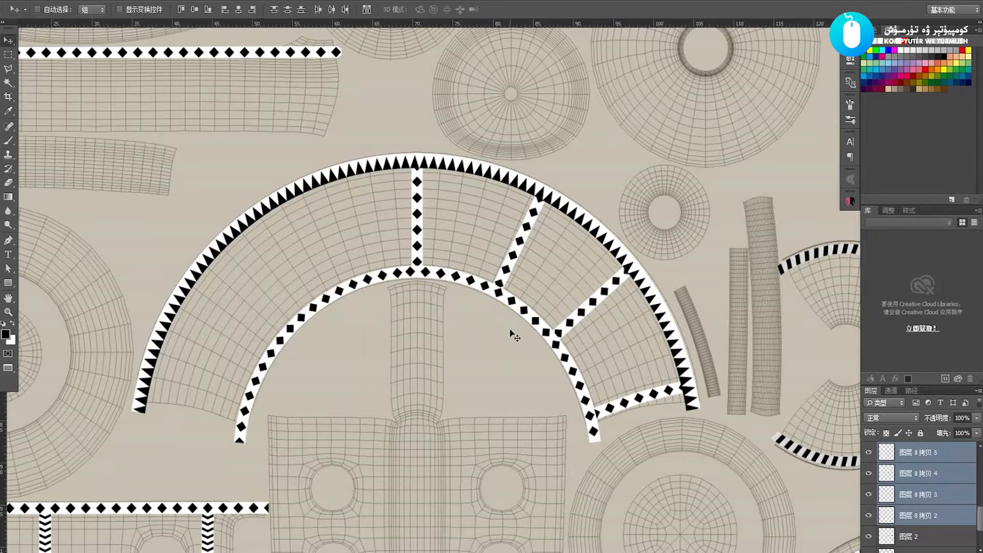
- Shift the second radial band on the arch's right half slightly outward with Free Transform and fine-tune its rotation
{"action": "scroll", "coordinate": [487, 328], "scroll_direction": "up", "scroll_amount": 2}
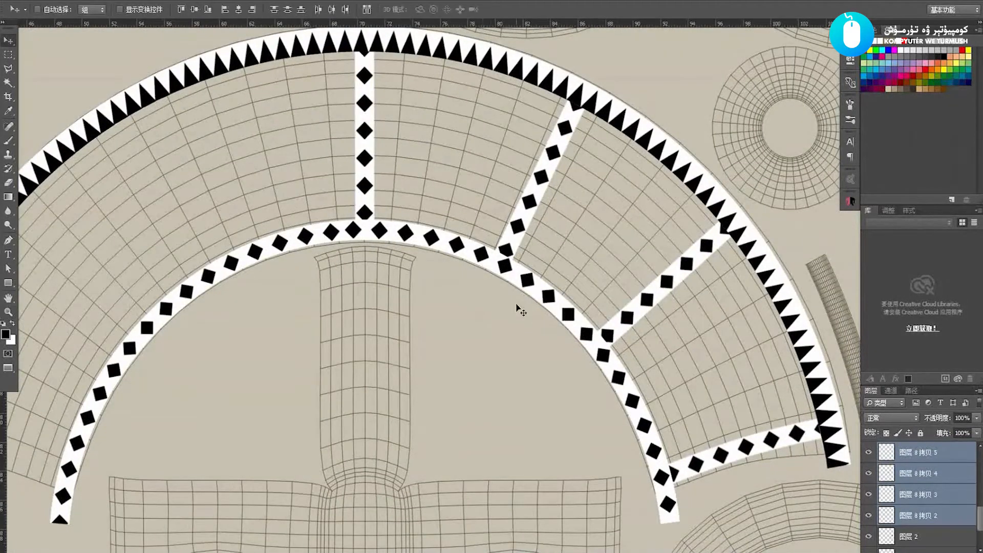
{"action": "right_click", "coordinate": [671, 296]}
{"action": "left_click", "coordinate": [679, 301]}
{"action": "key", "text": "ctrl+t"}
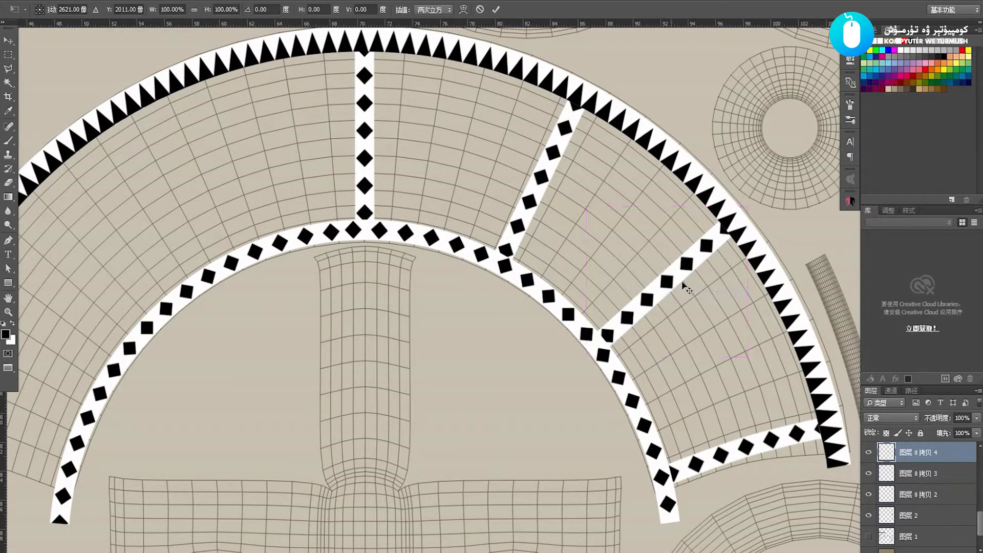
{"action": "left_click_drag", "start_coordinate": [688, 267], "coordinate": [696, 271]}
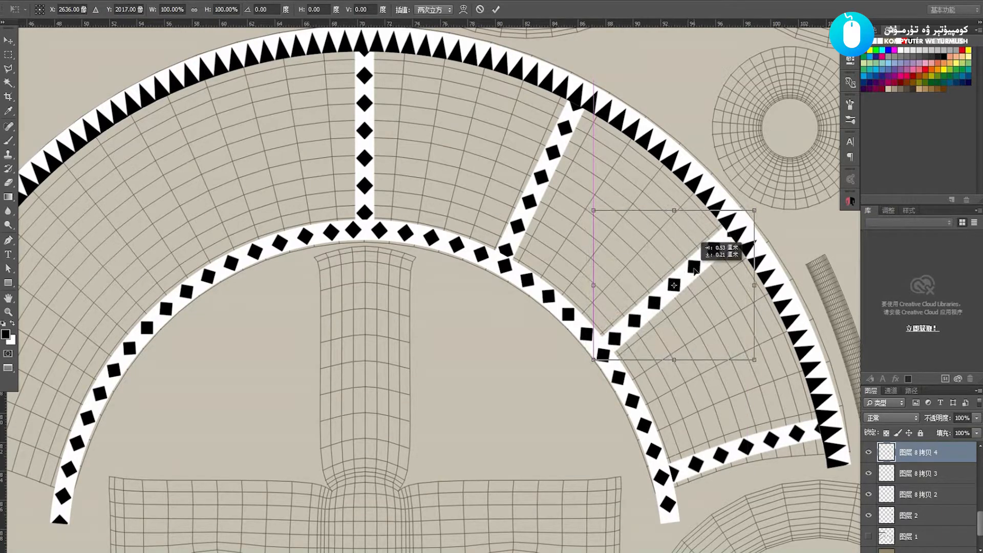
{"action": "left_click_drag", "start_coordinate": [712, 180], "coordinate": [715, 178]}
{"action": "key", "text": "Return"}
- Duplicate the 图层 8 拷贝 3 radial band onto the arch's left half, flip it horizontally, and fit it between the two border bands
{"action": "left_click_drag", "start_coordinate": [584, 260], "coordinate": [667, 270]}
{"action": "right_click", "coordinate": [622, 228]}
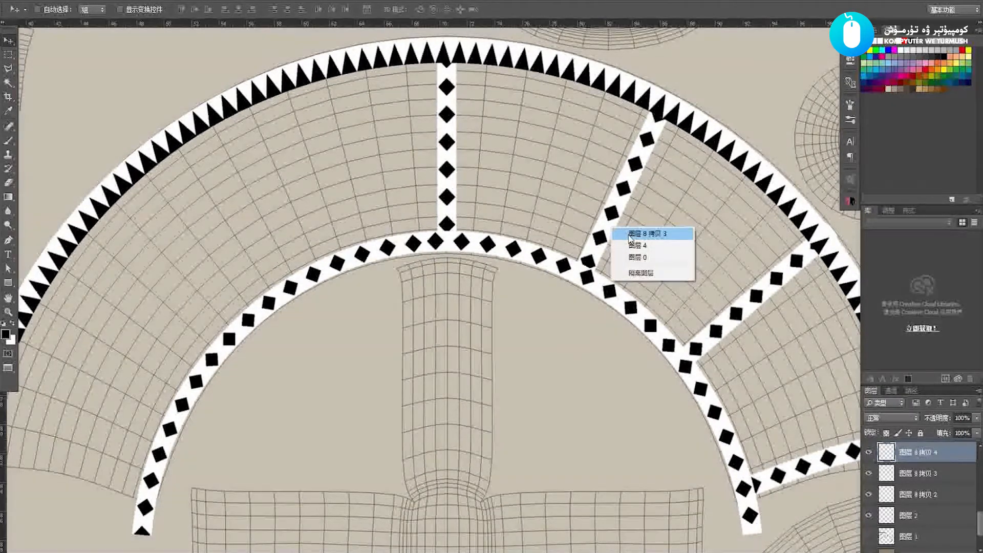
{"action": "left_click", "coordinate": [630, 235]}
{"action": "left_click_drag", "start_coordinate": [626, 241], "coordinate": [293, 225]}
{"action": "key", "text": "ctrl+t"}
{"action": "right_click", "coordinate": [293, 224]}
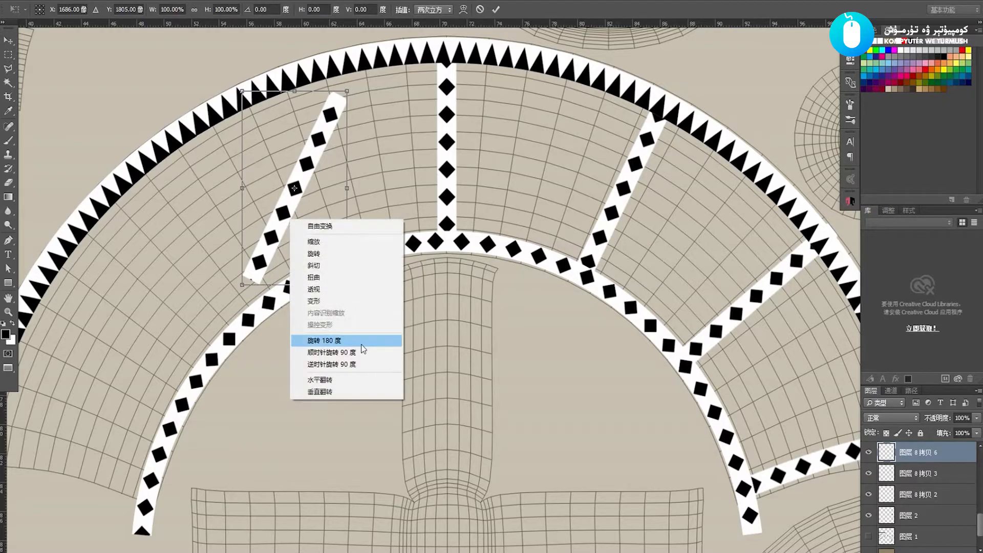
{"action": "left_click", "coordinate": [352, 379]}
{"action": "key", "text": "Return"}
{"action": "left_click_drag", "start_coordinate": [309, 238], "coordinate": [286, 239]}
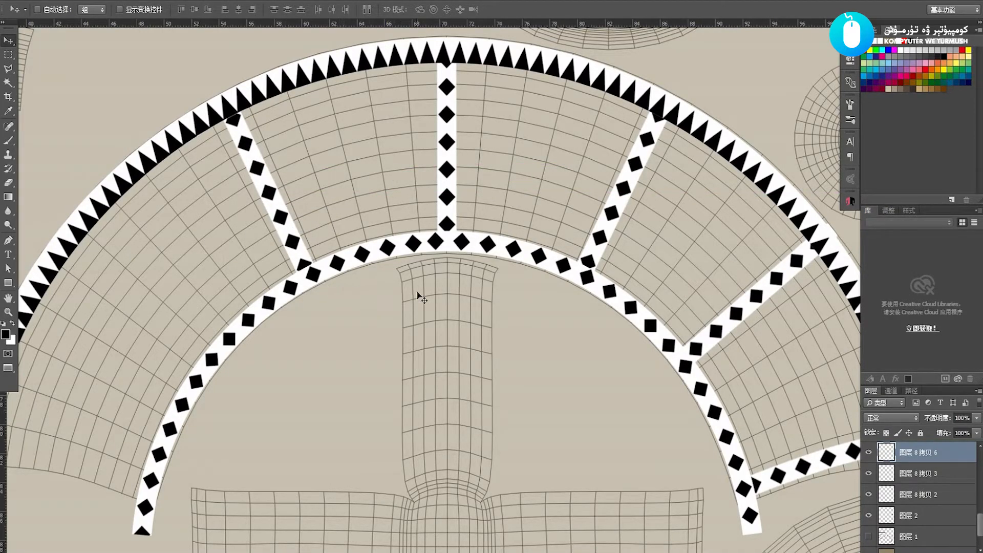
- Duplicate the 图层 8 拷贝 4 radial band, flip it horizontally, and place it at the mirrored spot low on the arch's left half
{"action": "scroll", "coordinate": [483, 351], "scroll_direction": "down", "scroll_amount": 2}
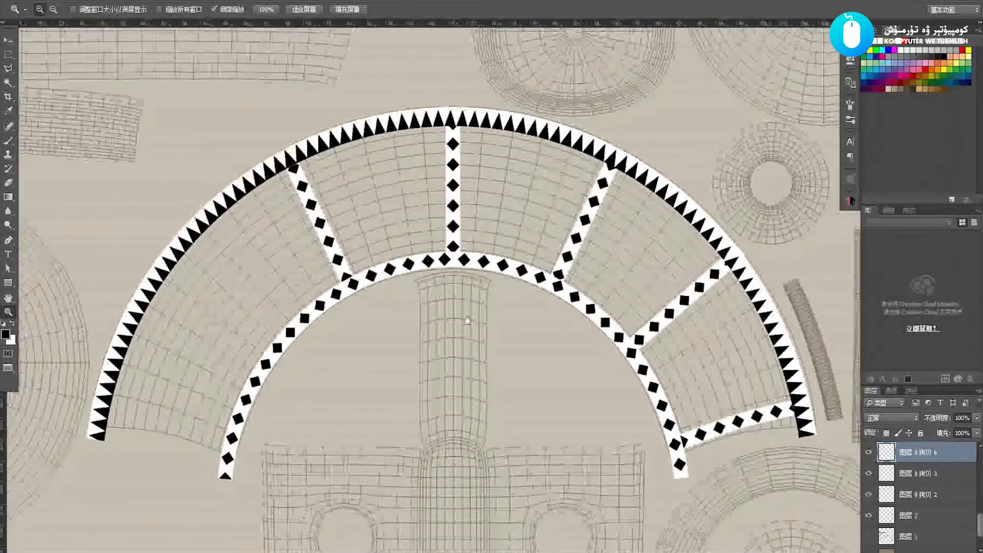
{"action": "right_click", "coordinate": [669, 320]}
{"action": "left_click", "coordinate": [668, 323]}
{"action": "left_click_drag", "start_coordinate": [668, 322], "coordinate": [450, 335]}
{"action": "key", "text": "ctrl+t"}
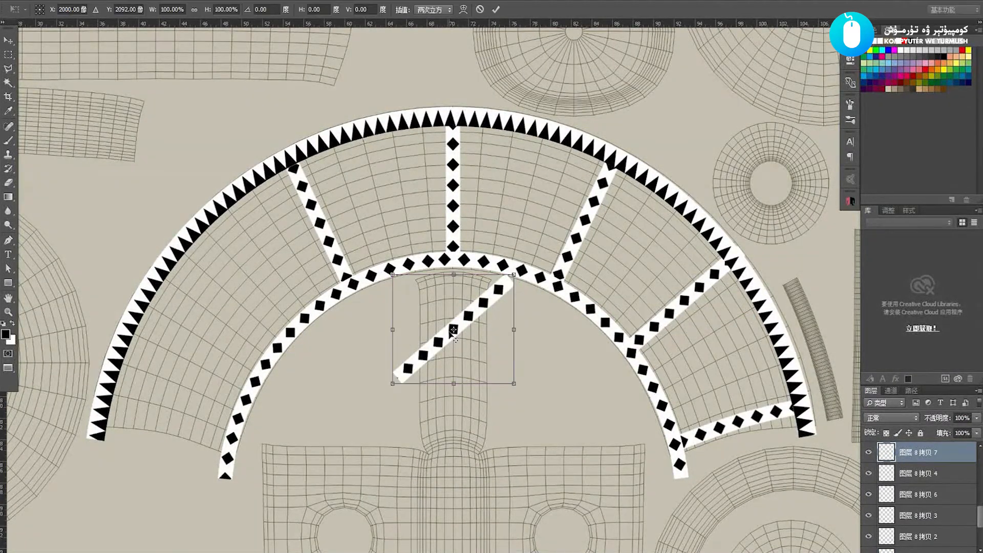
{"action": "right_click", "coordinate": [452, 335]}
{"action": "left_click", "coordinate": [482, 493]}
{"action": "key", "text": "Return"}
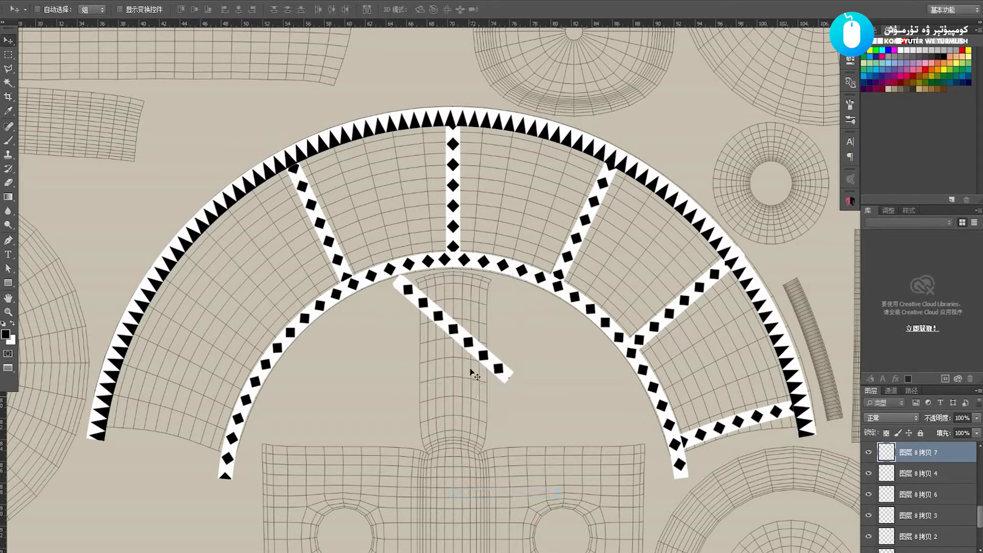
{"action": "left_click_drag", "start_coordinate": [492, 362], "coordinate": [238, 366]}
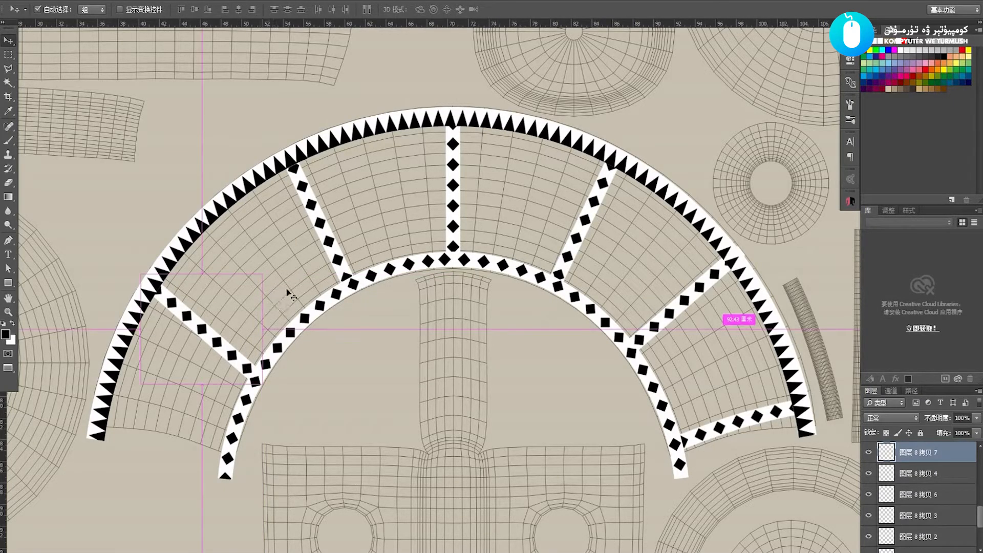
- Rotate the lower left radial band counterclockwise in two passes, the second about 3°, and shift it left to match the mesh lines
{"action": "key", "text": "ctrl+t"}
{"action": "left_click_drag", "start_coordinate": [301, 260], "coordinate": [298, 253]}
{"action": "key", "text": "Return"}
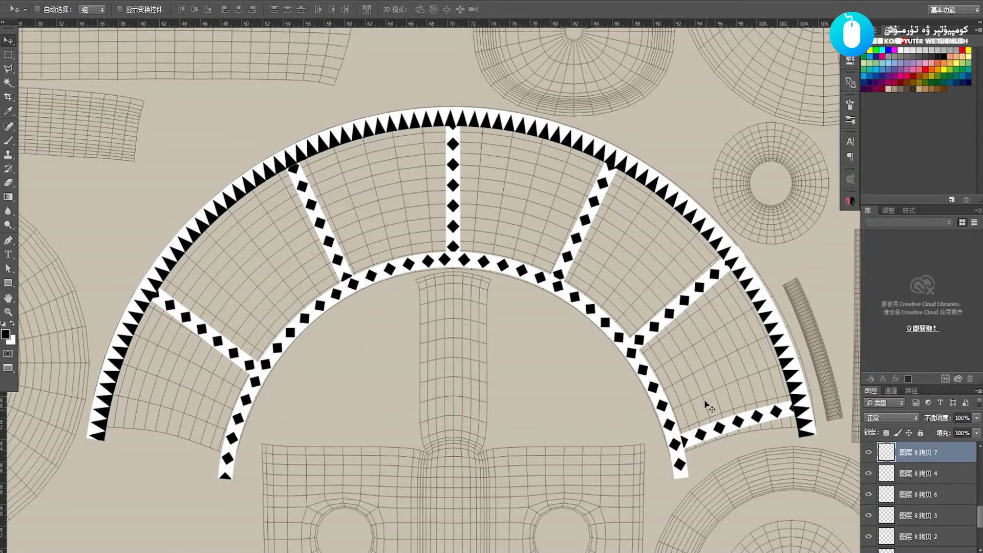
{"action": "scroll", "coordinate": [667, 376], "scroll_direction": "down", "scroll_amount": 1}
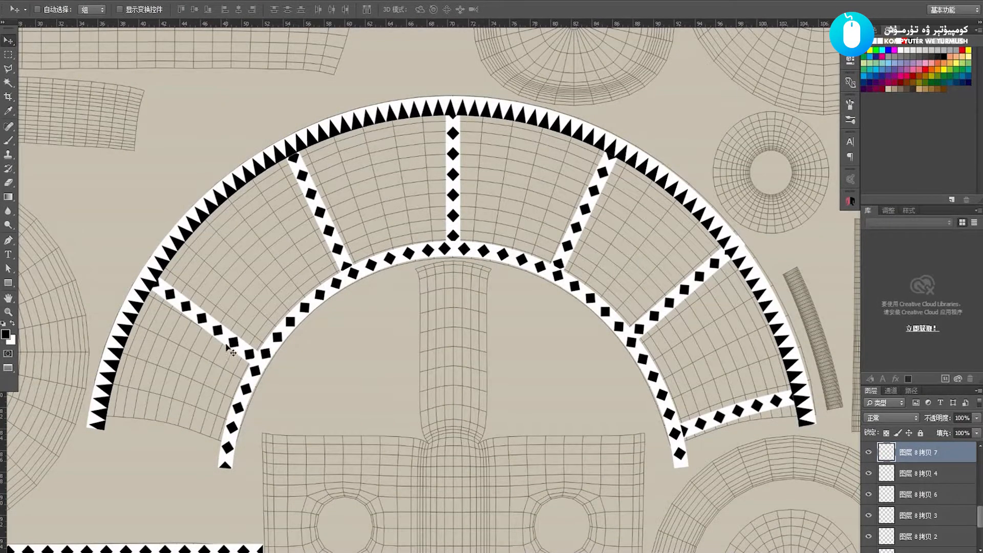
{"action": "left_click_drag", "start_coordinate": [232, 346], "coordinate": [225, 346]}
{"action": "key", "text": "ctrl+t"}
{"action": "left_click_drag", "start_coordinate": [340, 307], "coordinate": [349, 297]}
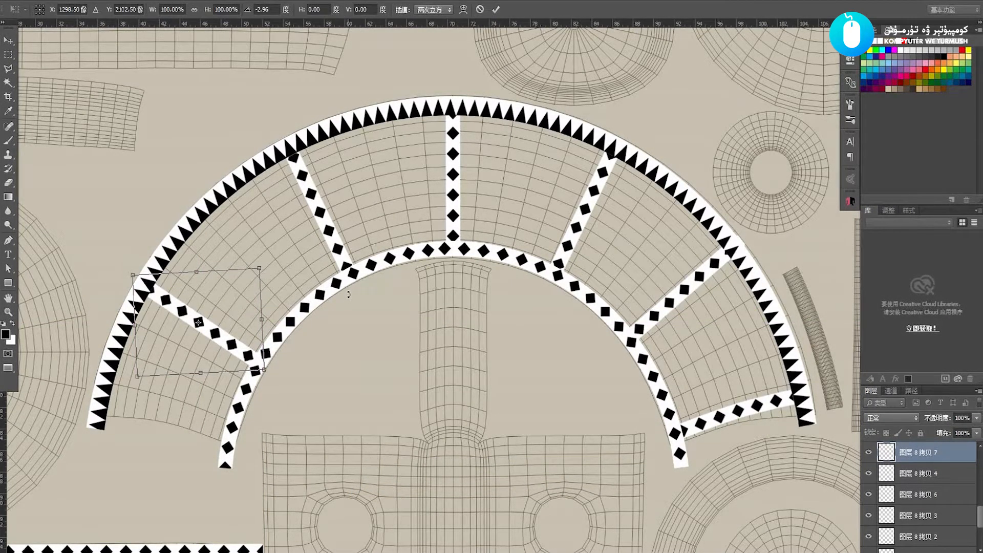
{"action": "key", "text": "Return"}
- Move the upper left radial band (图层 8 拷贝 6) slightly left and rotate it by -3.35° to follow the mesh lines
{"action": "right_click", "coordinate": [338, 236]}
{"action": "left_click", "coordinate": [354, 237]}
{"action": "left_click_drag", "start_coordinate": [336, 247], "coordinate": [329, 248]}
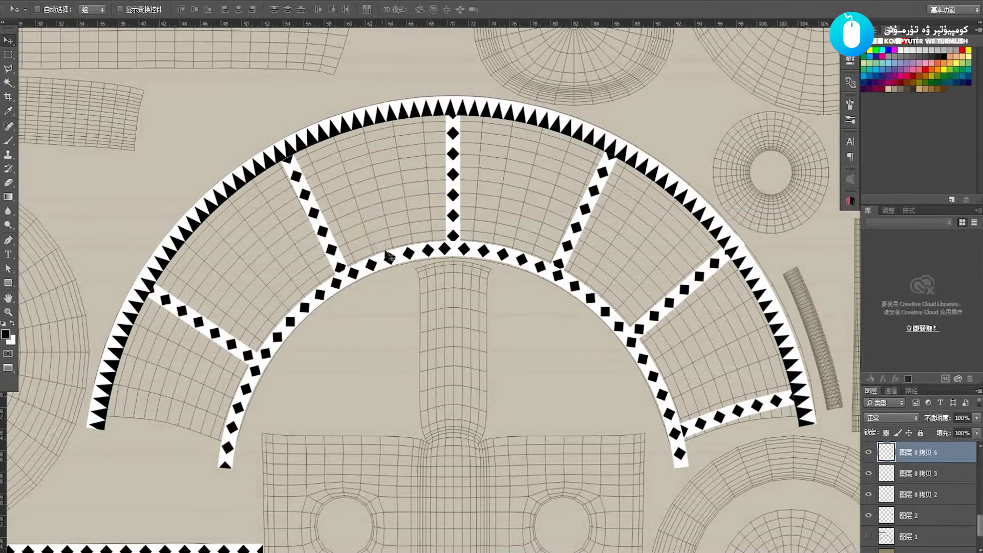
{"action": "key", "text": "ctrl+t"}
{"action": "left_click_drag", "start_coordinate": [453, 259], "coordinate": [456, 251]}
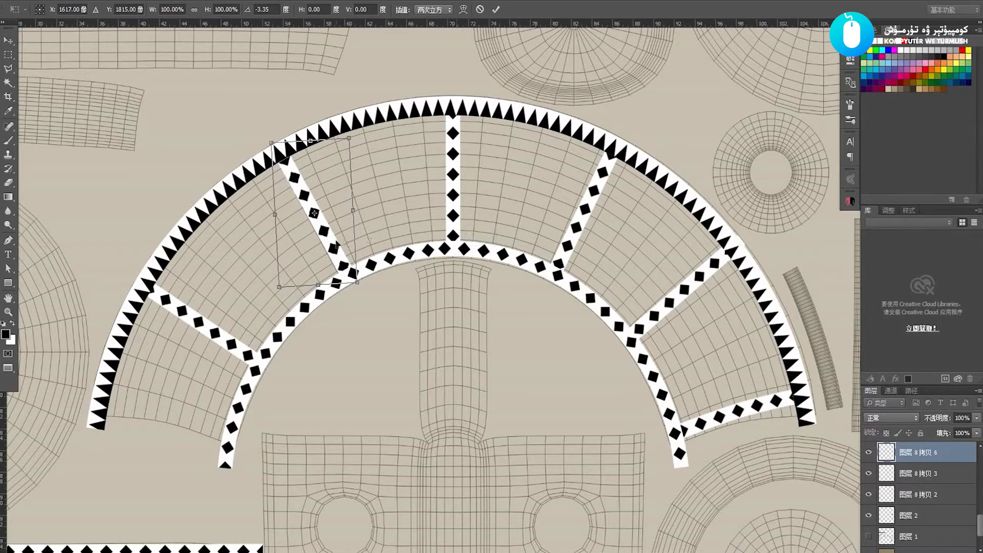
{"action": "left_click_drag", "start_coordinate": [327, 245], "coordinate": [319, 246]}
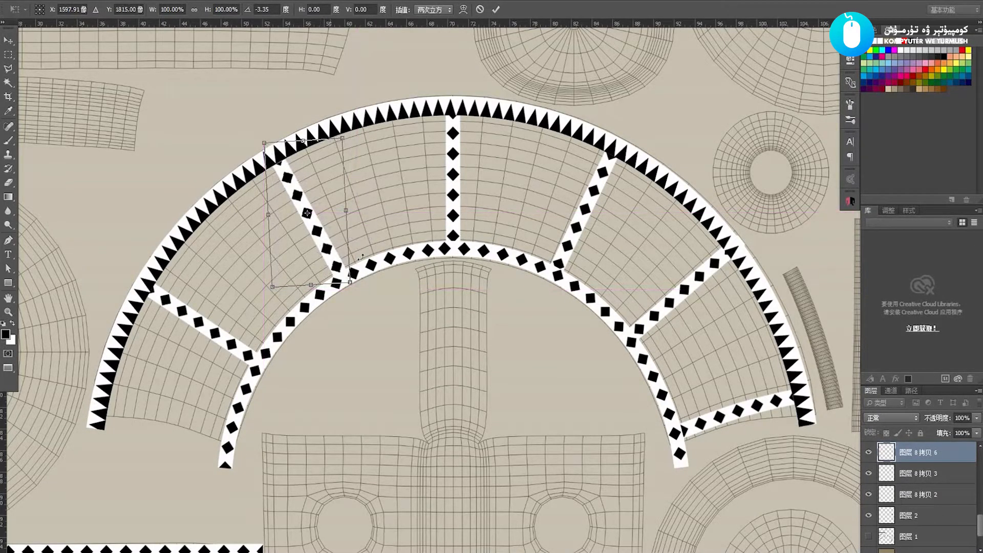
{"action": "key", "text": "Return"}
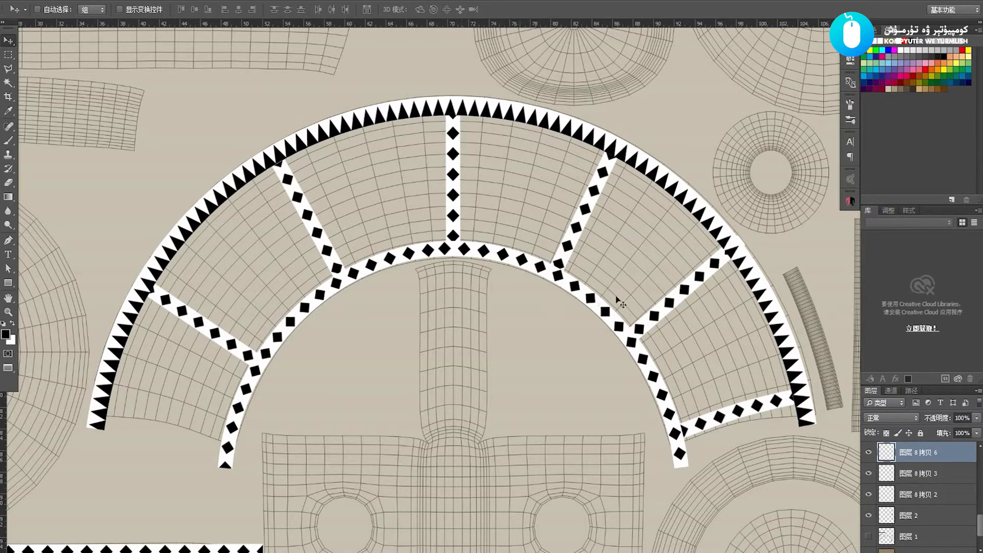
- Nudge the 图层 8 拷贝 4 radial band on the arch's right half to align it with the mesh lines
{"action": "right_click", "coordinate": [680, 299]}
{"action": "left_click", "coordinate": [683, 301]}
{"action": "key", "text": "0"}
{"action": "key", "text": "0"}
{"action": "key", "text": "0"}
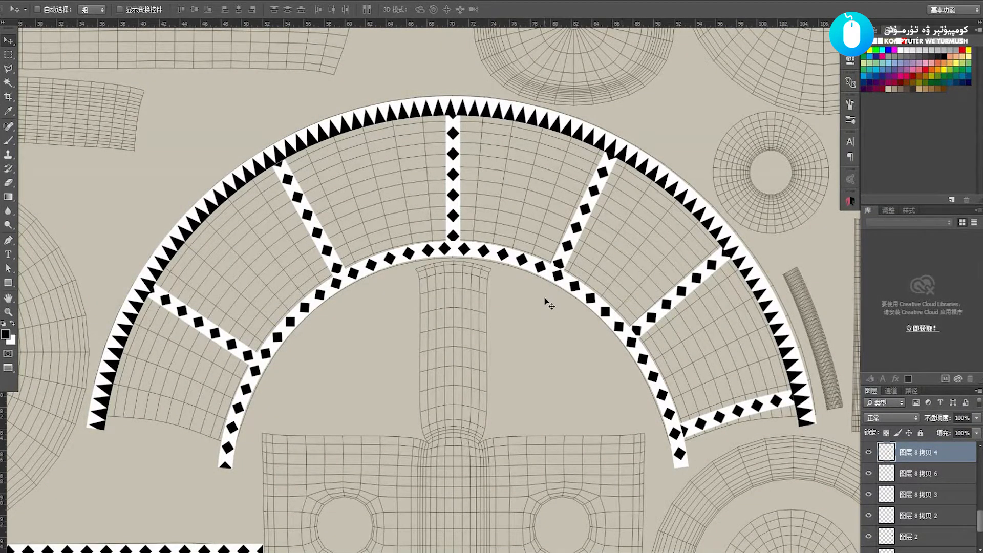
- Add a new layer and draw a circle about 84 px wide with the Ellipse tool in the arch's second panel from the left
{"action": "key", "text": "ctrl+space"}
{"action": "left_click_drag", "start_coordinate": [517, 367], "coordinate": [473, 335]}
{"action": "key", "text": "space"}
{"action": "left_click_drag", "start_coordinate": [483, 410], "coordinate": [505, 361]}
{"action": "key", "text": "space"}
{"action": "left_click_drag", "start_coordinate": [408, 304], "coordinate": [434, 310]}
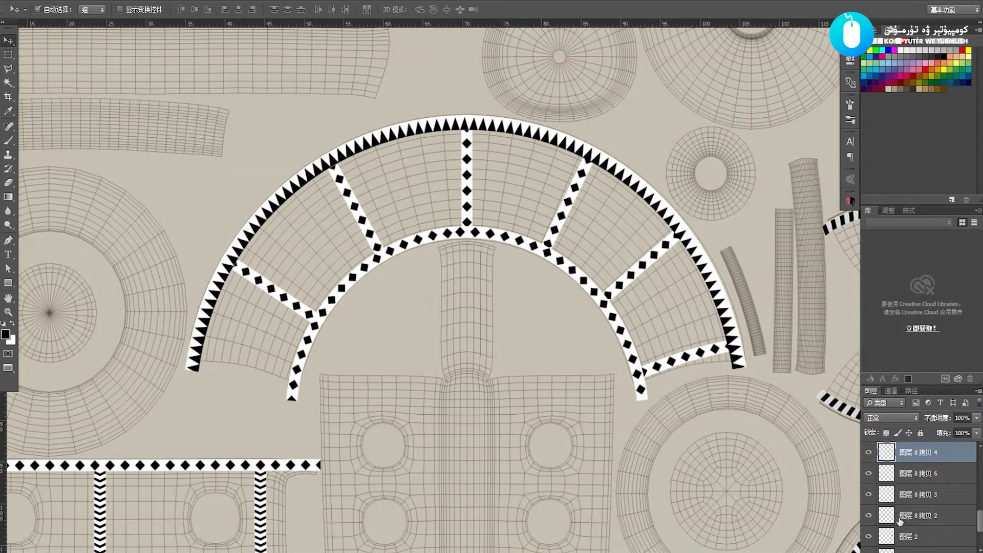
{"action": "key", "text": "ctrl+shift+n"}
{"action": "key", "text": "Return"}
{"action": "left_click", "coordinate": [8, 283]}
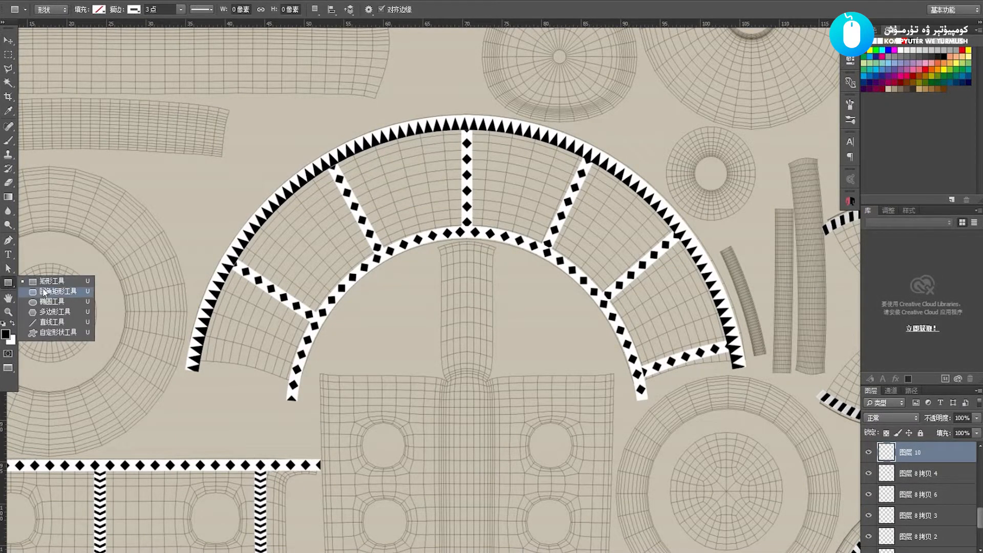
{"action": "left_click", "coordinate": [51, 301]}
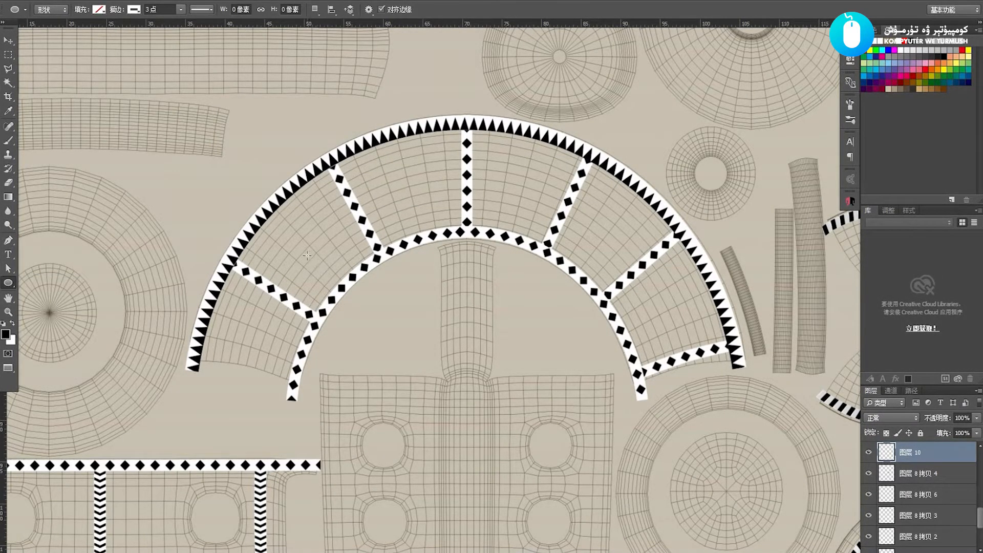
{"action": "left_click_drag", "start_coordinate": [307, 254], "coordinate": [324, 267]}
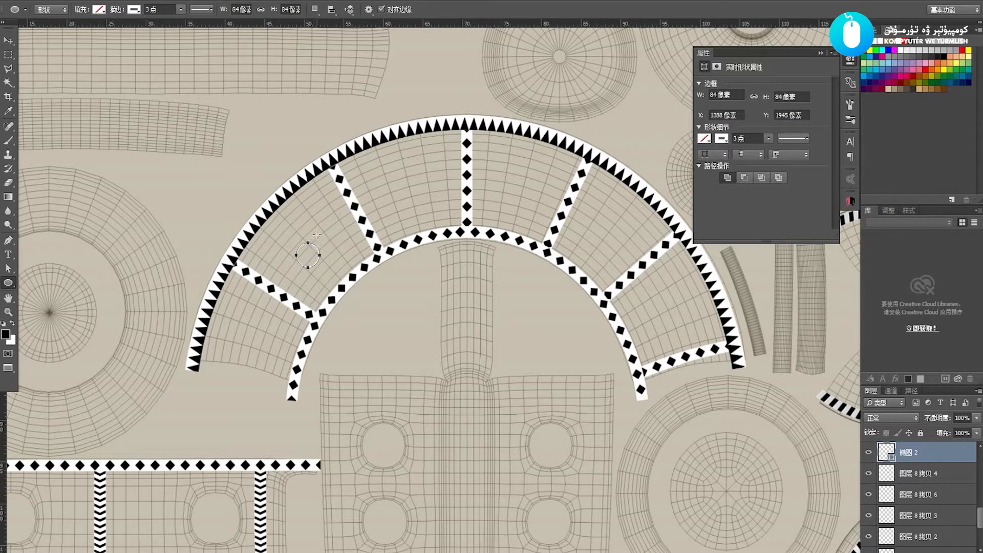
- Scale the circle to 76.19%, remove its stroke, and give it a white fill
{"action": "key", "text": "ctrl+t"}
{"action": "left_click_drag", "start_coordinate": [319, 241], "coordinate": [317, 245]}
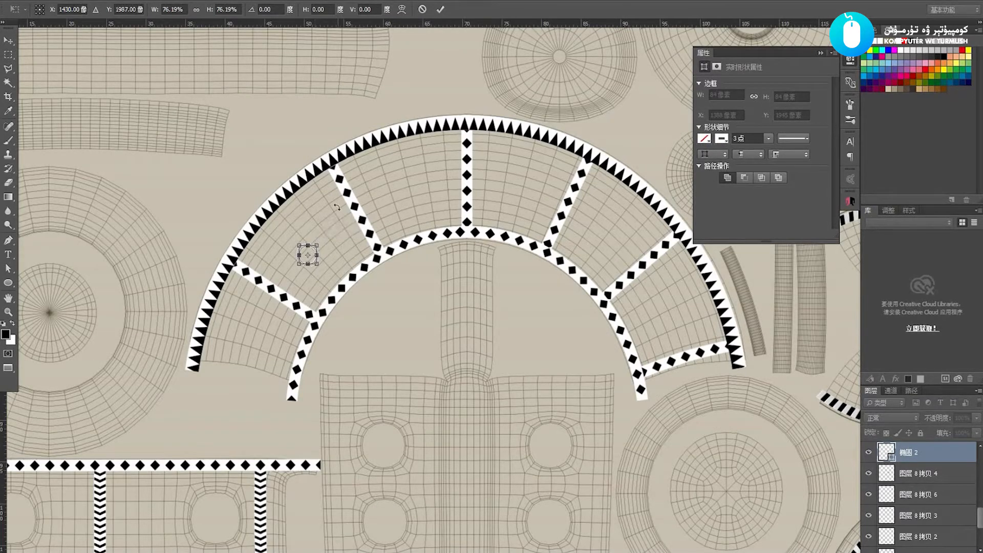
{"action": "key", "text": "Return"}
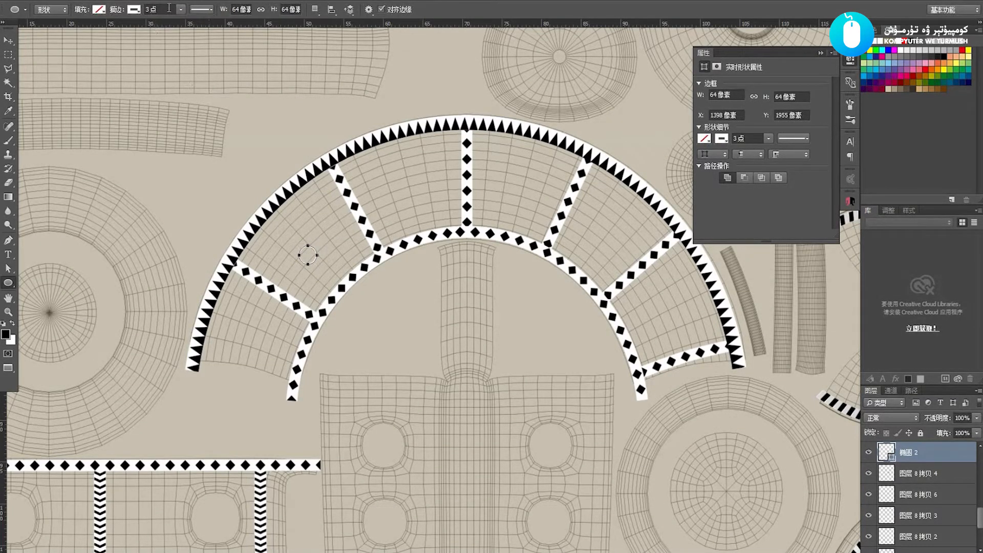
{"action": "left_click", "coordinate": [134, 11]}
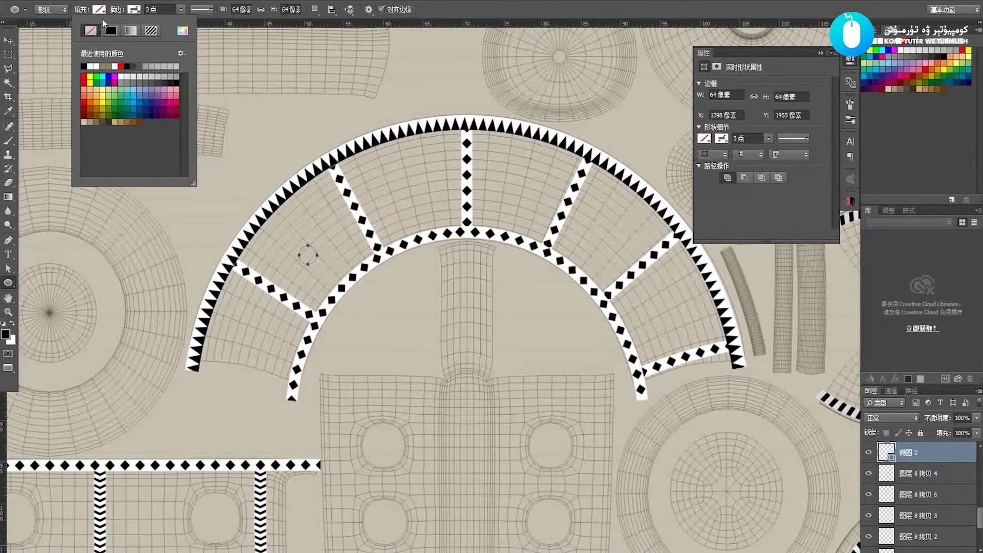
{"action": "left_click", "coordinate": [100, 10]}
{"action": "left_click", "coordinate": [60, 62]}
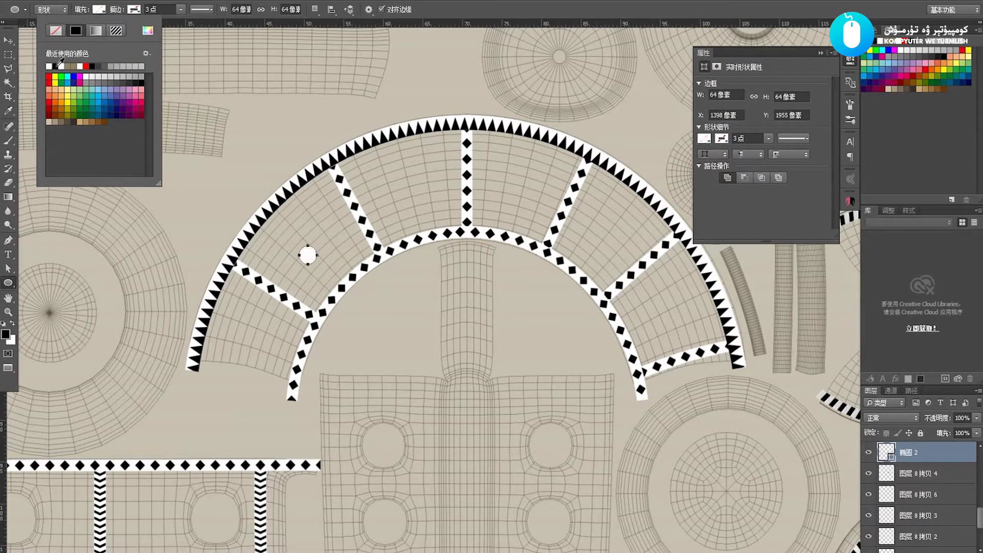
- Move the white circle up and nudge it right to centre it in the arch's second panel from the left
{"action": "left_click", "coordinate": [8, 40]}
{"action": "left_click_drag", "start_coordinate": [310, 245], "coordinate": [311, 237]}
{"action": "key", "text": "Up"}
{"action": "key", "text": "Up"}
{"action": "key", "text": "Right"}
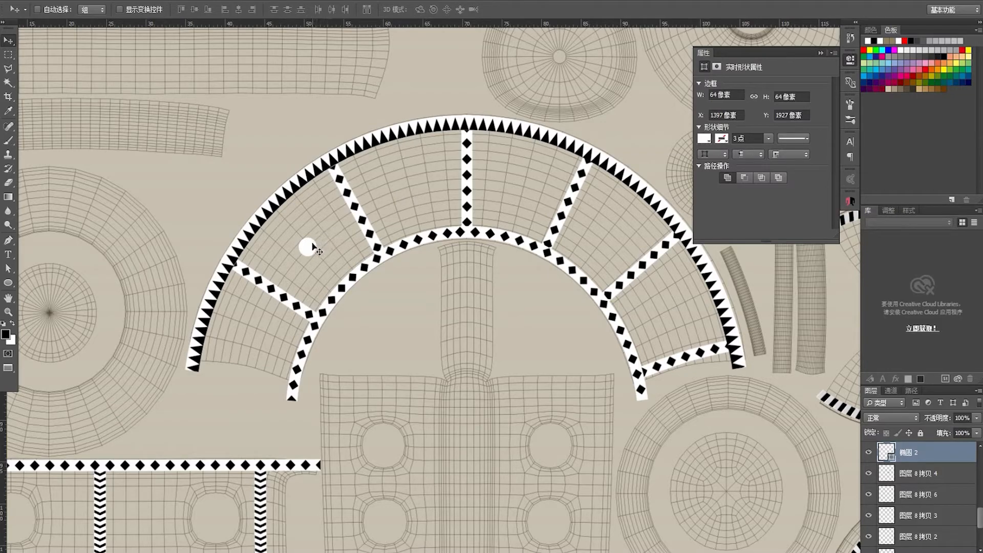
{"action": "key", "text": "Up"}
{"action": "key", "text": "Up"}
{"action": "key", "text": "Up"}
{"action": "key", "text": "Up"}
{"action": "key", "text": "Right"}
{"action": "key", "text": "Right"}
{"action": "key", "text": "Right"}
{"action": "key", "text": "Right"}
{"action": "key", "text": "Right"}
{"action": "key", "text": "Right"}
- Copy the white circle into the arch's leftmost panel at X 1204, Y 2237 px, and into the panel just left of the central band
{"action": "left_click_drag", "start_coordinate": [306, 250], "coordinate": [254, 356]}
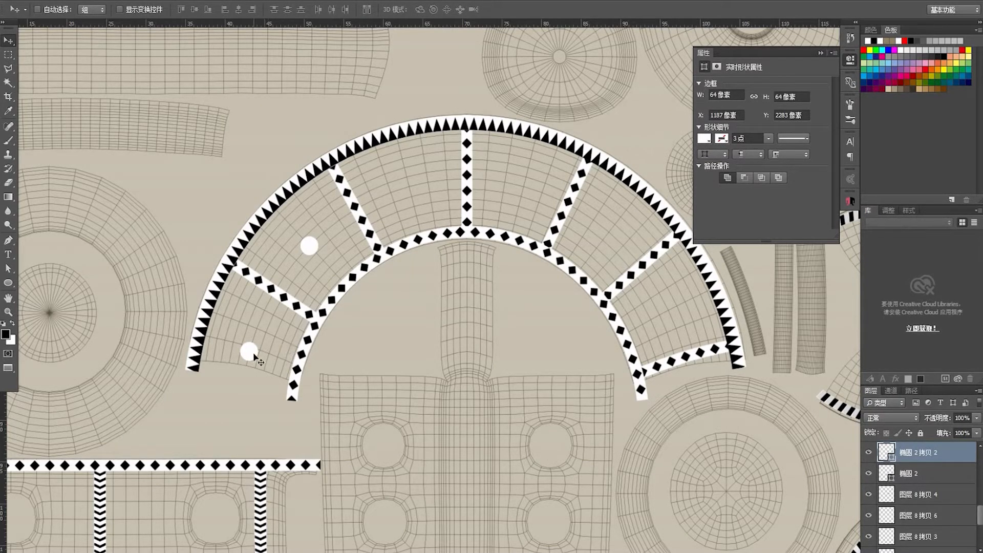
{"action": "left_click_drag", "start_coordinate": [253, 355], "coordinate": [258, 342]}
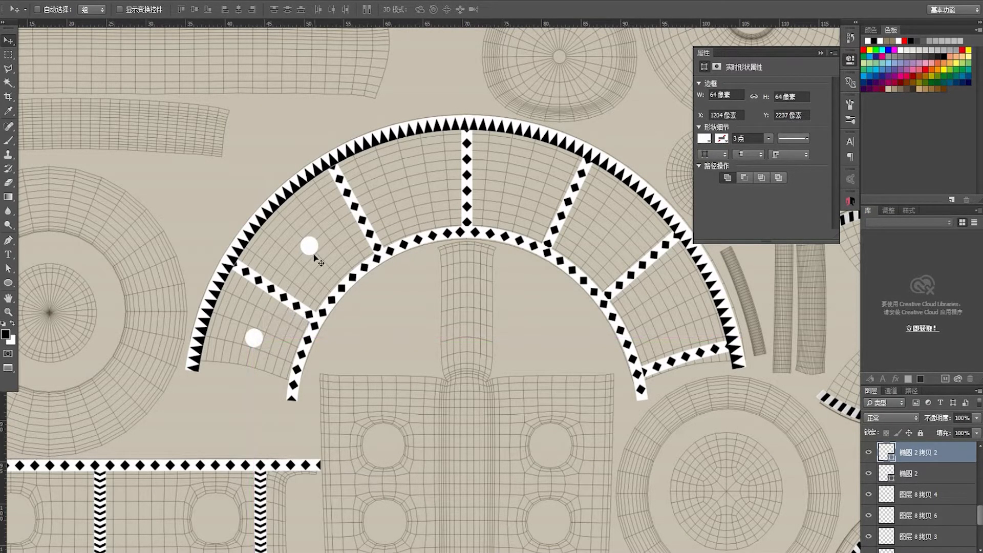
{"action": "right_click", "coordinate": [318, 248]}
{"action": "left_click", "coordinate": [327, 254]}
{"action": "left_click_drag", "start_coordinate": [307, 252], "coordinate": [409, 201]}
{"action": "key", "text": "Down"}
{"action": "key", "text": "Down"}
- Copy the white circle into the panel just right of the central band and nudge it left and slightly up
{"action": "left_click_drag", "start_coordinate": [417, 201], "coordinate": [535, 245]}
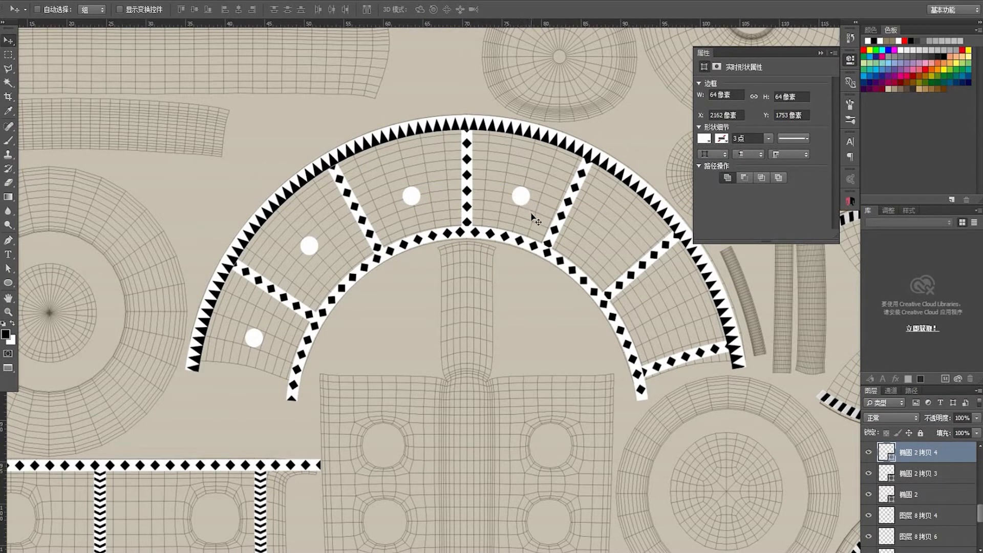
{"action": "key", "text": "Left"}
{"action": "key", "text": "Left"}
{"action": "key", "text": "Left"}
{"action": "key", "text": "Left"}
{"action": "key", "text": "Left"}
{"action": "key", "text": "Left"}
{"action": "key", "text": "Left"}
{"action": "key", "text": "Left"}
{"action": "key", "text": "Left"}
{"action": "key", "text": "Left"}
{"action": "key", "text": "Up"}
{"action": "key", "text": "Up"}
- Copy the white circle into the arch's second panel from the right and nudge it up and left to centre it
{"action": "left_click_drag", "start_coordinate": [520, 201], "coordinate": [610, 252]}
{"action": "key", "text": "Left"}
{"action": "key", "text": "Left"}
{"action": "key", "text": "Up"}
{"action": "key", "text": "Up"}
{"action": "key", "text": "Up"}
{"action": "key", "text": "Up"}
{"action": "key", "text": "Up"}
{"action": "key", "text": "Up"}
{"action": "key", "text": "Up"}
{"action": "key", "text": "Up"}
{"action": "key", "text": "Up"}
{"action": "key", "text": "Up"}
{"action": "key", "text": "Up"}
{"action": "key", "text": "Up"}
{"action": "key", "text": "Up"}
{"action": "key", "text": "Up"}
{"action": "key", "text": "Up"}
{"action": "key", "text": "Up"}
{"action": "key", "text": "Up"}
{"action": "key", "text": "Up"}
{"action": "key", "text": "Up"}
{"action": "key", "text": "Up"}
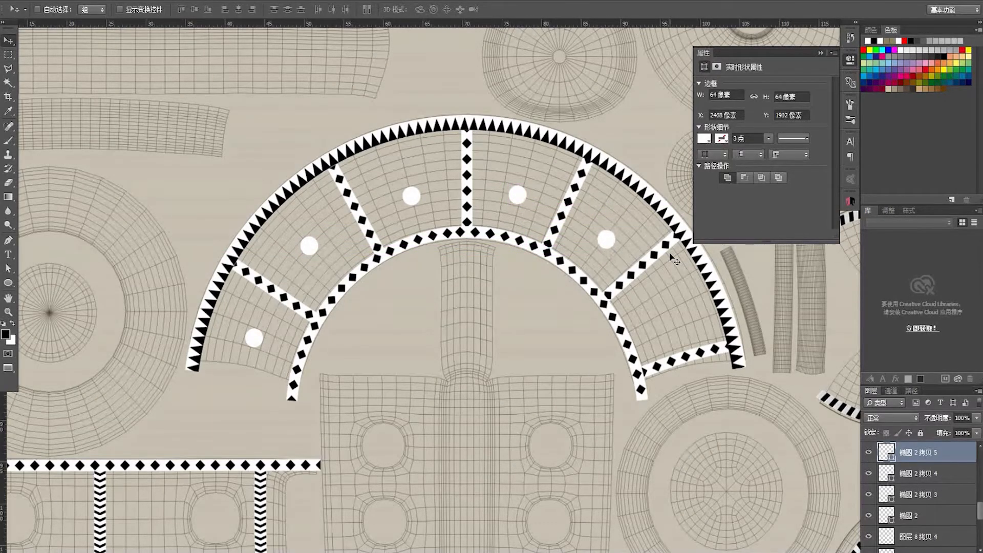
{"action": "key", "text": "Left"}
{"action": "key", "text": "Left"}
- Copy the white circle into the arch's rightmost panel and nudge it down and left to centre it
{"action": "left_click_drag", "start_coordinate": [613, 229], "coordinate": [670, 312]}
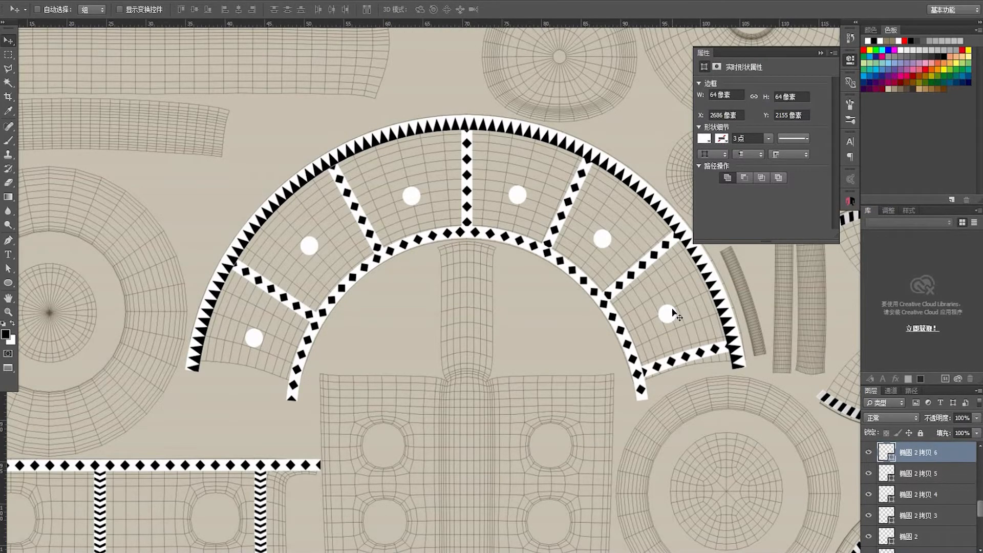
{"action": "left_click_drag", "start_coordinate": [673, 311], "coordinate": [668, 318]}
{"action": "key", "text": "Left"}
{"action": "key", "text": "Left"}
{"action": "key", "text": "Left"}
{"action": "key", "text": "Left"}
{"action": "key", "text": "Left"}
{"action": "key", "text": "Left"}
{"action": "key", "text": "Left"}
{"action": "key", "text": "Left"}
- Raise the white circle left of the central band (椭圆 2 拷贝 3) to about X 1761, Y 1724 px
{"action": "right_click", "coordinate": [409, 196]}
{"action": "left_click", "coordinate": [417, 201]}
{"action": "key", "text": "Up"}
{"action": "key", "text": "Up"}
{"action": "key", "text": "Up"}
{"action": "key", "text": "Up"}
{"action": "key", "text": "Up"}
{"action": "key", "text": "Up"}
{"action": "key", "text": "Up"}
{"action": "key", "text": "Up"}
{"action": "key", "text": "Up"}
{"action": "key", "text": "Up"}
{"action": "key", "text": "Up"}
{"action": "key", "text": "Up"}
{"action": "key", "text": "Up"}
{"action": "key", "text": "Up"}
{"action": "key", "text": "Up"}
{"action": "key", "text": "Up"}
{"action": "key", "text": "Up"}
{"action": "key", "text": "Up"}
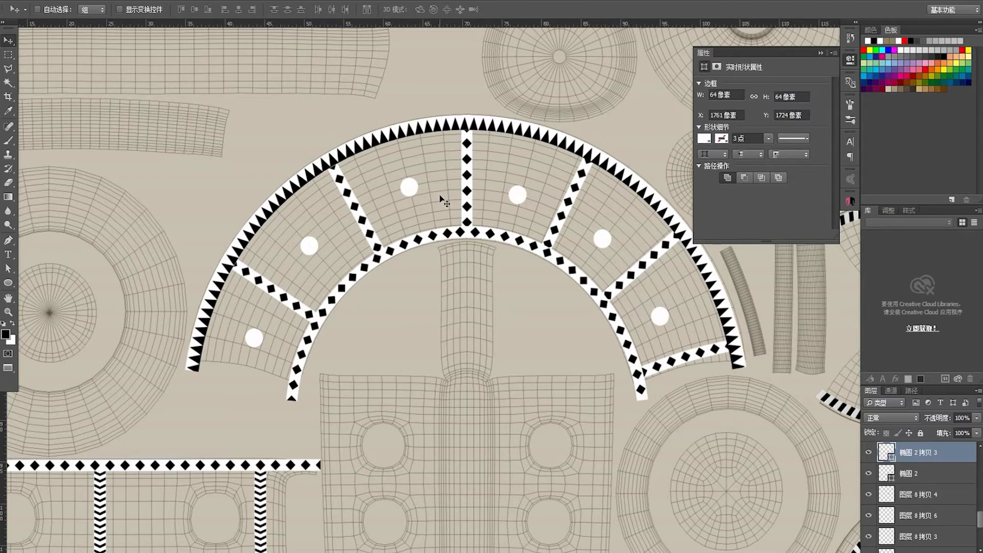
- Move the white circle right of the central band (椭圆 2 拷贝 4) up and right to about X 2165, Y 1722 px
{"action": "right_click", "coordinate": [514, 194]}
{"action": "left_click", "coordinate": [527, 197]}
{"action": "left_click_drag", "start_coordinate": [517, 197], "coordinate": [525, 191]}
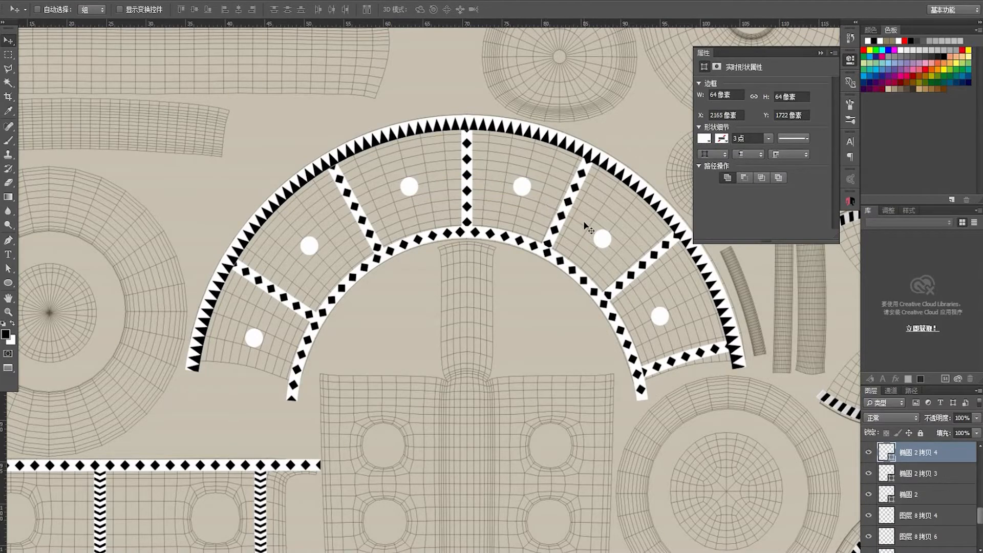
- Move the white circle in the arch's second panel from the right (椭圆 2 拷贝 5) up and right to centre it
{"action": "right_click", "coordinate": [608, 241]}
{"action": "left_click", "coordinate": [622, 244]}
{"action": "left_click_drag", "start_coordinate": [606, 240], "coordinate": [613, 234]}
{"action": "key", "text": "Right"}
- Move the white circle in the arch's rightmost panel up and right to about X 2695, Y 2155 px
{"action": "right_click", "coordinate": [662, 322]}
{"action": "left_click", "coordinate": [668, 321]}
{"action": "left_click_drag", "start_coordinate": [662, 319], "coordinate": [673, 313]}
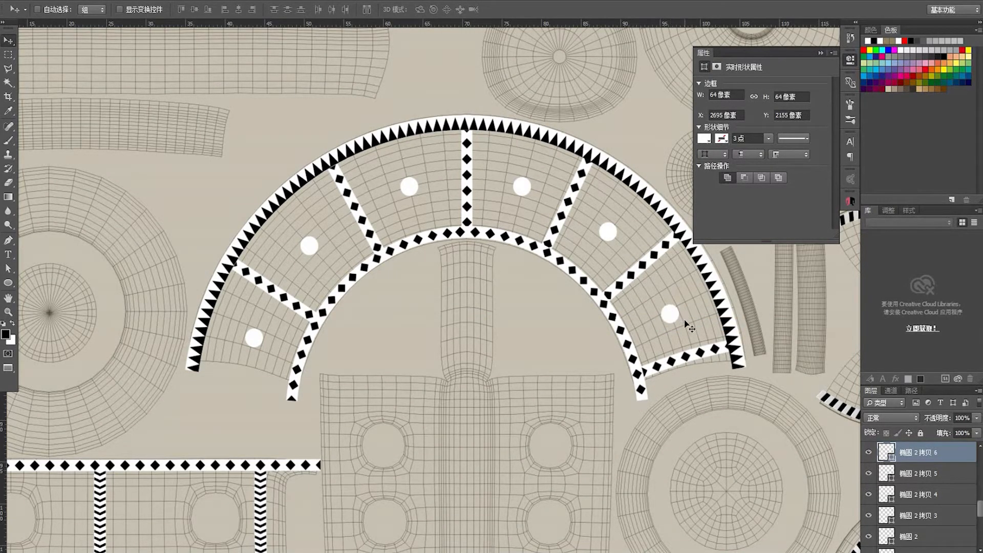
- Nudge the white circle in the arch's leftmost panel up and slightly right to X 1209, Y 2217 px
{"action": "right_click", "coordinate": [257, 336]}
{"action": "left_click", "coordinate": [287, 341]}
{"action": "key", "text": "Right"}
{"action": "key", "text": "Right"}
{"action": "key", "text": "Right"}
{"action": "key", "text": "Right"}
{"action": "key", "text": "Up"}
{"action": "key", "text": "Up"}
{"action": "key", "text": "Up"}
{"action": "key", "text": "Up"}
{"action": "key", "text": "Up"}
{"action": "key", "text": "Up"}
{"action": "key", "text": "Up"}
{"action": "key", "text": "Up"}
{"action": "key", "text": "Up"}
{"action": "key", "text": "Up"}
{"action": "key", "text": "Up"}
{"action": "key", "text": "Up"}
{"action": "key", "text": "Up"}
{"action": "key", "text": "Up"}
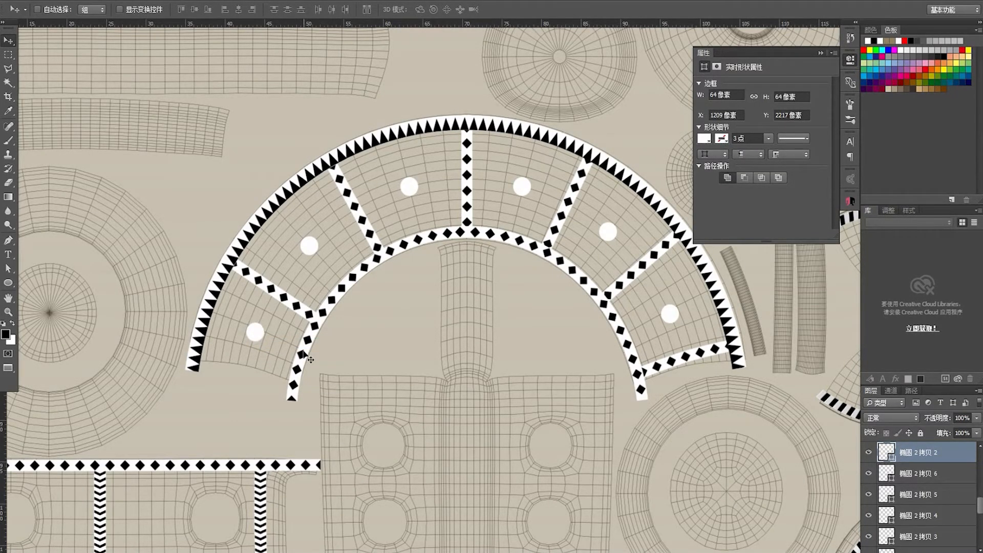
- Hide the brown fill layer 图层 4 and the wireframe layer 图层 0, leaving the pattern on a transparent background
{"action": "key", "text": "z"}
{"action": "left_click_drag", "start_coordinate": [446, 334], "coordinate": [434, 317]}
{"action": "scroll", "coordinate": [876, 509], "scroll_direction": "down", "scroll_amount": 5}
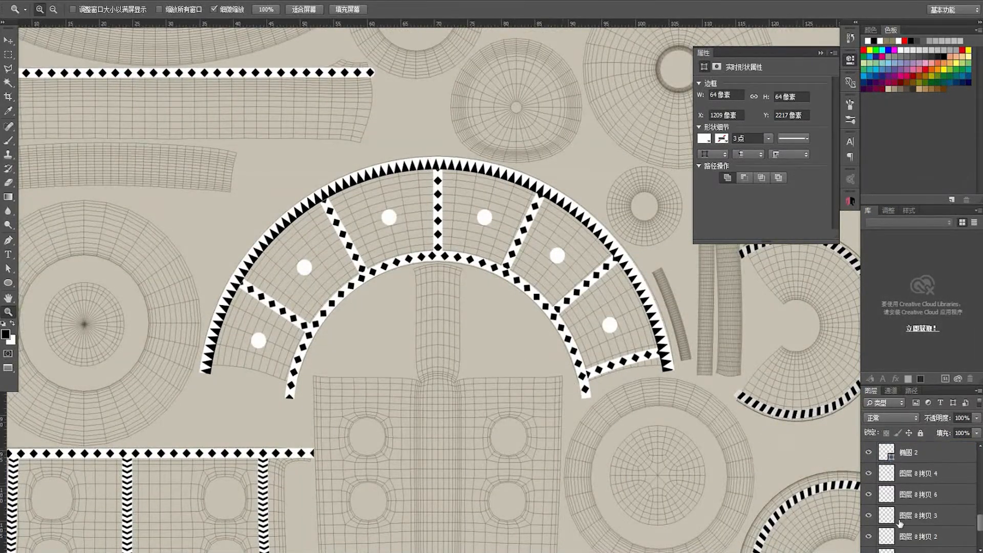
{"action": "left_click", "coordinate": [868, 523]}
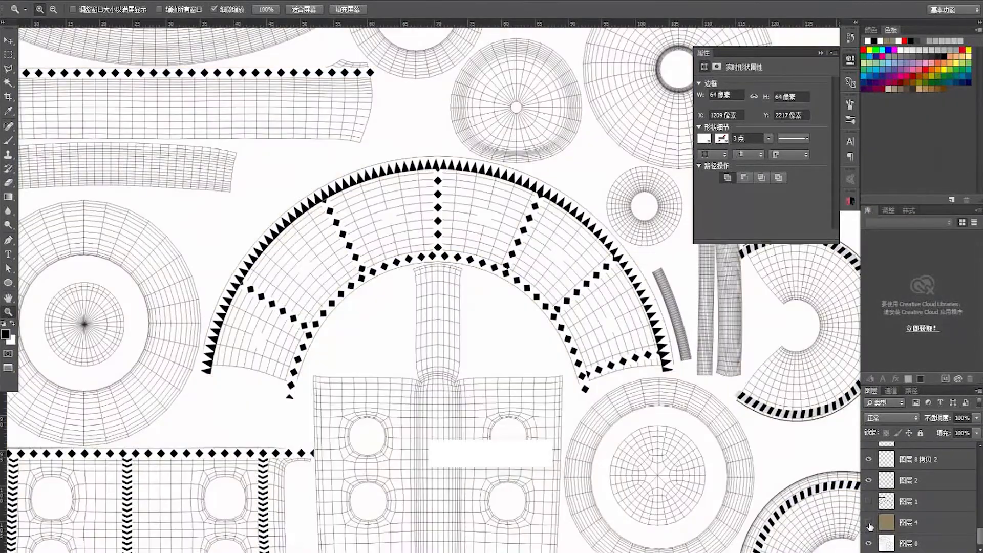
{"action": "scroll", "coordinate": [926, 481], "scroll_direction": "up", "scroll_amount": 4}
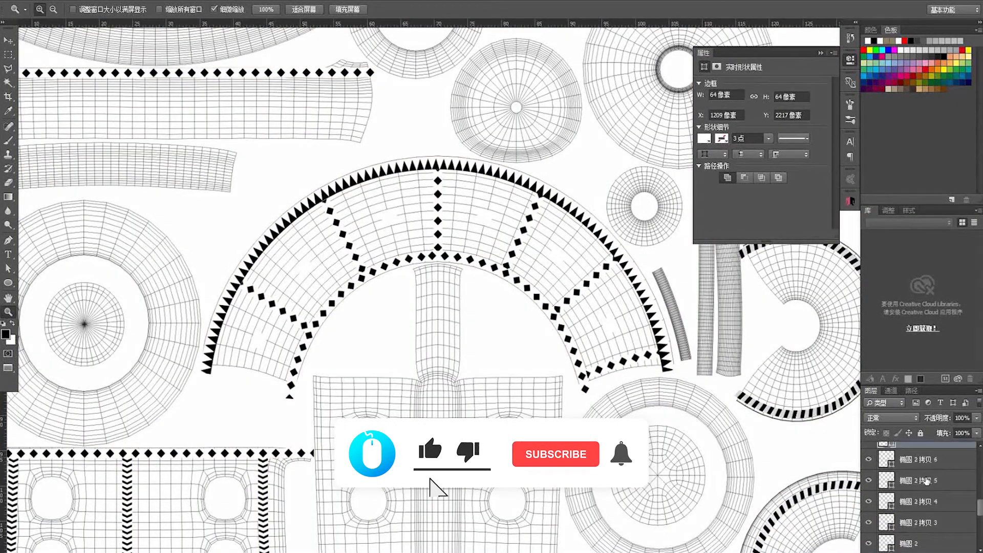
{"action": "scroll", "coordinate": [926, 482], "scroll_direction": "down", "scroll_amount": 4}
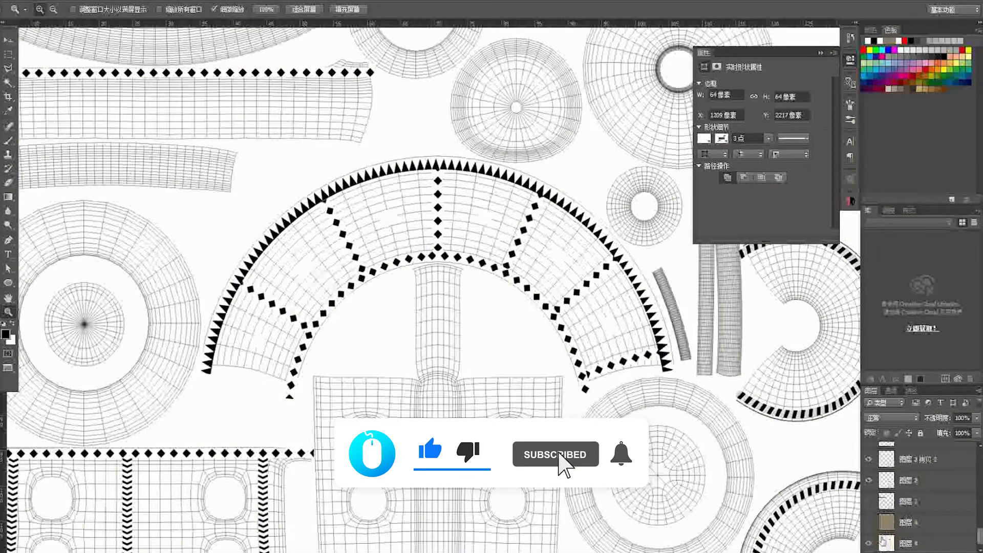
{"action": "left_click", "coordinate": [868, 544]}
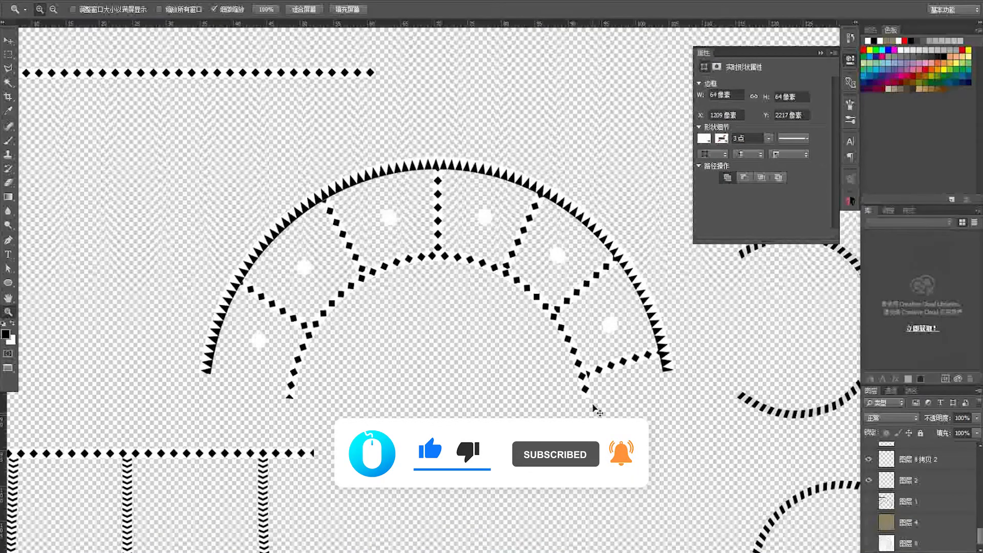
- Save the pattern as a PNG over the existing head_uv.png in the Tex folder
{"action": "key", "text": "ctrl+shift+s"}
{"action": "left_click", "coordinate": [215, 237]}
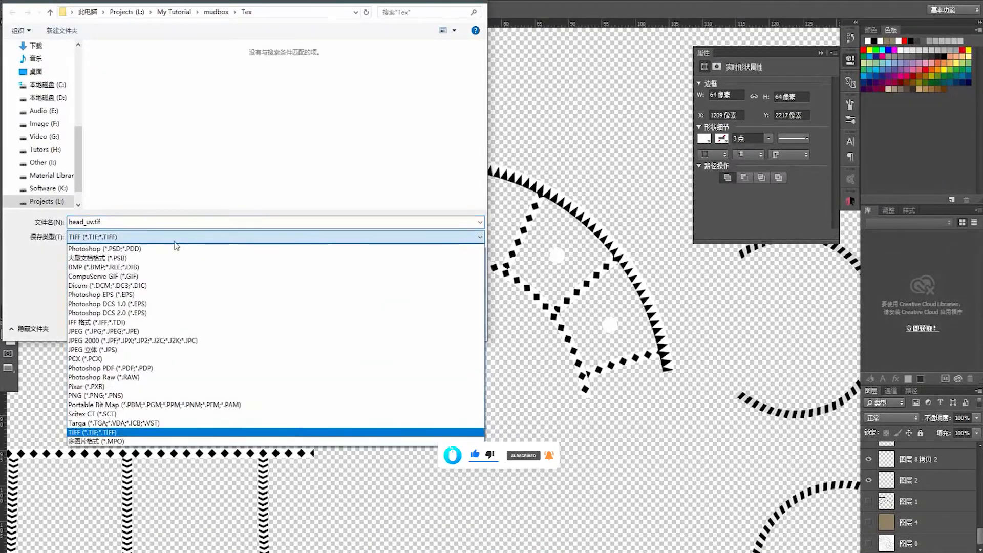
{"action": "left_click", "coordinate": [121, 396]}
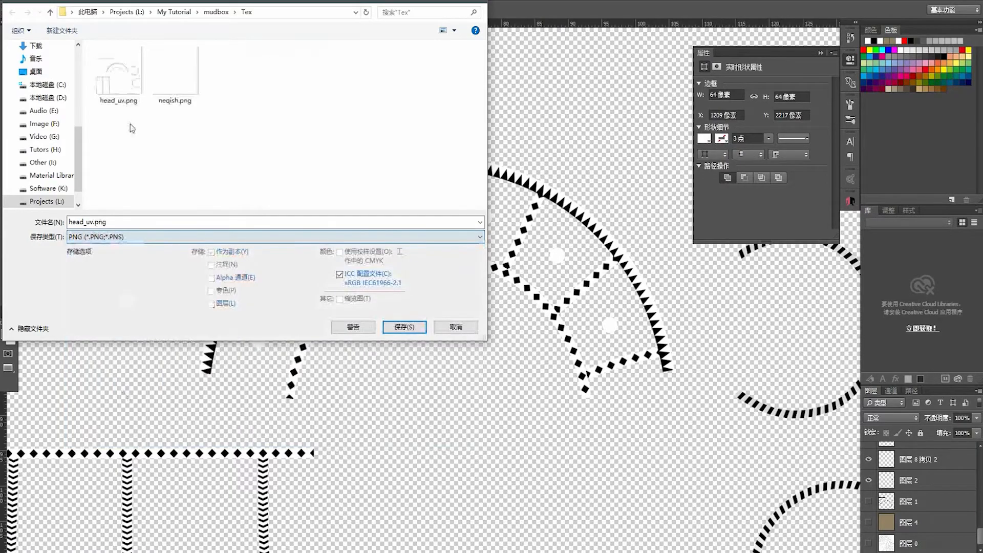
{"action": "double_click", "coordinate": [123, 81]}
{"action": "left_click", "coordinate": [507, 280]}
{"action": "key", "text": "Return"}
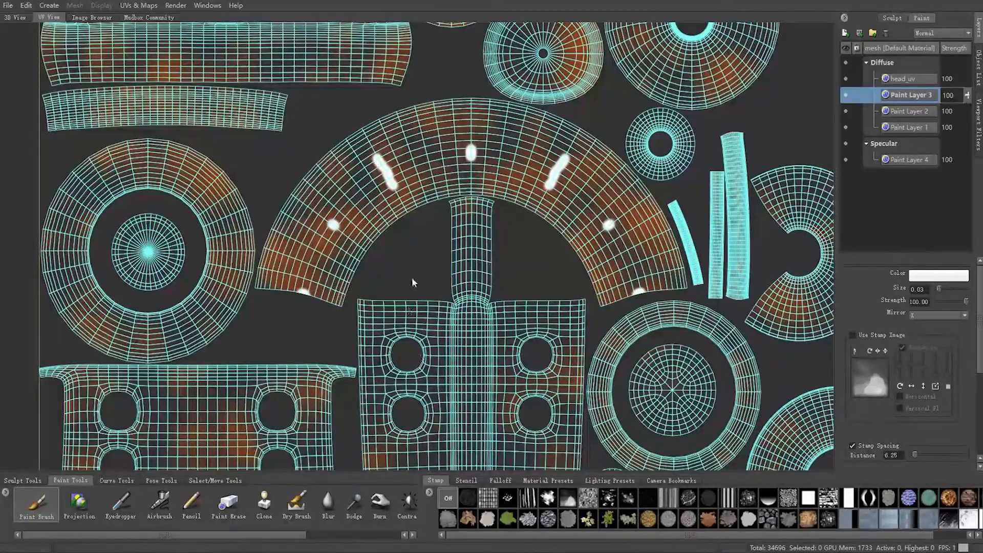
- Switch to Mudbox's 3D view and toggle Paint Layer 3 and head_uv off and on to check what each contributes to the head
{"action": "left_click", "coordinate": [15, 19]}
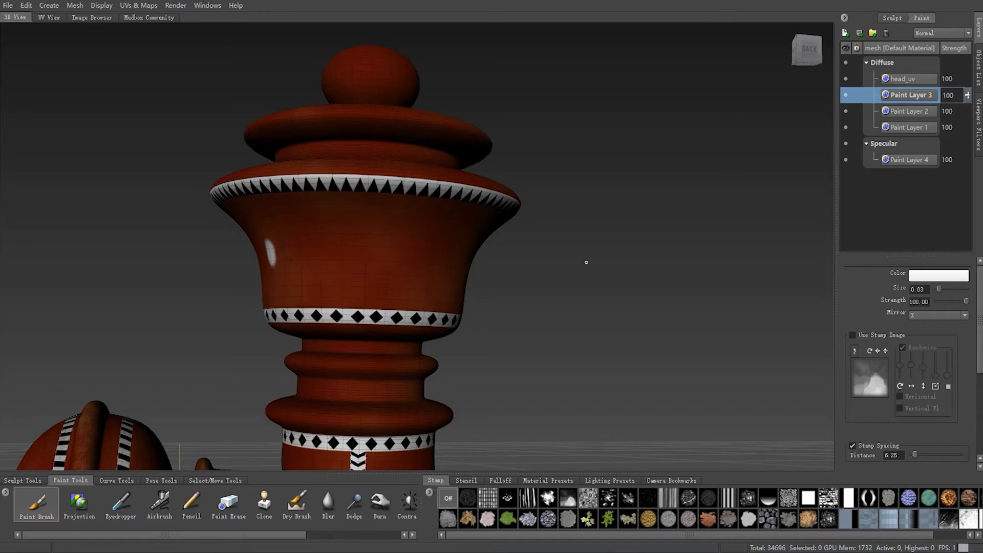
{"action": "left_click_drag", "start_coordinate": [581, 269], "coordinate": [156, 271]}
{"action": "mouse_move", "coordinate": [254, 287]}
{"action": "left_mouse_down"}
{"action": "mouse_move", "coordinate": [199, 326]}
{"action": "mouse_move", "coordinate": [192, 284]}
{"action": "left_mouse_up"}
{"action": "left_click", "coordinate": [846, 96]}
{"action": "left_click", "coordinate": [846, 96]}
{"action": "left_click", "coordinate": [846, 78]}
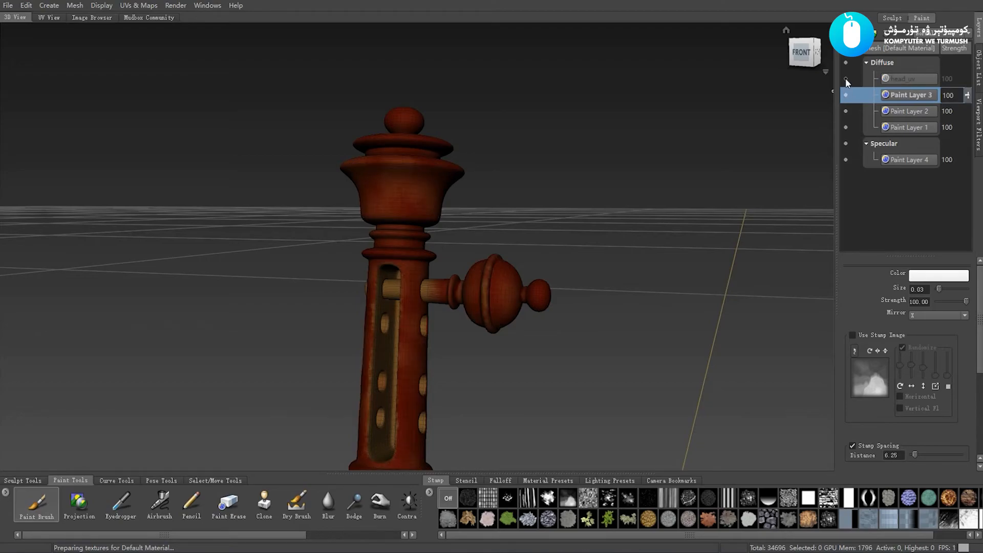
{"action": "left_click", "coordinate": [847, 78]}
- Import the updated head_uv.png as a new paint layer in the Diffuse channel
{"action": "right_click", "coordinate": [905, 75]}
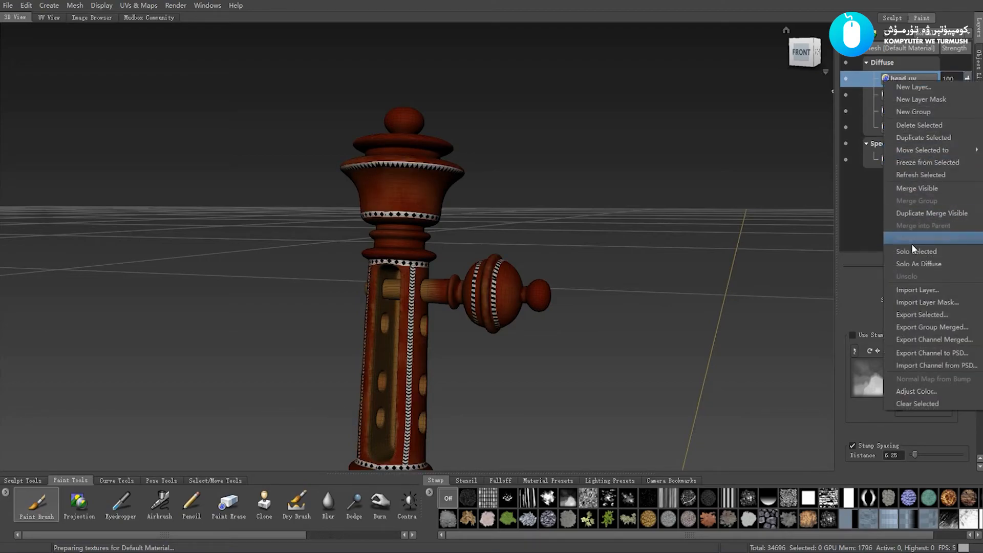
{"action": "left_click", "coordinate": [917, 285]}
{"action": "double_click", "coordinate": [328, 184]}
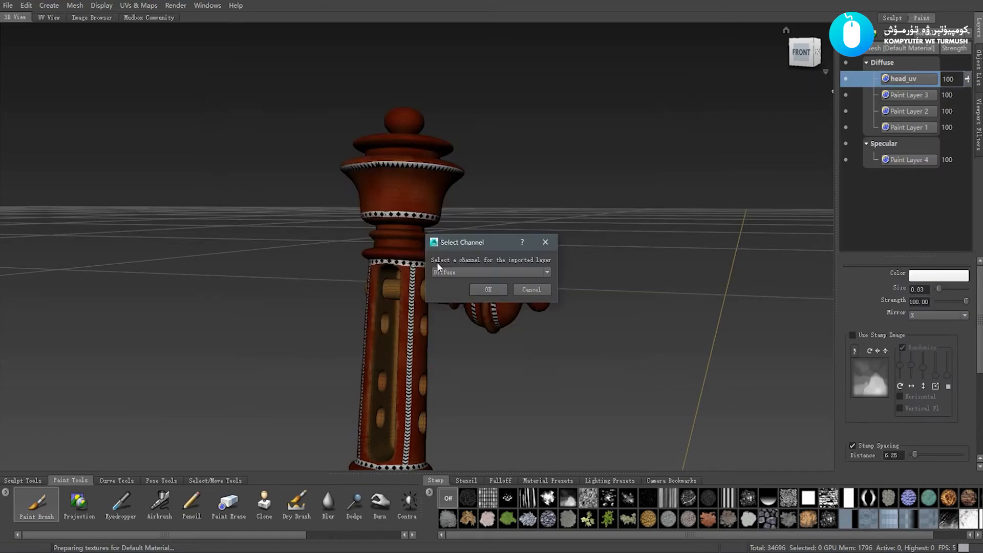
{"action": "left_click", "coordinate": [489, 293]}
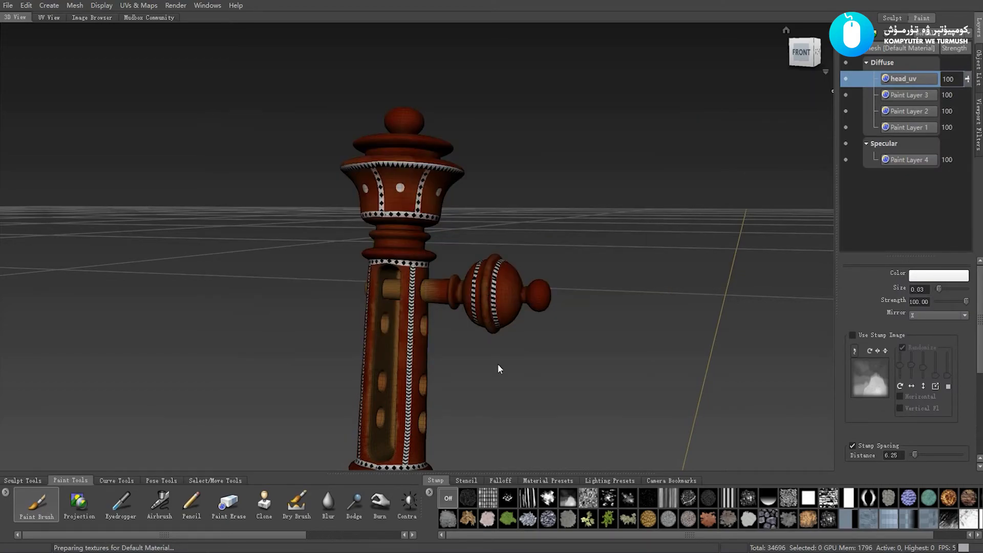
- Delete the outdated head_uv paint layer from the Diffuse channel, keeping head_uv1
{"action": "scroll", "coordinate": [475, 346], "scroll_direction": "down", "scroll_amount": 2}
{"action": "scroll", "coordinate": [477, 225], "scroll_direction": "down", "scroll_amount": 3}
{"action": "mouse_move", "coordinate": [475, 347]}
{"action": "left_mouse_down"}
{"action": "mouse_move", "coordinate": [477, 225]}
{"action": "mouse_move", "coordinate": [499, 277]}
{"action": "mouse_move", "coordinate": [499, 333]}
{"action": "mouse_move", "coordinate": [516, 294]}
{"action": "mouse_move", "coordinate": [504, 330]}
{"action": "mouse_move", "coordinate": [499, 316]}
{"action": "mouse_move", "coordinate": [568, 346]}
{"action": "mouse_move", "coordinate": [588, 311]}
{"action": "mouse_move", "coordinate": [417, 320]}
{"action": "left_mouse_up"}
{"action": "scroll", "coordinate": [498, 277], "scroll_direction": "up", "scroll_amount": 2}
{"action": "scroll", "coordinate": [506, 315], "scroll_direction": "up", "scroll_amount": 2}
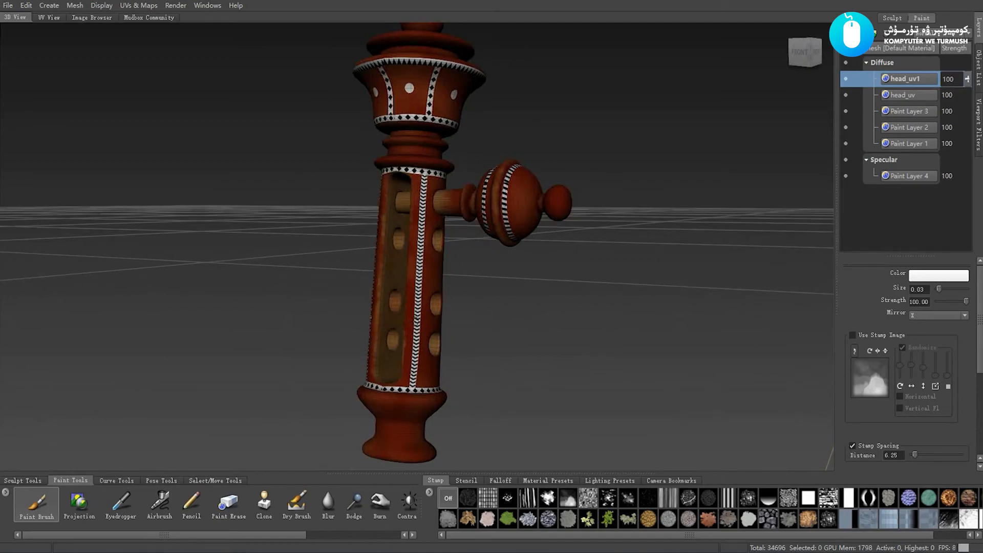
{"action": "scroll", "coordinate": [502, 327], "scroll_direction": "down", "scroll_amount": 1}
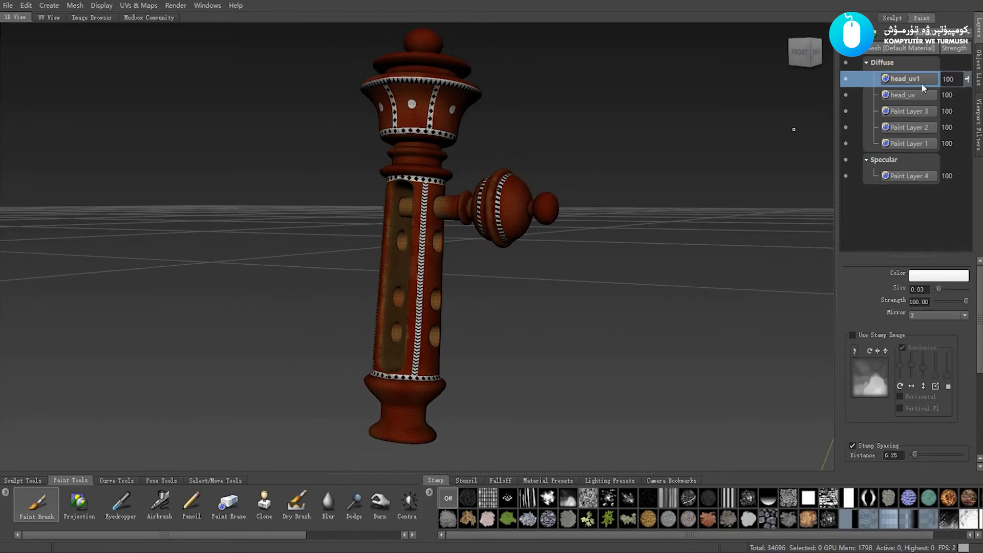
{"action": "right_click", "coordinate": [907, 98]}
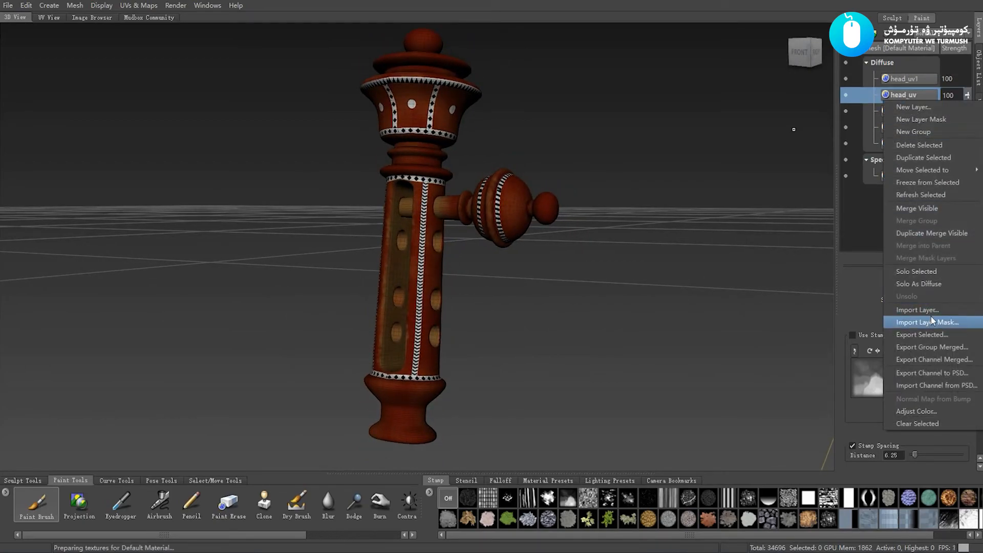
{"action": "left_click", "coordinate": [919, 145]}
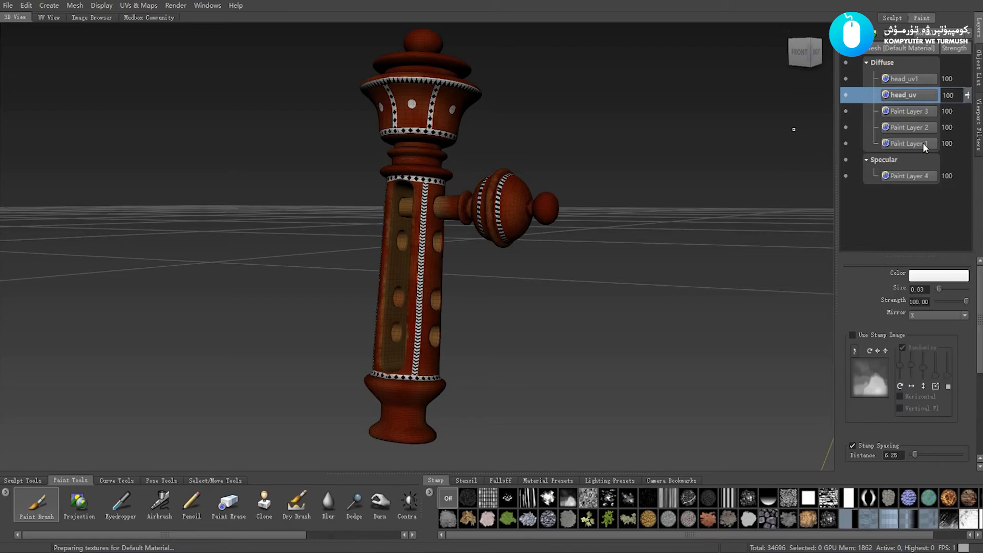
{"action": "left_click_drag", "start_coordinate": [653, 312], "coordinate": [623, 306]}
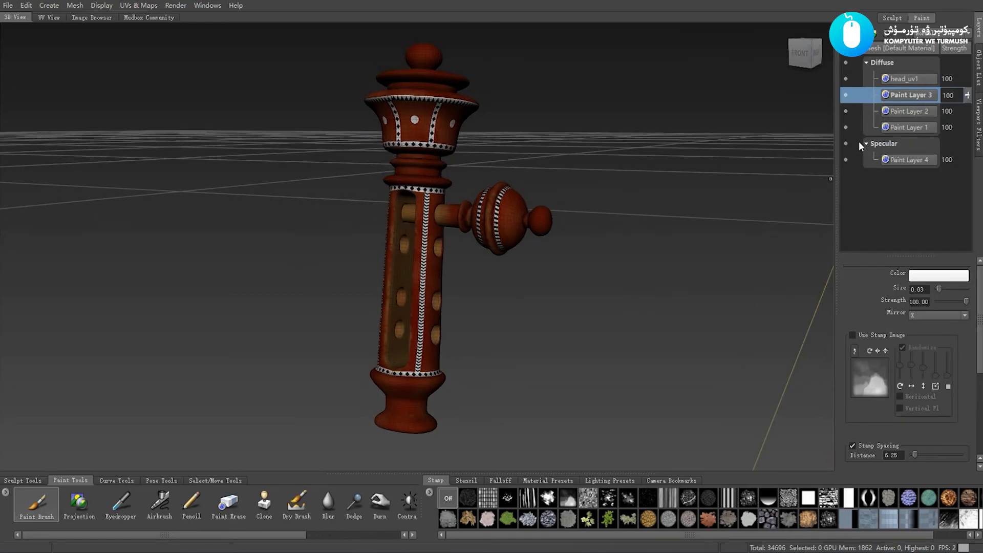
- Select the head_uv1 layer and examine the pattern bands and white circles on the head from several angles
{"action": "left_click", "coordinate": [846, 96]}
{"action": "left_click", "coordinate": [906, 78]}
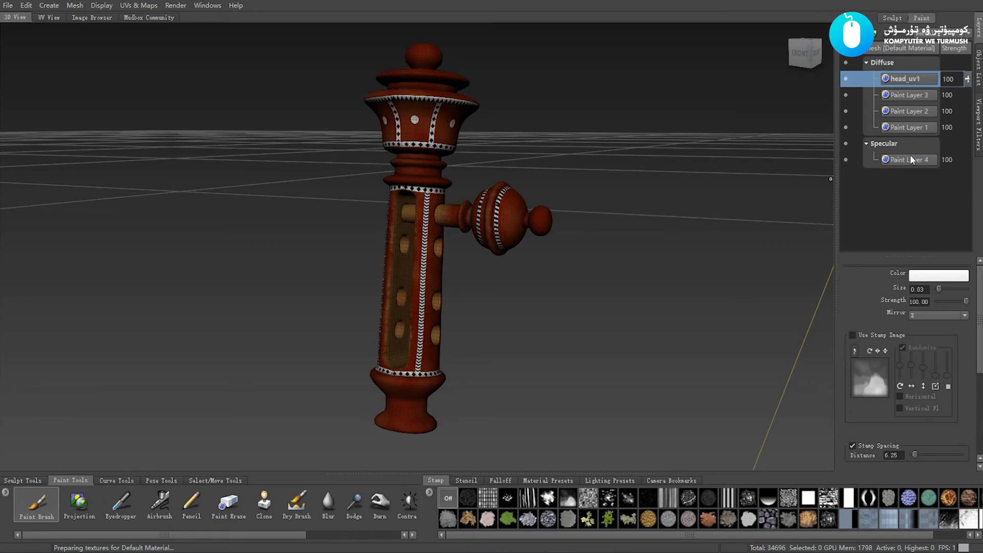
{"action": "left_click_drag", "start_coordinate": [540, 307], "coordinate": [502, 267]}
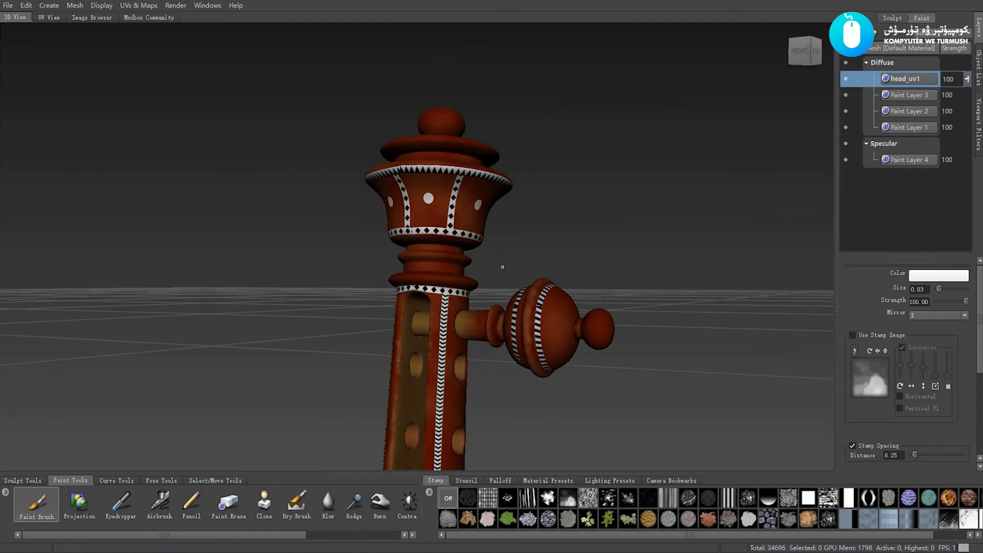
{"action": "left_click_drag", "start_coordinate": [502, 266], "coordinate": [451, 265]}
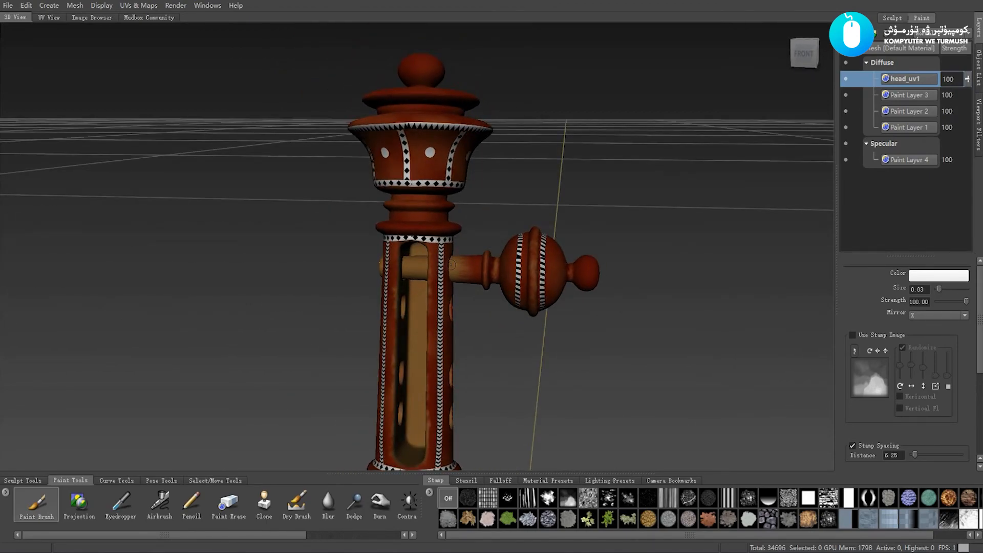
{"action": "left_click_drag", "start_coordinate": [461, 254], "coordinate": [481, 294]}
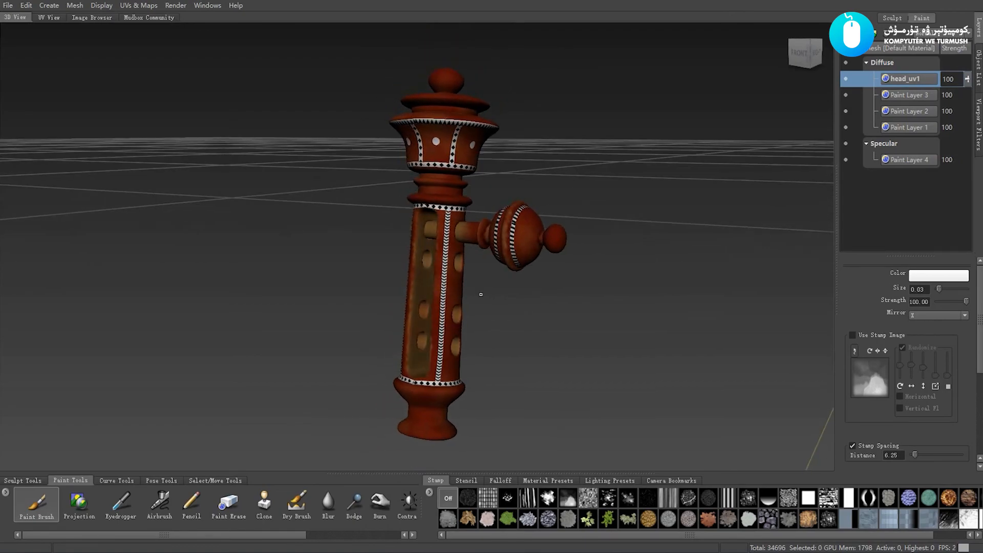